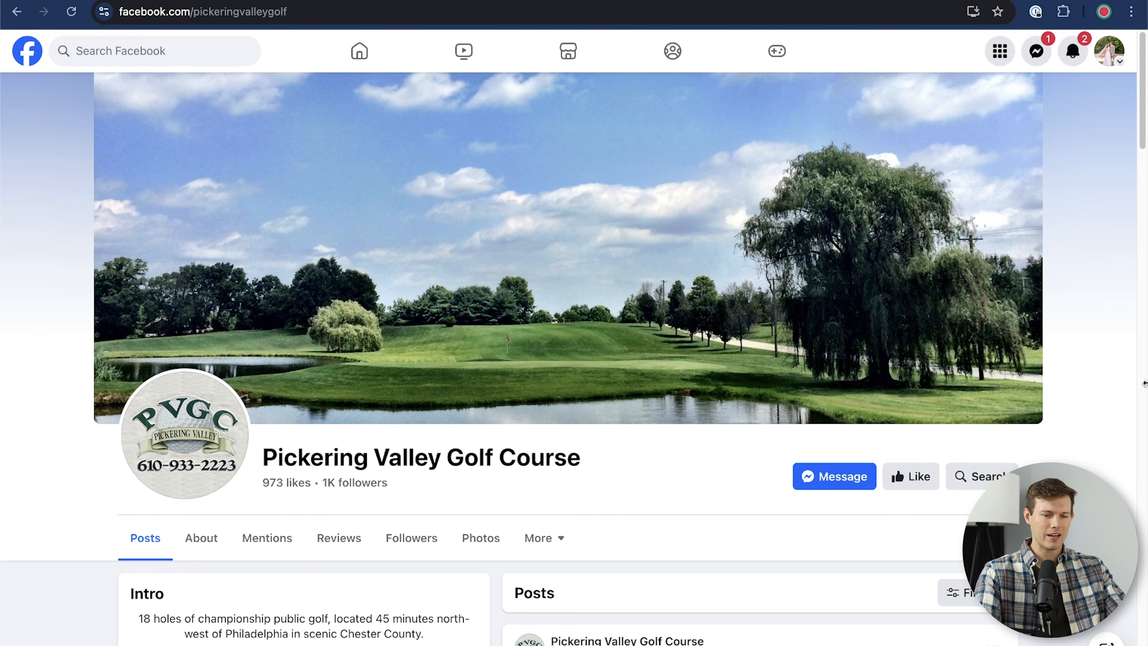
Step: Open Facebook's Create a Page form from the Menu's Create section
{"action": "scroll", "coordinate": [1081, 384], "scroll_direction": "down", "scroll_amount": 1}
{"action": "scroll", "coordinate": [1081, 382], "scroll_direction": "down", "scroll_amount": 7}
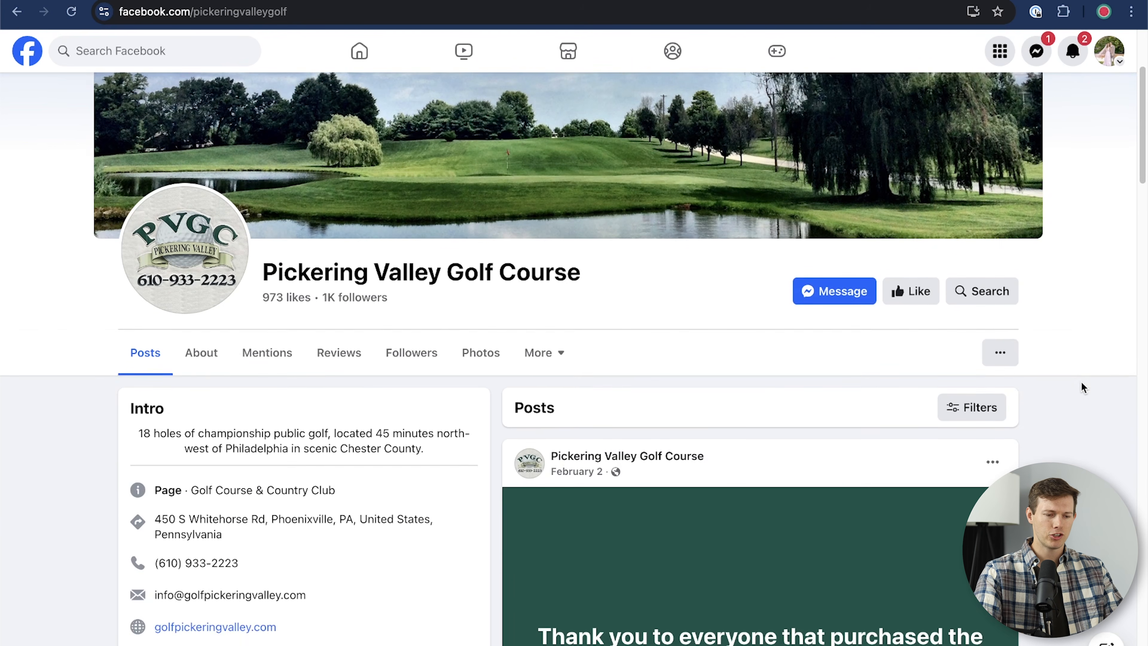
{"action": "scroll", "coordinate": [1081, 384], "scroll_direction": "down", "scroll_amount": 1}
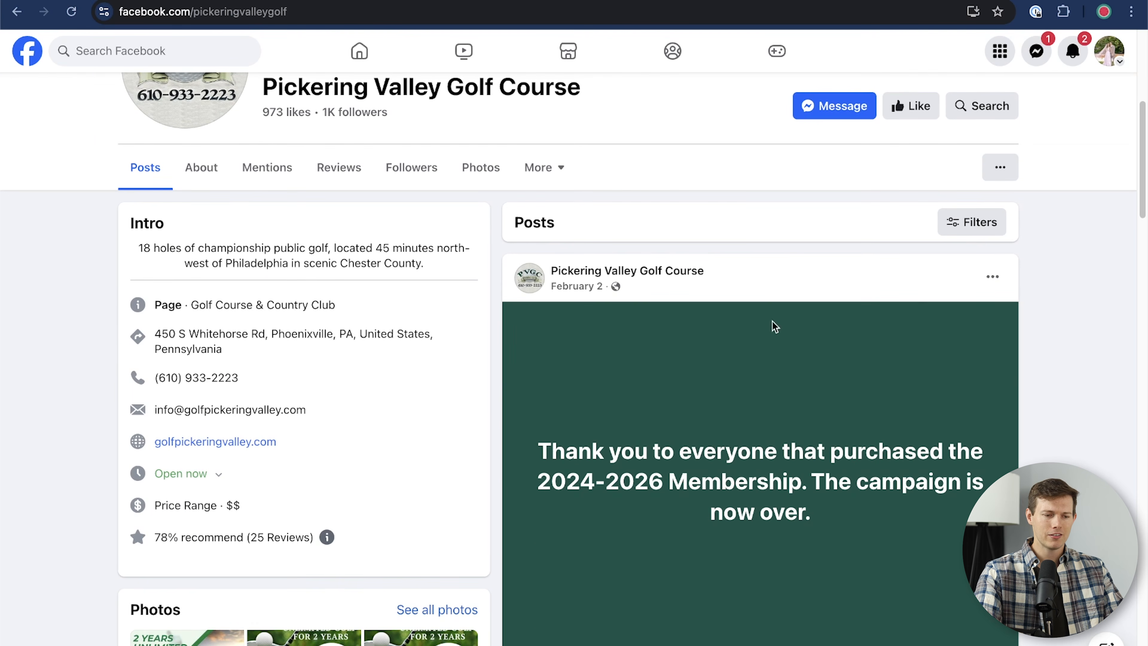
{"action": "scroll", "coordinate": [941, 576], "scroll_direction": "down", "scroll_amount": 4}
{"action": "scroll", "coordinate": [941, 576], "scroll_direction": "down", "scroll_amount": 4}
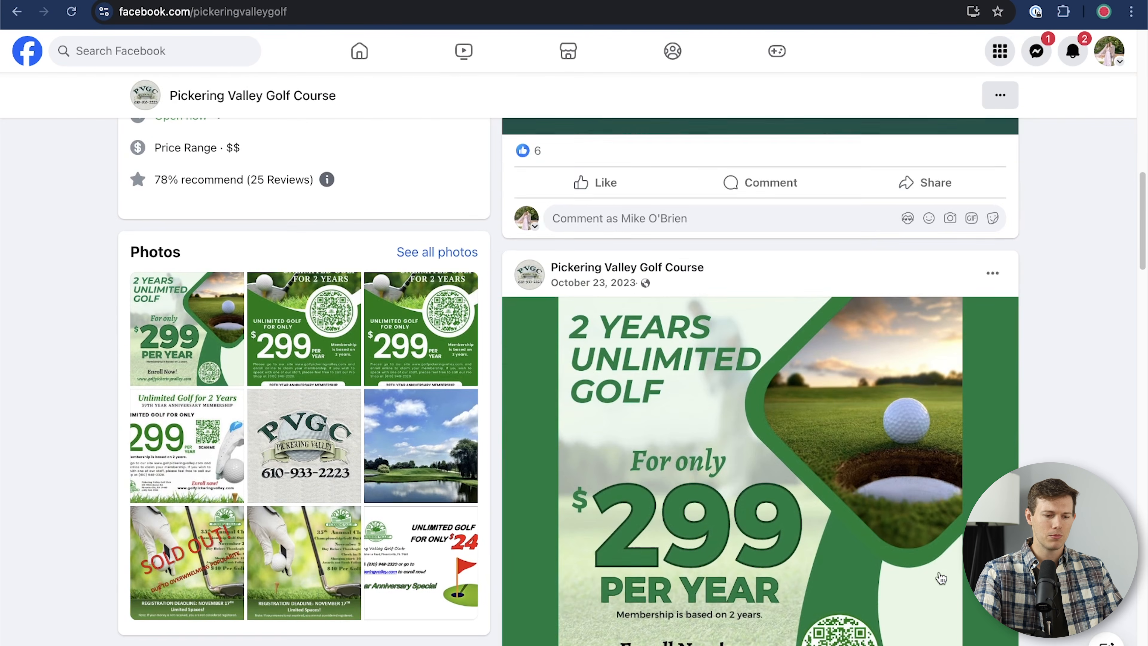
{"action": "scroll", "coordinate": [941, 575], "scroll_direction": "up", "scroll_amount": 2}
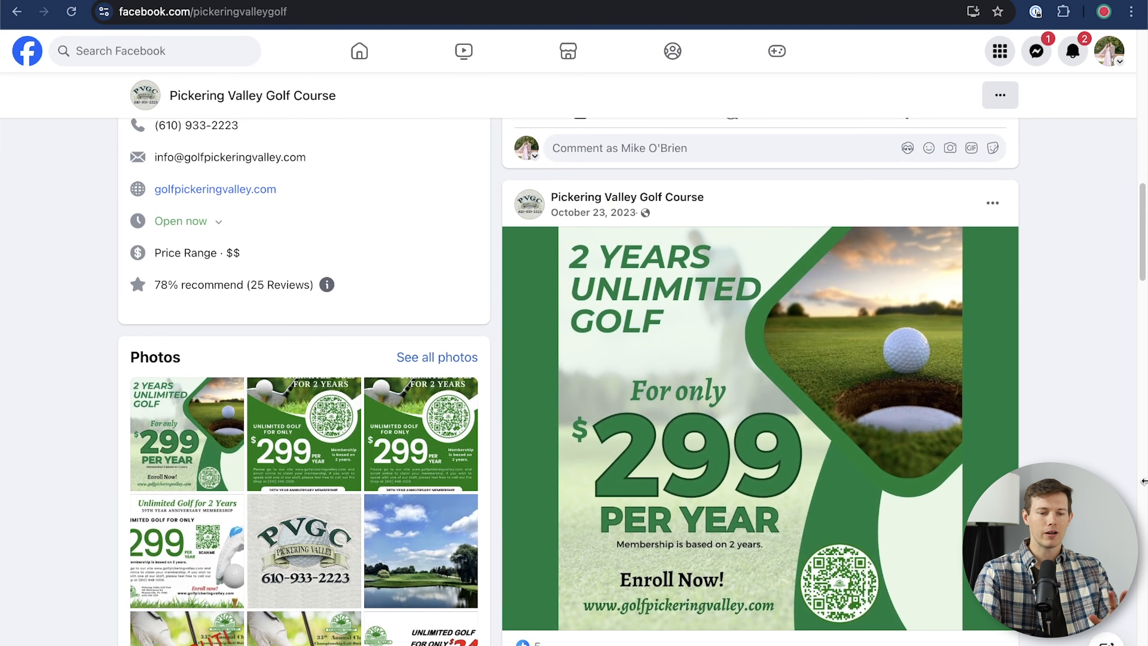
{"action": "scroll", "coordinate": [1090, 470], "scroll_direction": "down", "scroll_amount": 2}
{"action": "scroll", "coordinate": [1089, 470], "scroll_direction": "down", "scroll_amount": 4}
{"action": "scroll", "coordinate": [1100, 437], "scroll_direction": "up", "scroll_amount": 7}
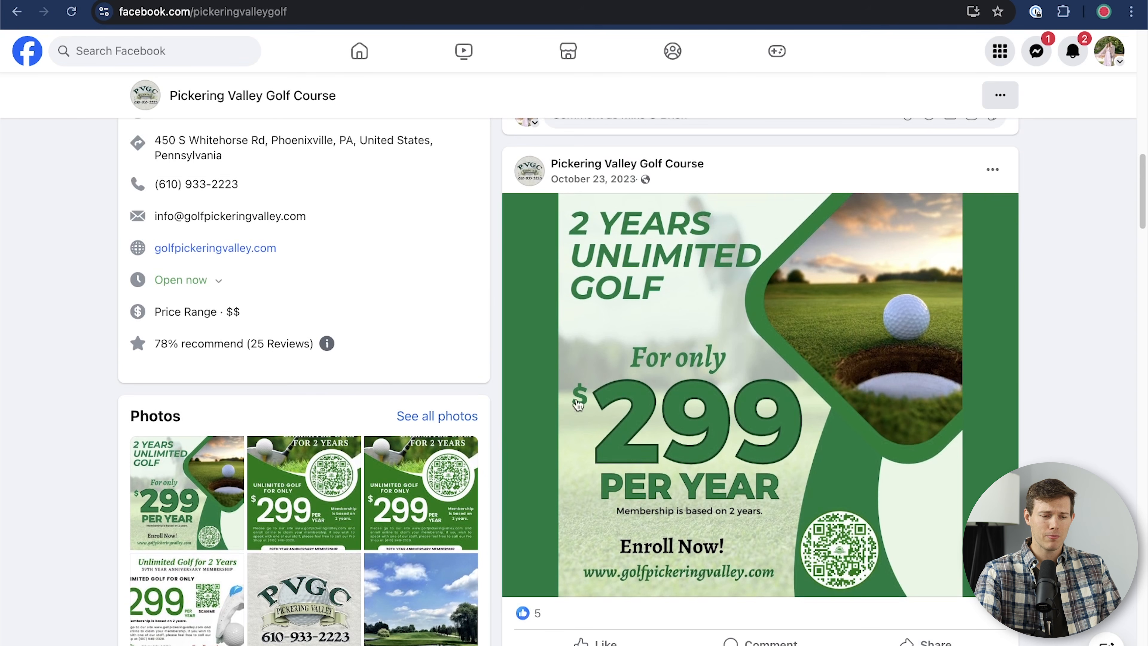
{"action": "scroll", "coordinate": [1144, 462], "scroll_direction": "up", "scroll_amount": 1}
{"action": "scroll", "coordinate": [1144, 462], "scroll_direction": "up", "scroll_amount": 9}
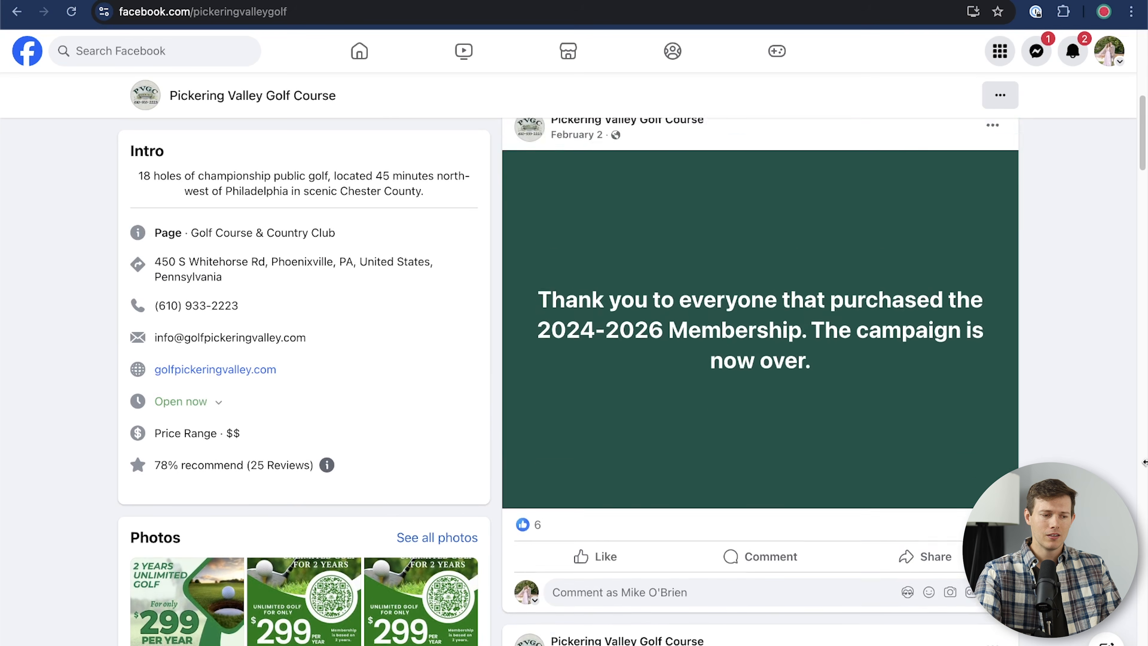
{"action": "scroll", "coordinate": [82, 481], "scroll_direction": "down", "scroll_amount": 4}
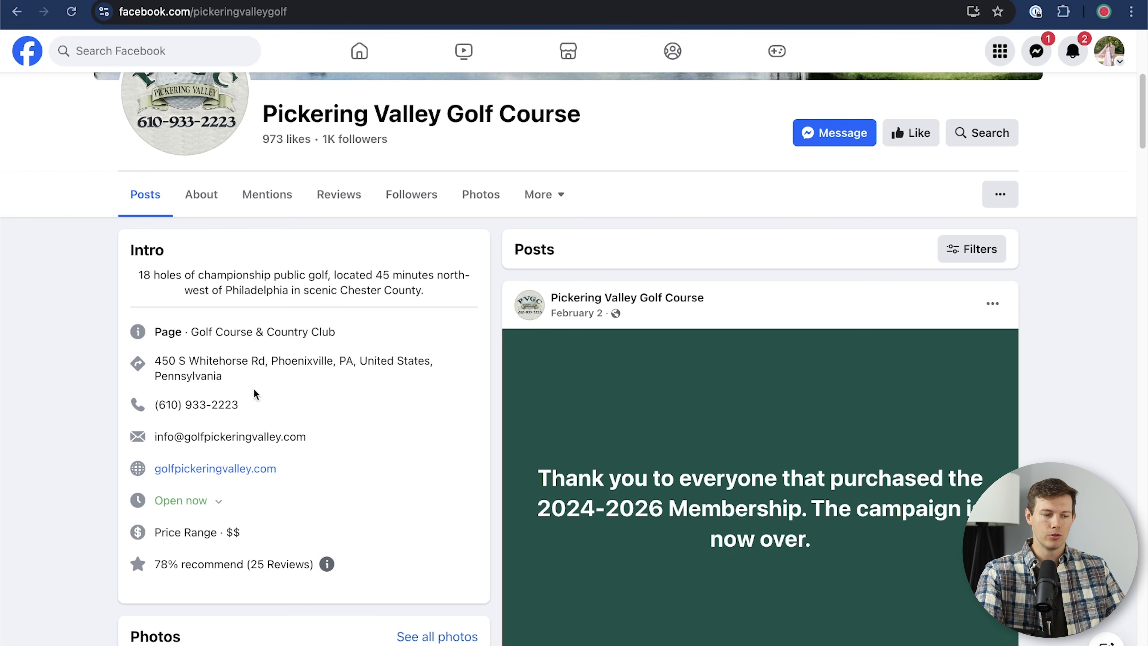
{"action": "scroll", "coordinate": [154, 424], "scroll_direction": "up", "scroll_amount": 7}
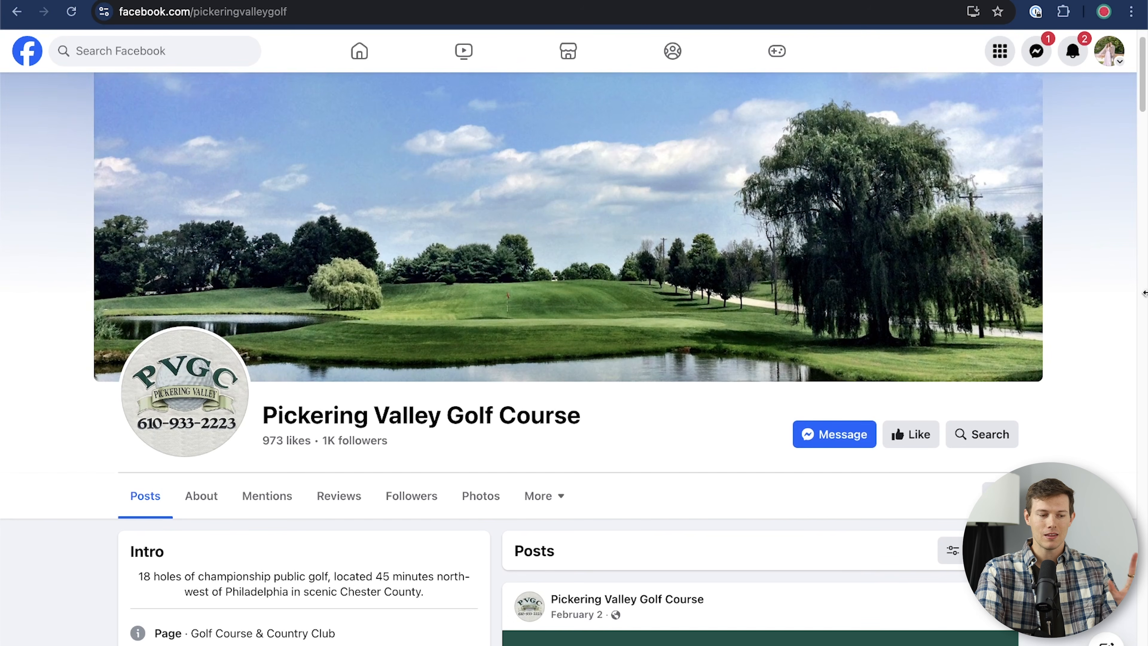
{"action": "scroll", "coordinate": [1114, 311], "scroll_direction": "down", "scroll_amount": 10}
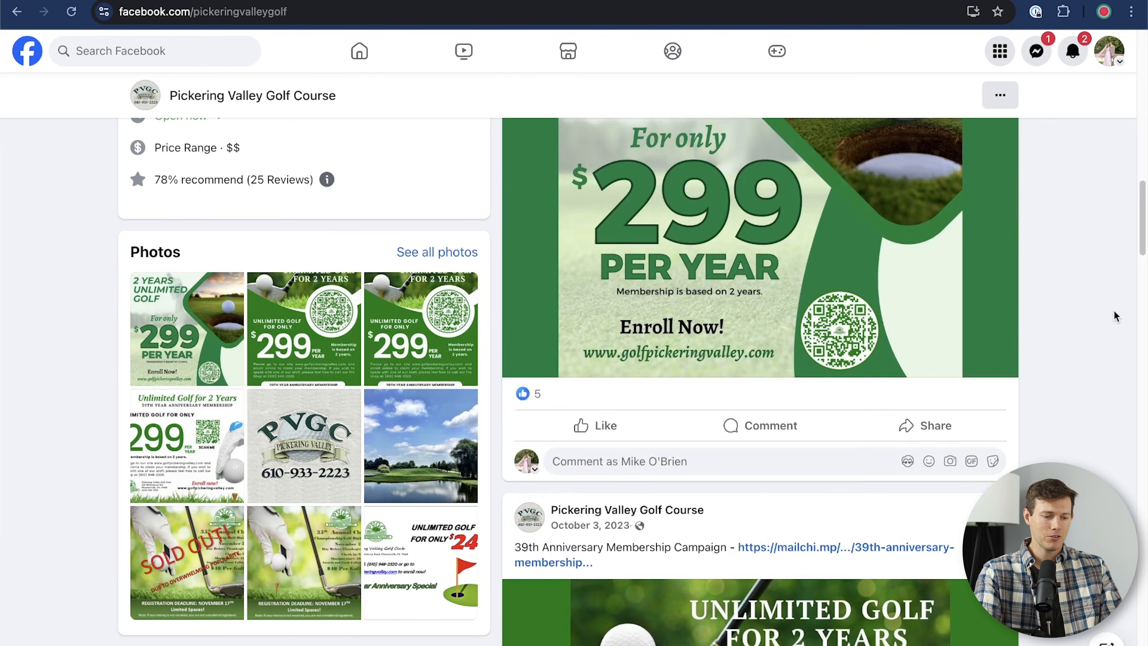
{"action": "scroll", "coordinate": [1113, 310], "scroll_direction": "up", "scroll_amount": 10}
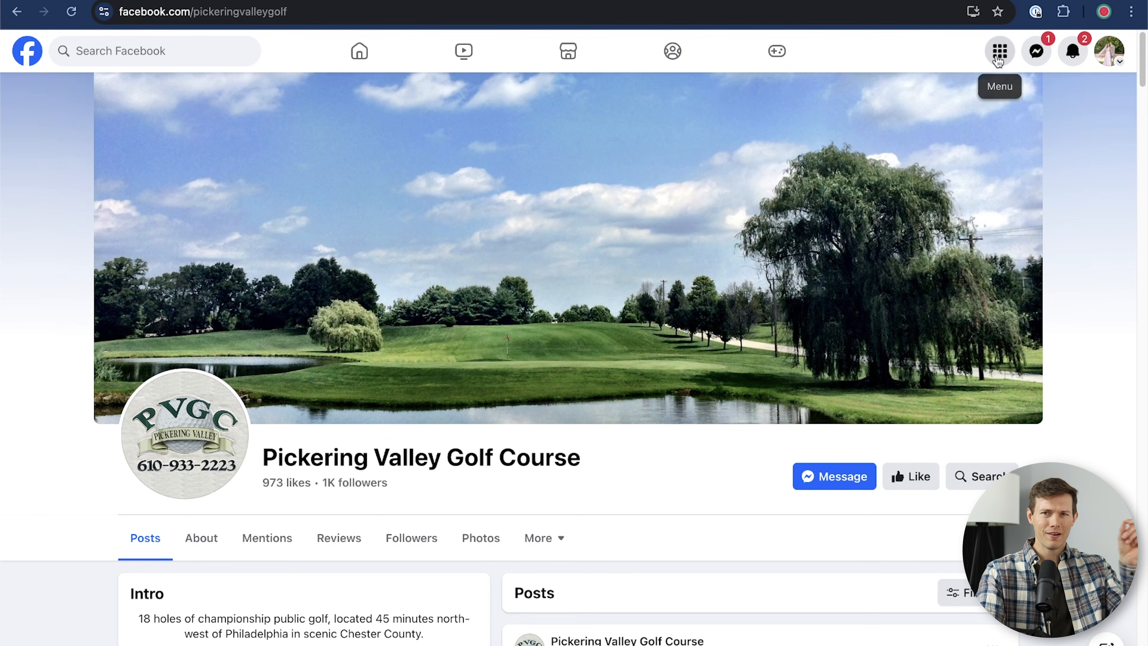
{"action": "left_click", "coordinate": [999, 58]}
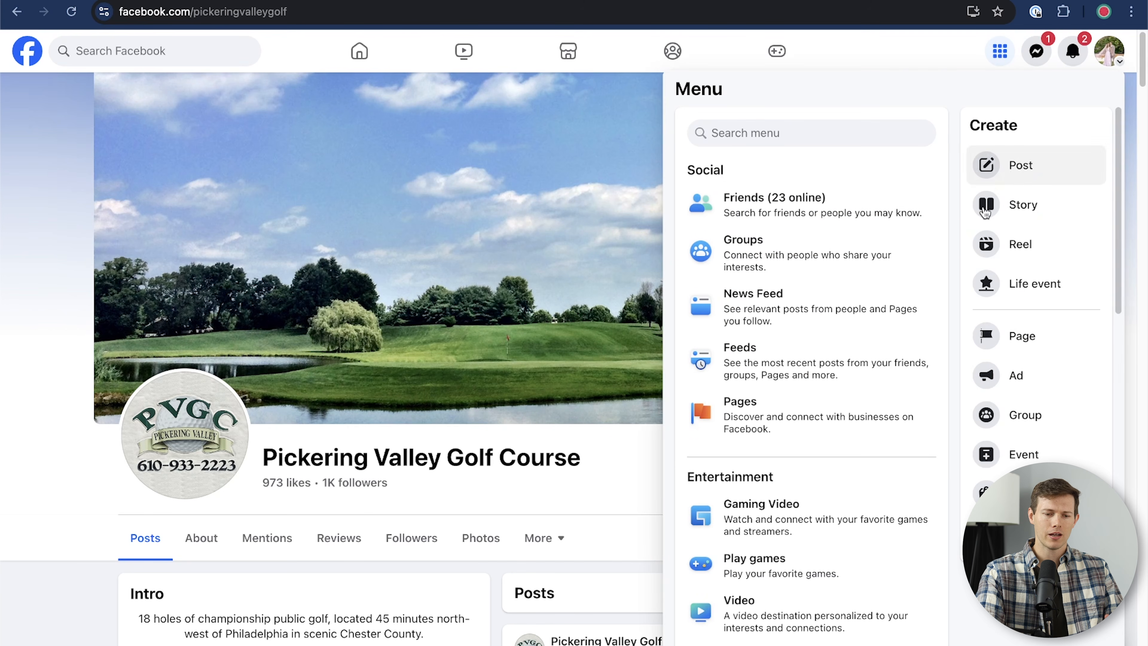
{"action": "left_click", "coordinate": [1022, 336]}
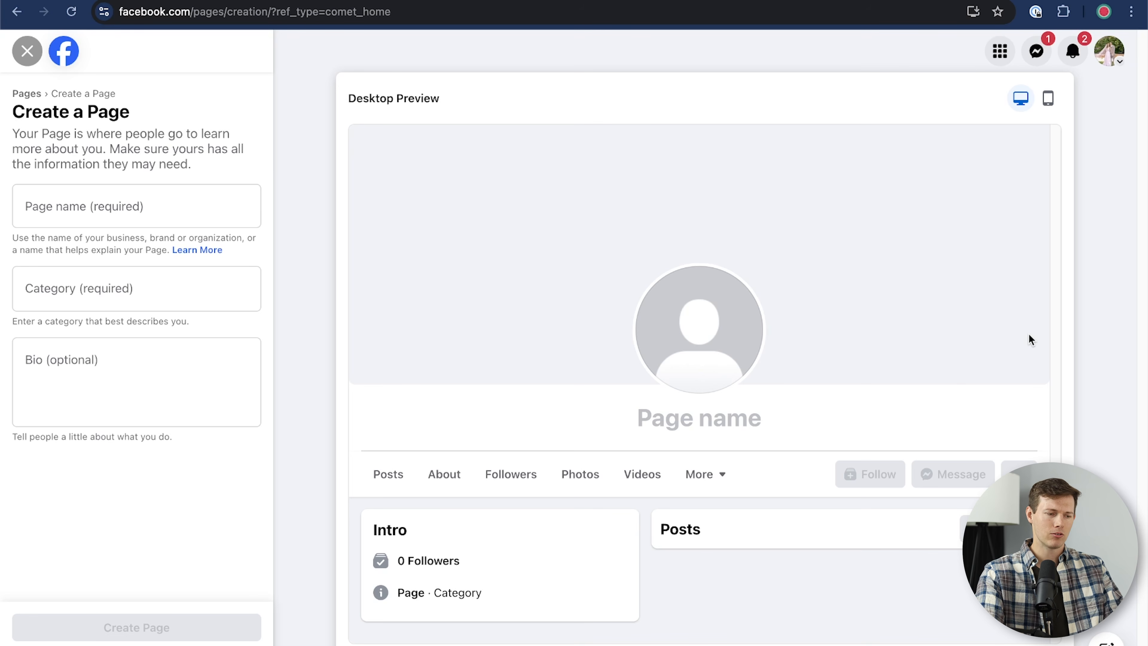
Step: Name the Page 'Willow Grove Window Washing' with categories Home Window Service, Cleaning Service and Home Improvement
{"action": "left_click", "coordinate": [69, 208]}
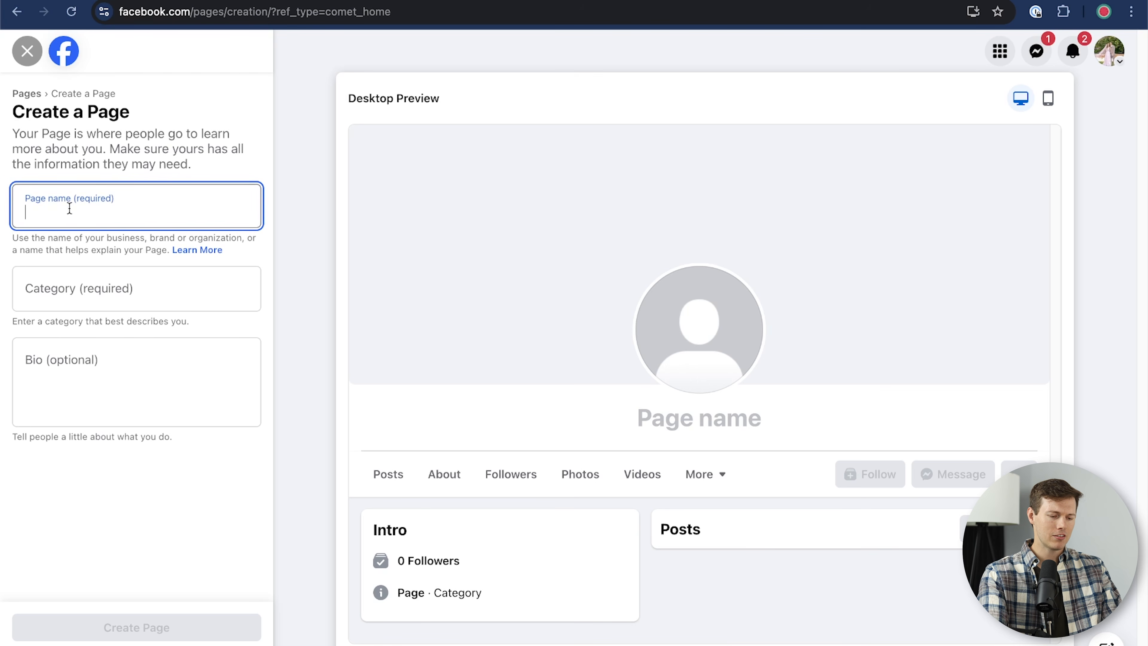
{"action": "type", "text": "Willow "}
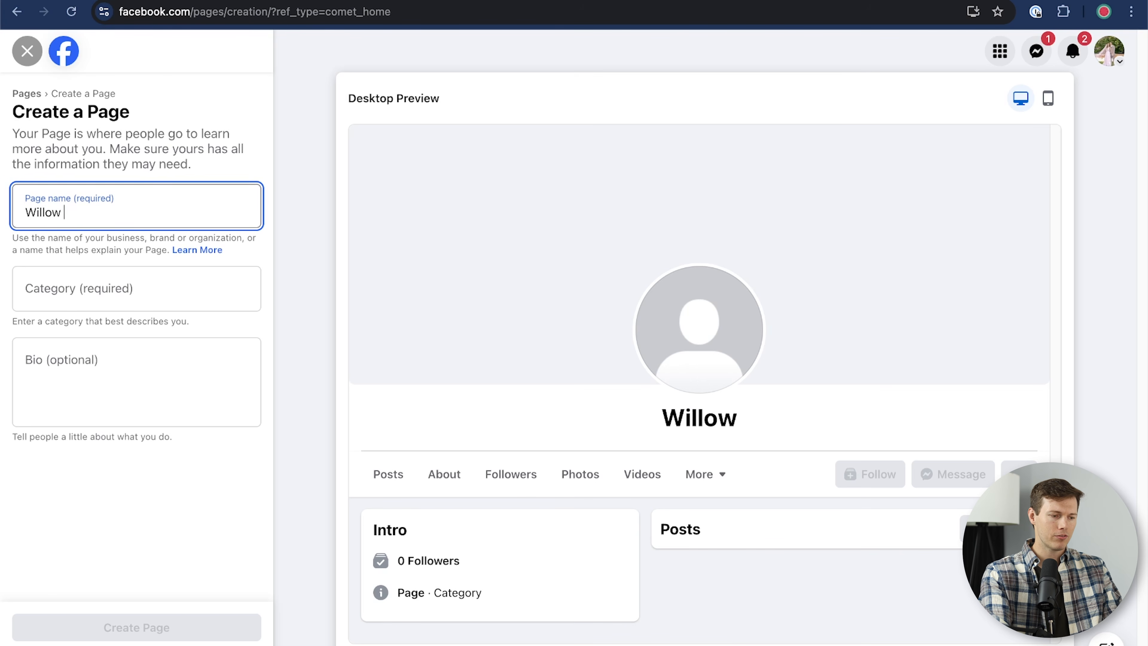
{"action": "type", "text": "Grove Window Washing"}
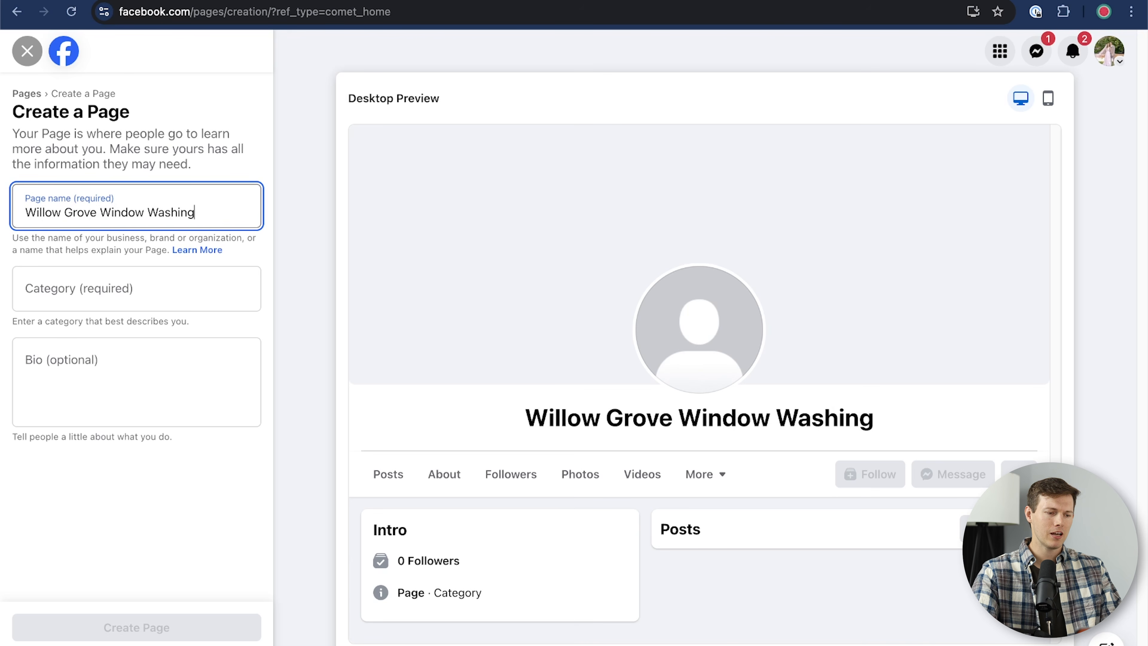
{"action": "left_click", "coordinate": [77, 294]}
{"action": "type", "text": "window washing"}
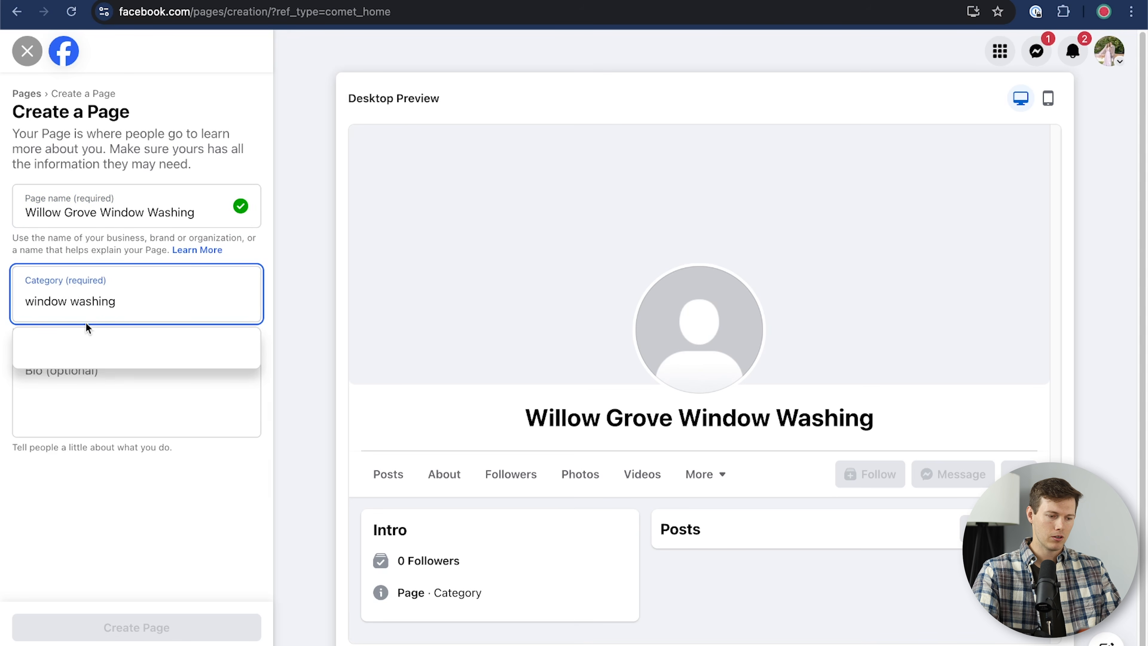
{"action": "key", "text": "BackSpace"}
{"action": "key", "text": "BackSpace"}
{"action": "key", "text": "BackSpace"}
{"action": "key", "text": "BackSpace"}
{"action": "key", "text": "BackSpace"}
{"action": "key", "text": "BackSpace"}
{"action": "key", "text": "BackSpace"}
{"action": "key", "text": "BackSpace"}
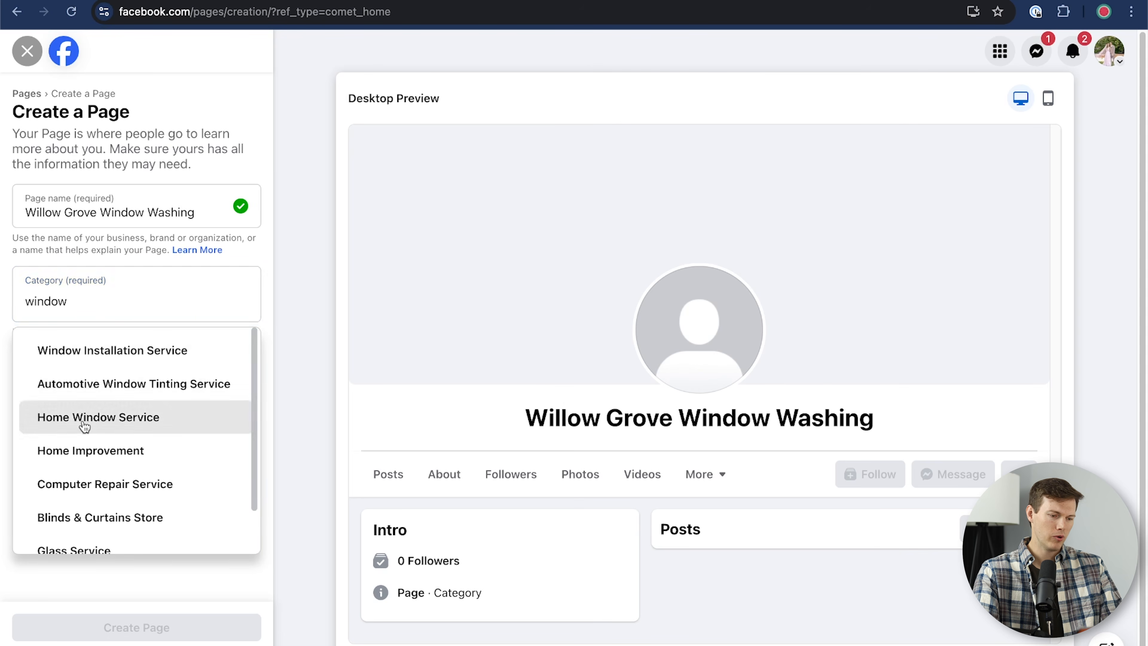
{"action": "left_click", "coordinate": [84, 426]}
{"action": "type", "text": "cleaning"}
{"action": "left_click", "coordinate": [106, 382]}
{"action": "left_click", "coordinate": [194, 411]}
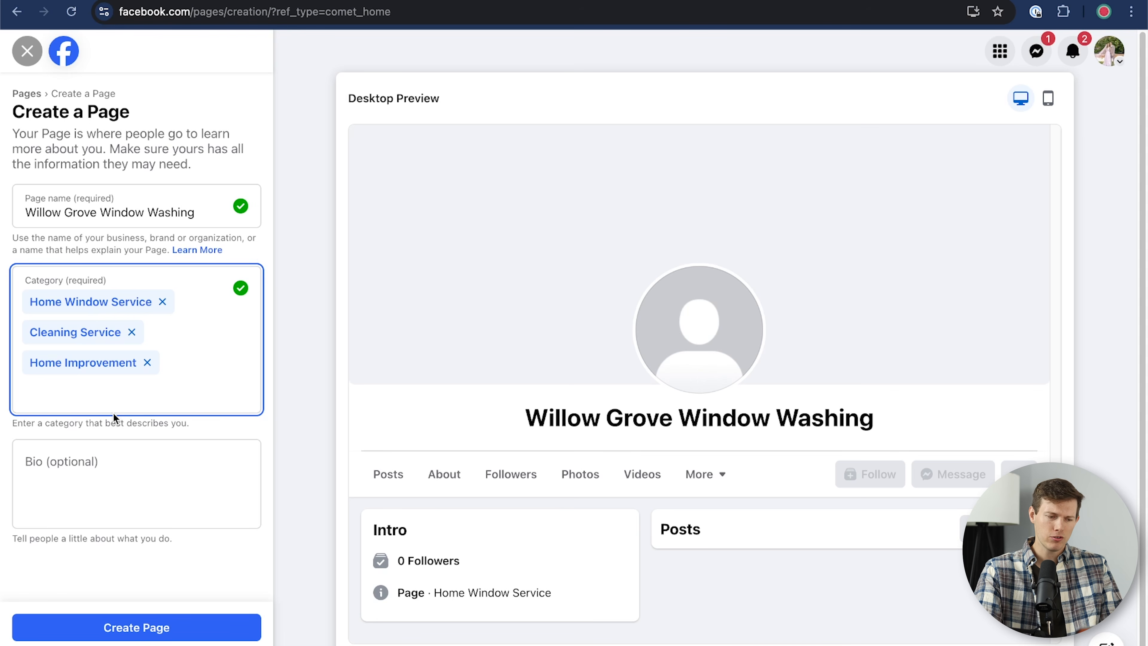
{"action": "left_click", "coordinate": [105, 476]}
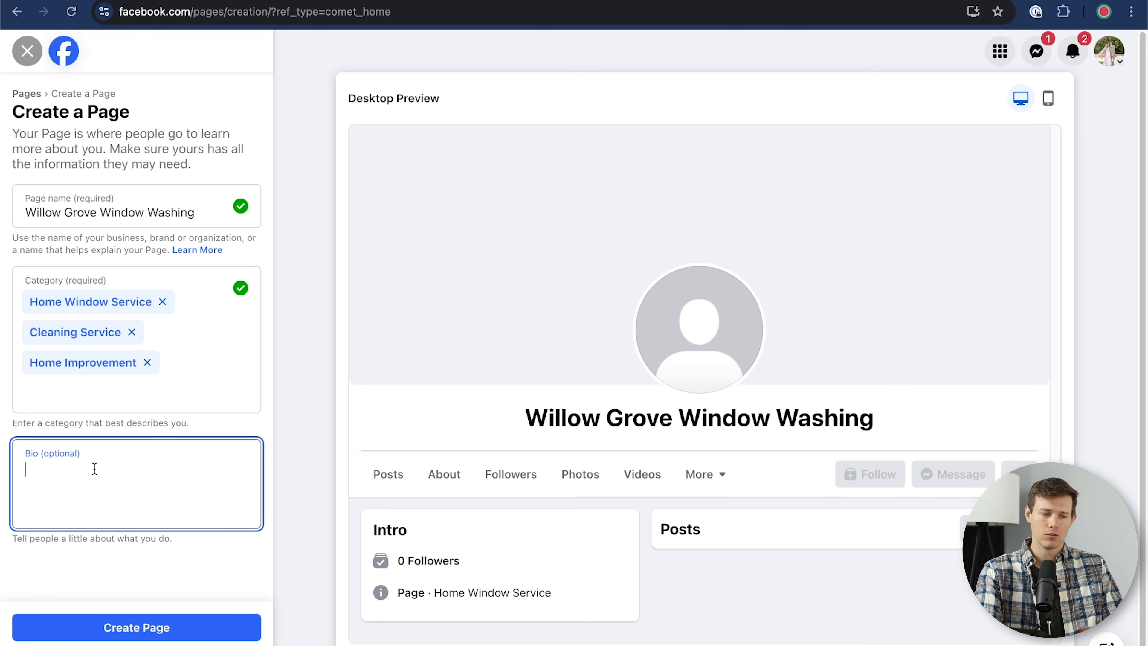
Step: Paste the business bio, compare the mobile and desktop previews, and create the Page
{"action": "type", "text": "Willow Grove Window Washing is a trusted, locally-owned business serving the Philadelphia suburbs with professional window cleaning services. With a commitment to quality, they offer residential and commercial window washing, ensuring a streak-free finish"}
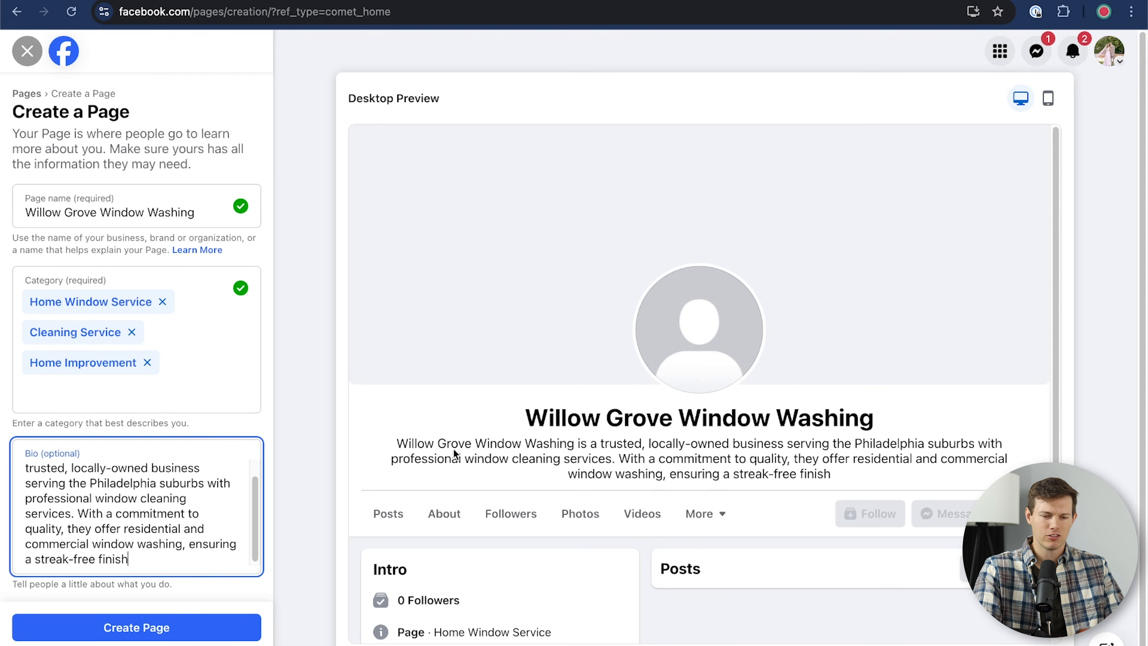
{"action": "scroll", "coordinate": [164, 551], "scroll_direction": "down", "scroll_amount": 1}
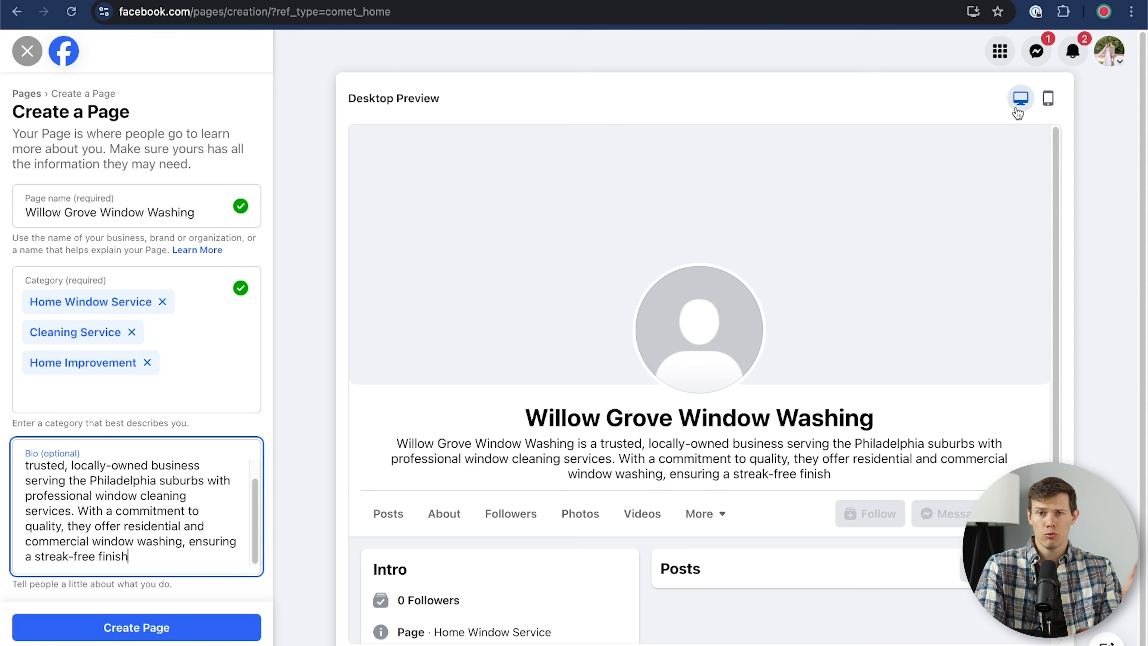
{"action": "left_click", "coordinate": [1048, 99]}
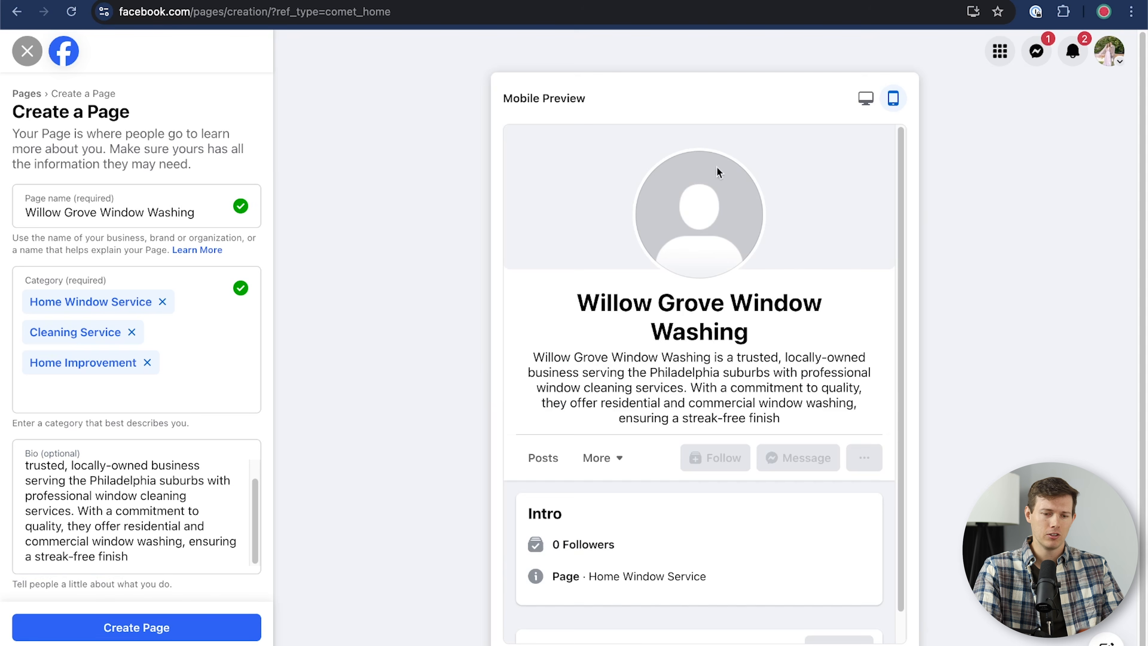
{"action": "left_click", "coordinate": [864, 98]}
{"action": "left_click", "coordinate": [1044, 97]}
{"action": "left_click", "coordinate": [864, 98]}
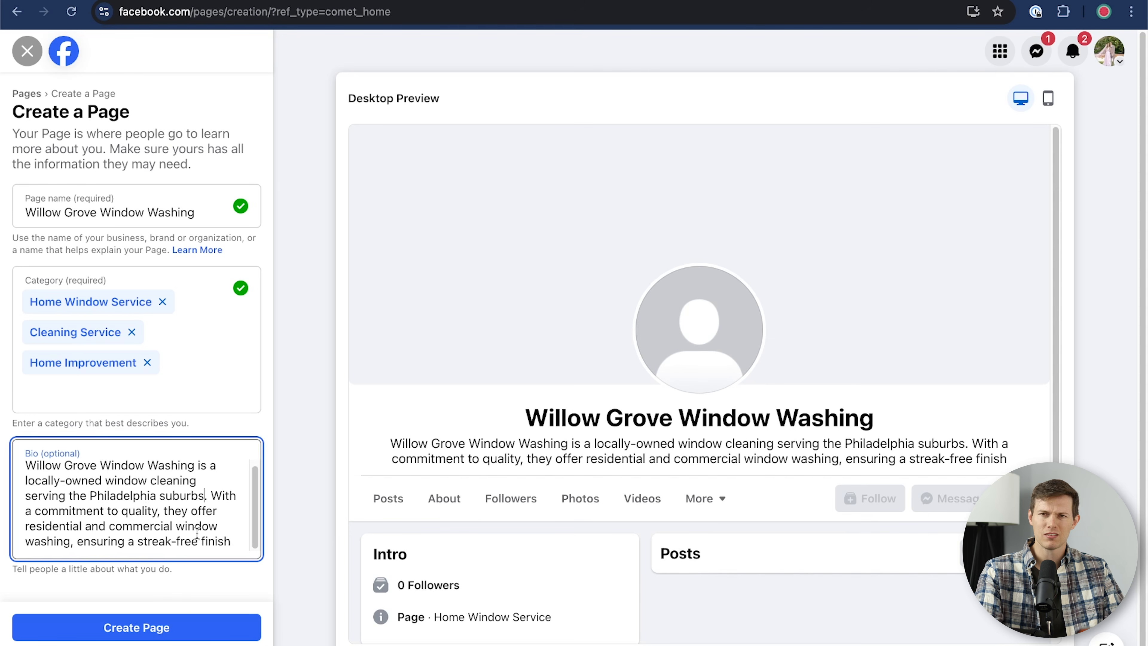
{"action": "left_click", "coordinate": [114, 622]}
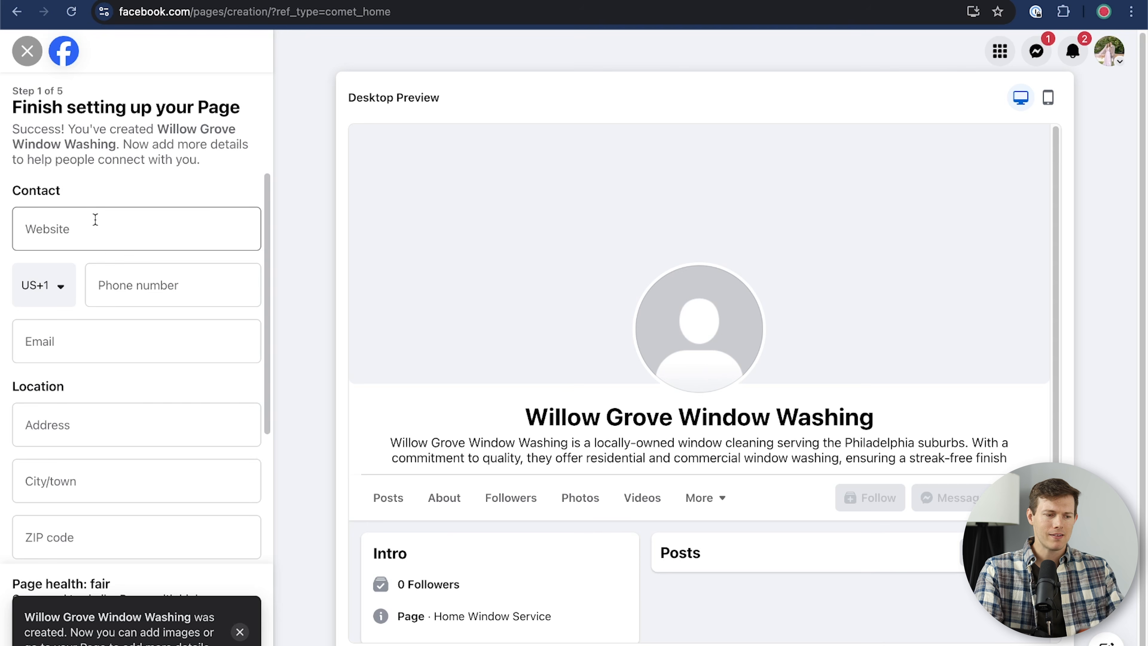
Step: Fill in the Page's business phone, e-mail, street address and town, and choose selected opening hours
{"action": "left_click", "coordinate": [137, 298]}
{"action": "type", "text": "2155551234"}
{"action": "key", "text": "Tab"}
{"action": "key", "text": "Tab"}
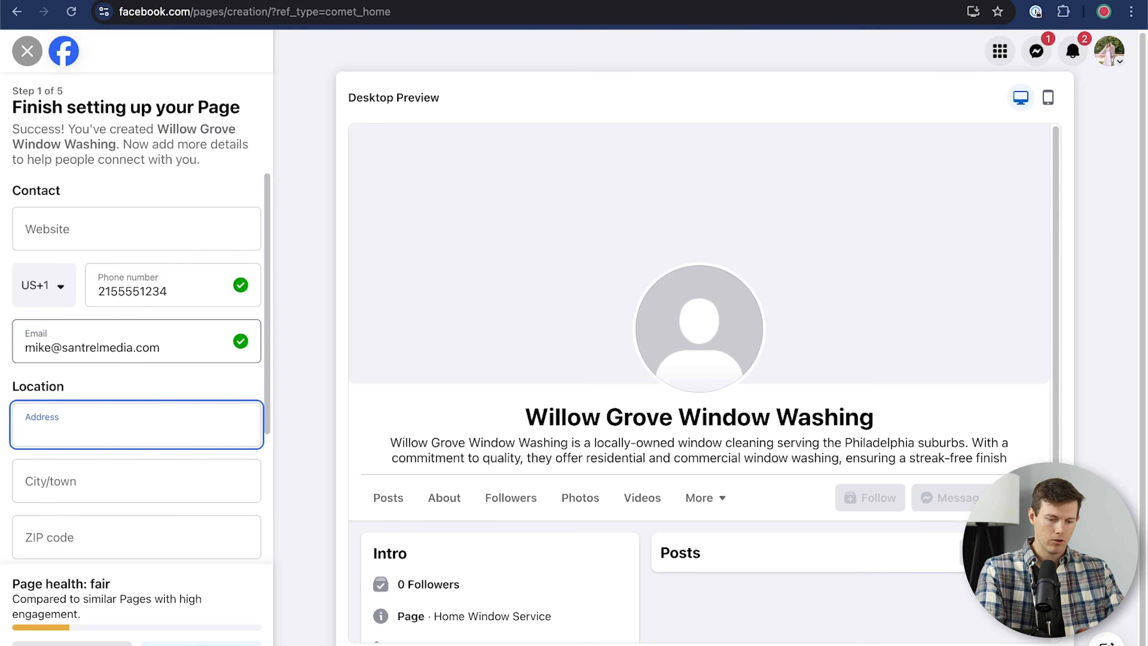
{"action": "key", "text": "Tab"}
{"action": "type", "text": "Willow Grove, "}
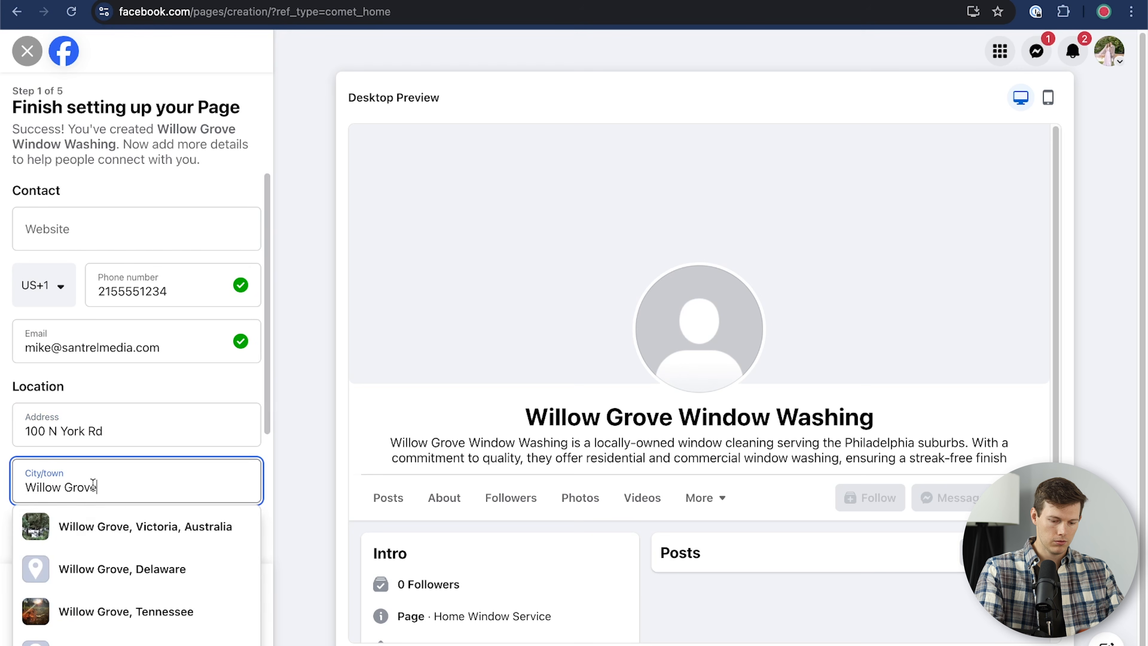
{"action": "type", "text": "Pennsylvania"}
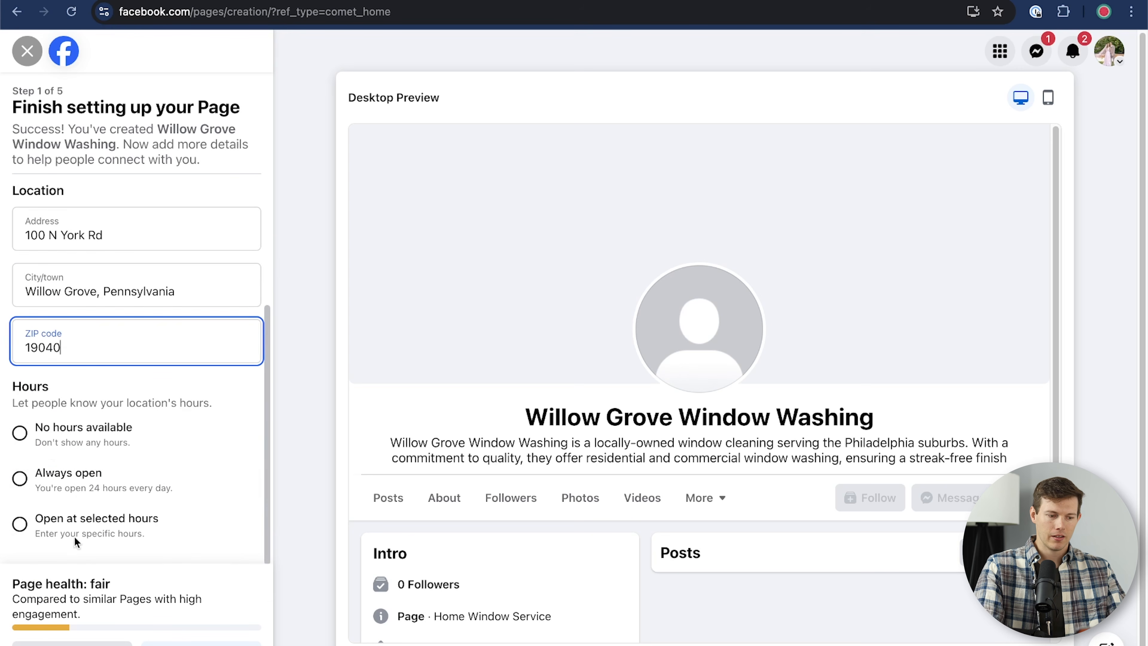
{"action": "left_click", "coordinate": [20, 524]}
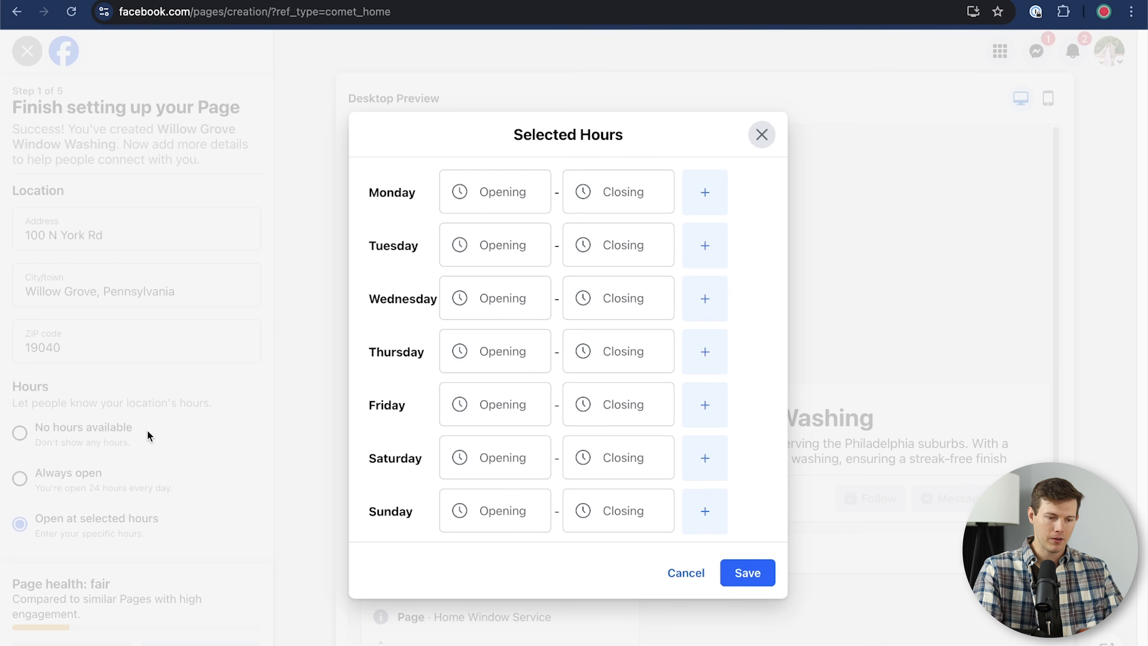
Step: Set Monday to 7:00 AM–7:00 PM and copy 7:00 AM into every other day's opening time
{"action": "left_click", "coordinate": [505, 192]}
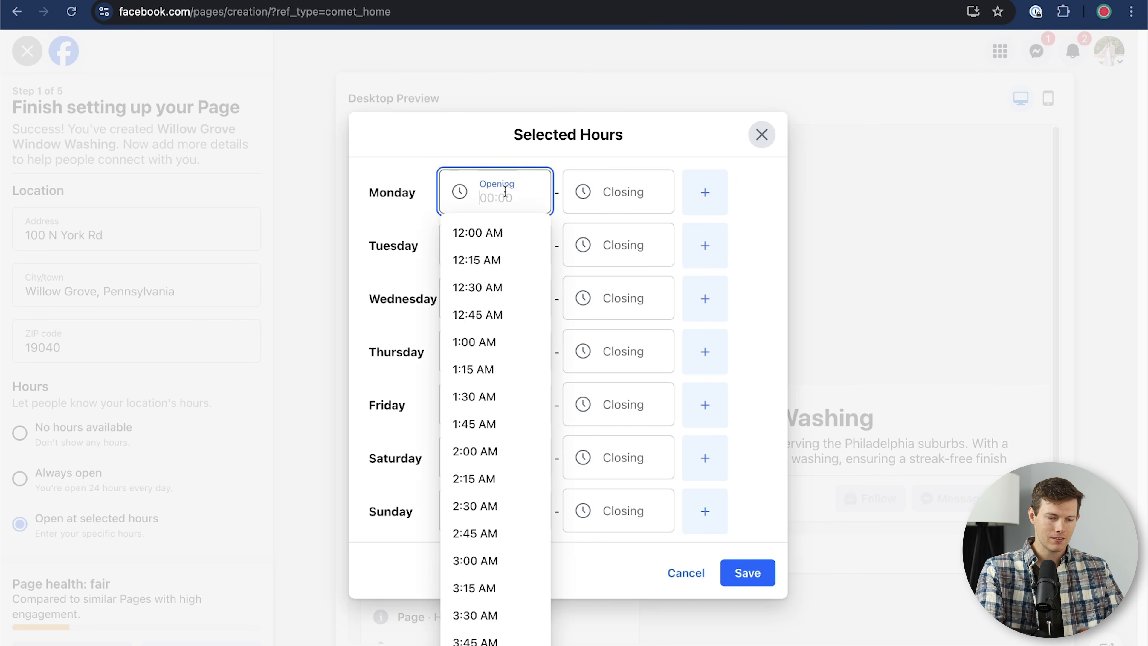
{"action": "type", "text": "7"}
{"action": "left_click", "coordinate": [515, 228]}
{"action": "left_click", "coordinate": [597, 186]}
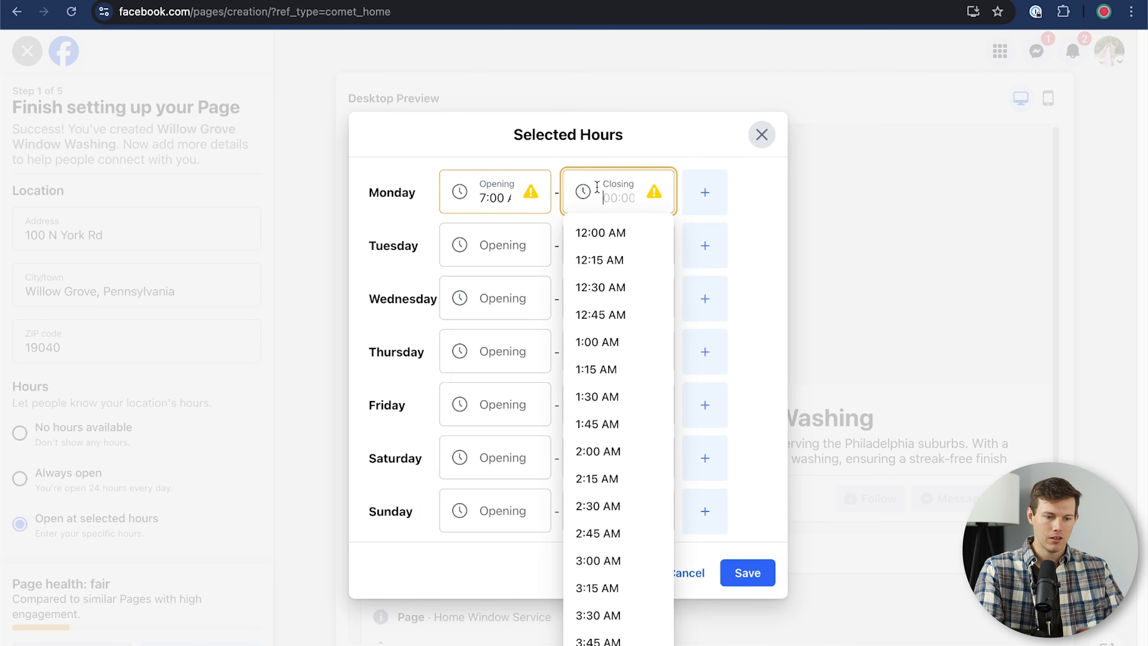
{"action": "type", "text": "7:00 AM"}
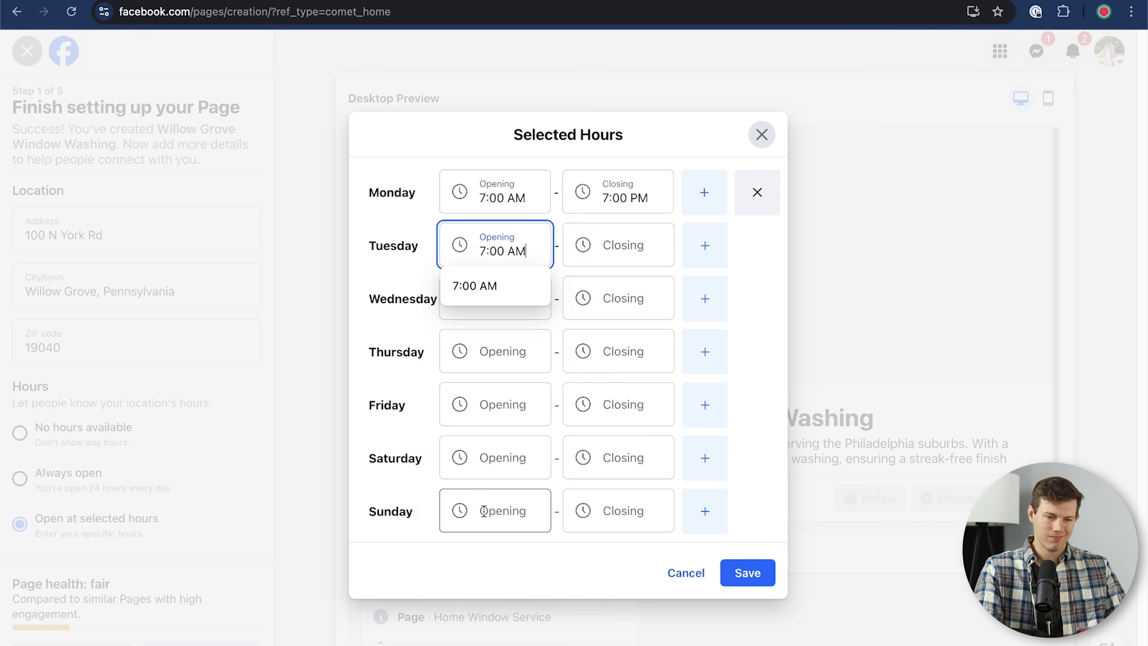
{"action": "left_click", "coordinate": [487, 565]}
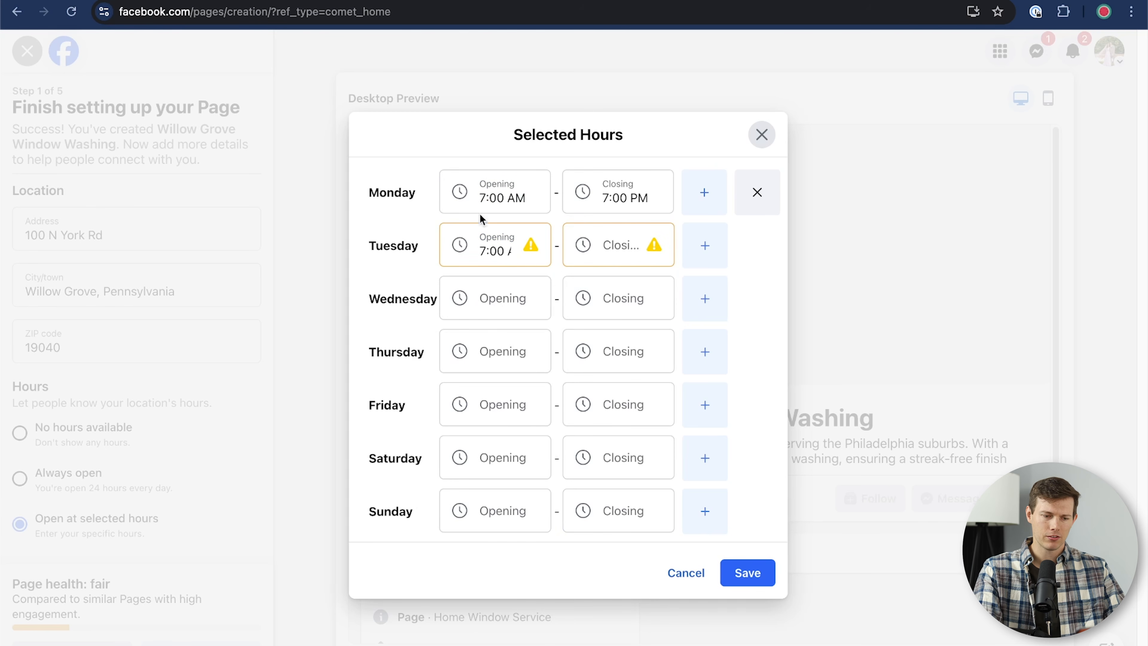
{"action": "left_click", "coordinate": [480, 192]}
{"action": "key", "text": "super+a"}
{"action": "key", "text": "super+c"}
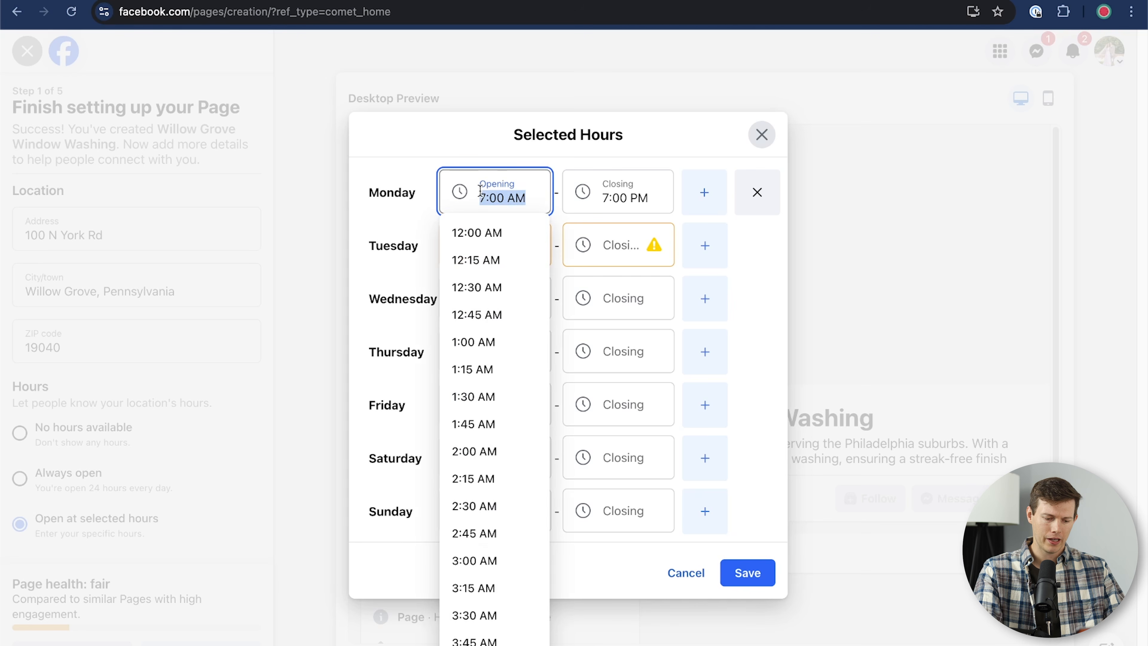
{"action": "left_click", "coordinate": [394, 293]}
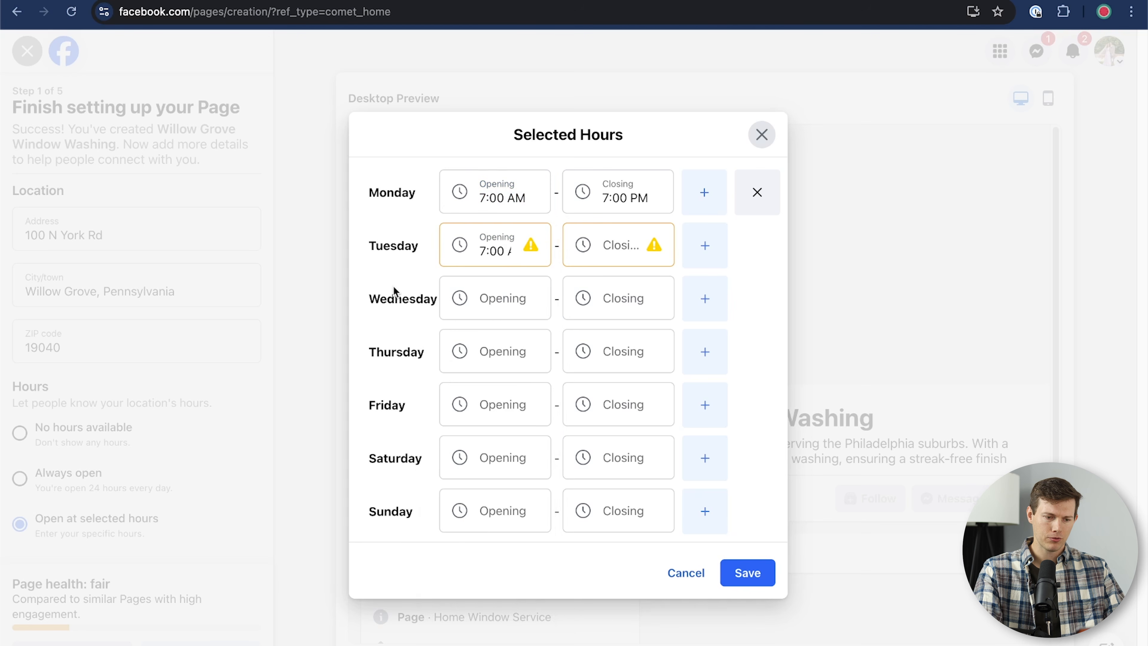
{"action": "left_click", "coordinate": [499, 294]}
{"action": "key", "text": "super+v"}
{"action": "left_click", "coordinate": [423, 338]}
{"action": "left_click", "coordinate": [482, 357]}
{"action": "key", "text": "super+v"}
{"action": "left_click", "coordinate": [456, 403]}
{"action": "key", "text": "super+v"}
{"action": "left_click", "coordinate": [471, 482]}
{"action": "left_click", "coordinate": [486, 470]}
{"action": "key", "text": "super+v"}
{"action": "left_click", "coordinate": [390, 525]}
{"action": "left_click", "coordinate": [483, 521]}
{"action": "key", "text": "super+v"}
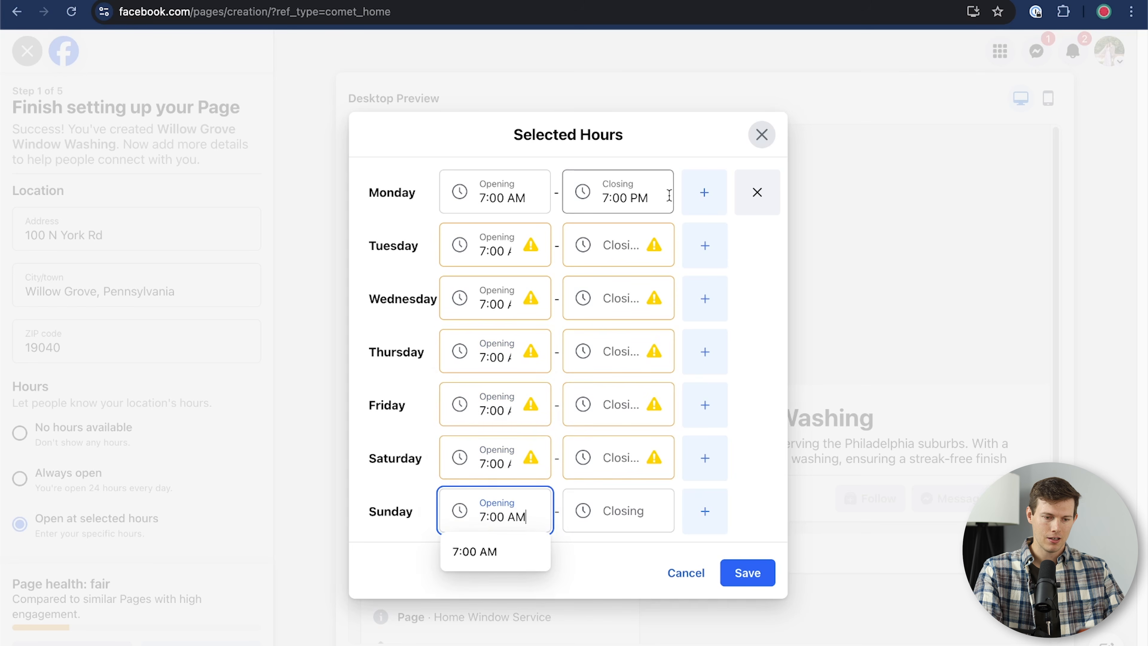
Step: Make Tuesday–Saturday close at 7:00 PM and Sunday close at 2:00 PM
{"action": "left_click", "coordinate": [641, 189]}
{"action": "key", "text": "super+c"}
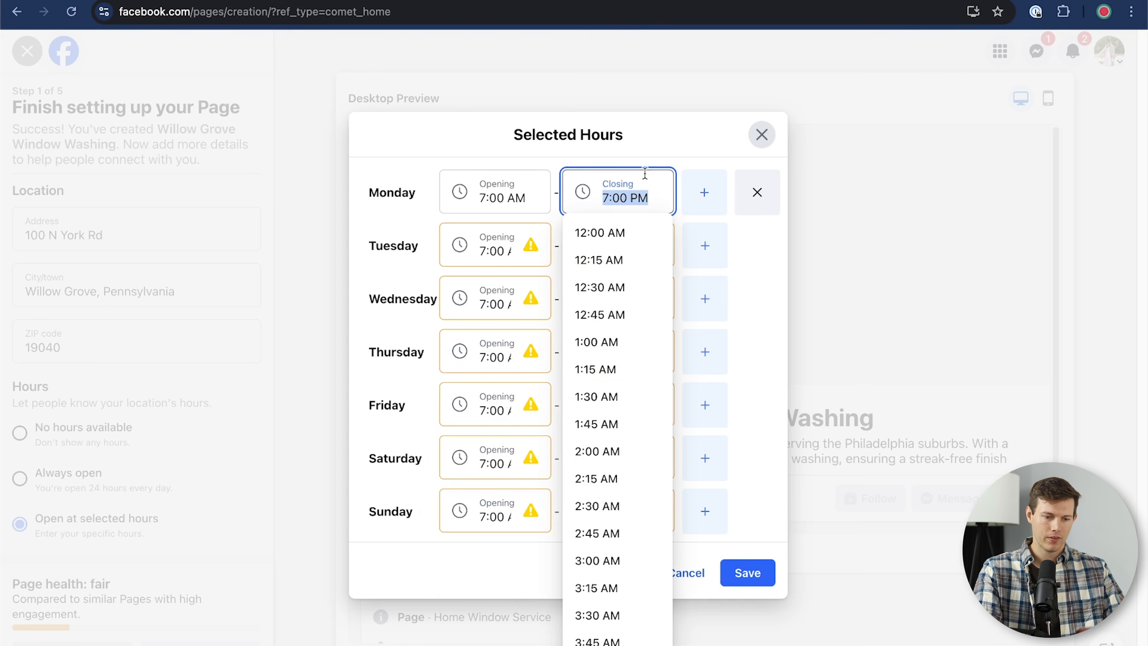
{"action": "left_click", "coordinate": [655, 159]}
{"action": "left_click", "coordinate": [609, 250]}
{"action": "key", "text": "super+v"}
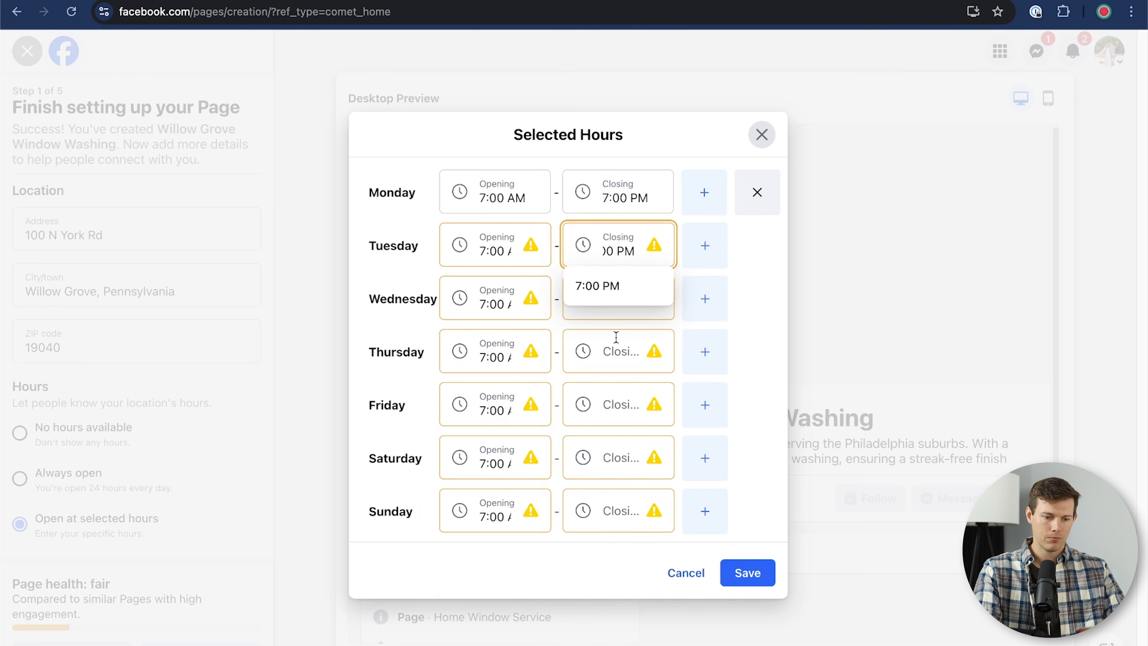
{"action": "left_click", "coordinate": [615, 350]}
{"action": "key", "text": "super+v"}
{"action": "left_click", "coordinate": [610, 290]}
{"action": "key", "text": "super+v"}
{"action": "left_click", "coordinate": [593, 391]}
{"action": "key", "text": "super+v"}
{"action": "left_click", "coordinate": [617, 513]}
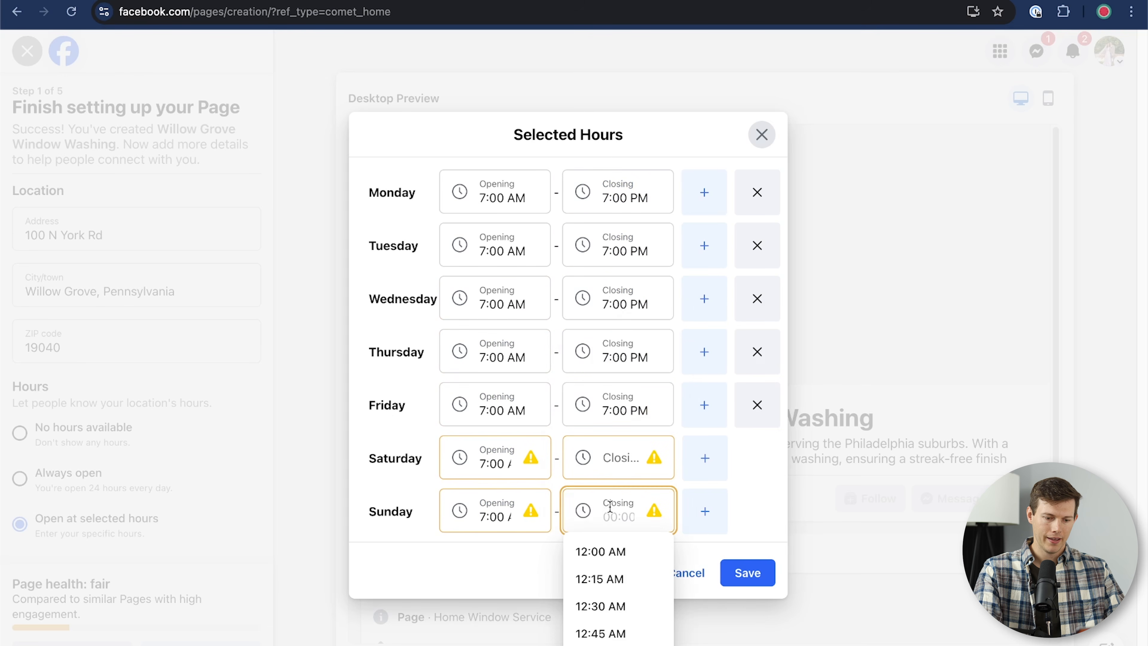
{"action": "scroll", "coordinate": [599, 608], "scroll_direction": "down", "scroll_amount": 4}
{"action": "scroll", "coordinate": [600, 617], "scroll_direction": "down", "scroll_amount": 15}
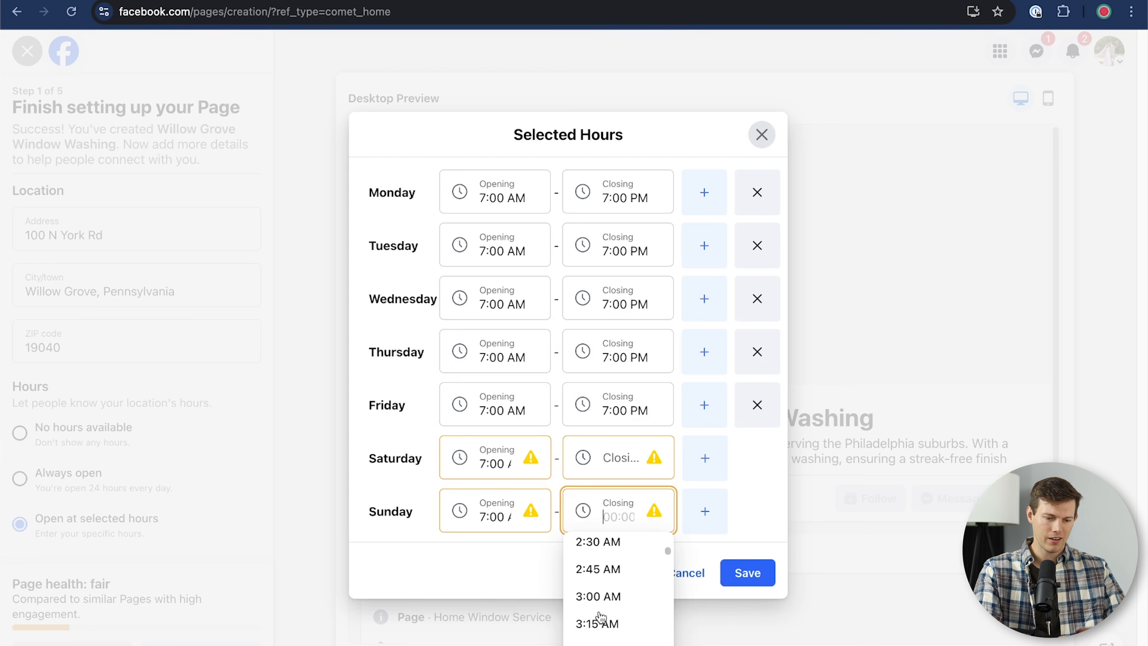
{"action": "scroll", "coordinate": [600, 615], "scroll_direction": "down", "scroll_amount": 10}
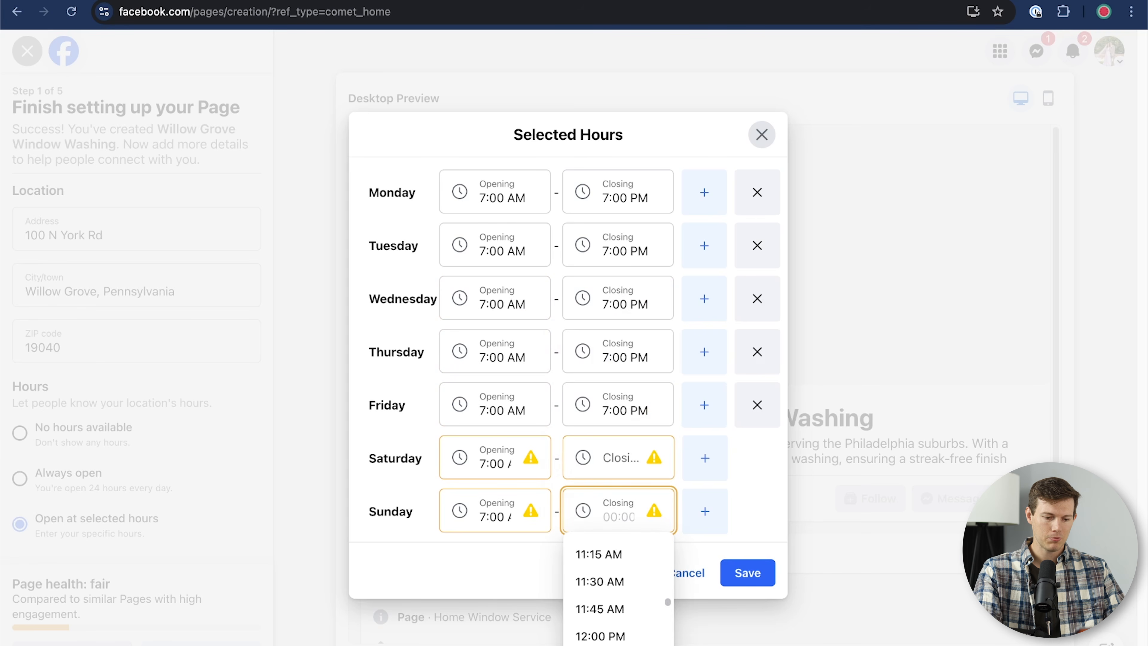
{"action": "left_click", "coordinate": [605, 556]}
{"action": "left_click", "coordinate": [622, 445]}
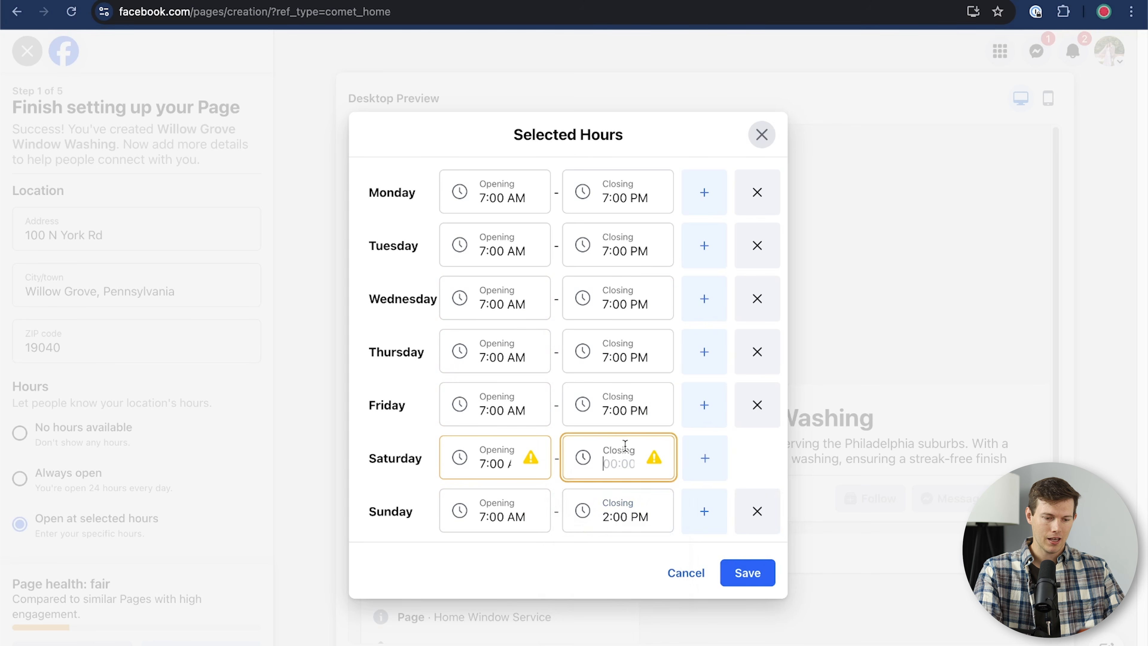
{"action": "type", "text": "7:00 PM"}
{"action": "key", "text": "Return"}
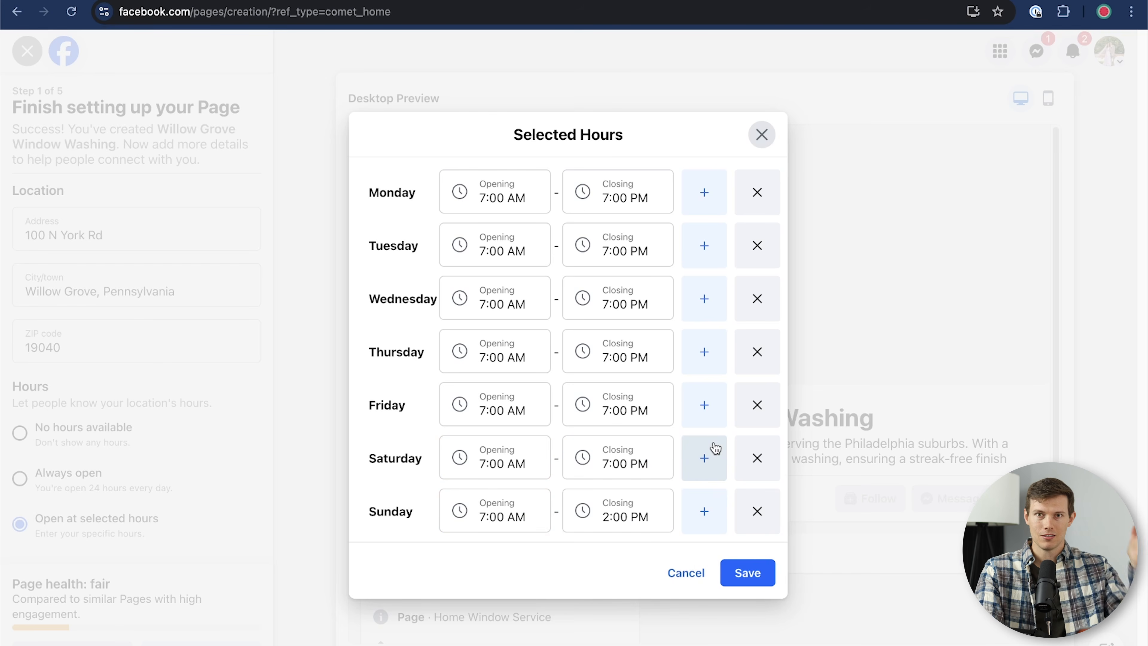
Step: Split Monday into 7–11 AM and 12–5 PM shifts, then save the weekly hours
{"action": "left_click", "coordinate": [705, 205]}
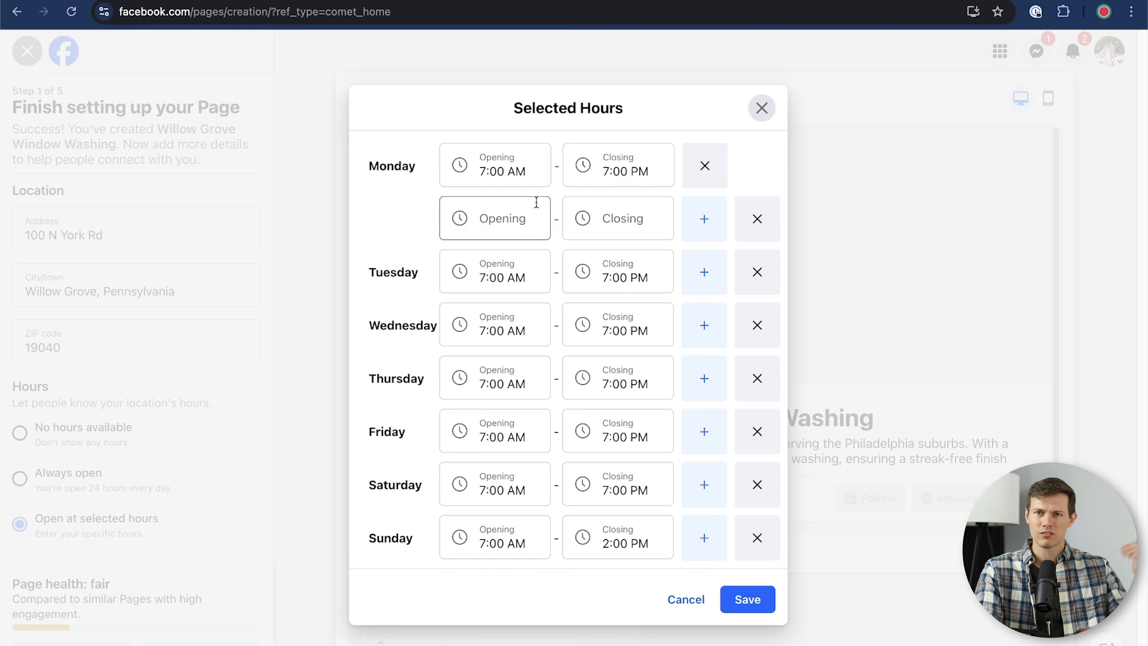
{"action": "left_click", "coordinate": [613, 181]}
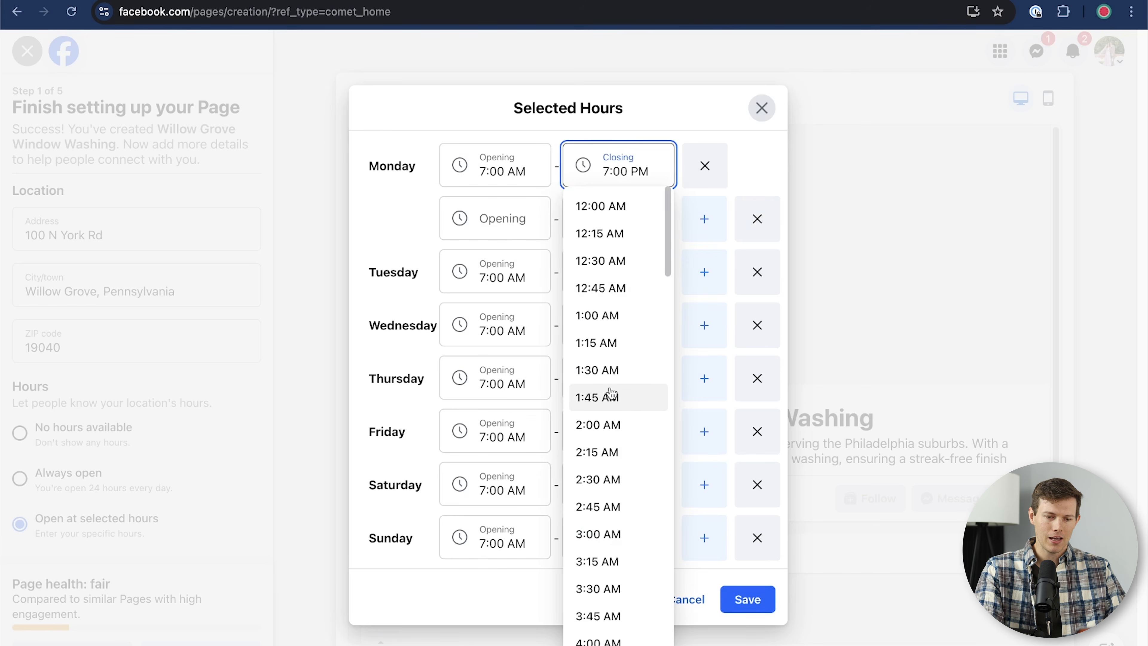
{"action": "scroll", "coordinate": [604, 499], "scroll_direction": "down", "scroll_amount": 5}
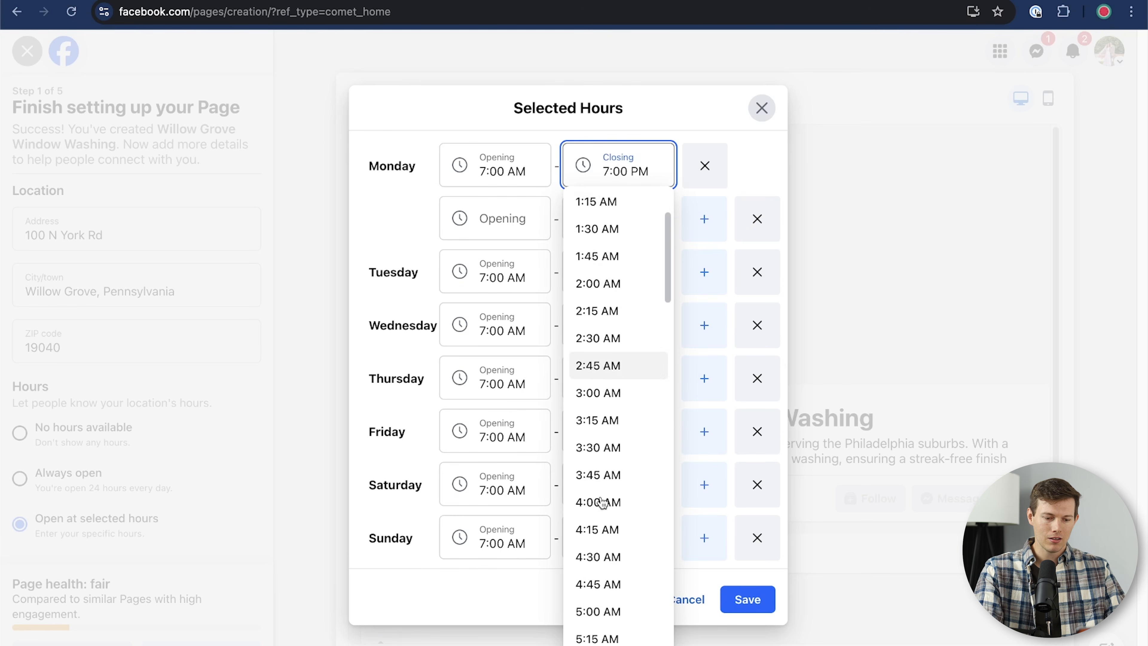
{"action": "scroll", "coordinate": [603, 501], "scroll_direction": "down", "scroll_amount": 10}
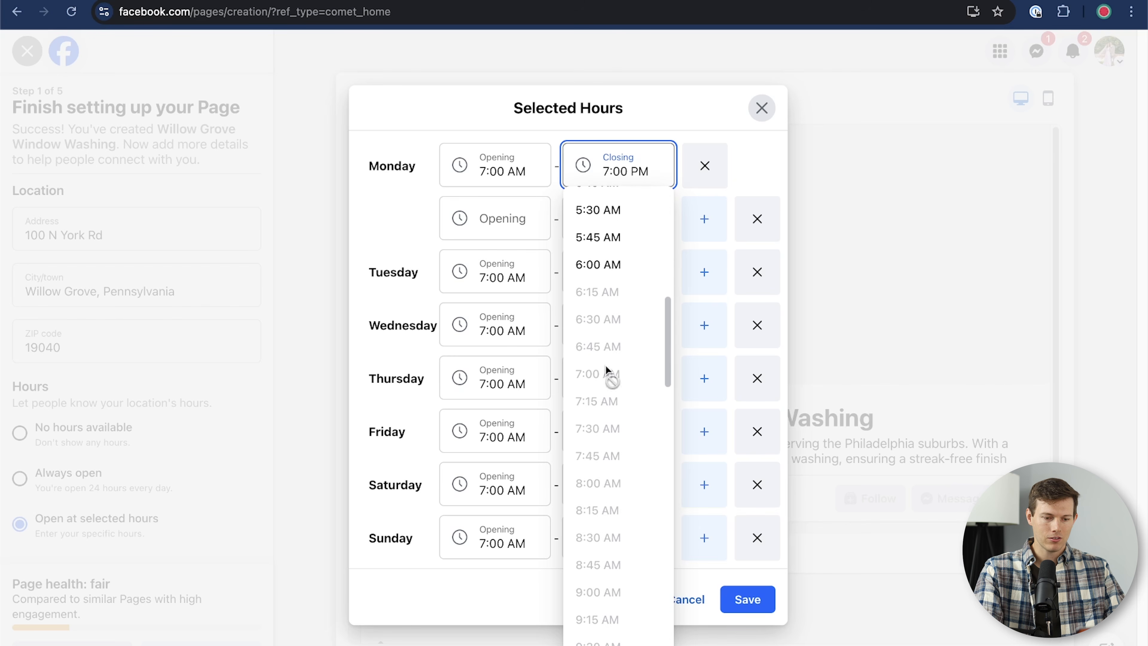
{"action": "scroll", "coordinate": [598, 456], "scroll_direction": "down", "scroll_amount": 3}
{"action": "left_click", "coordinate": [494, 213]}
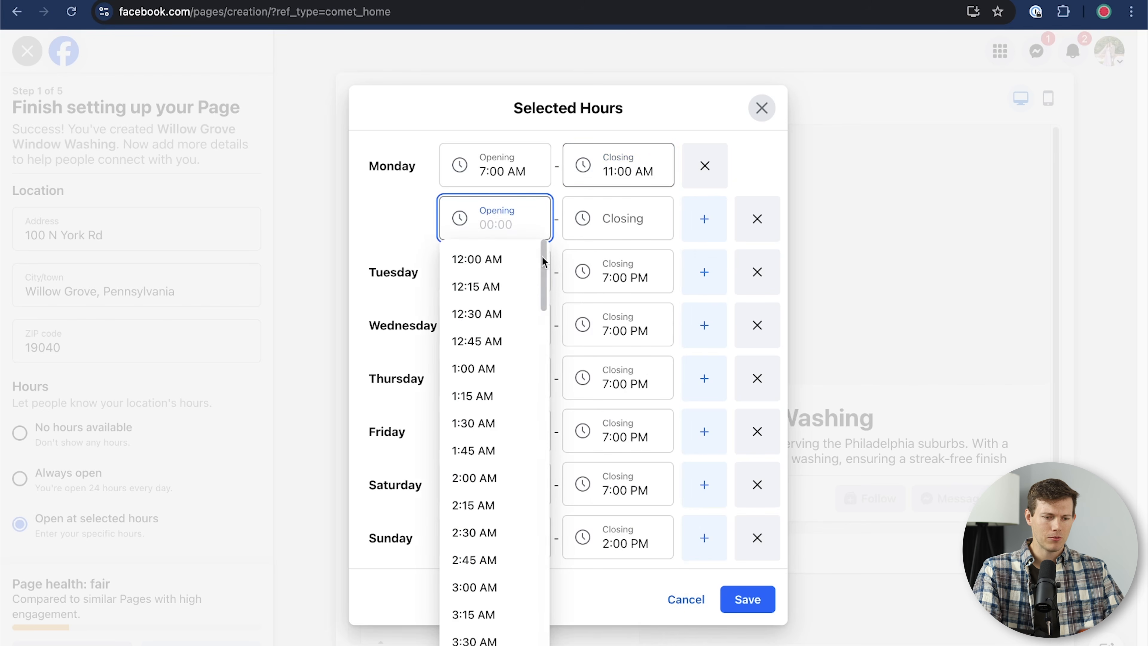
{"action": "scroll", "coordinate": [461, 577], "scroll_direction": "down", "scroll_amount": 20}
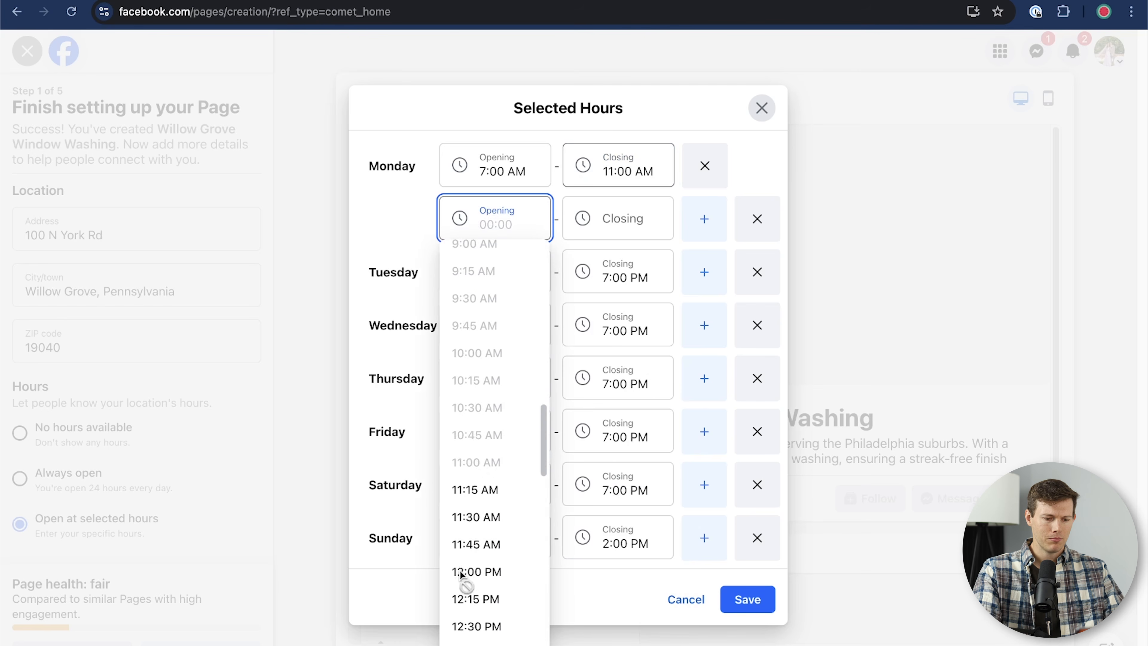
{"action": "left_click", "coordinate": [495, 431]}
{"action": "left_click", "coordinate": [604, 201]}
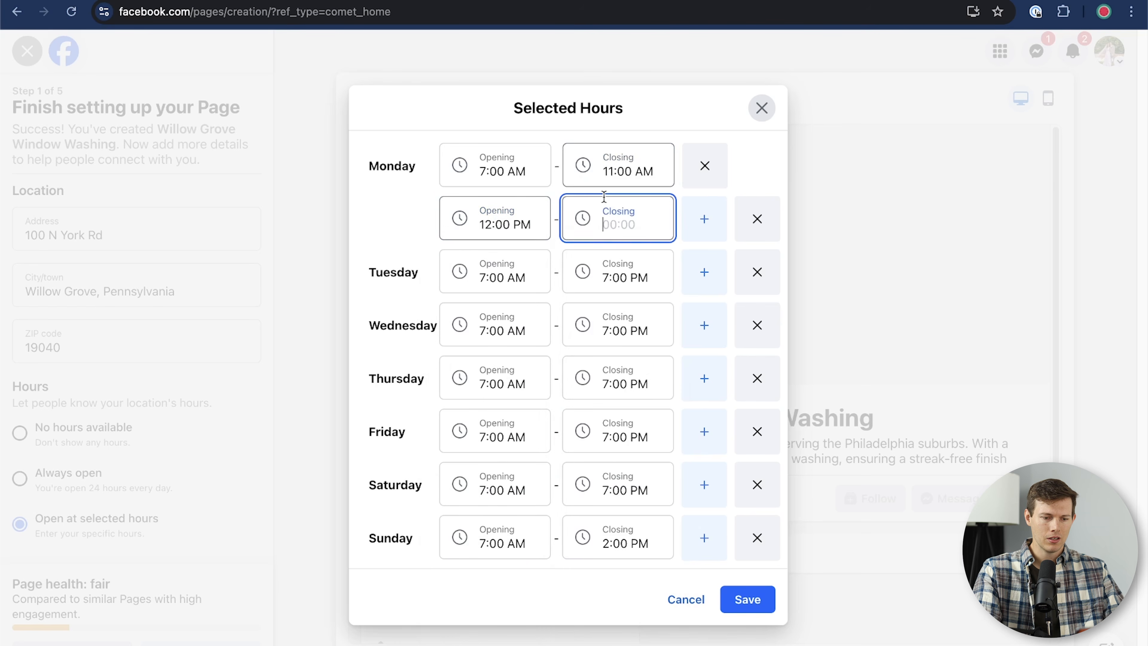
{"action": "scroll", "coordinate": [583, 461], "scroll_direction": "down", "scroll_amount": 20}
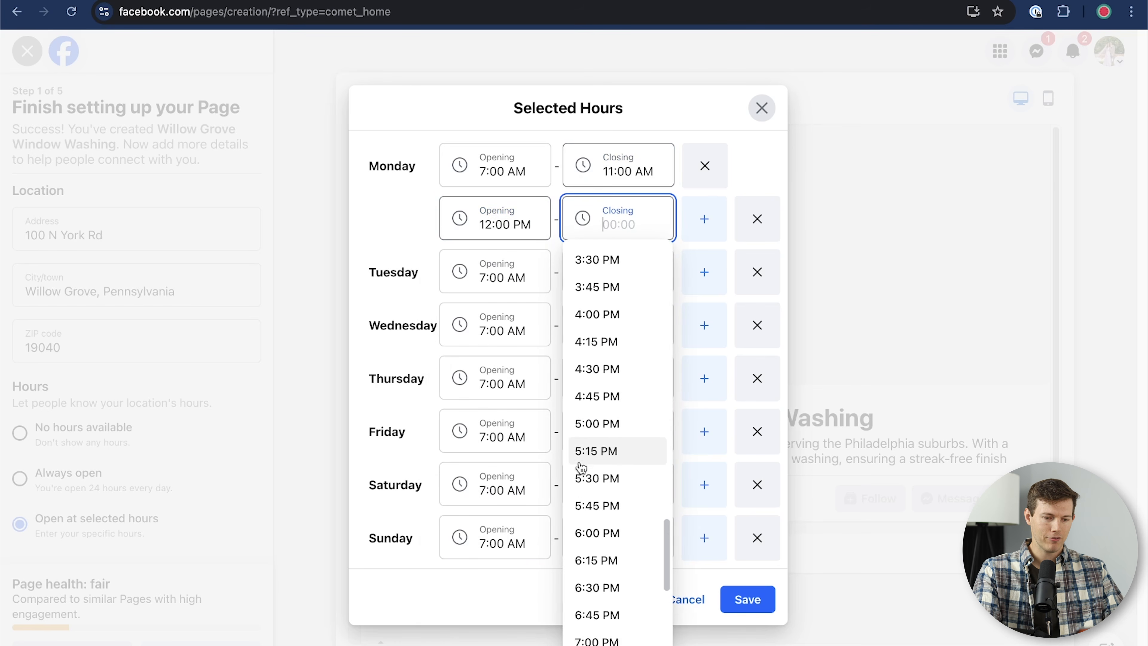
{"action": "left_click", "coordinate": [592, 406]}
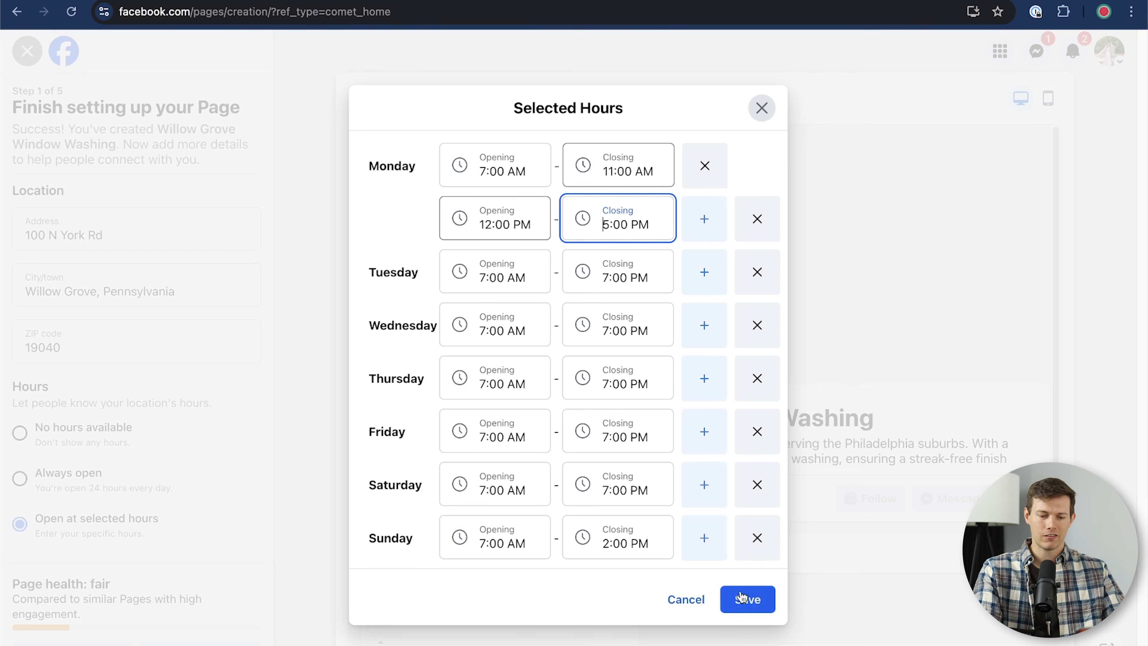
{"action": "left_click", "coordinate": [748, 601]}
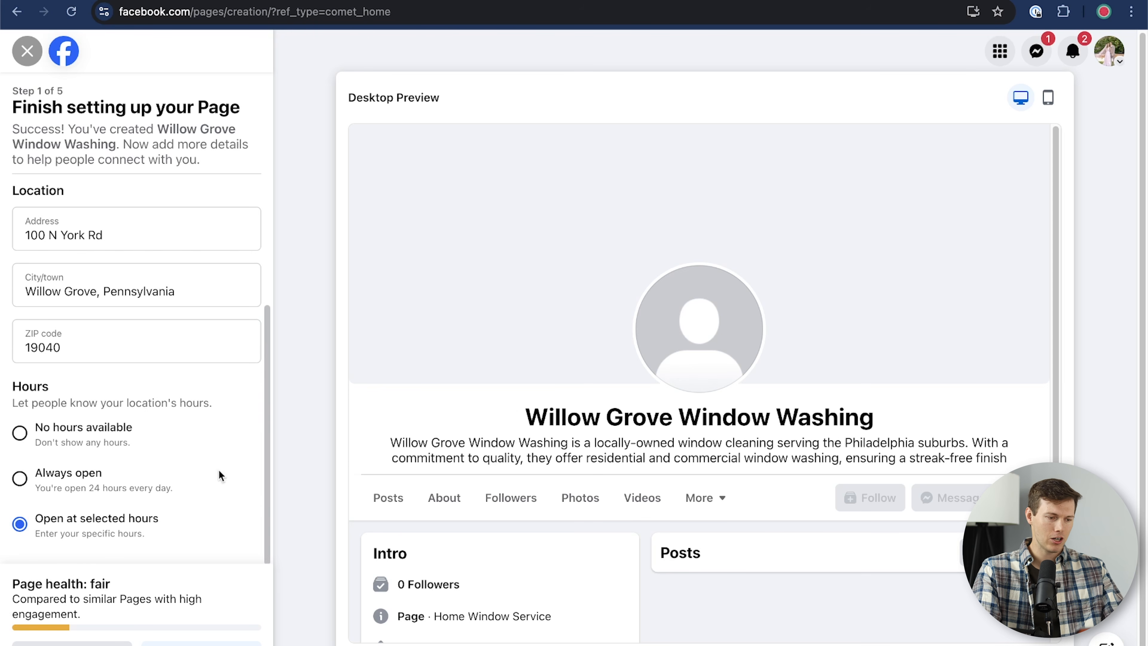
{"action": "scroll", "coordinate": [219, 470], "scroll_direction": "up", "scroll_amount": 4}
{"action": "left_click", "coordinate": [93, 229]}
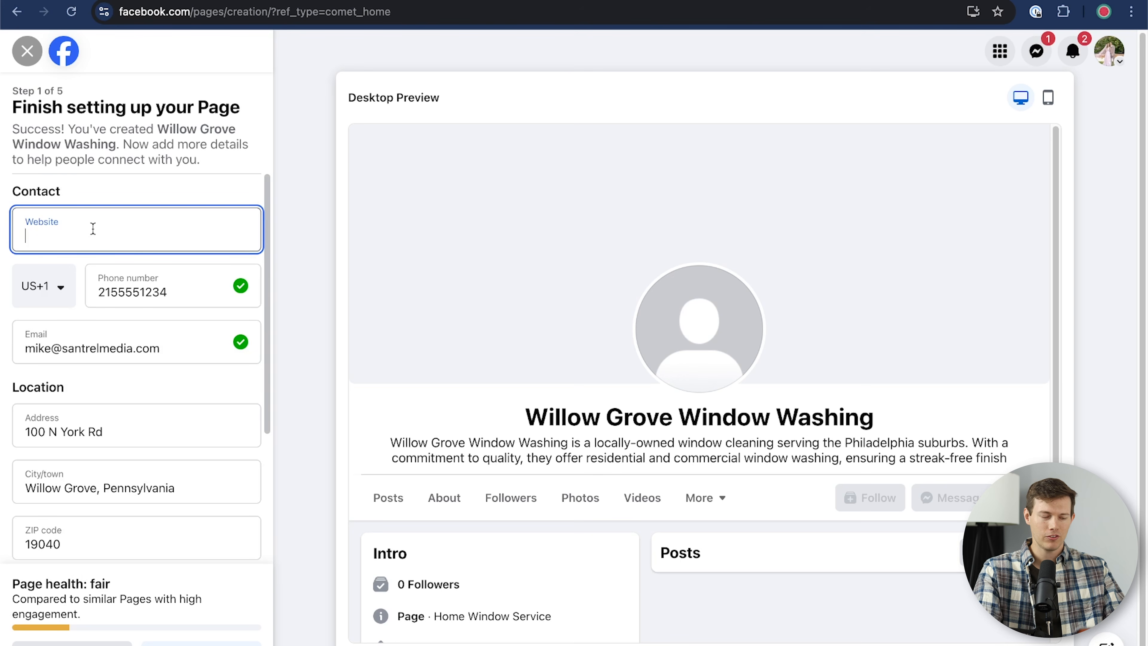
{"action": "type", "text": "https://youtube.com/santrelmedia"}
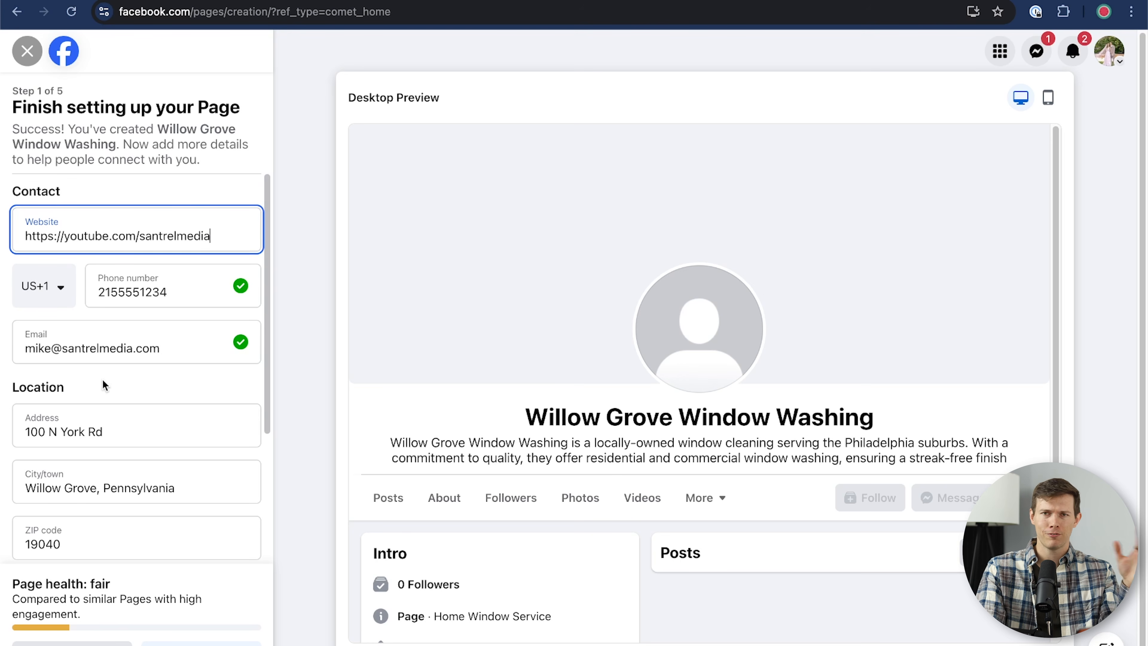
{"action": "scroll", "coordinate": [85, 496], "scroll_direction": "down", "scroll_amount": 5}
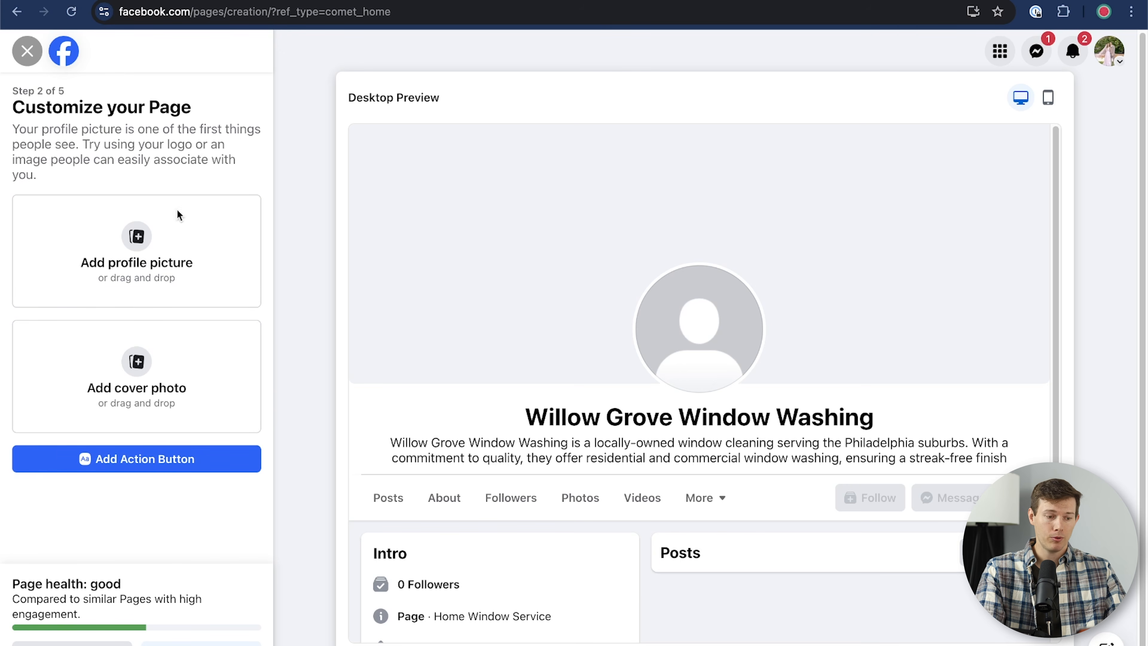
Step: Replace the dark logo with the white-background Willow Grove logo as profile picture, then start choosing a cover
{"action": "left_click", "coordinate": [150, 253]}
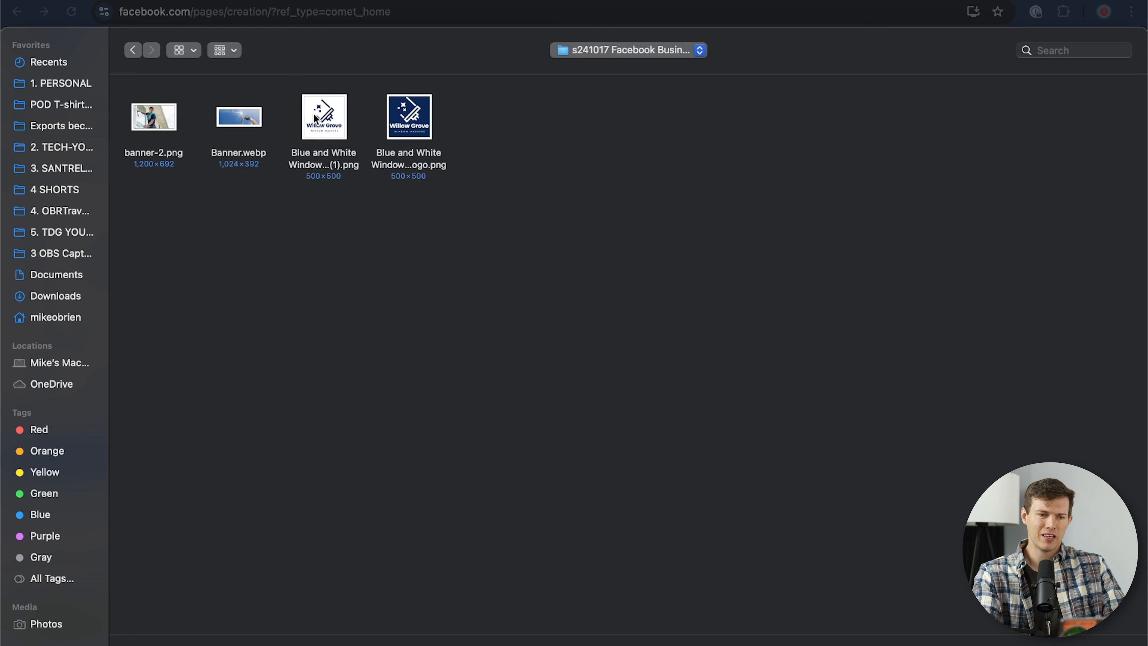
{"action": "left_click", "coordinate": [428, 114]}
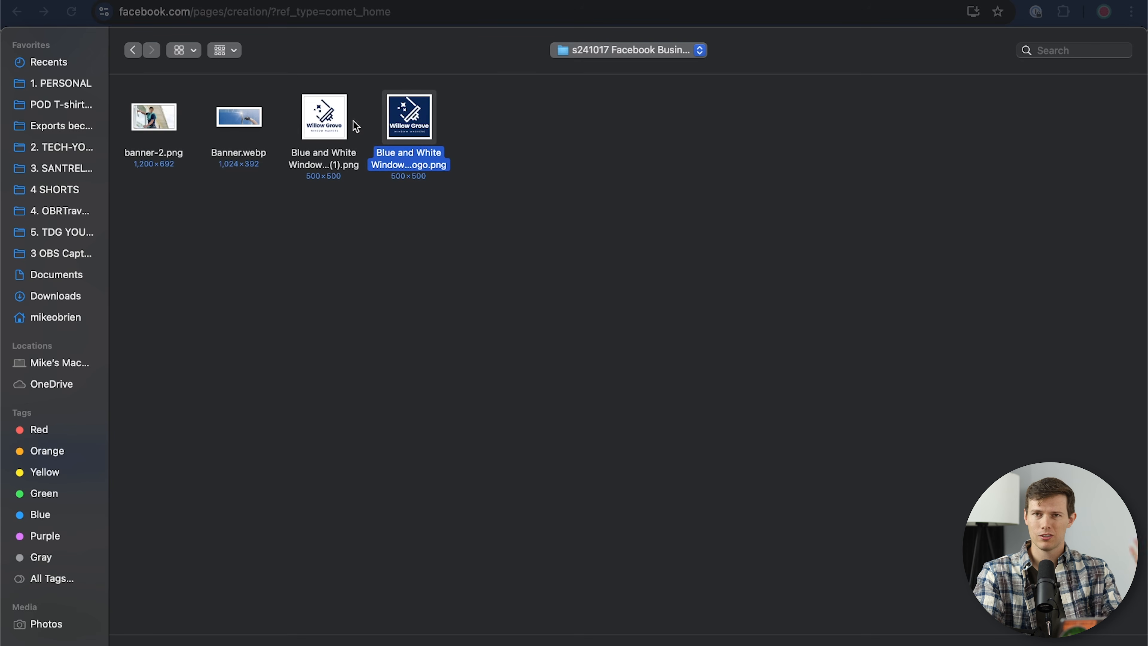
{"action": "key", "text": "Return"}
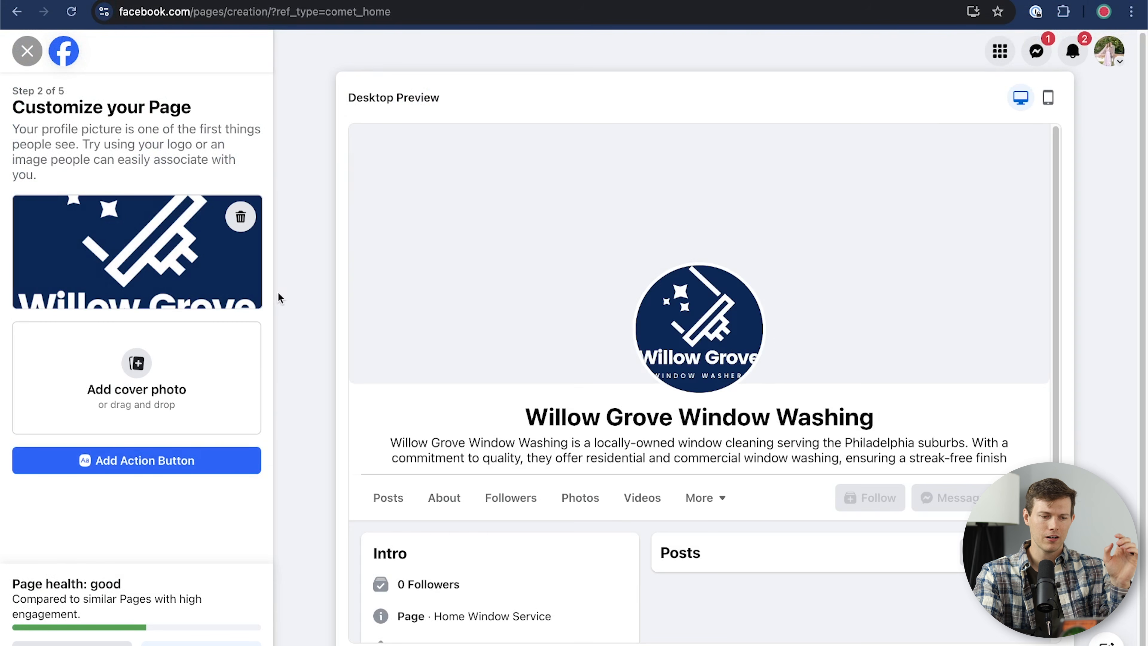
{"action": "left_click", "coordinate": [240, 216]}
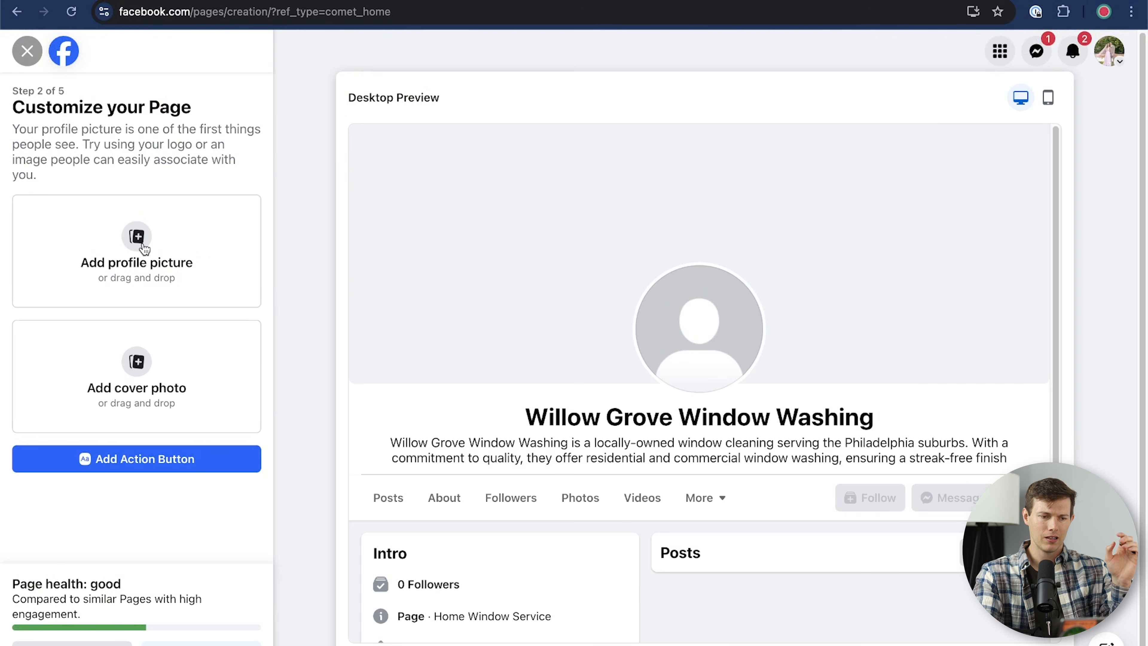
{"action": "left_click", "coordinate": [173, 221]}
{"action": "left_click", "coordinate": [296, 131]}
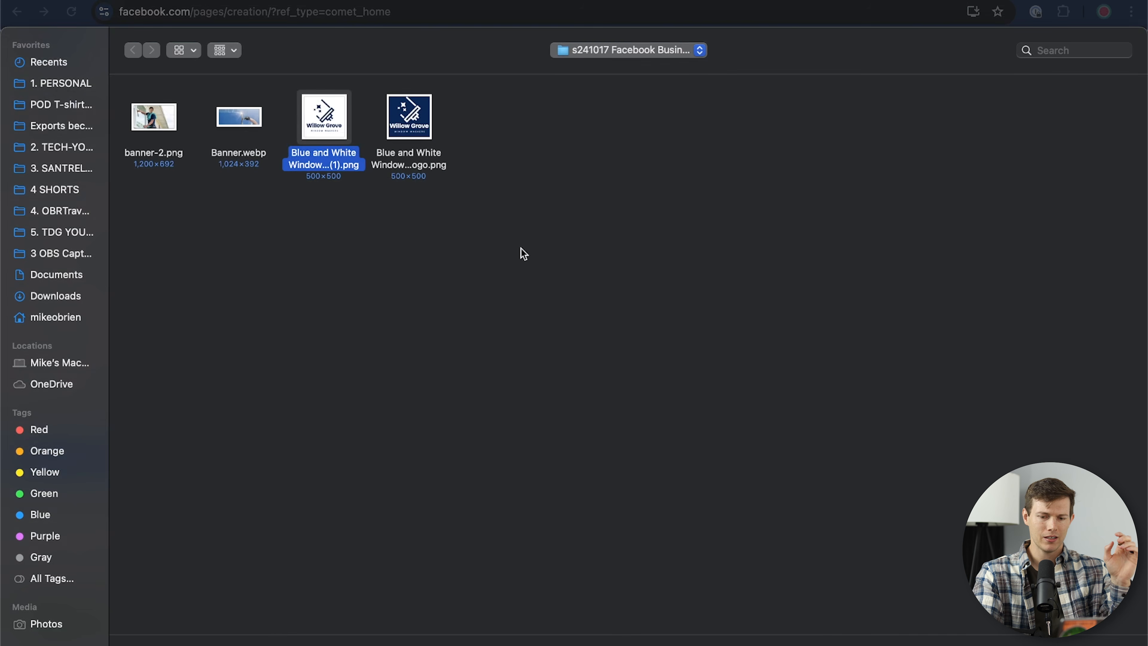
{"action": "key", "text": "Return"}
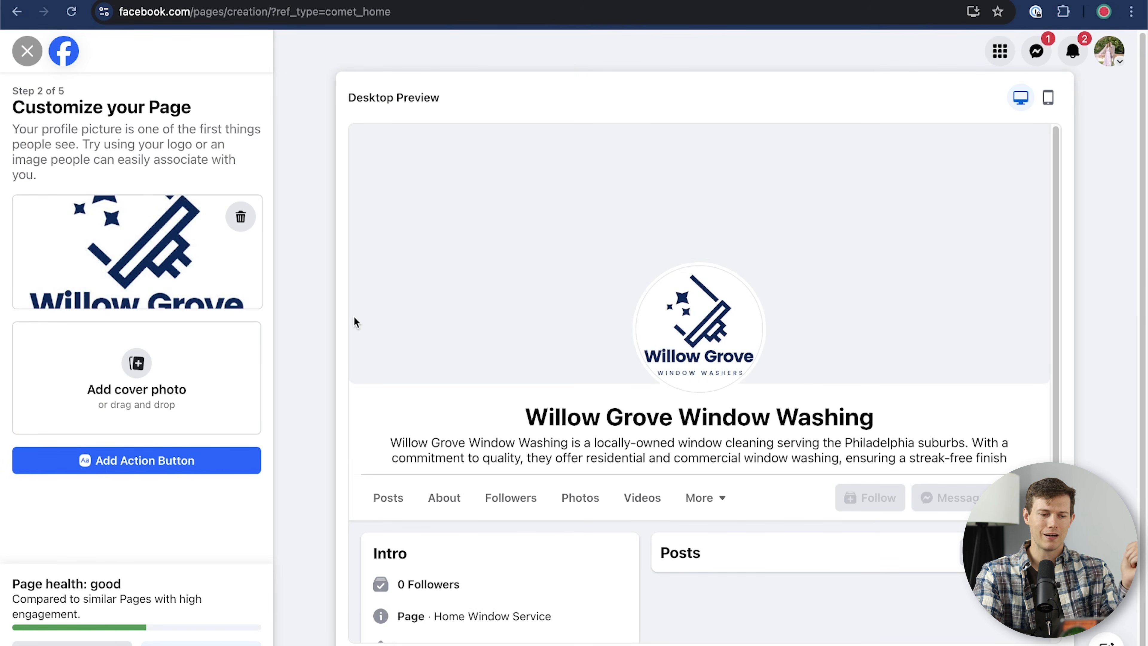
{"action": "left_click", "coordinate": [138, 380]}
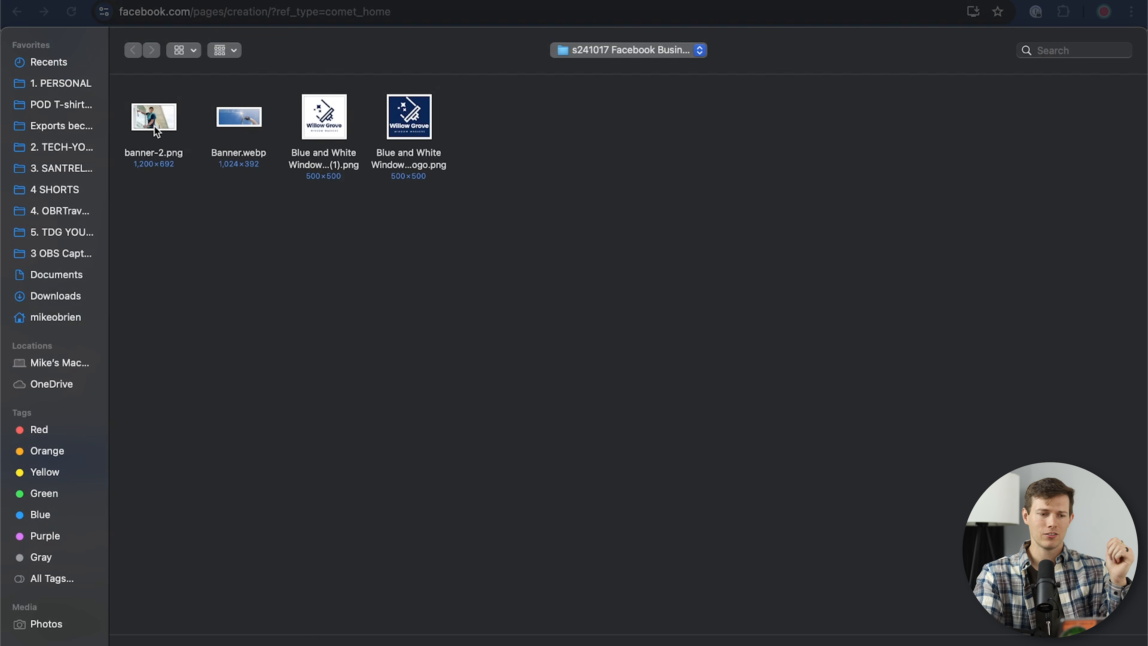
Step: Swap the Banner.webp cover for banner-2.png and drag it down to show the man's face
{"action": "left_click", "coordinate": [267, 121]}
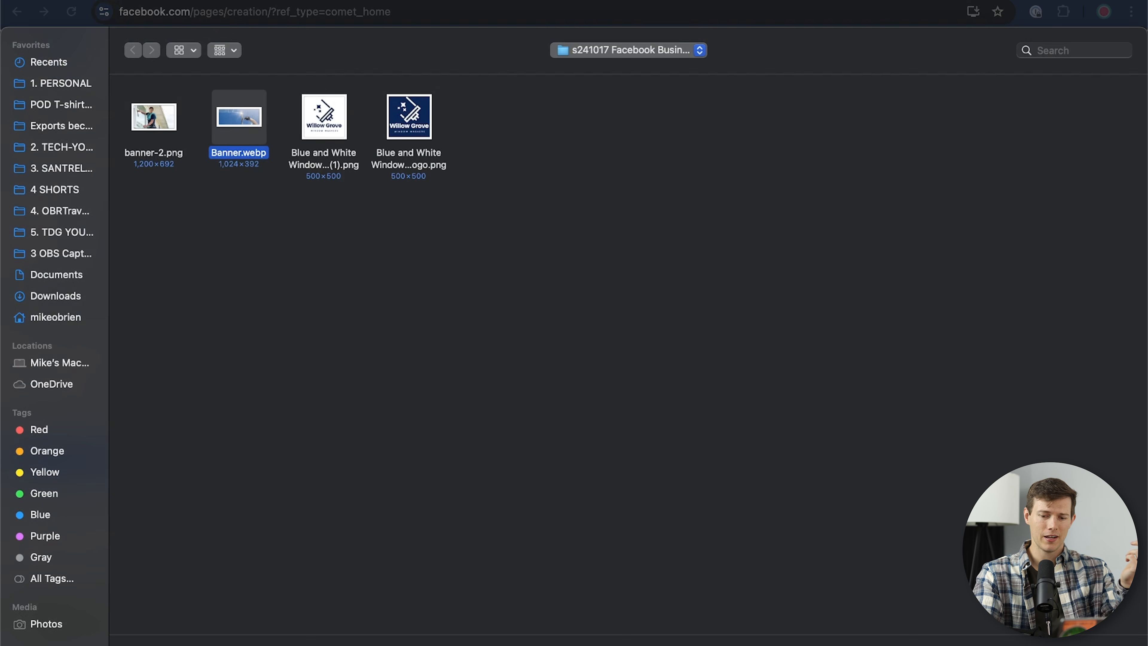
{"action": "key", "text": "Return"}
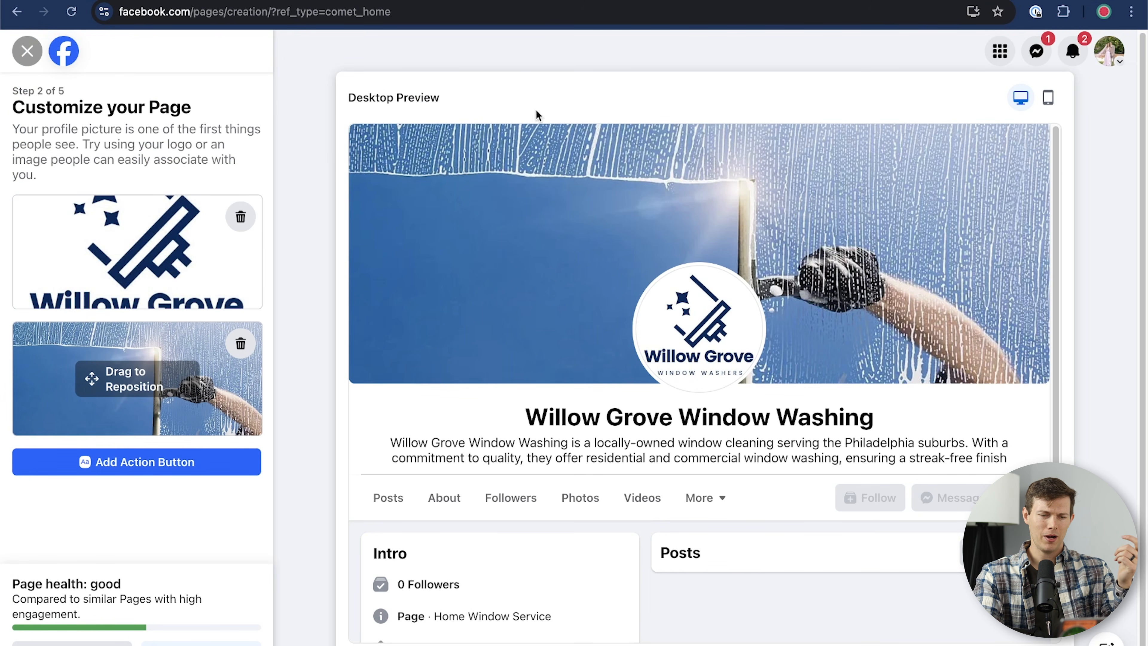
{"action": "left_click", "coordinate": [242, 345]}
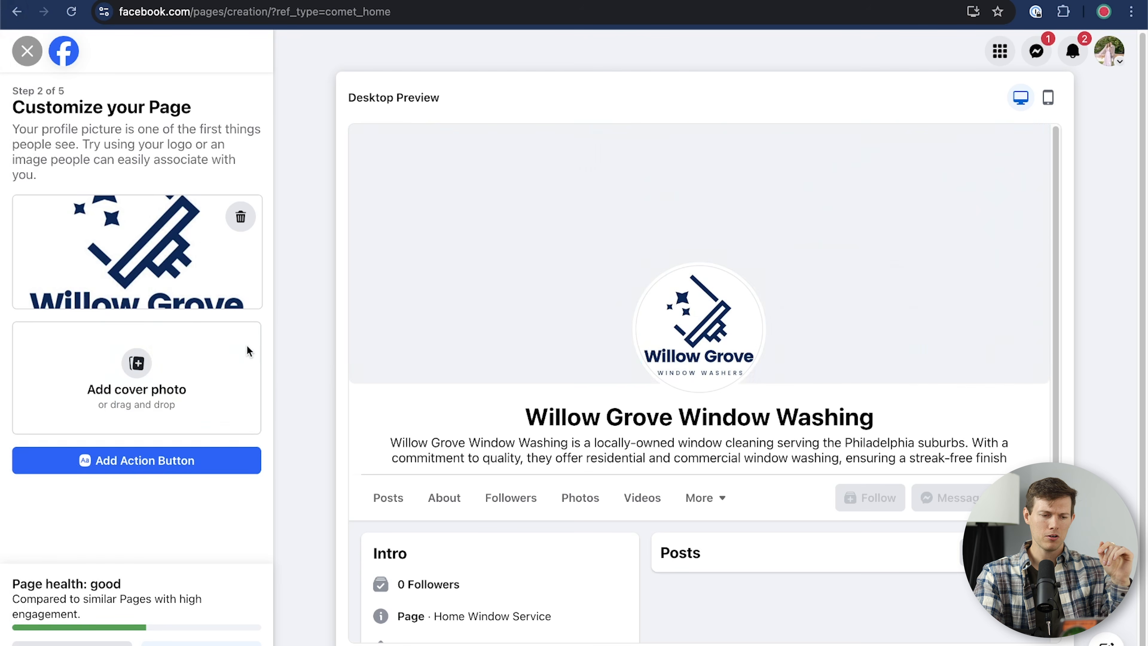
{"action": "left_click", "coordinate": [145, 383]}
{"action": "double_click", "coordinate": [136, 122]}
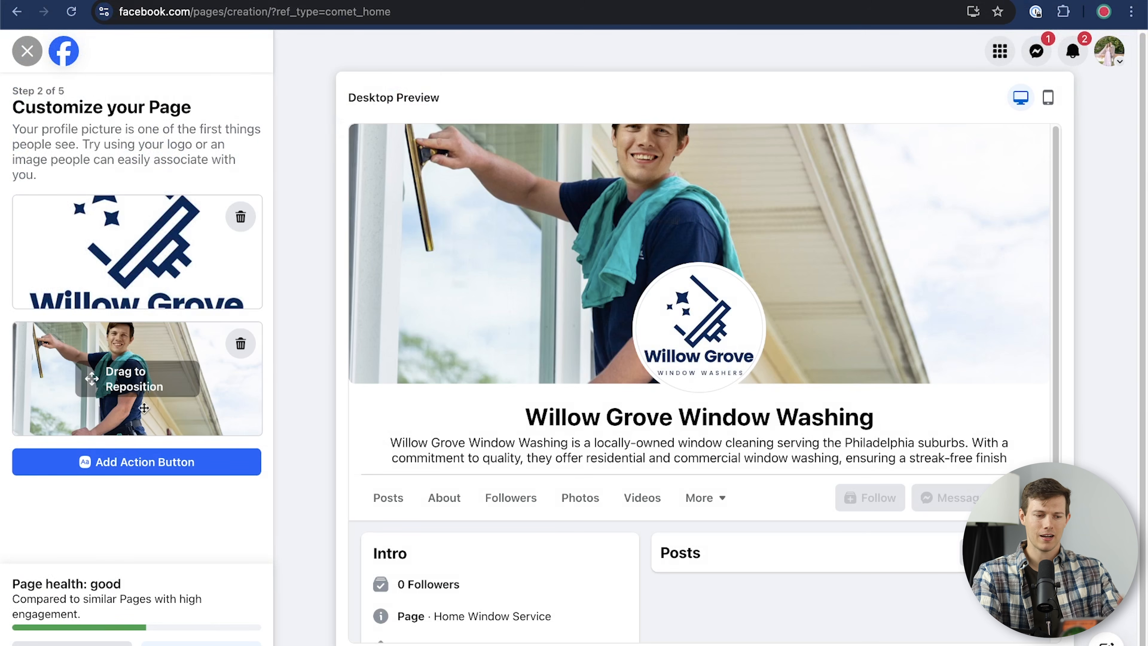
{"action": "left_click_drag", "start_coordinate": [91, 380], "coordinate": [92, 393]}
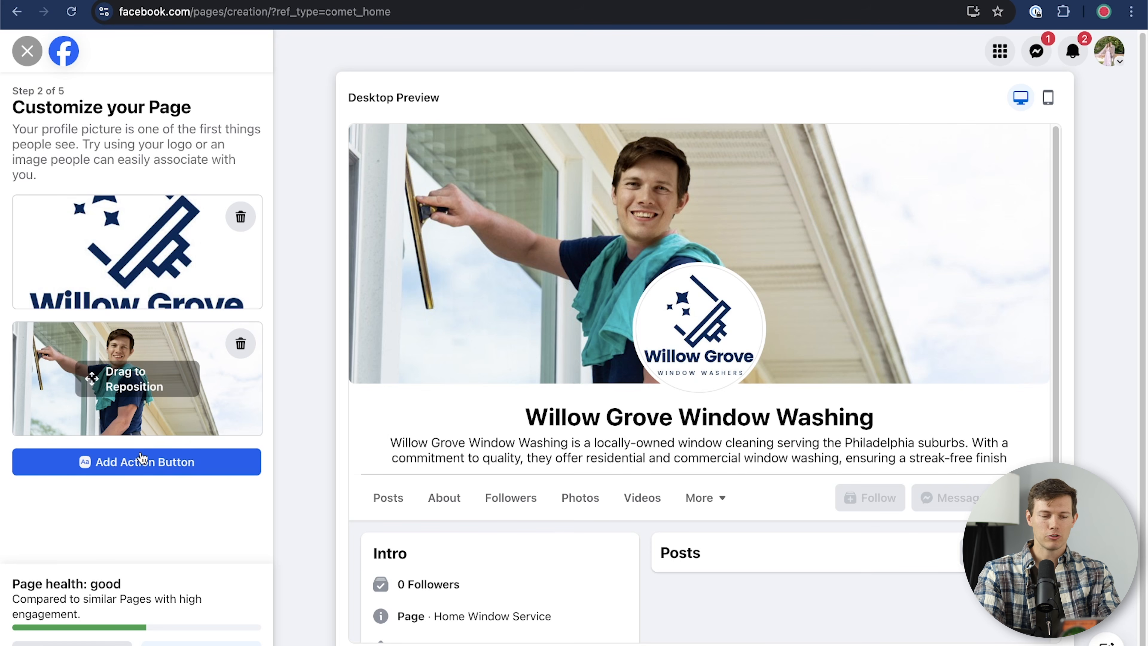
Step: Start adding an action button and browse its support, contact and link options
{"action": "left_click", "coordinate": [173, 469]}
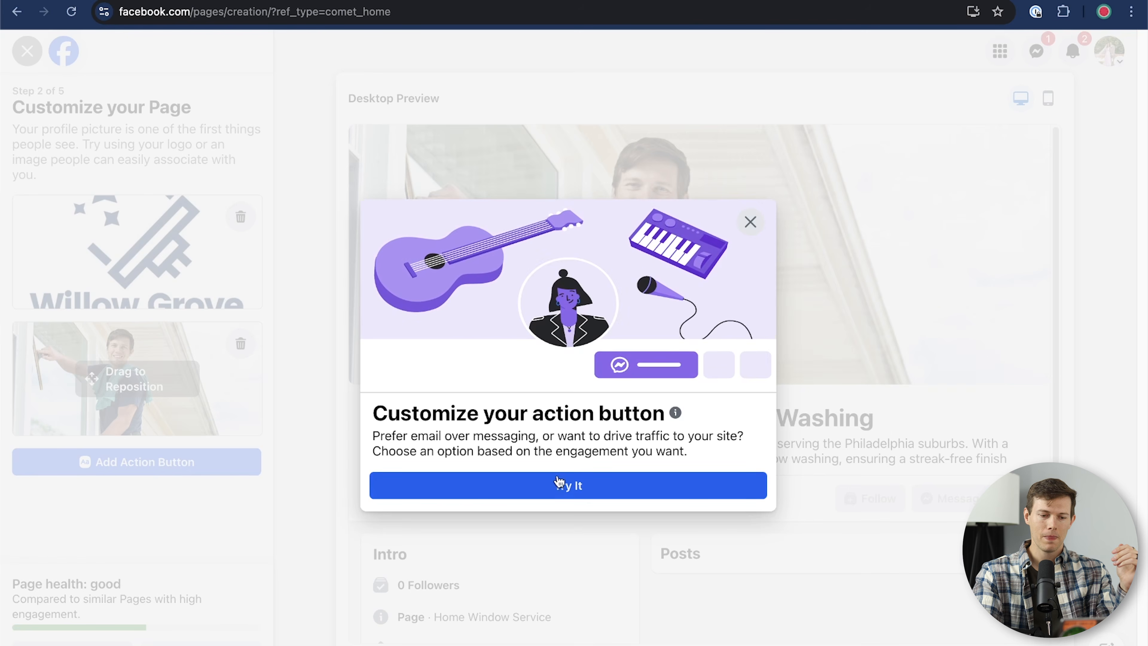
{"action": "left_click", "coordinate": [558, 490]}
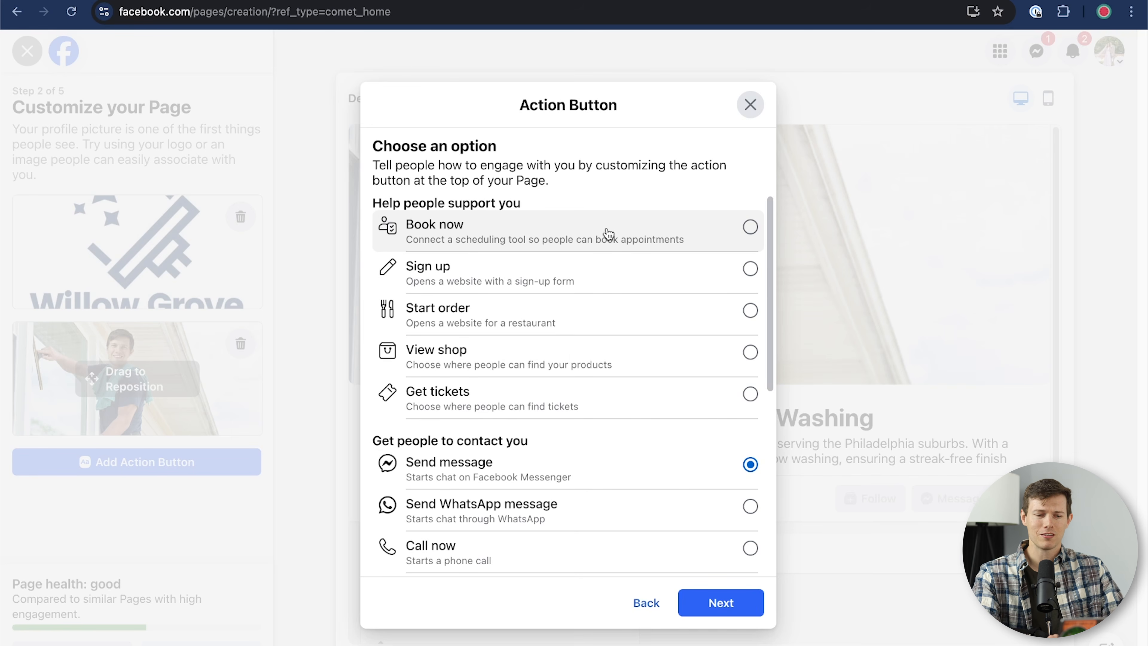
{"action": "scroll", "coordinate": [546, 350], "scroll_direction": "down", "scroll_amount": 3}
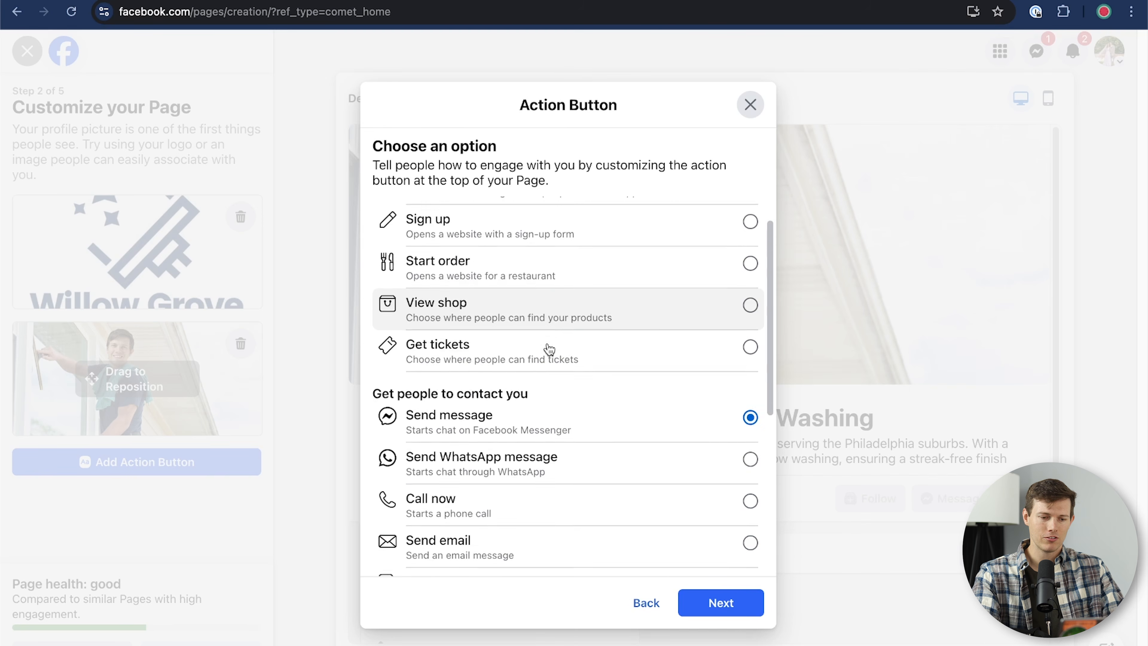
{"action": "scroll", "coordinate": [548, 350], "scroll_direction": "up", "scroll_amount": 3}
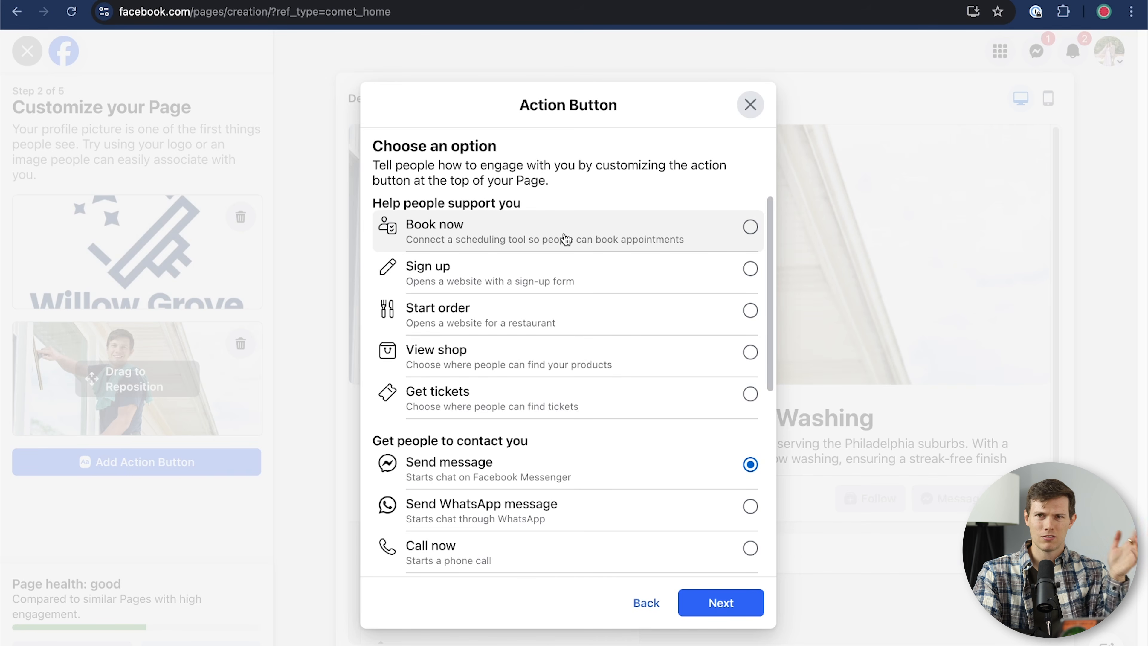
{"action": "scroll", "coordinate": [610, 341], "scroll_direction": "down", "scroll_amount": 5}
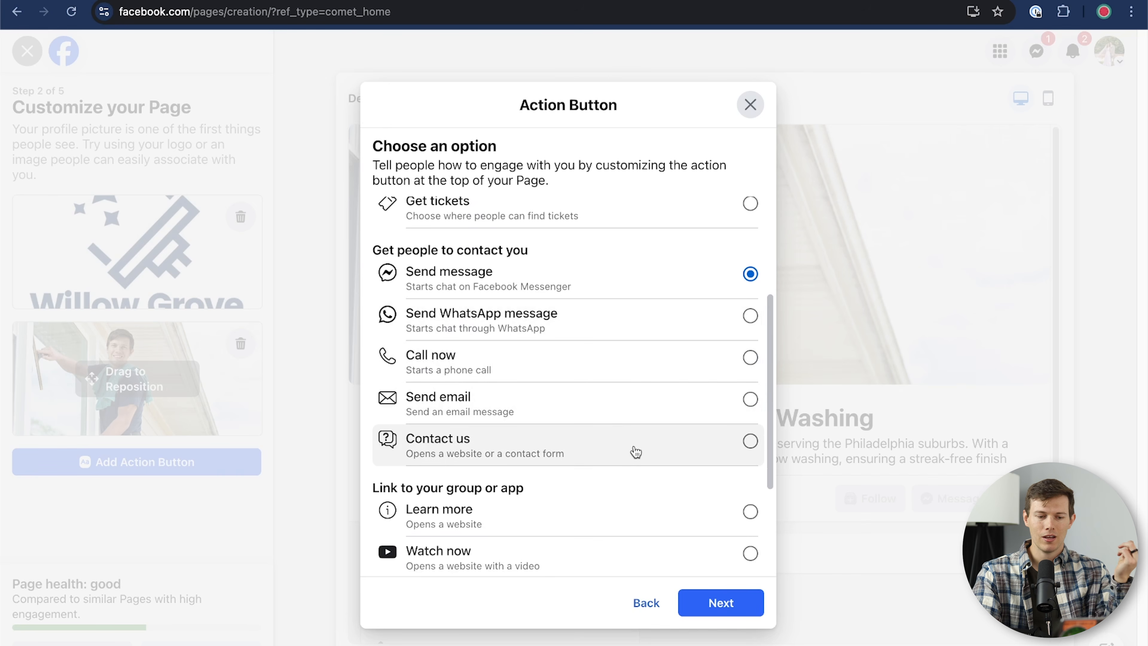
{"action": "scroll", "coordinate": [635, 452], "scroll_direction": "down", "scroll_amount": 5}
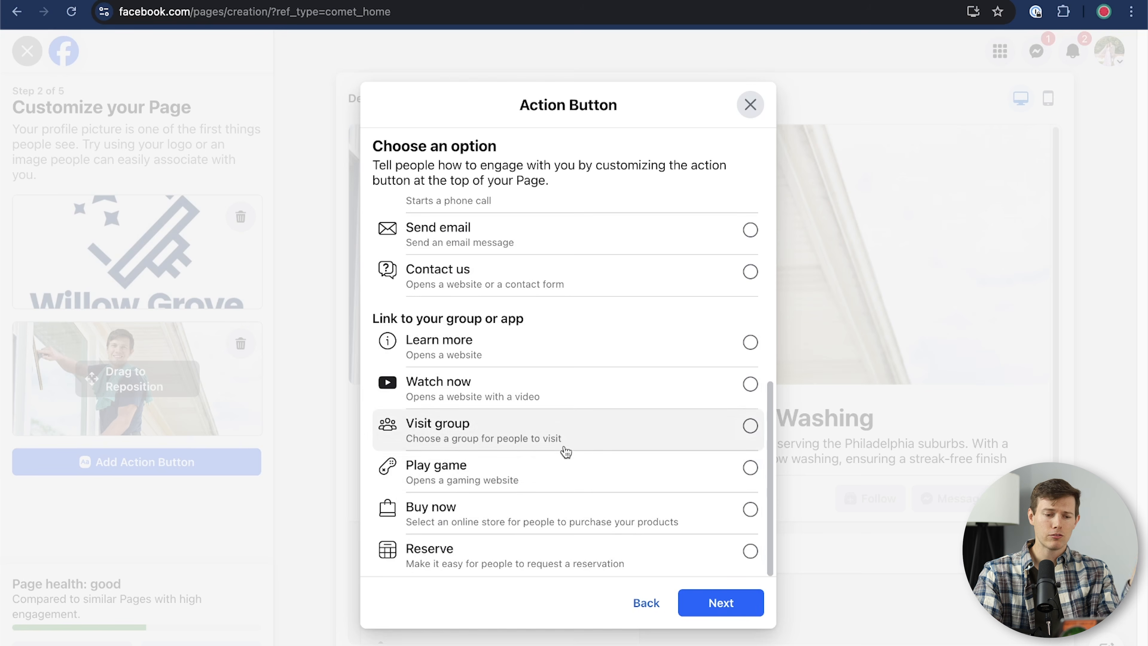
{"action": "scroll", "coordinate": [562, 496], "scroll_direction": "up", "scroll_amount": 1}
{"action": "scroll", "coordinate": [562, 496], "scroll_direction": "up", "scroll_amount": 10}
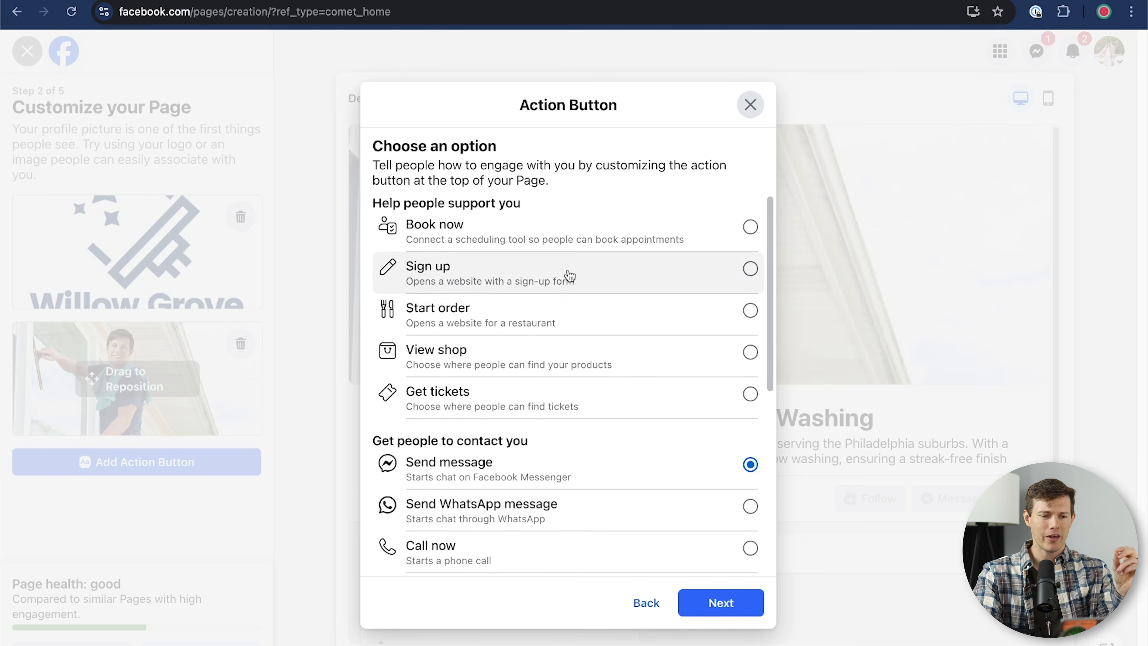
Step: Pick Call now instead of Book now as the action button type and continue
{"action": "left_click", "coordinate": [570, 231]}
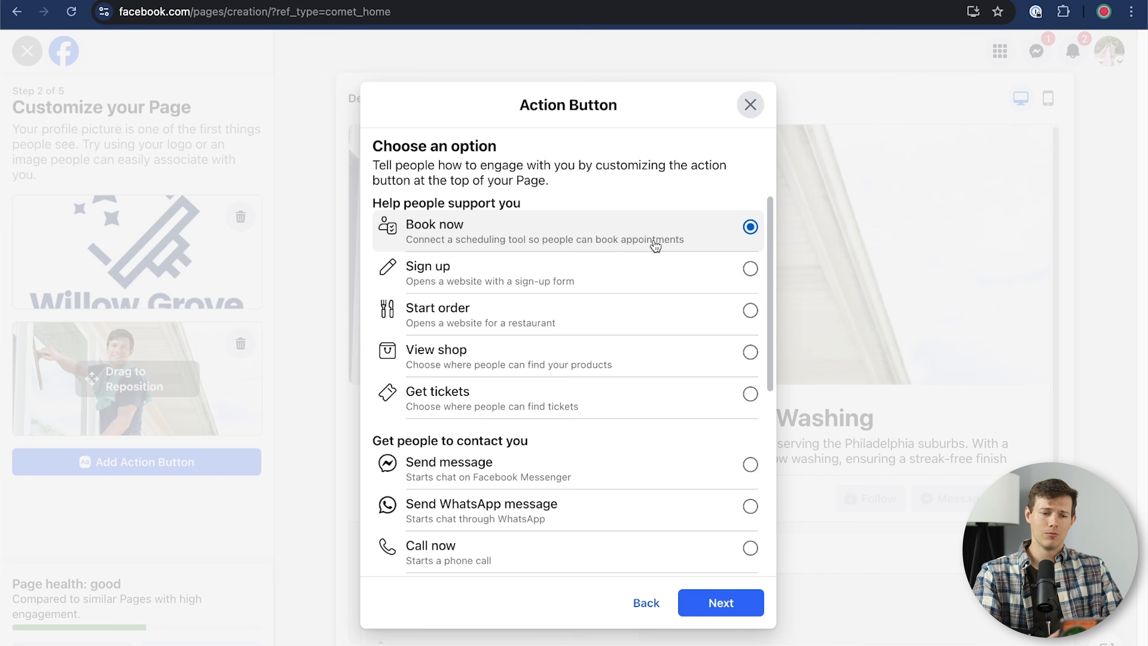
{"action": "scroll", "coordinate": [604, 325], "scroll_direction": "down", "scroll_amount": 4}
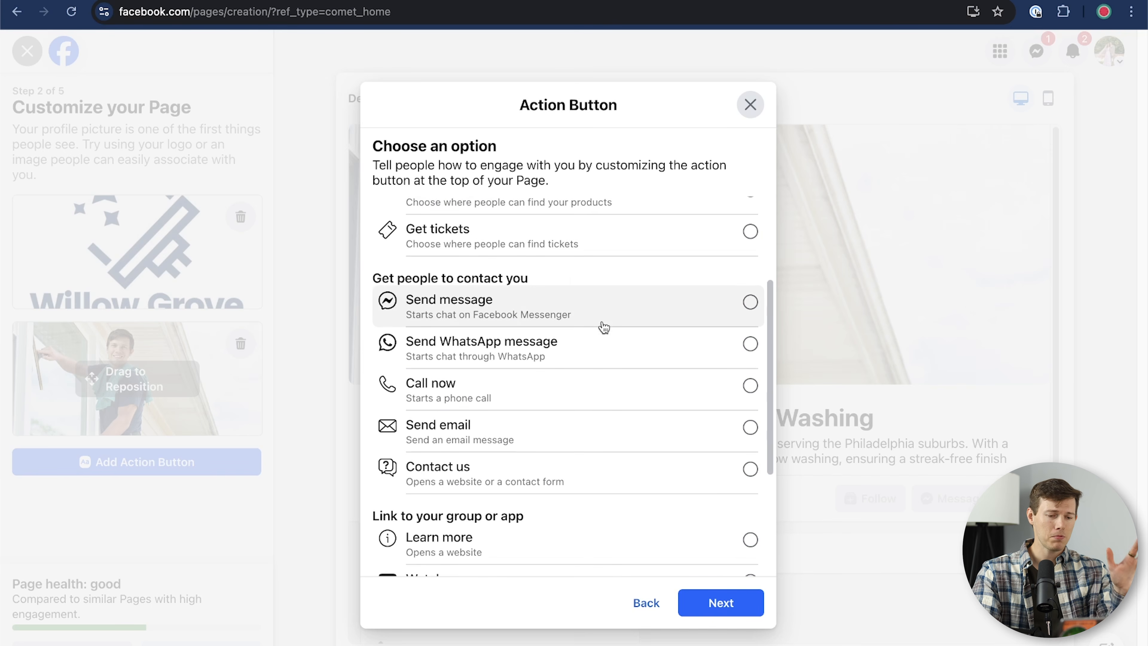
{"action": "scroll", "coordinate": [604, 326], "scroll_direction": "up", "scroll_amount": 3}
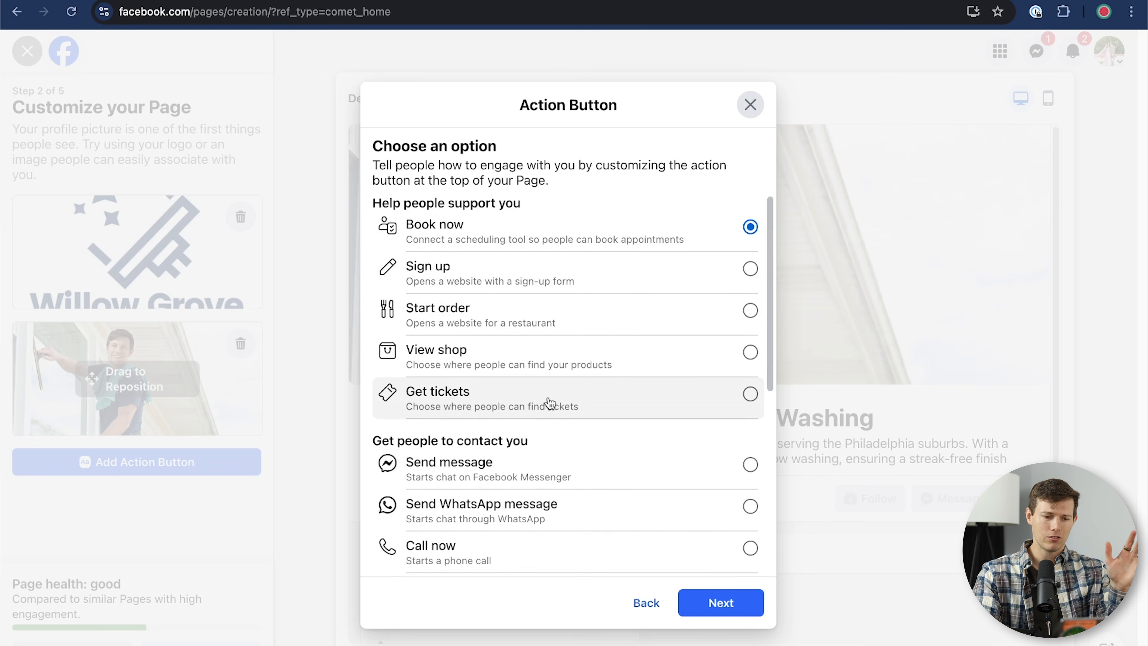
{"action": "scroll", "coordinate": [550, 400], "scroll_direction": "down", "scroll_amount": 6}
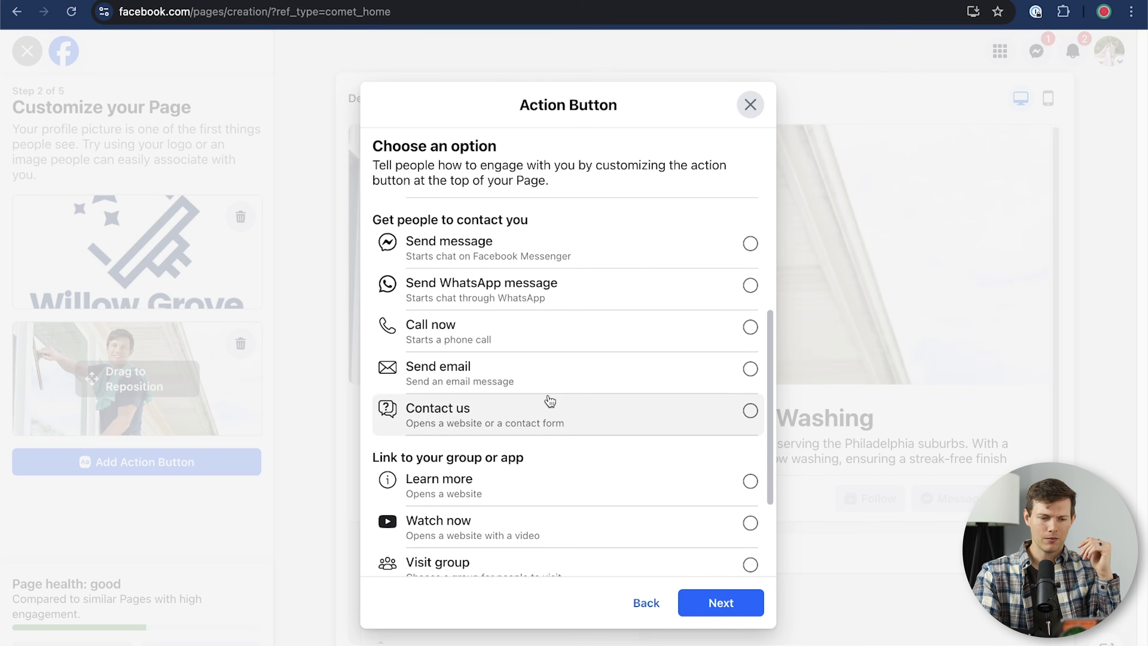
{"action": "scroll", "coordinate": [547, 400], "scroll_direction": "up", "scroll_amount": 4}
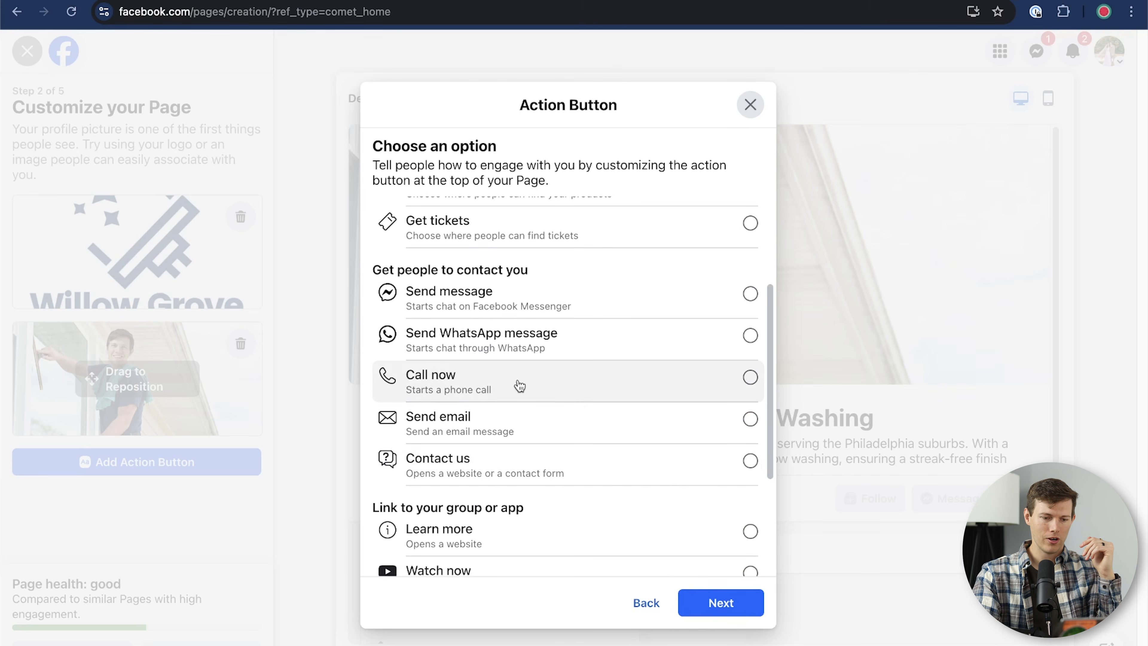
{"action": "left_click", "coordinate": [519, 385]}
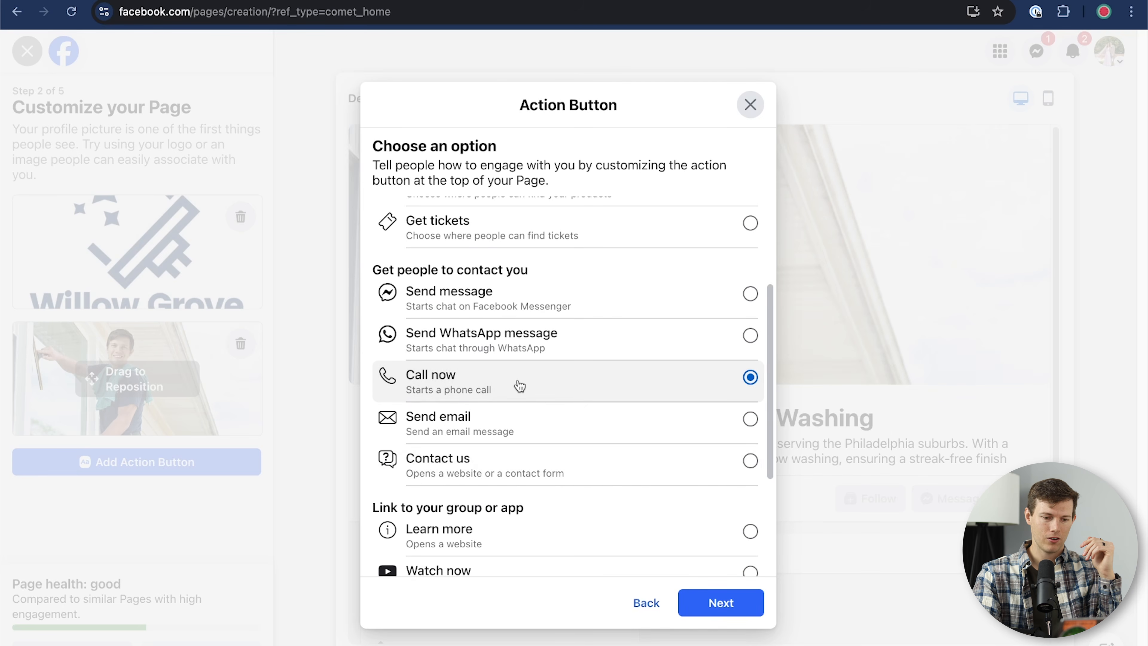
{"action": "left_click", "coordinate": [719, 604]}
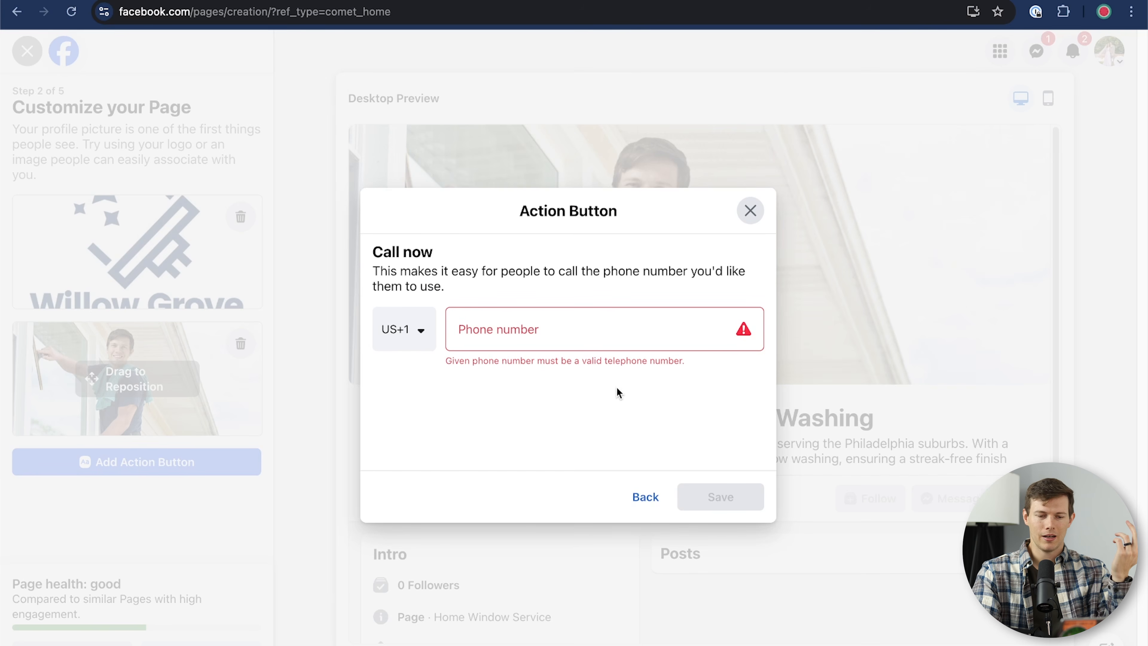
Step: Save the Call now action button with the pasted business phone number and continue to the next step
{"action": "left_click", "coordinate": [578, 327]}
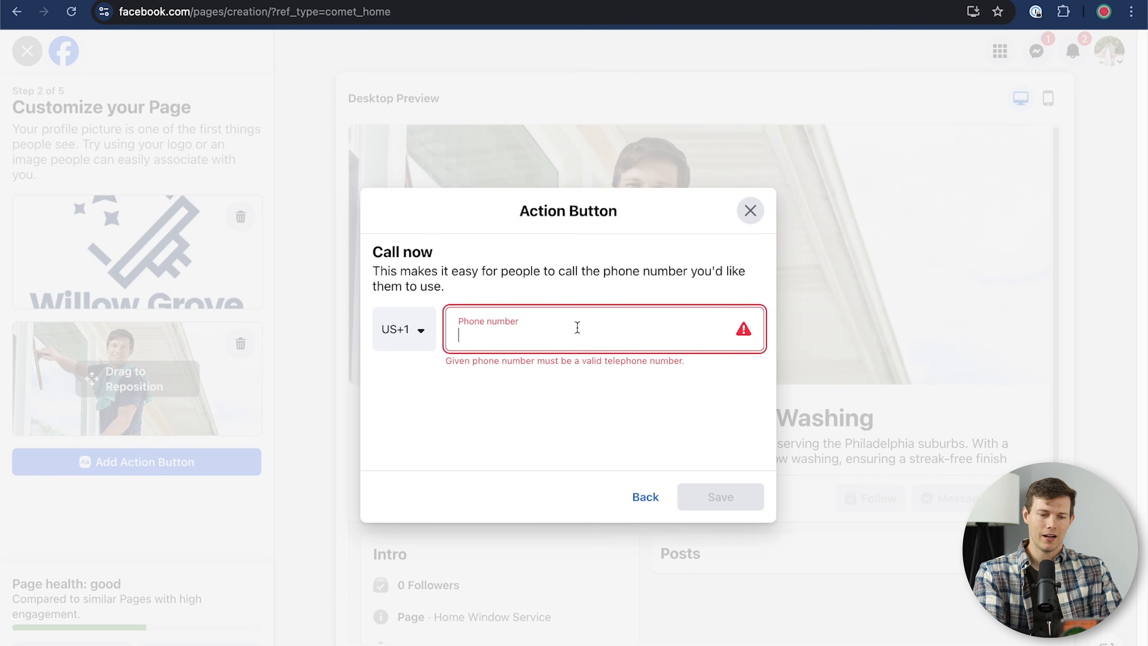
{"action": "key", "text": "super+v"}
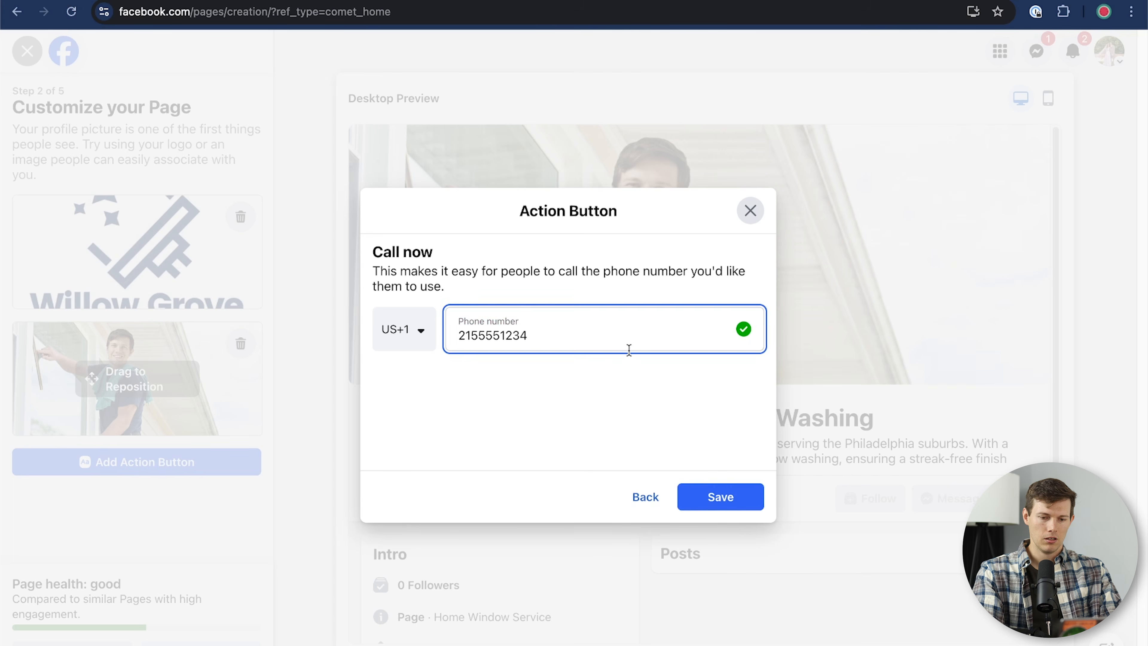
{"action": "left_click", "coordinate": [719, 496]}
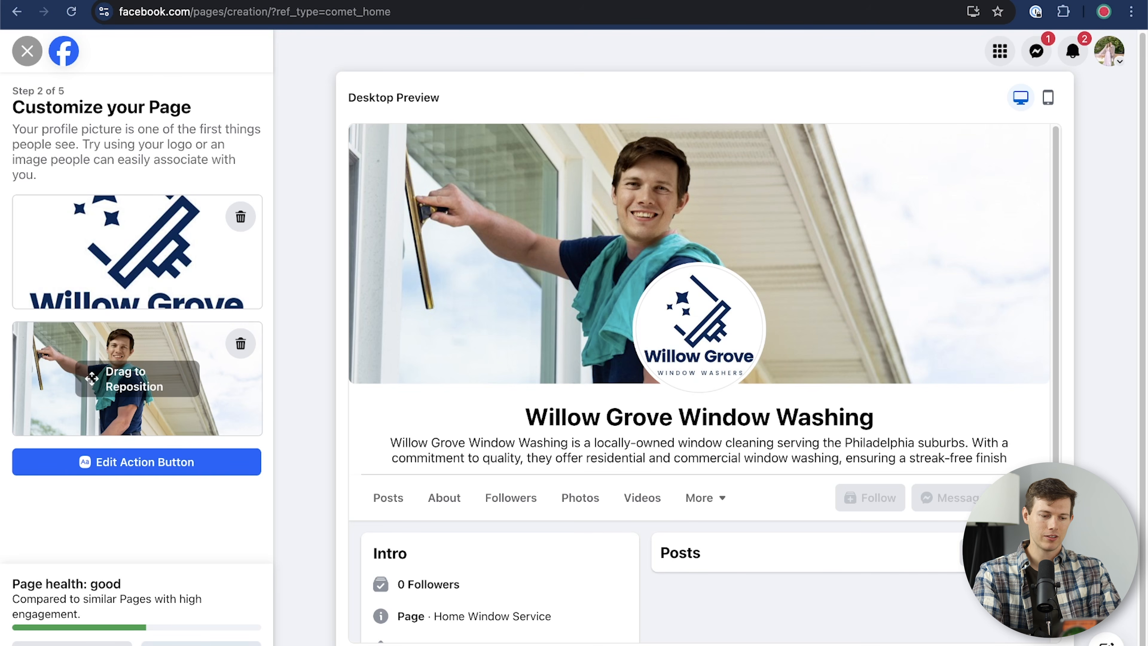
{"action": "left_click", "coordinate": [194, 641]}
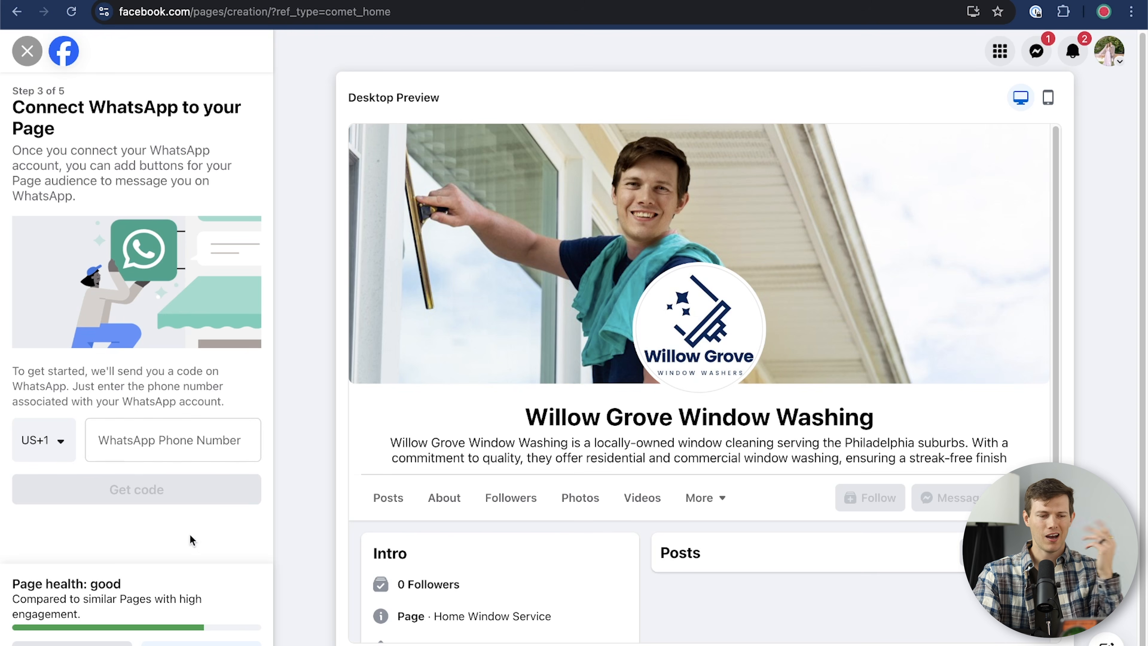
Step: Skip the WhatsApp and friend-invite steps, then switch off marketing emails and Page notifications
{"action": "left_click", "coordinate": [198, 643]}
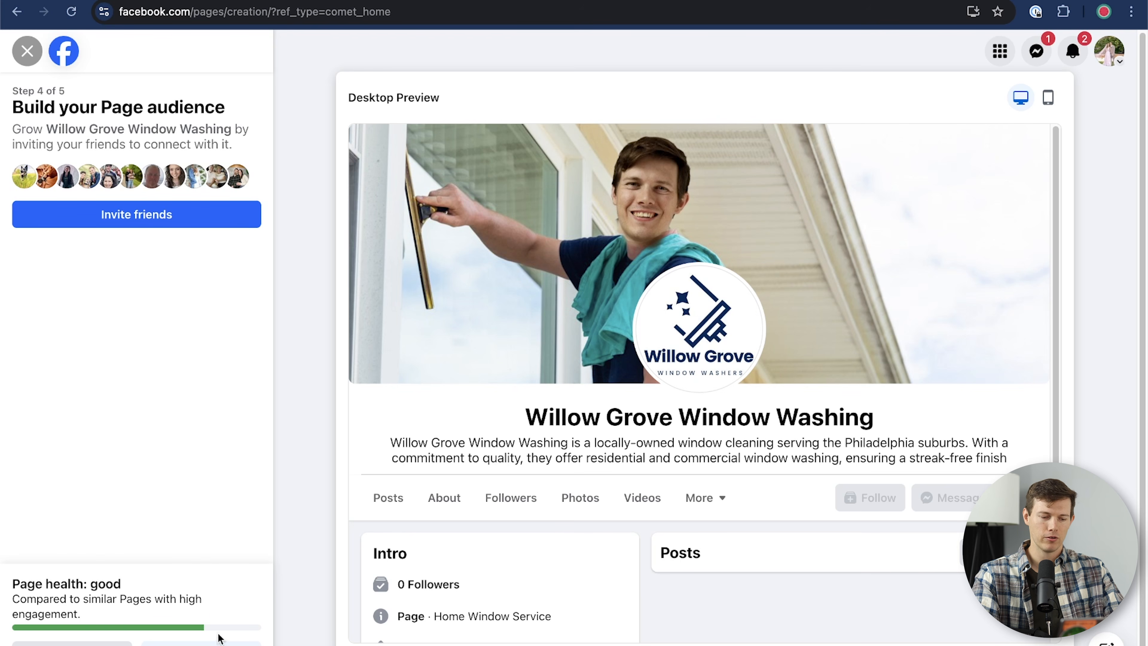
{"action": "left_click", "coordinate": [201, 643]}
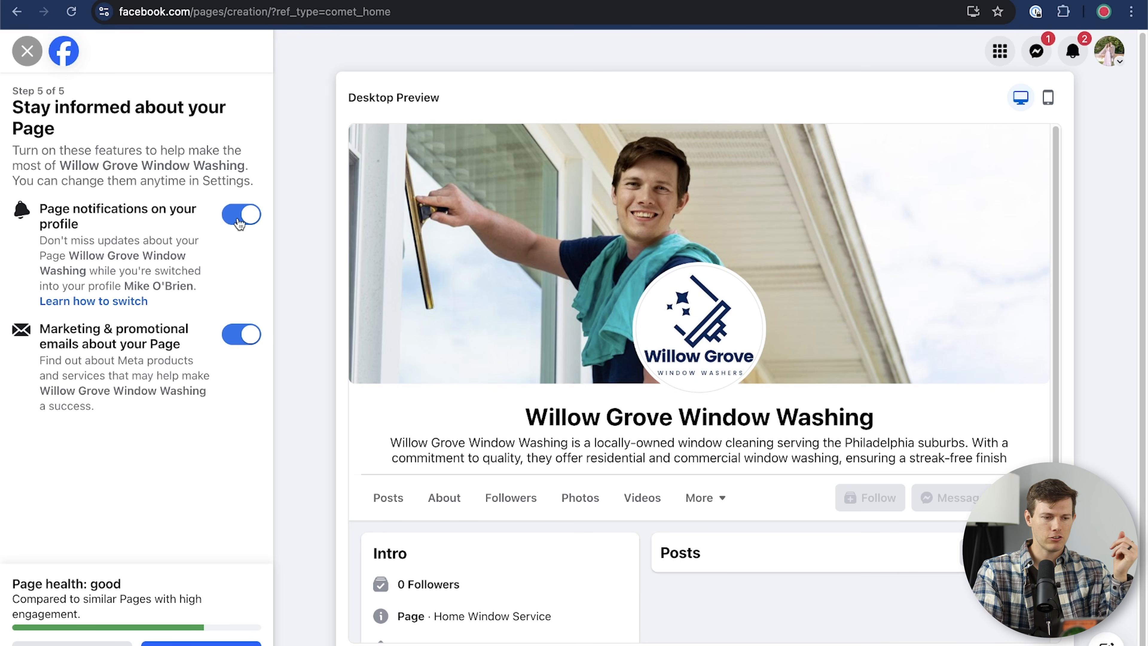
{"action": "left_click", "coordinate": [238, 335]}
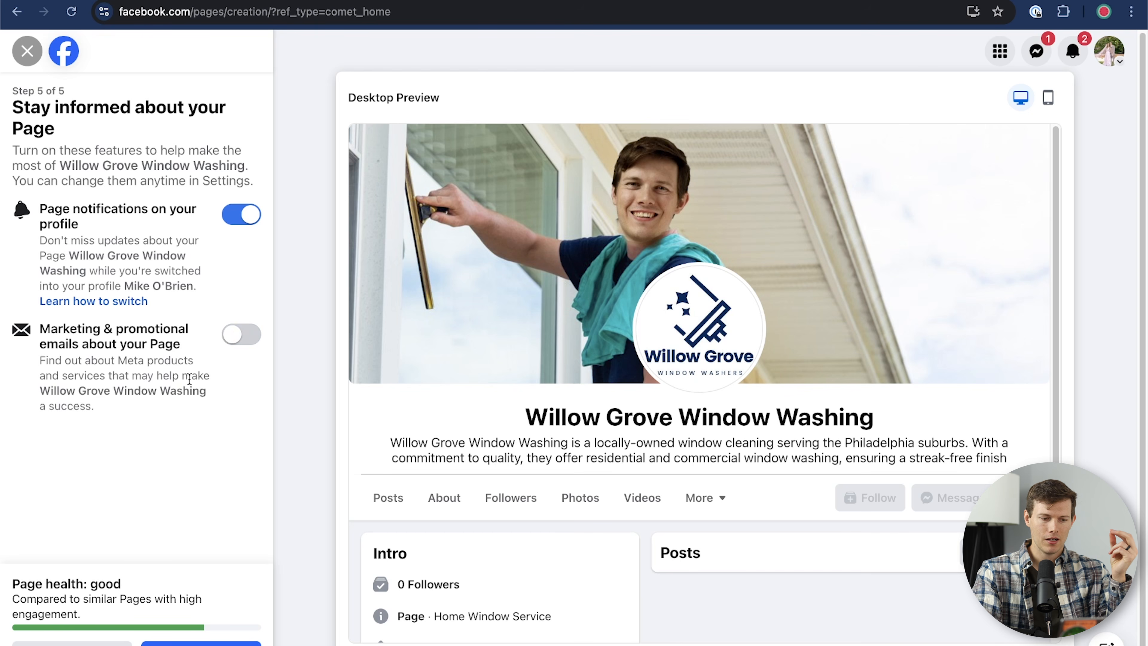
{"action": "left_click", "coordinate": [238, 219]}
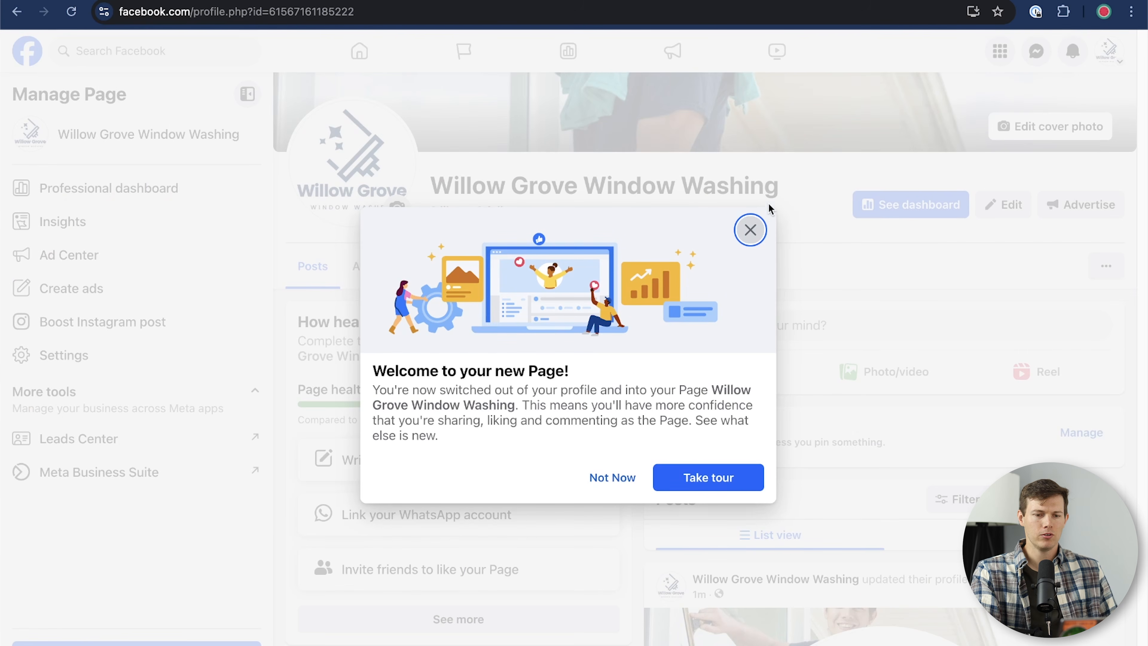
{"action": "left_click", "coordinate": [750, 230]}
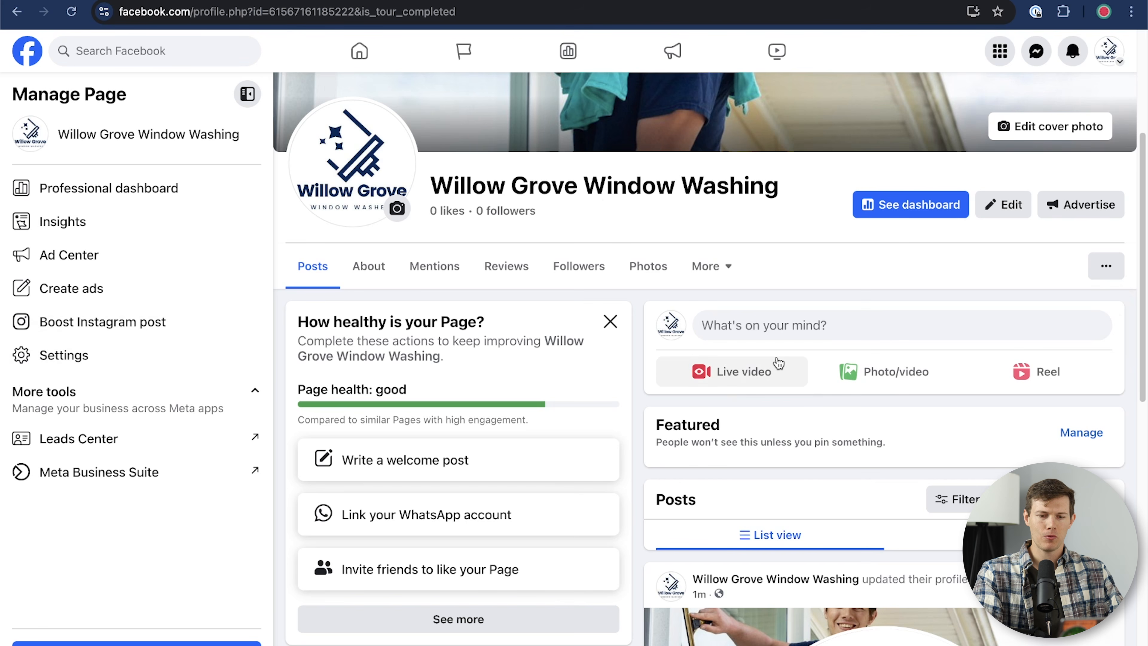
{"action": "scroll", "coordinate": [777, 364], "scroll_direction": "down", "scroll_amount": 3}
{"action": "scroll", "coordinate": [777, 364], "scroll_direction": "down", "scroll_amount": 10}
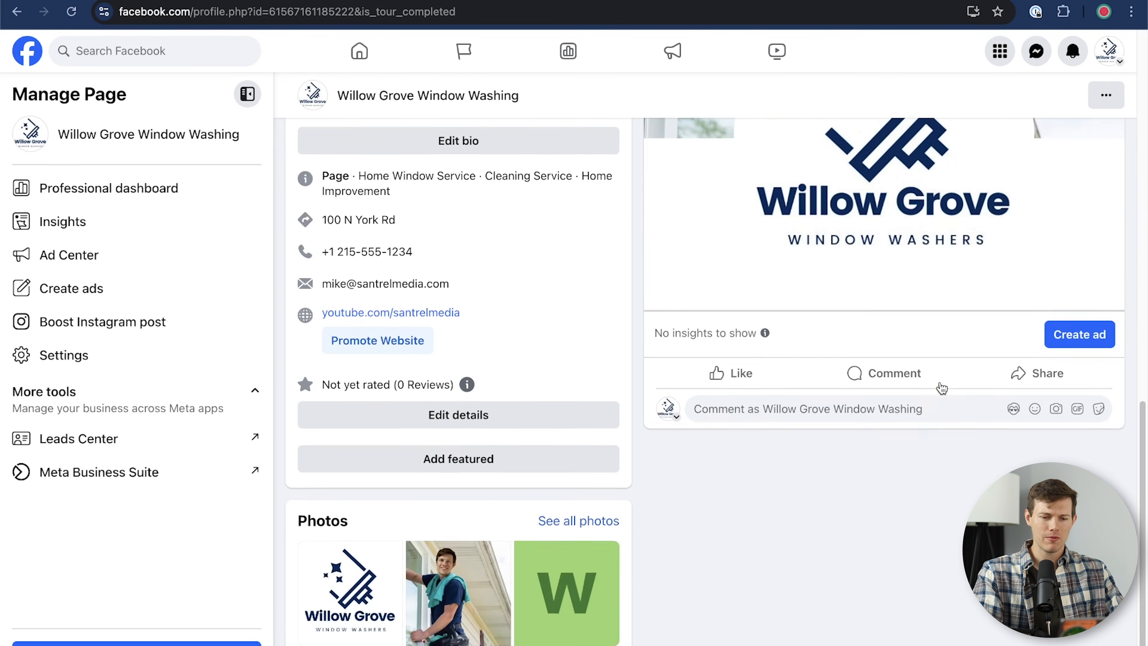
{"action": "scroll", "coordinate": [940, 382], "scroll_direction": "up", "scroll_amount": 3}
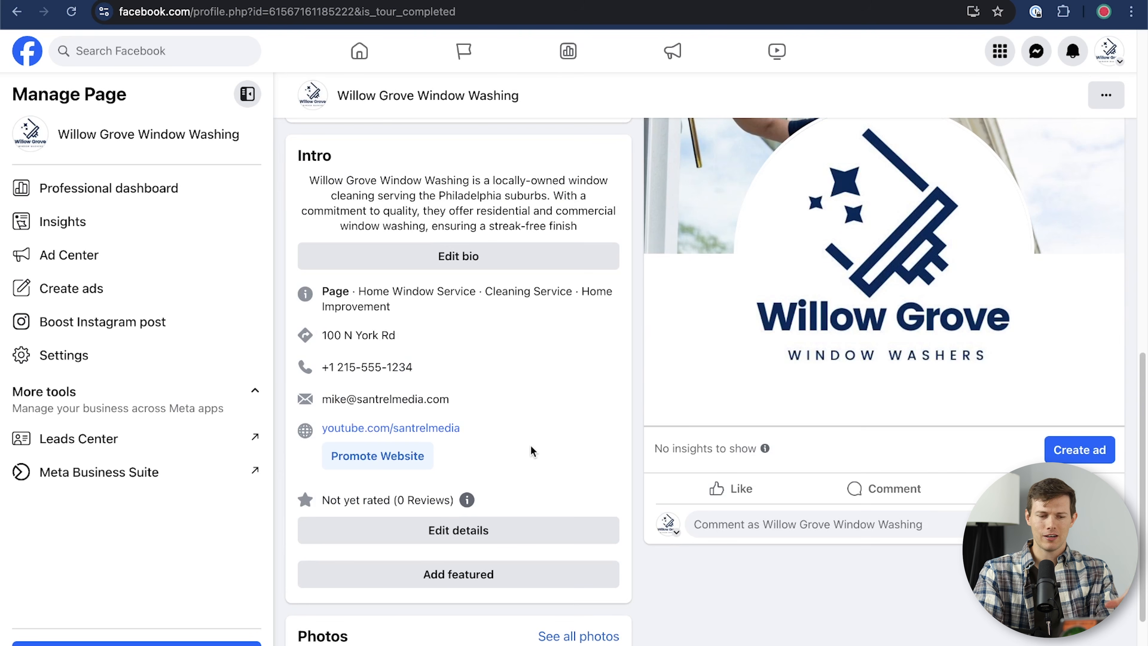
{"action": "scroll", "coordinate": [531, 444], "scroll_direction": "up", "scroll_amount": 3}
{"action": "scroll", "coordinate": [530, 445], "scroll_direction": "down", "scroll_amount": 2}
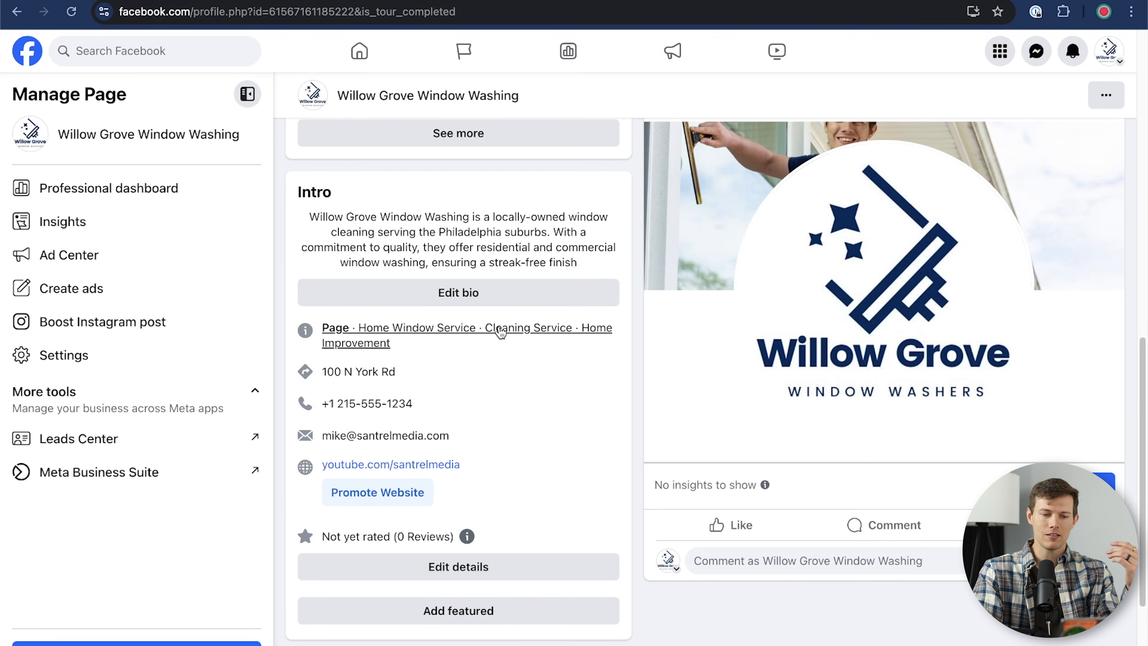
{"action": "scroll", "coordinate": [526, 456], "scroll_direction": "up", "scroll_amount": 2}
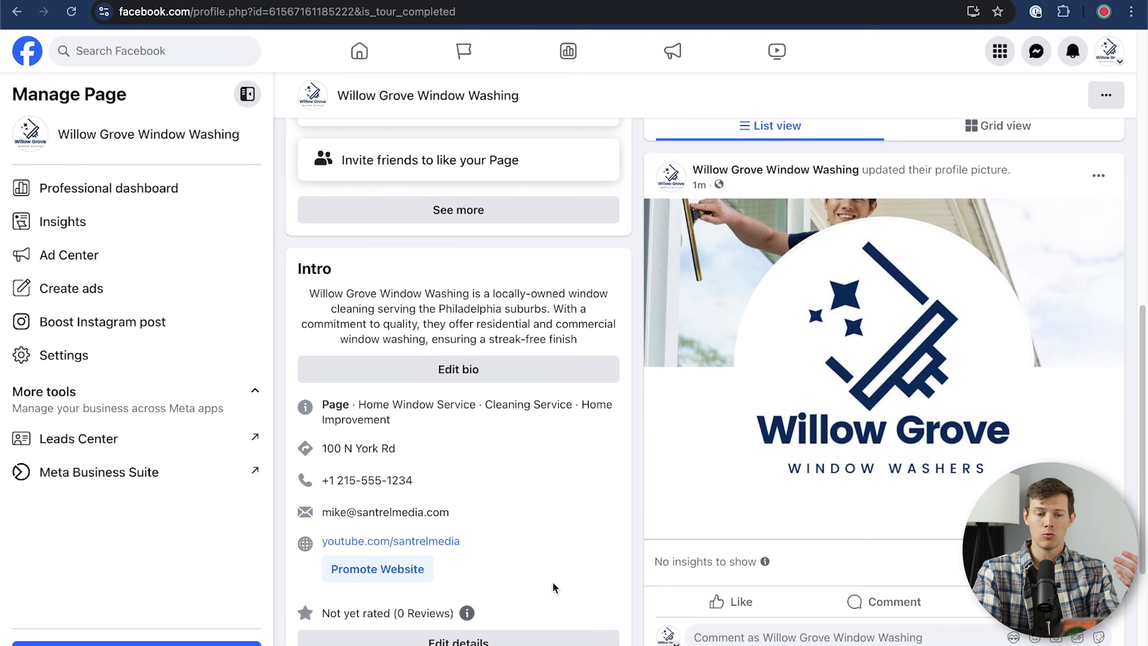
{"action": "scroll", "coordinate": [526, 522], "scroll_direction": "up", "scroll_amount": 8}
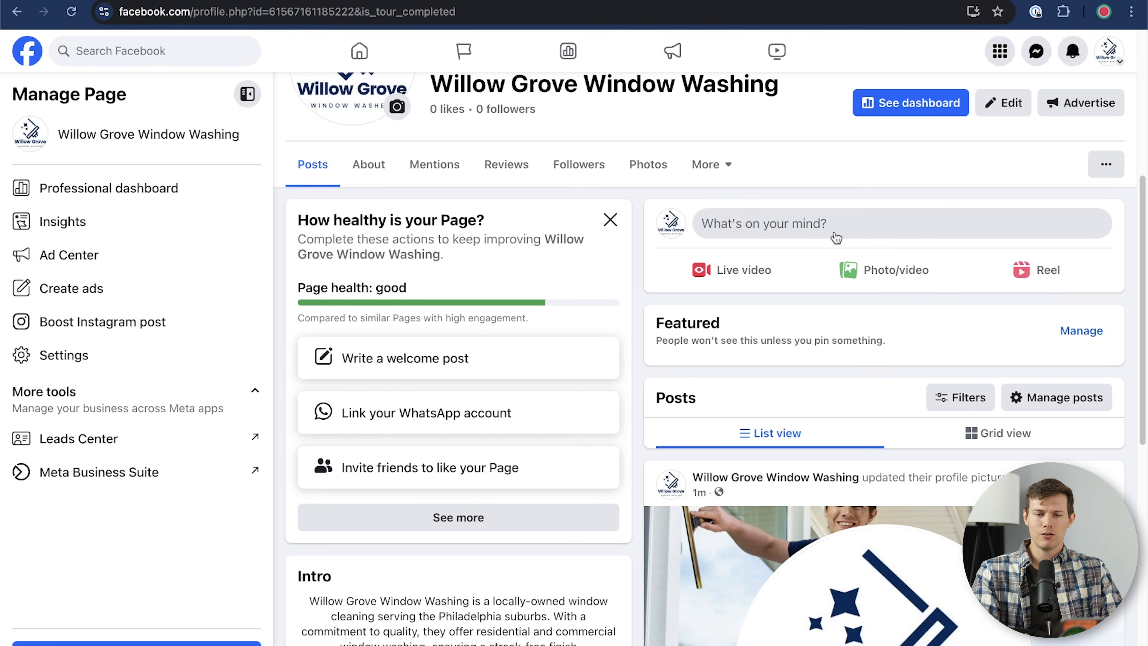
{"action": "left_click", "coordinate": [855, 229]}
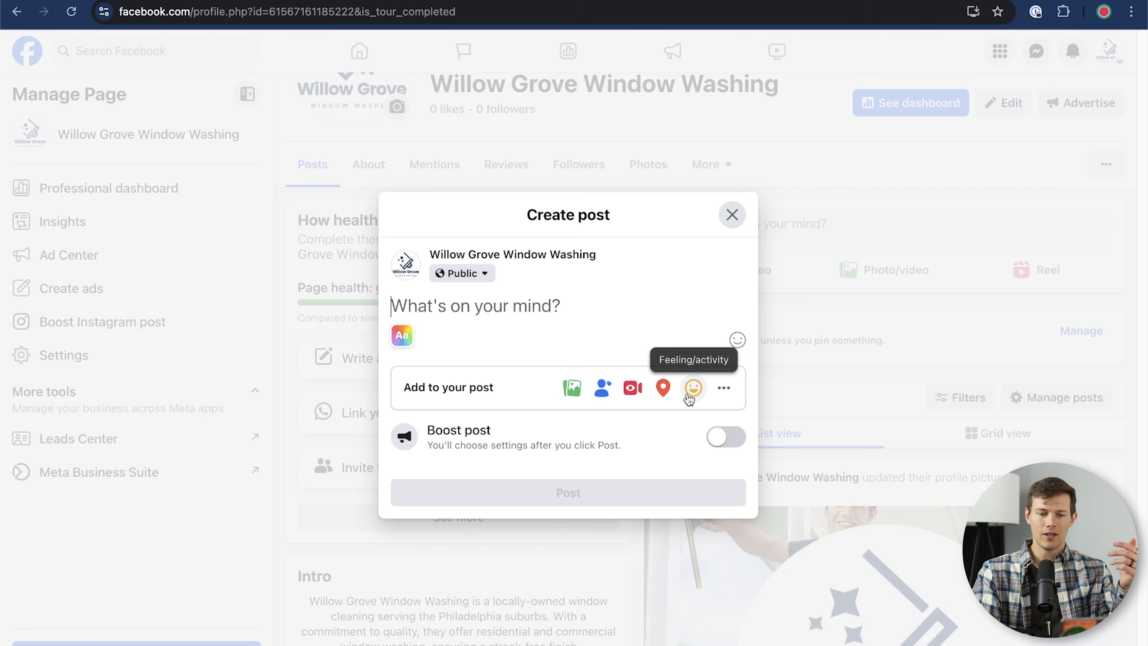
{"action": "left_click", "coordinate": [732, 214]}
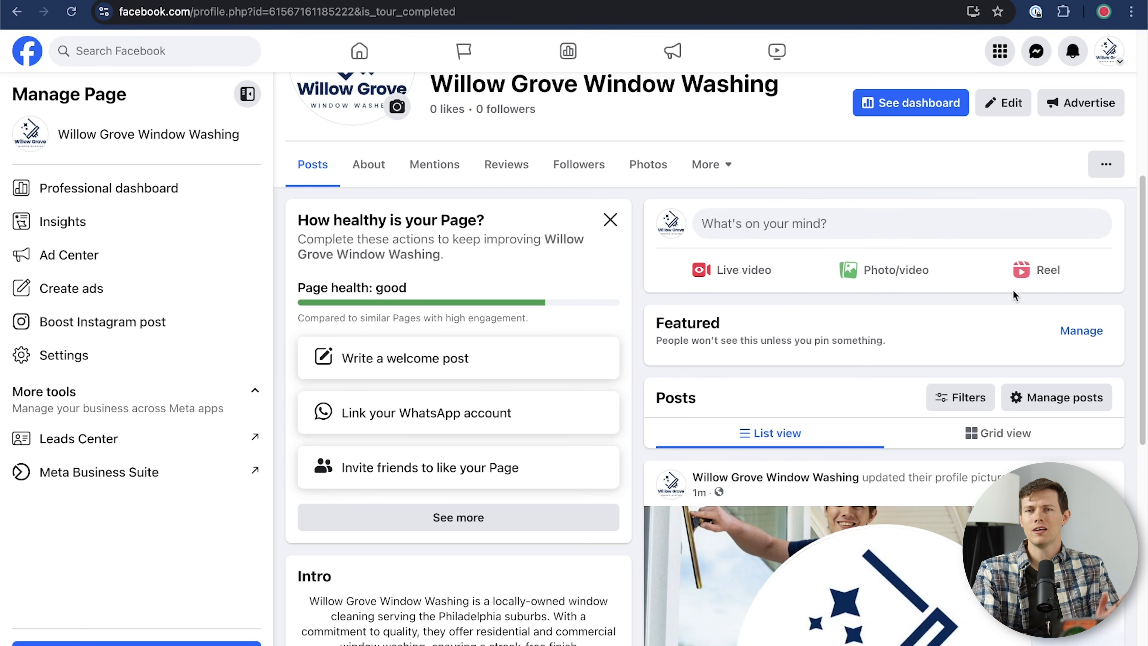
{"action": "scroll", "coordinate": [885, 306], "scroll_direction": "up", "scroll_amount": 2}
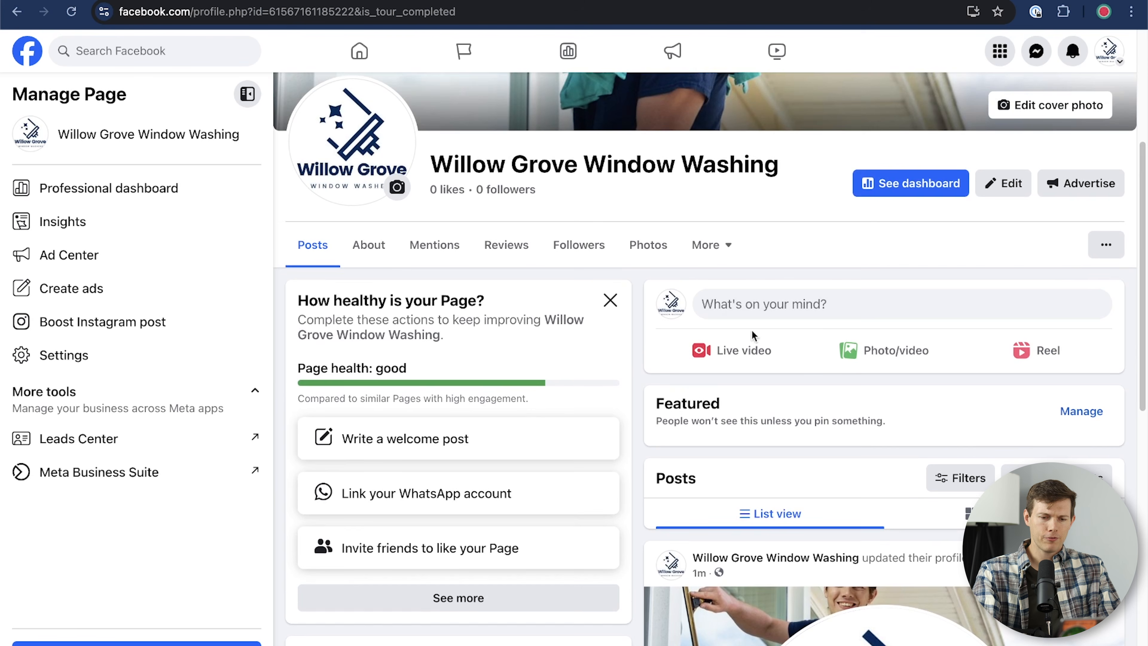
Step: Post banner-2.png with the pasted caption about washing windows since 2015
{"action": "left_click", "coordinate": [880, 347]}
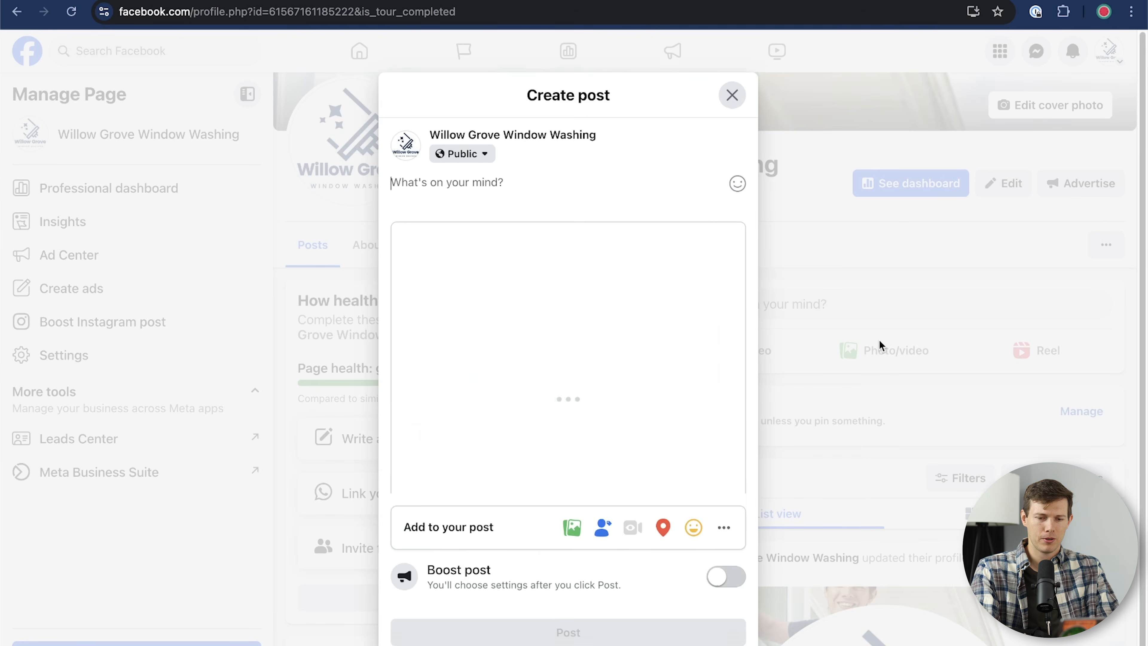
{"action": "left_click", "coordinate": [569, 317]}
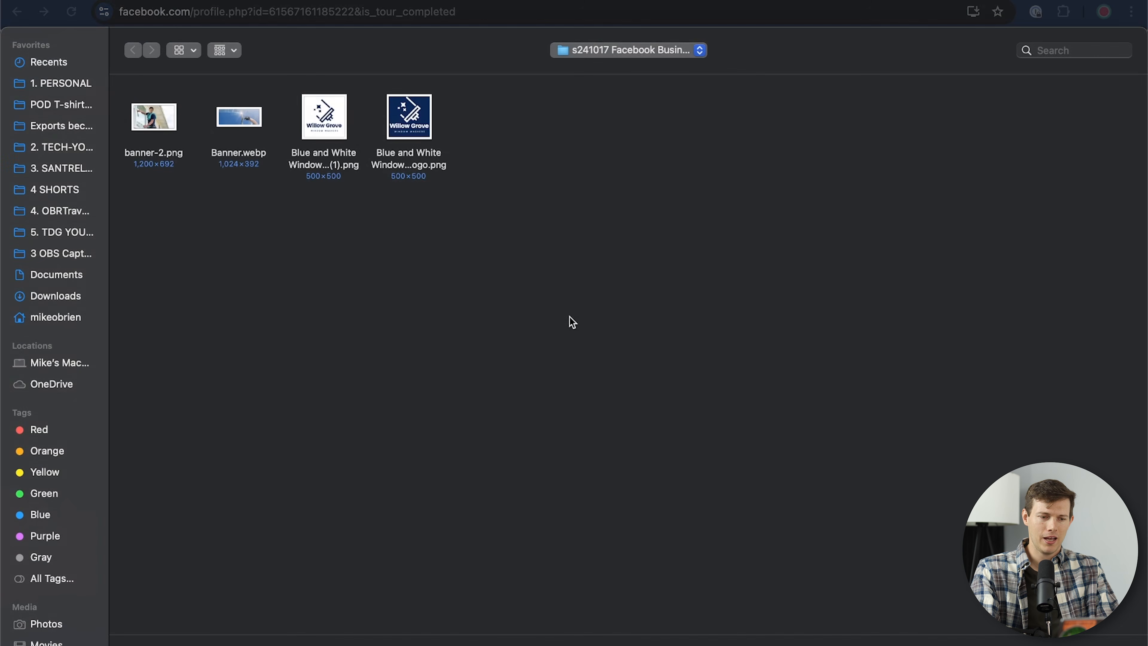
{"action": "double_click", "coordinate": [156, 118]}
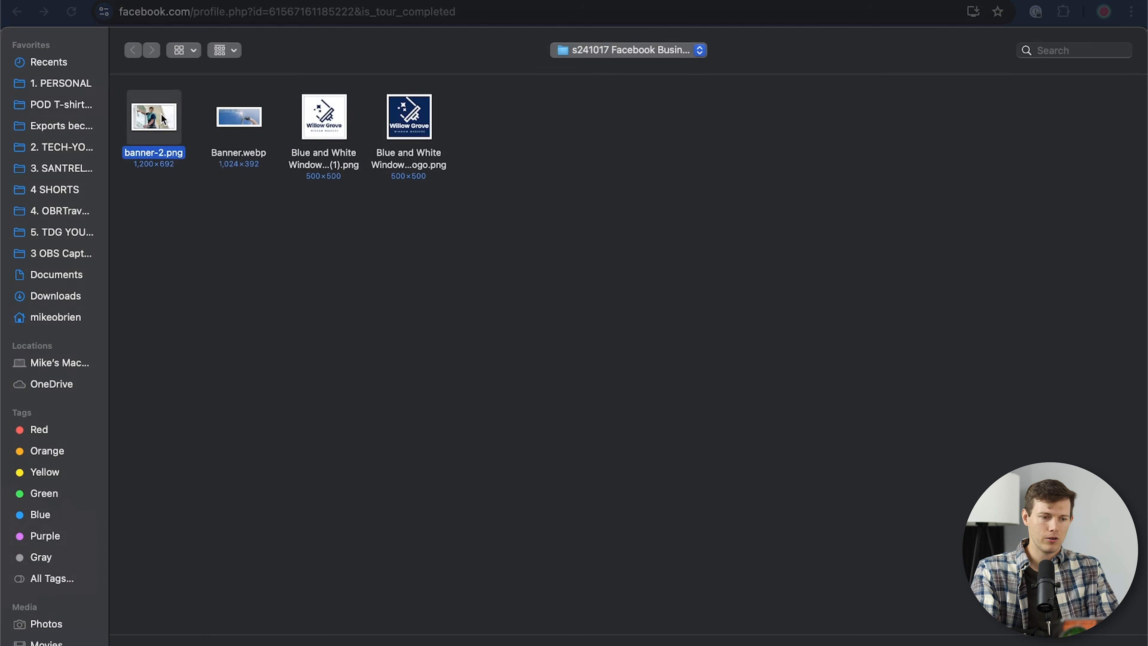
{"action": "left_click", "coordinate": [653, 212]}
{"action": "type", "text": "Did you know I washed windows since 2015? We are locally trained experts and we are here to make your windows shine like new"}
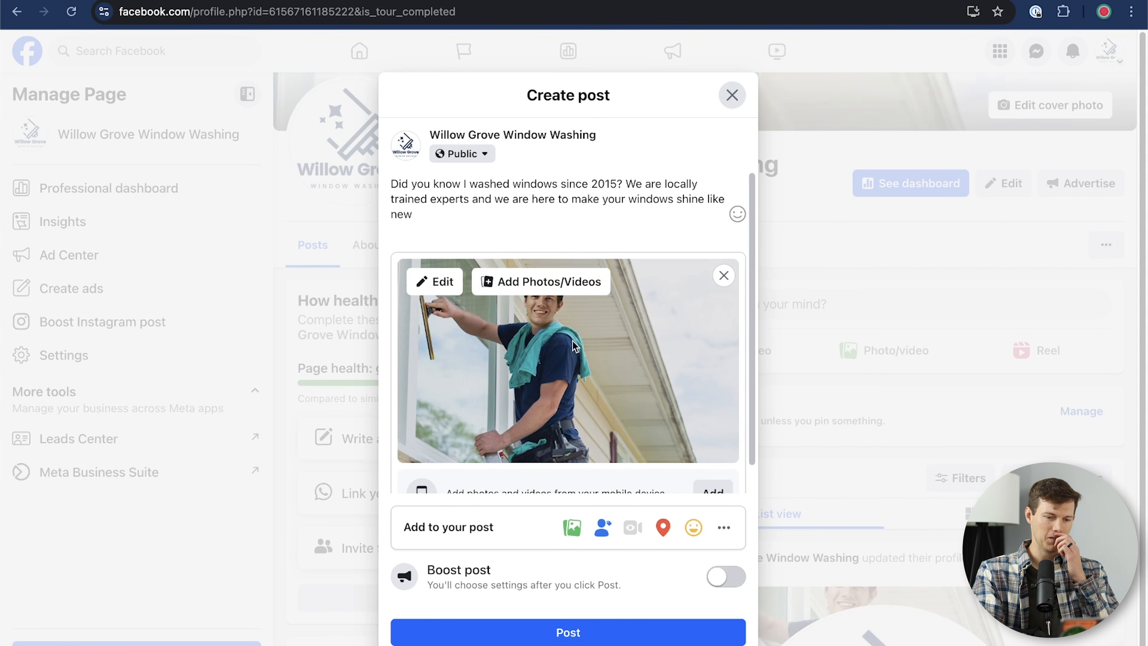
{"action": "scroll", "coordinate": [605, 236], "scroll_direction": "down", "scroll_amount": 2}
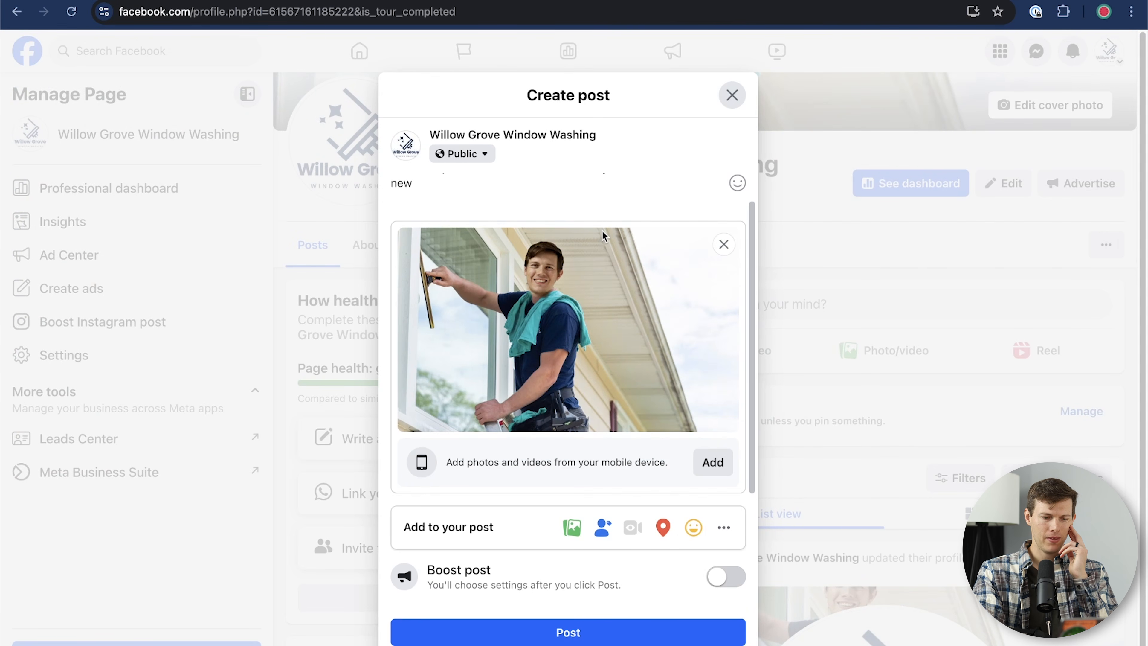
{"action": "left_click", "coordinate": [596, 628]}
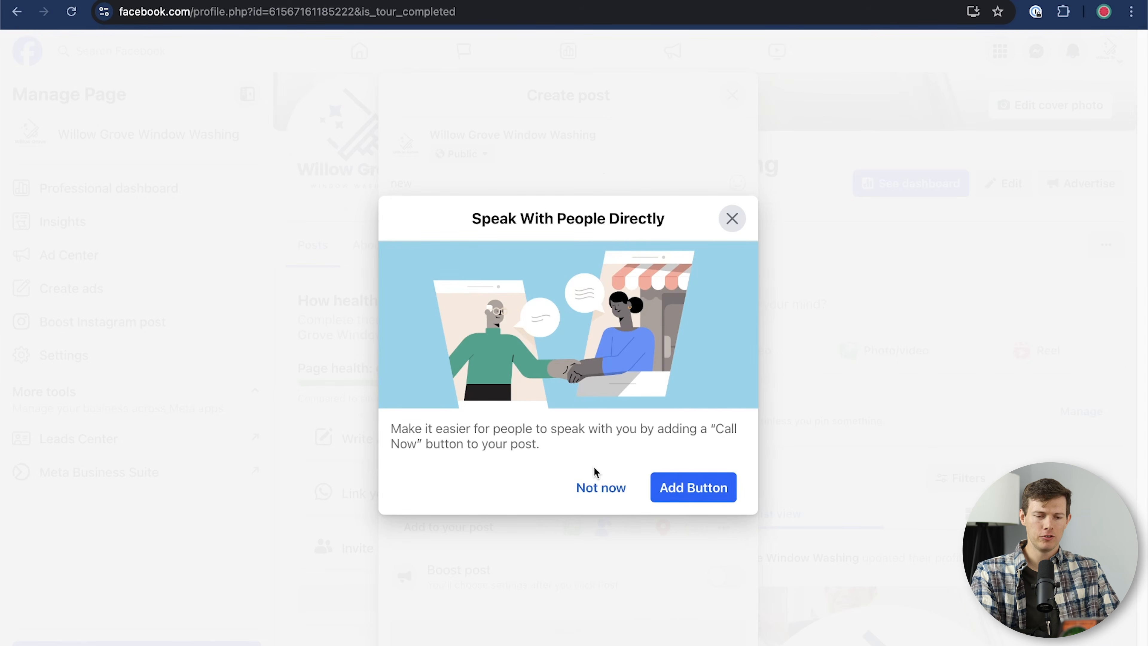
Step: Add a Call now button to the post using the business phone number
{"action": "left_click", "coordinate": [709, 490]}
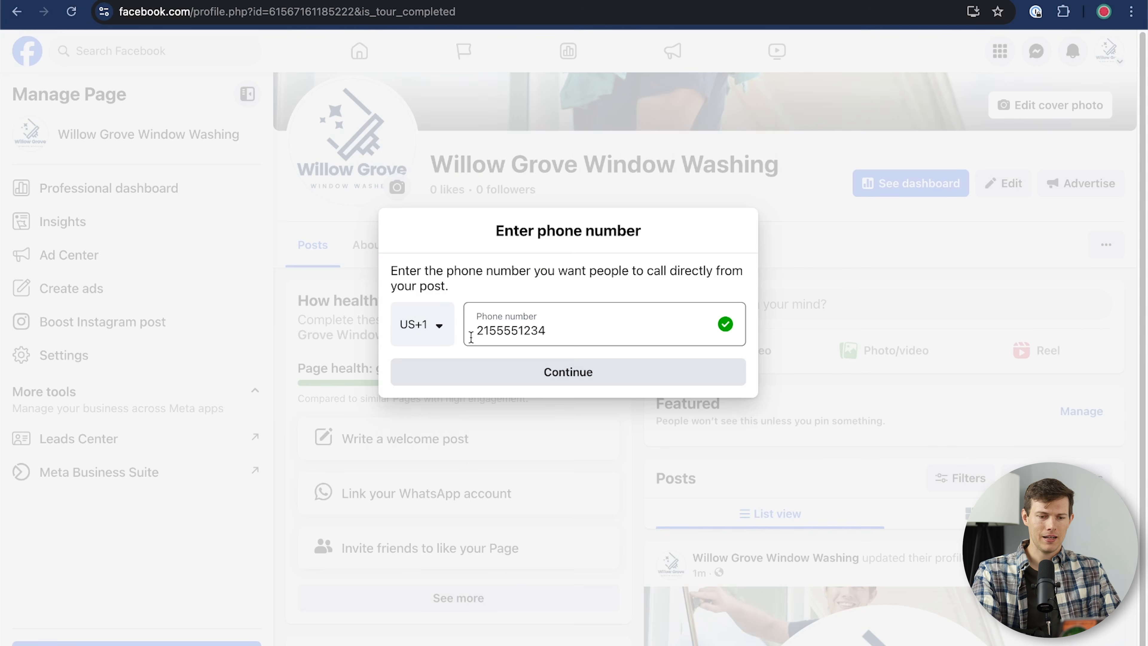
{"action": "left_click", "coordinate": [547, 373]}
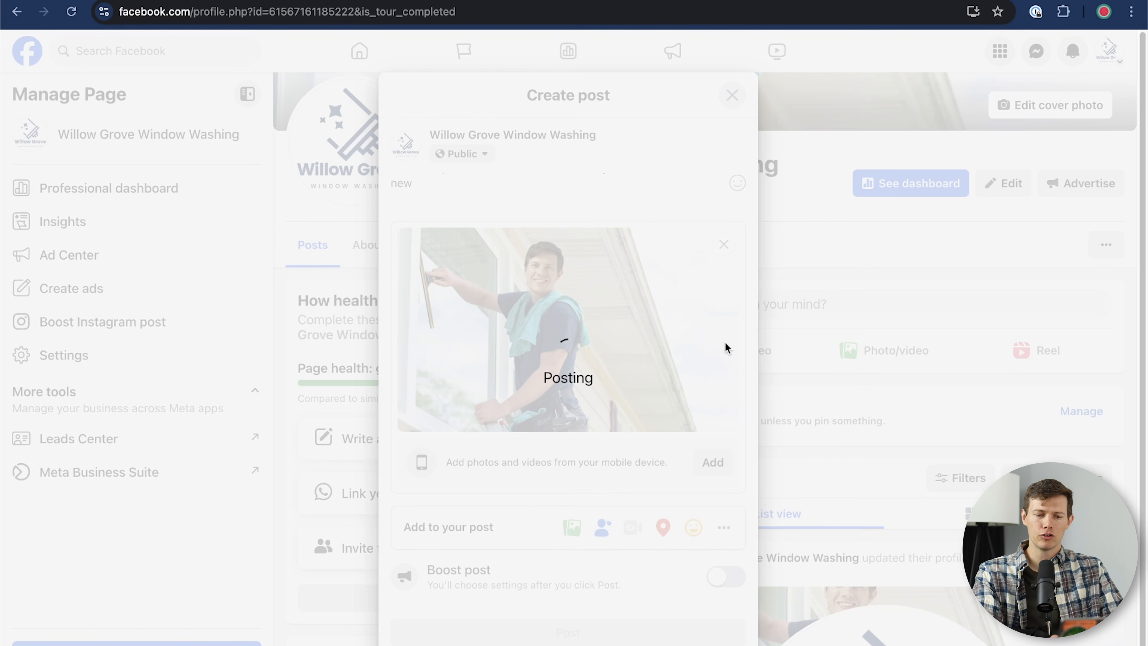
{"action": "scroll", "coordinate": [869, 514], "scroll_direction": "down", "scroll_amount": 10}
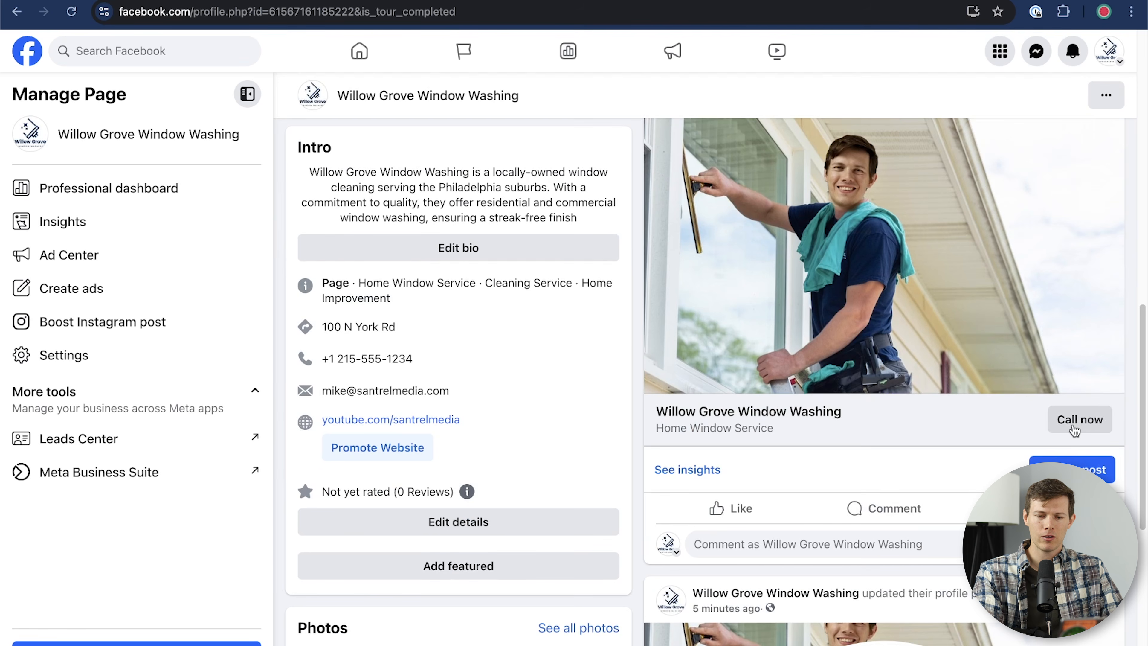
{"action": "scroll", "coordinate": [1080, 420], "scroll_direction": "up", "scroll_amount": 12}
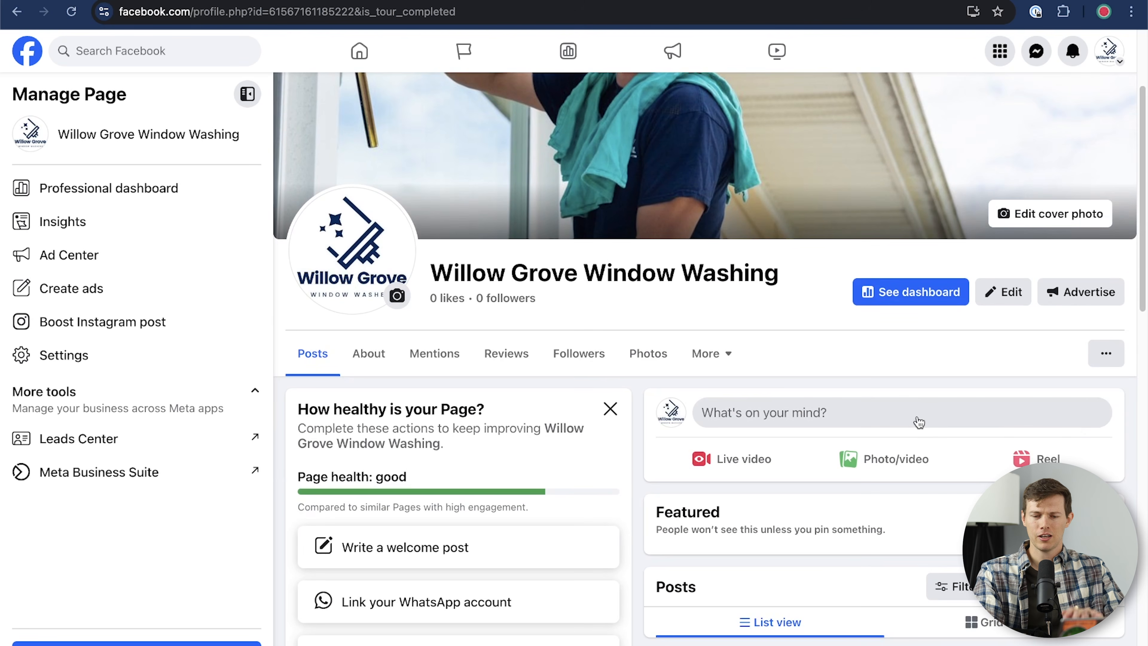
Step: Start a new photo post with the Banner.webp image
{"action": "left_click", "coordinate": [919, 412]}
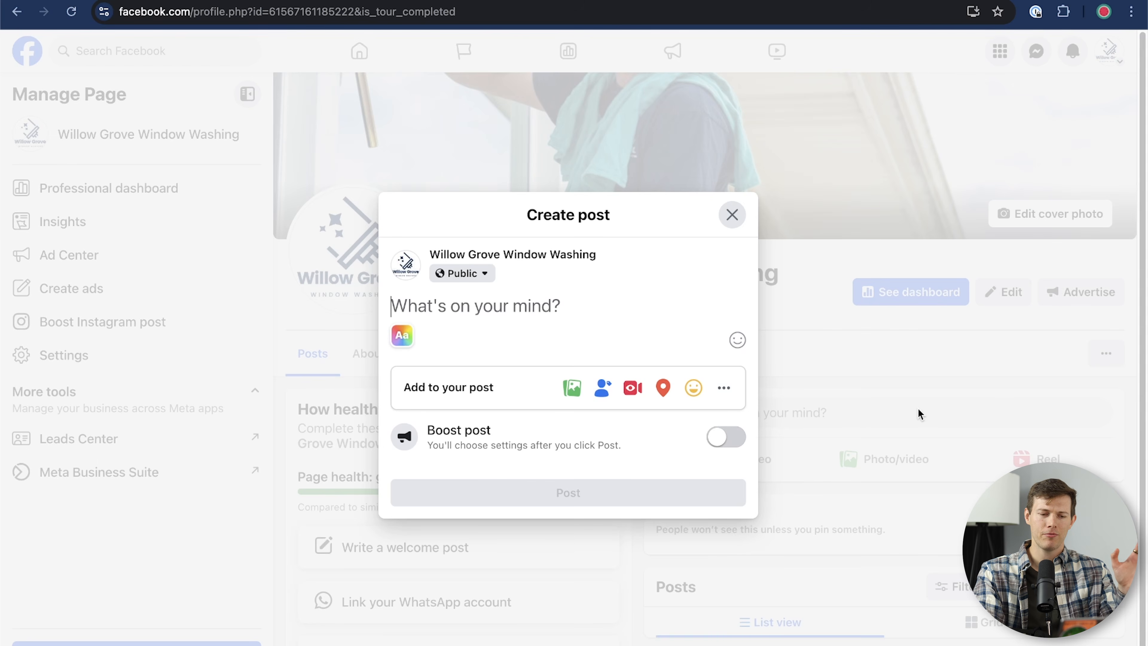
{"action": "left_click", "coordinate": [732, 216]}
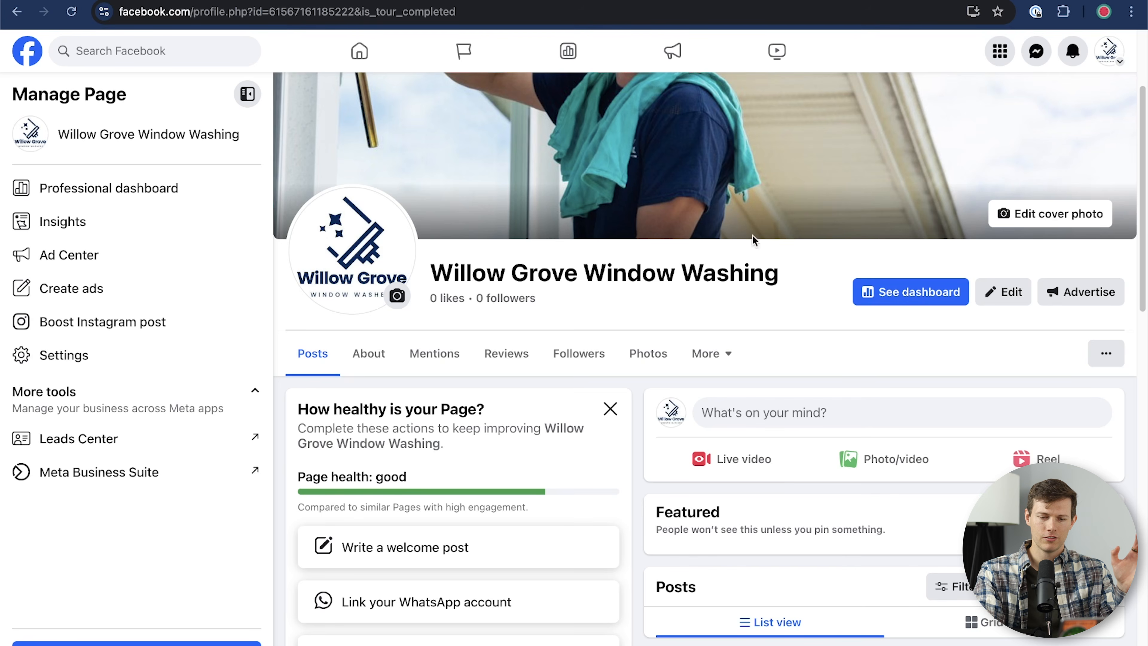
{"action": "left_click", "coordinate": [881, 458]}
{"action": "left_click", "coordinate": [519, 290]}
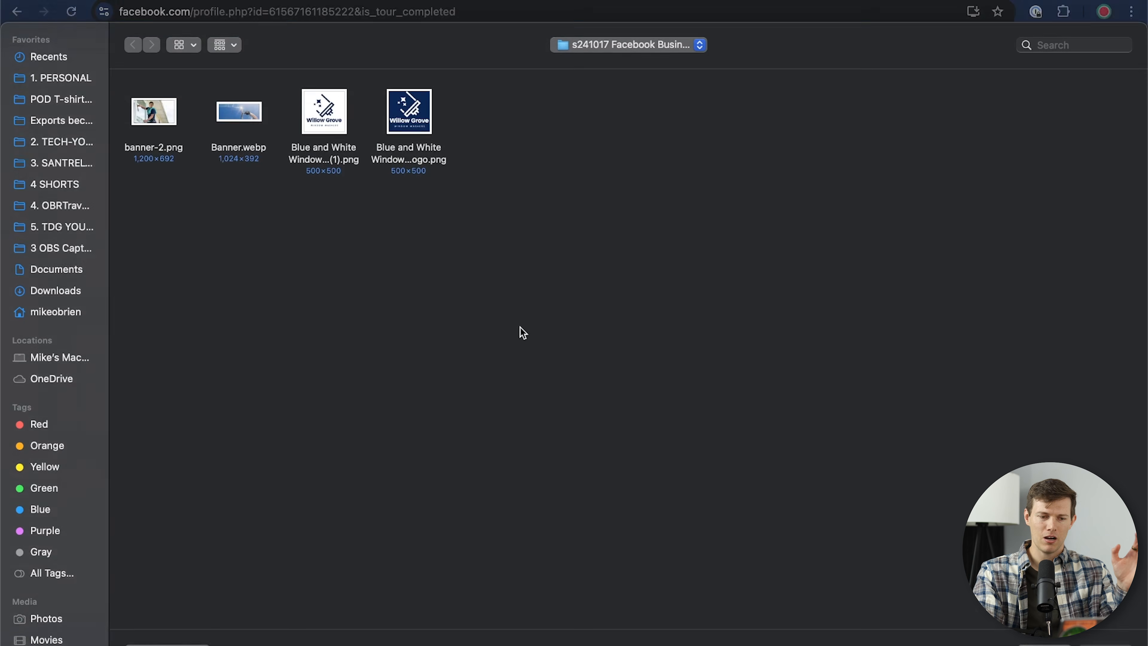
{"action": "left_click", "coordinate": [254, 131]}
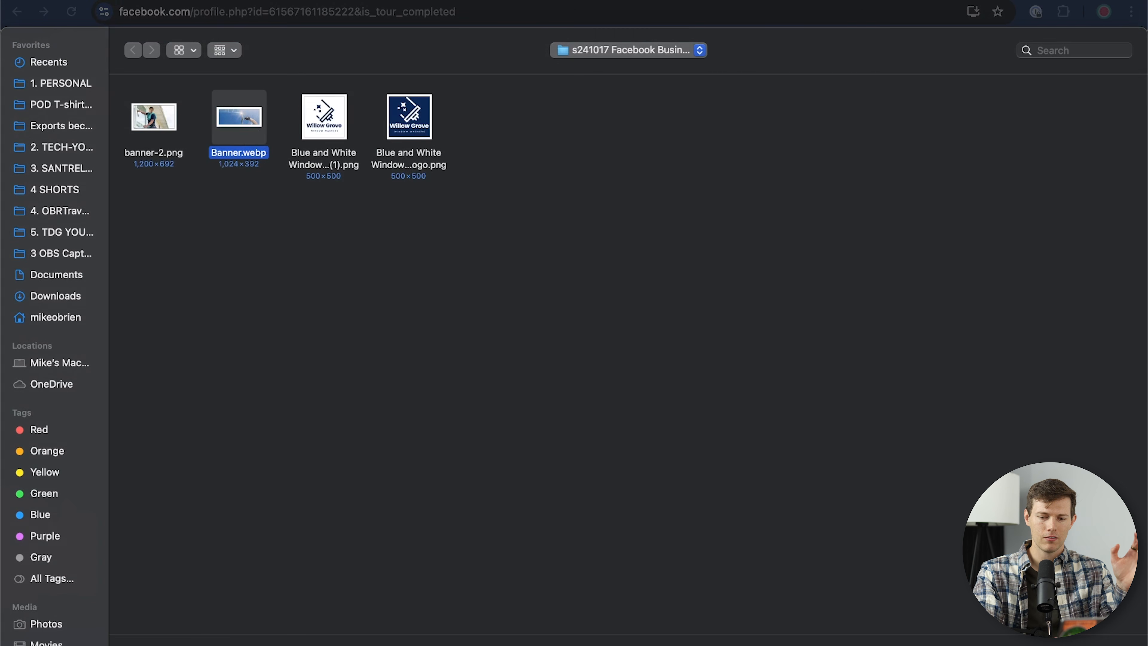
{"action": "key", "text": "Return"}
Step: Add a Get calls button with the business phone number and publish the post
{"action": "left_click", "coordinate": [725, 482]}
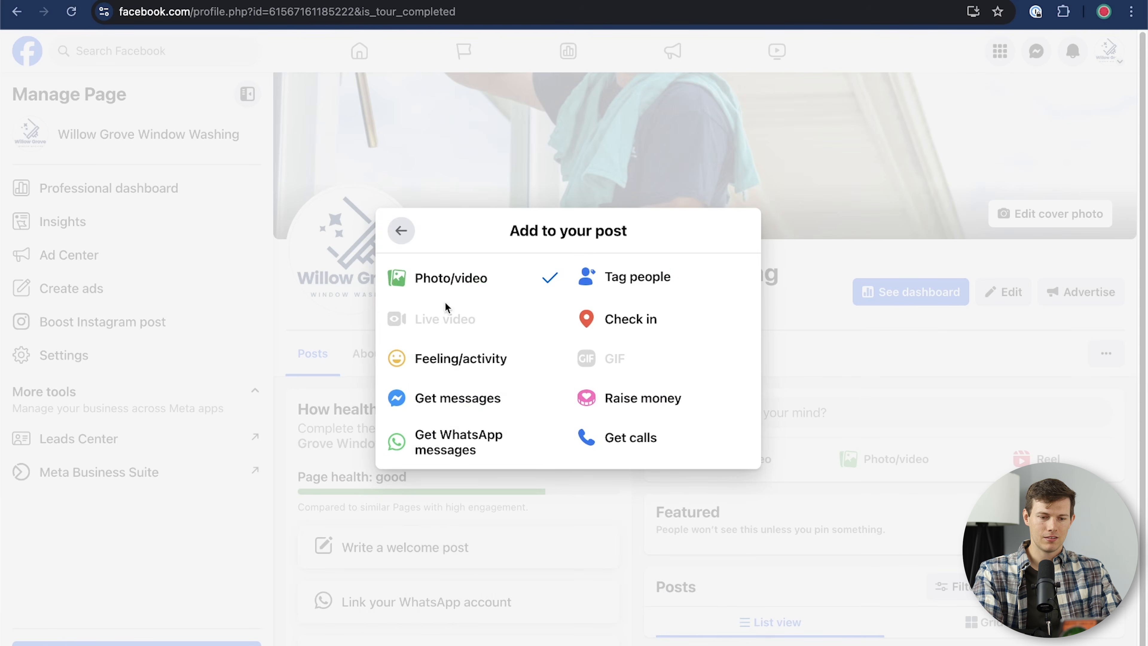
{"action": "left_click", "coordinate": [653, 445]}
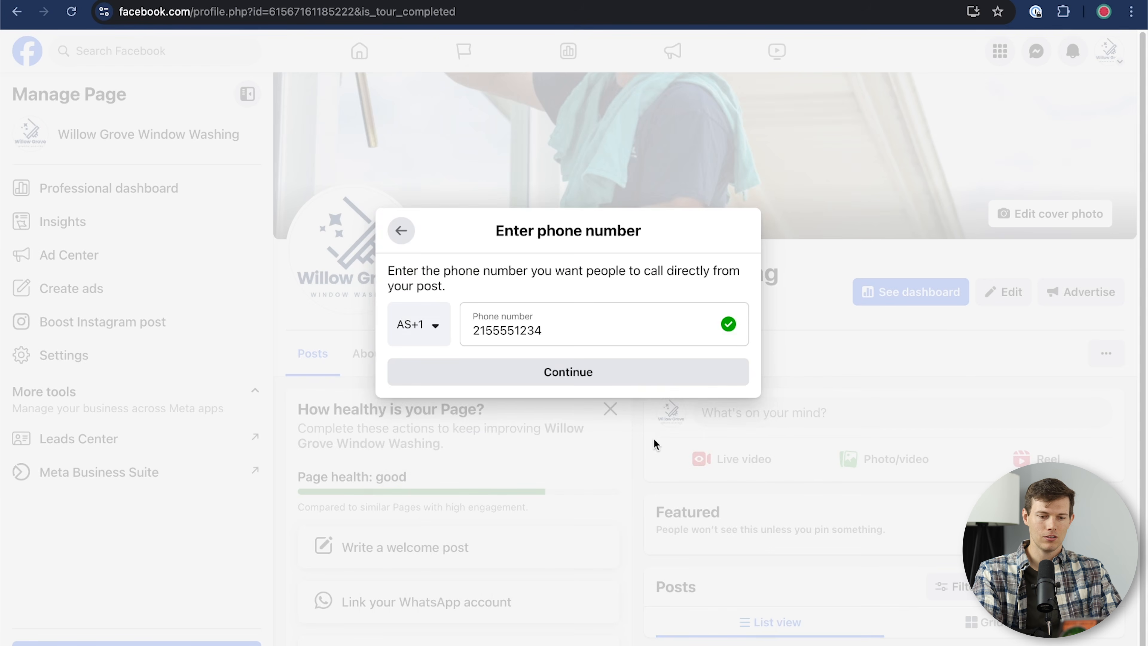
{"action": "left_click", "coordinate": [586, 373]}
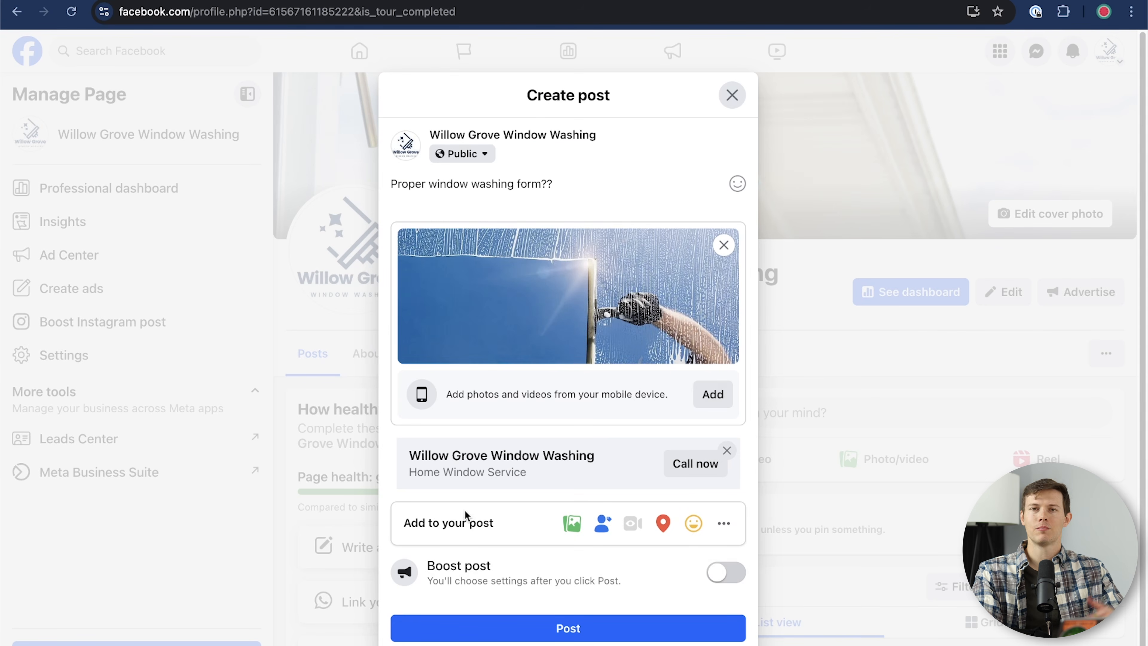
{"action": "left_click", "coordinate": [564, 634]}
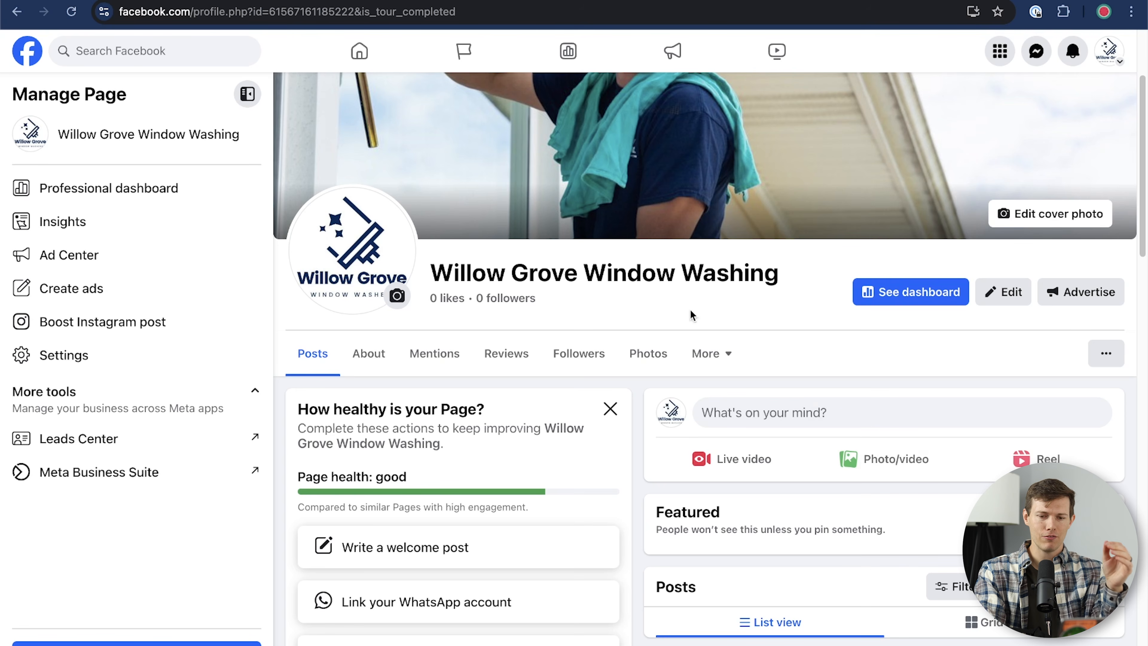
{"action": "scroll", "coordinate": [780, 297], "scroll_direction": "up", "scroll_amount": 3}
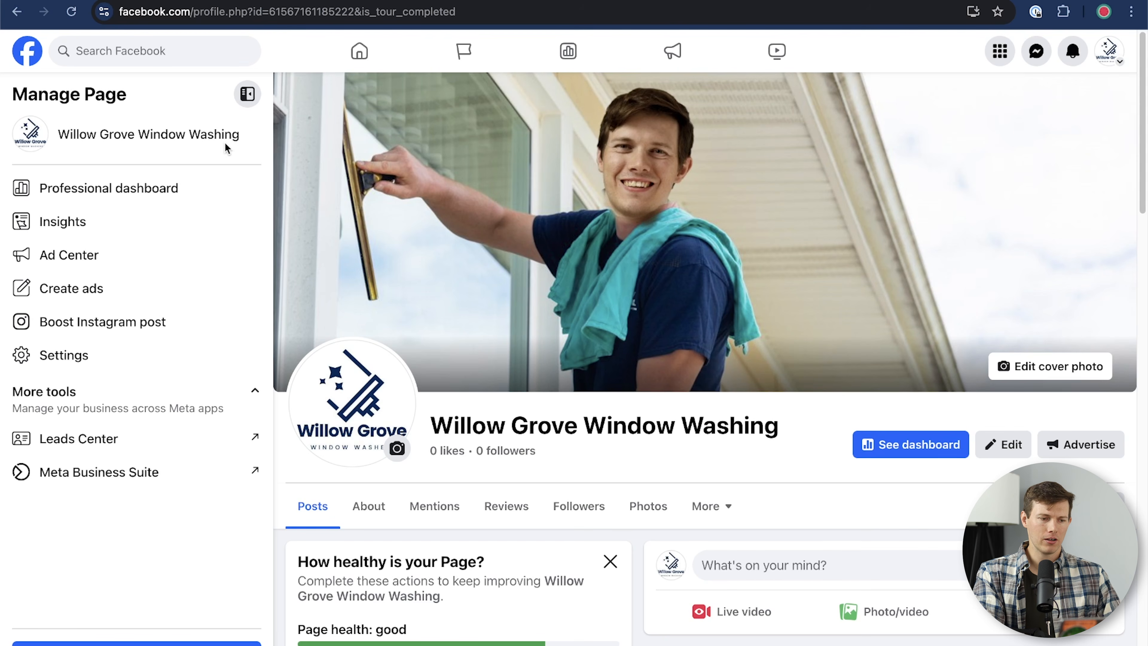
Step: Turn on 'On your posts' in Reaction preferences to hide reaction counts, then view Notifications
{"action": "left_click", "coordinate": [97, 357]}
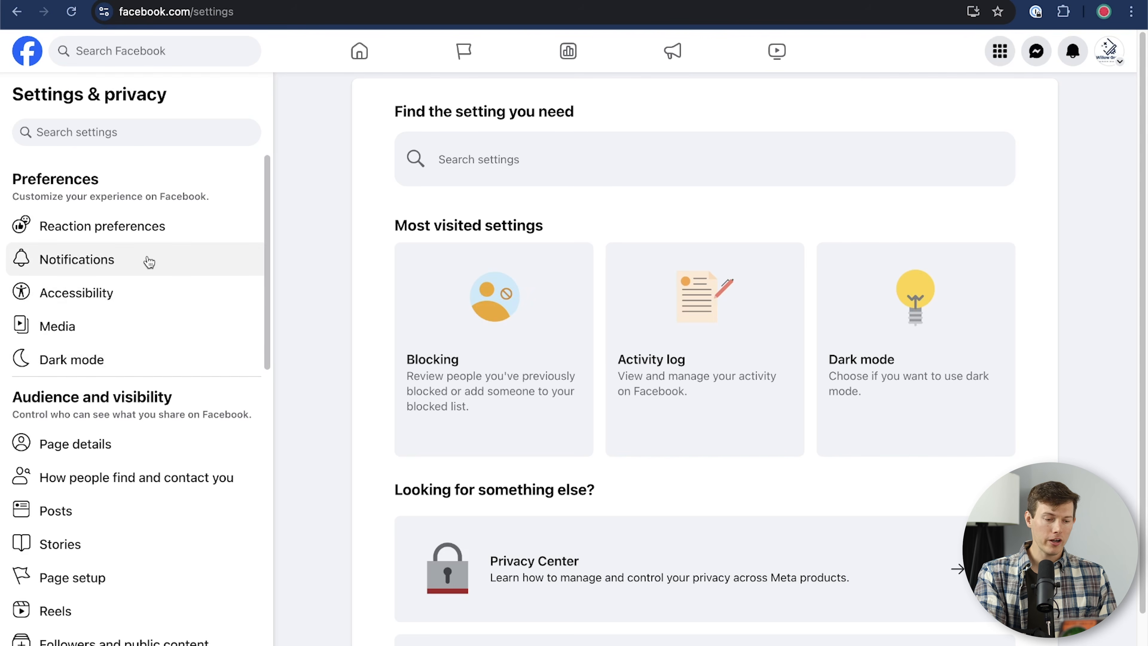
{"action": "scroll", "coordinate": [147, 260], "scroll_direction": "down", "scroll_amount": 7}
{"action": "scroll", "coordinate": [148, 262], "scroll_direction": "up", "scroll_amount": 7}
{"action": "scroll", "coordinate": [148, 262], "scroll_direction": "down", "scroll_amount": 15}
{"action": "scroll", "coordinate": [148, 262], "scroll_direction": "up", "scroll_amount": 7}
{"action": "scroll", "coordinate": [149, 262], "scroll_direction": "up", "scroll_amount": 10}
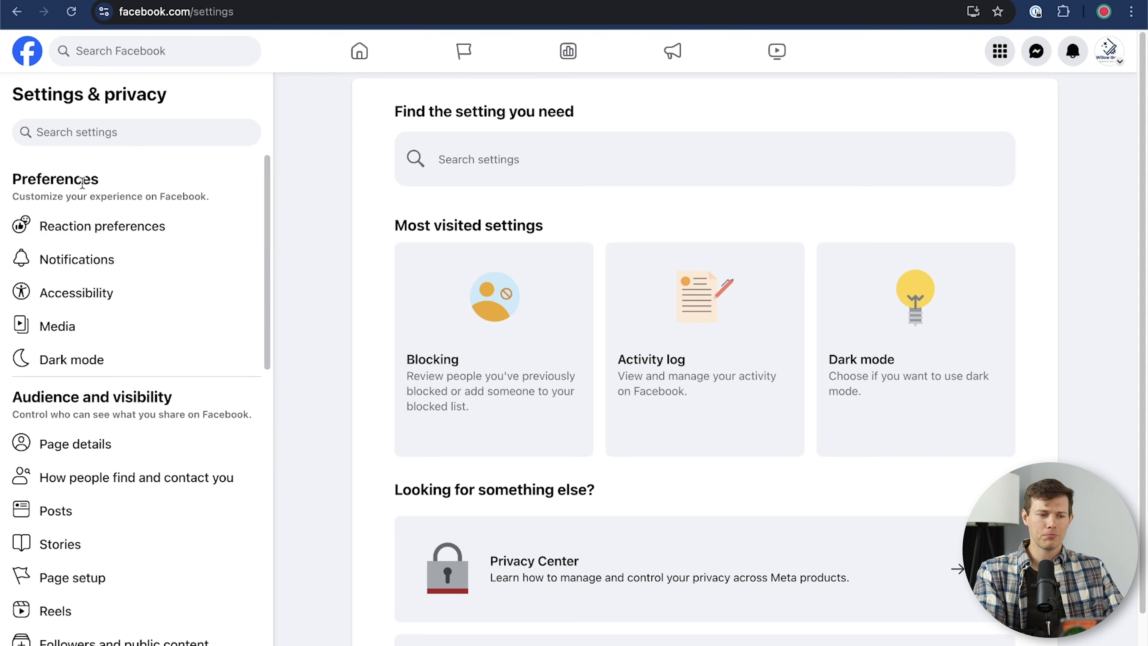
{"action": "left_click", "coordinate": [119, 236]}
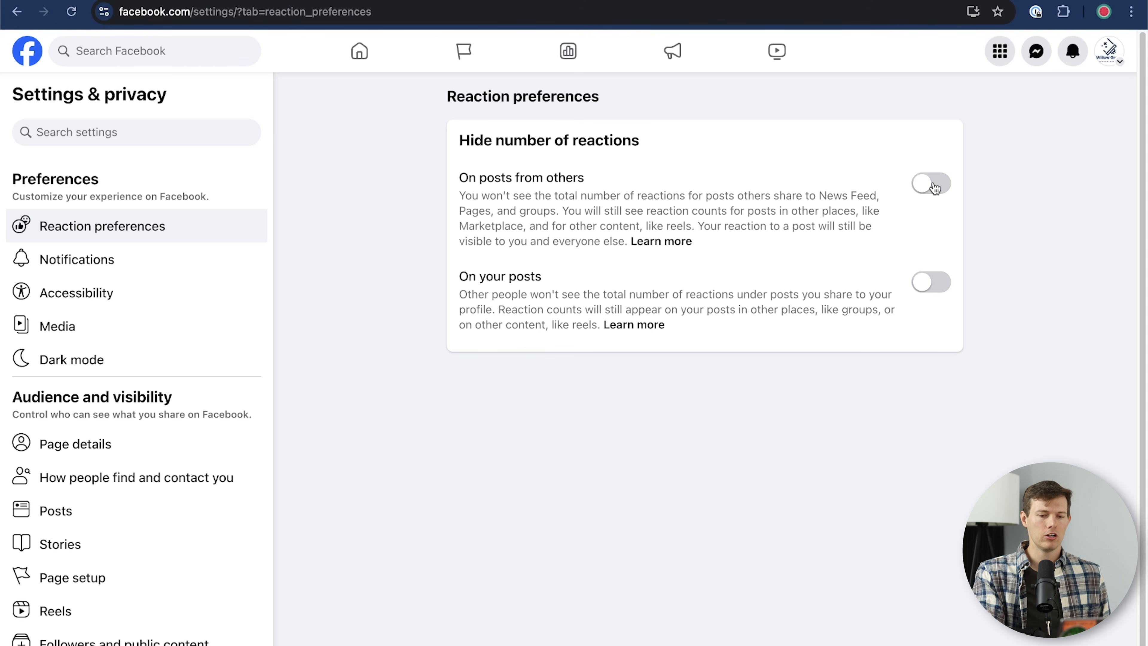
{"action": "left_click", "coordinate": [935, 282]}
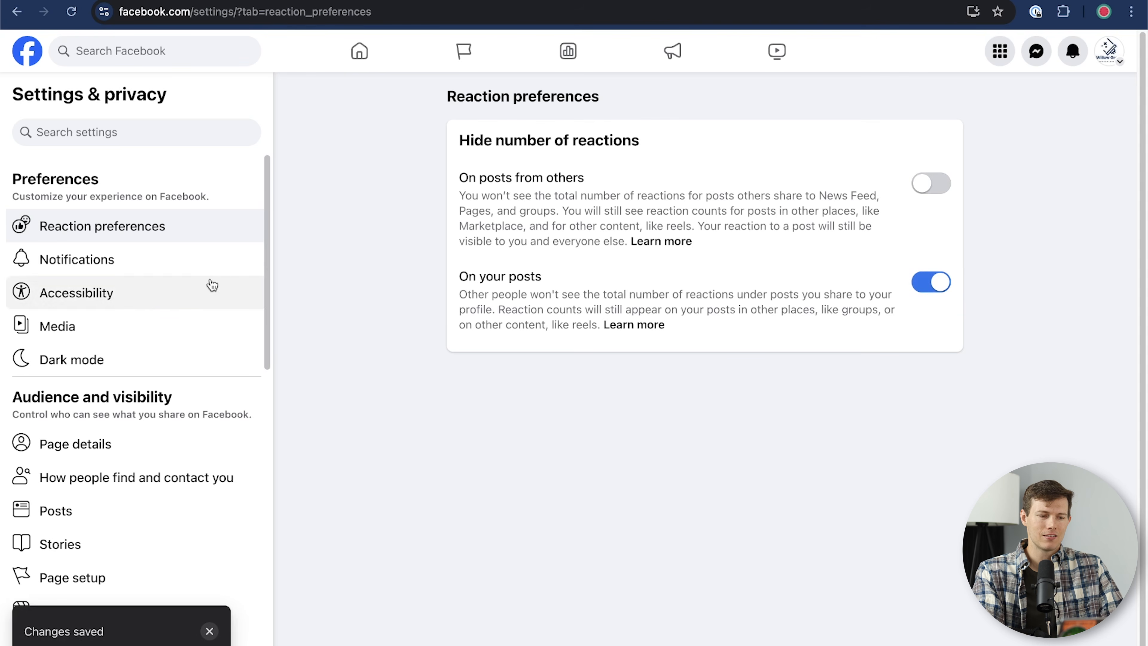
{"action": "left_click", "coordinate": [138, 262]}
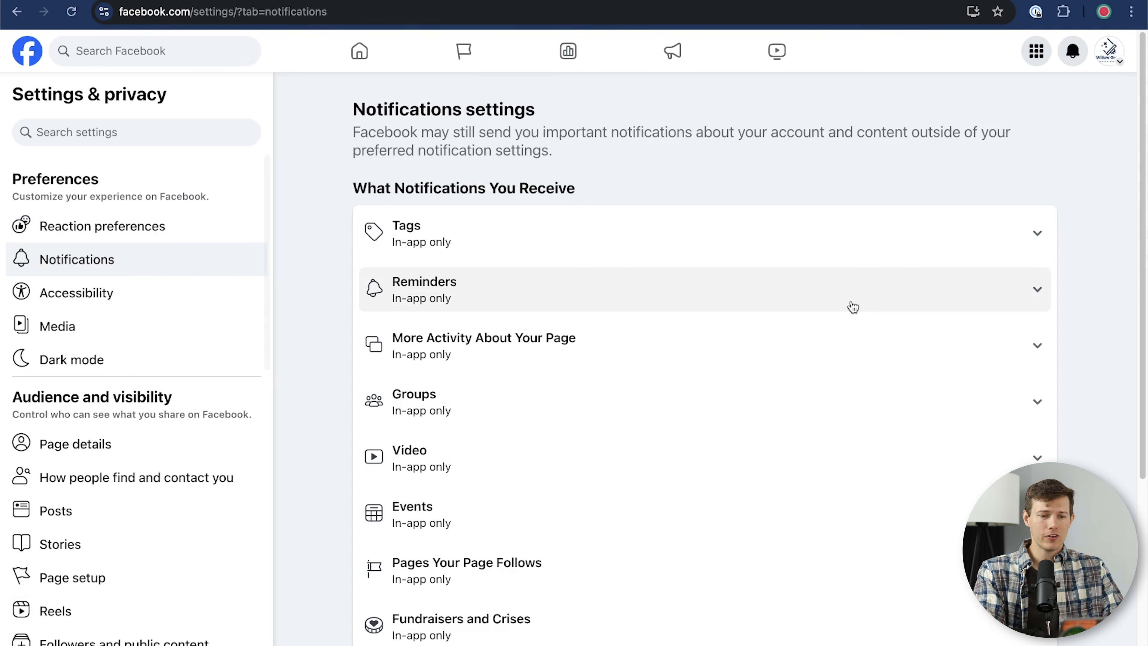
Step: Adjust the Tags notification option, then go to the Accessibility settings
{"action": "scroll", "coordinate": [847, 305], "scroll_direction": "down", "scroll_amount": 2}
{"action": "scroll", "coordinate": [853, 306], "scroll_direction": "down", "scroll_amount": 5}
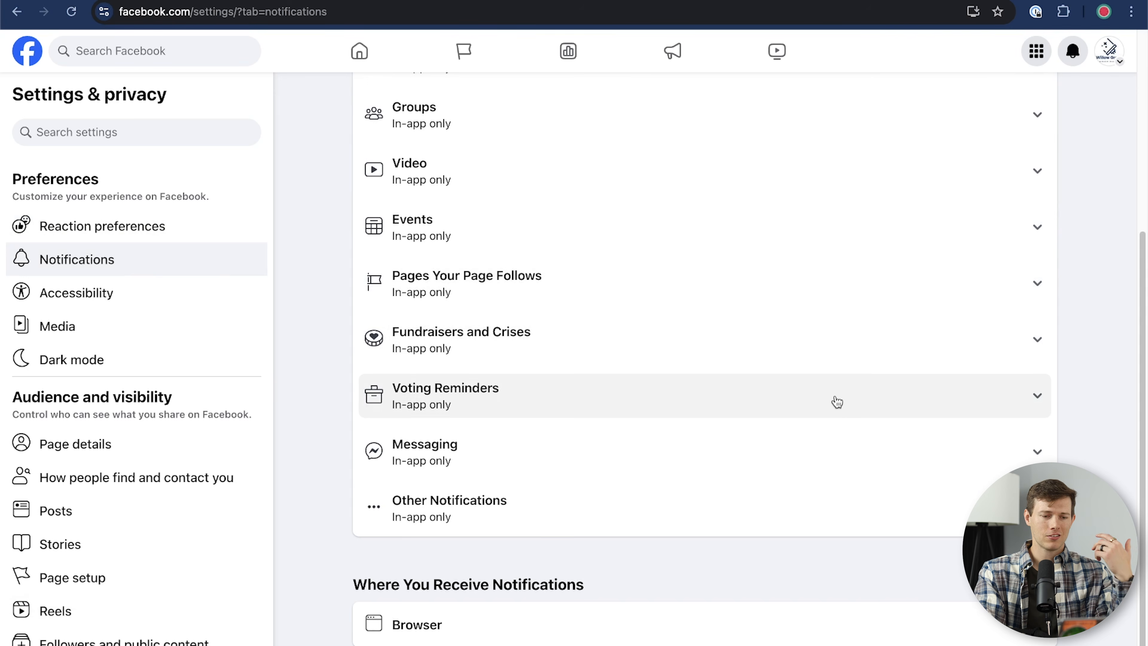
{"action": "scroll", "coordinate": [829, 341], "scroll_direction": "up", "scroll_amount": 6}
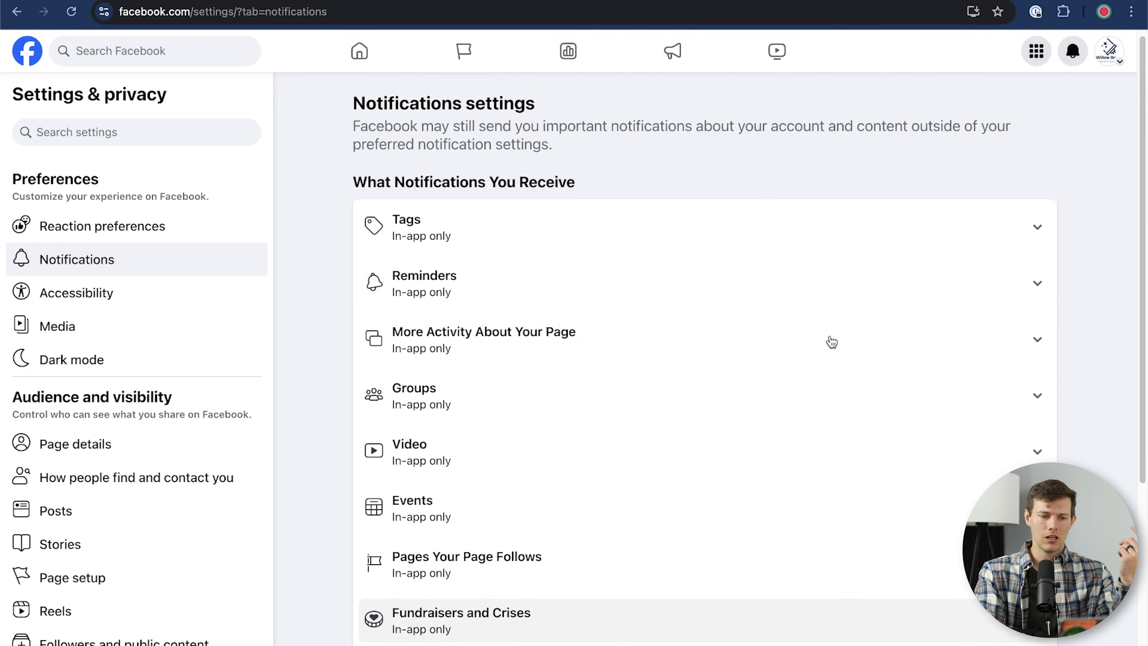
{"action": "left_click", "coordinate": [743, 219]}
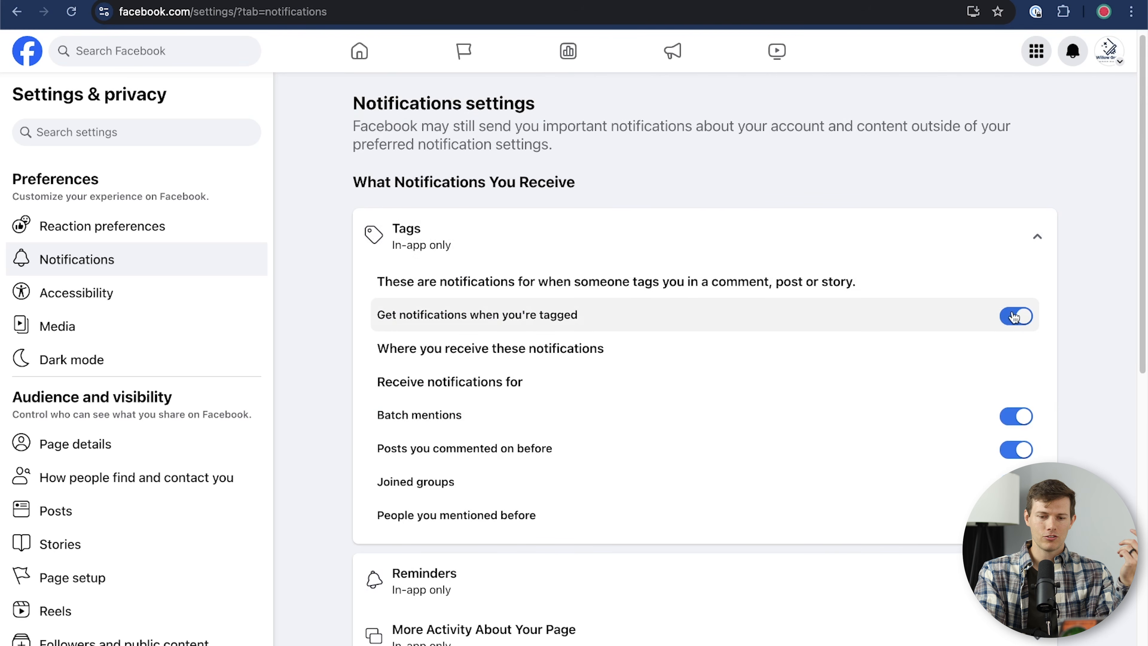
{"action": "left_click", "coordinate": [1015, 317]}
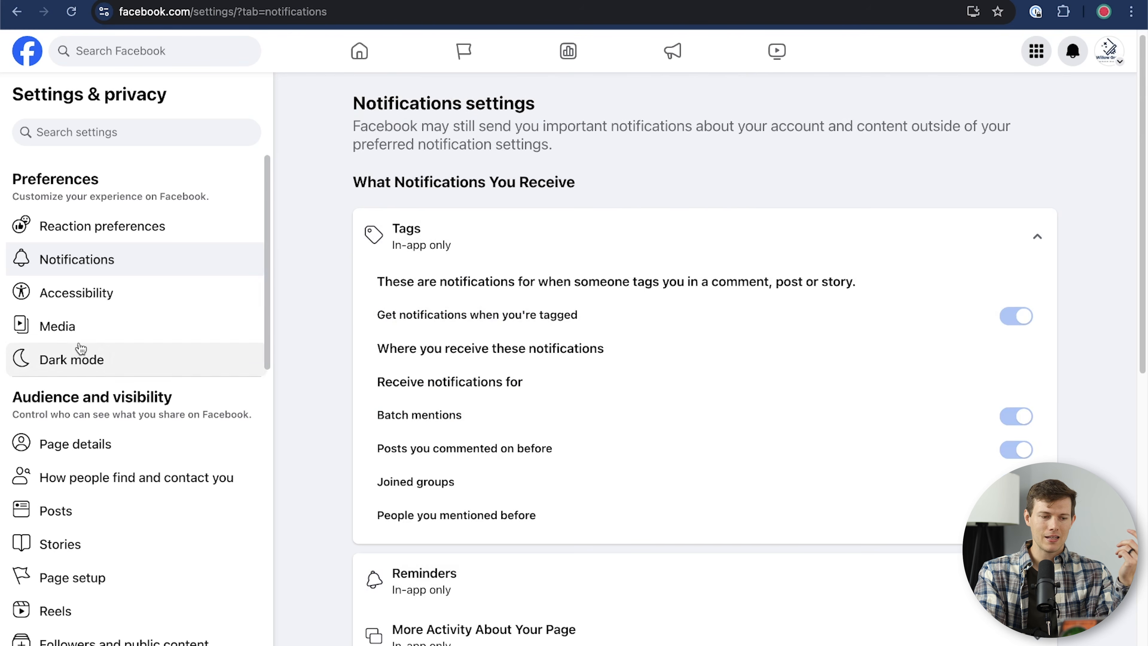
{"action": "left_click", "coordinate": [69, 295]}
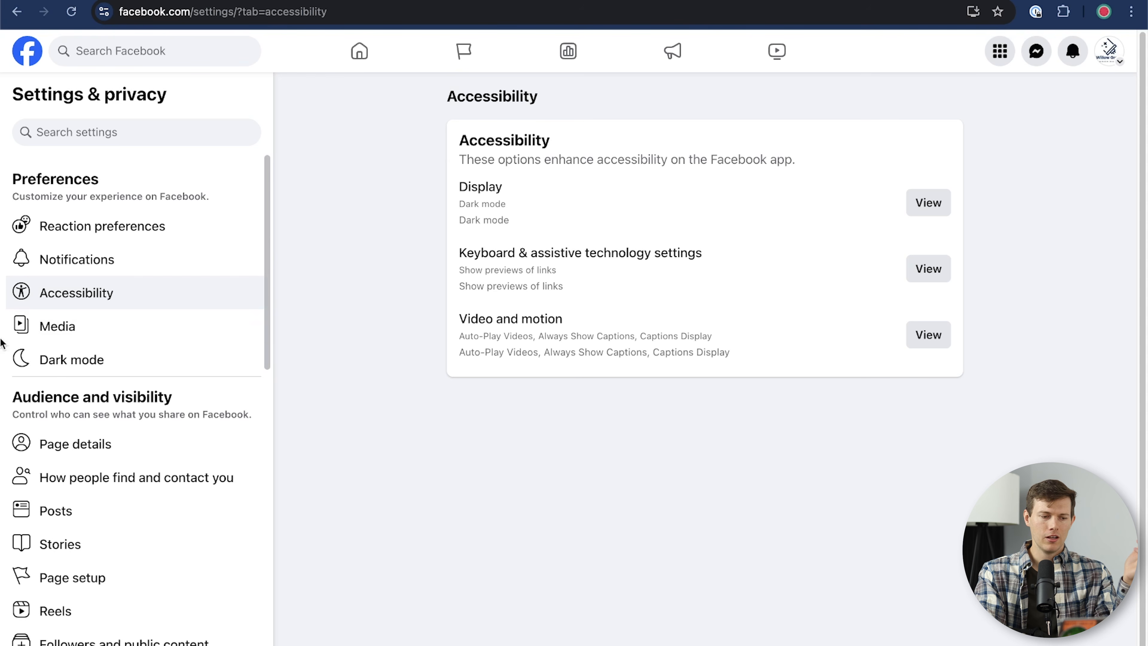
{"action": "scroll", "coordinate": [104, 416], "scroll_direction": "down", "scroll_amount": 2}
Step: In Page details, add an Instagram social link with the owner's username
{"action": "scroll", "coordinate": [104, 425], "scroll_direction": "down", "scroll_amount": 2}
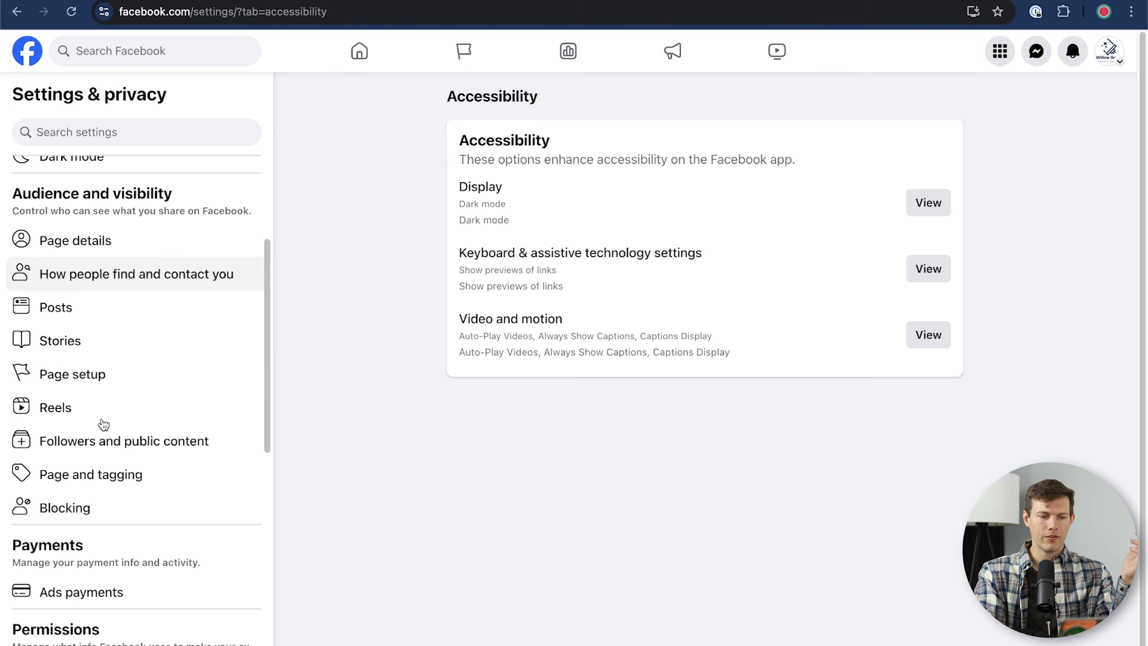
{"action": "left_click", "coordinate": [102, 241]}
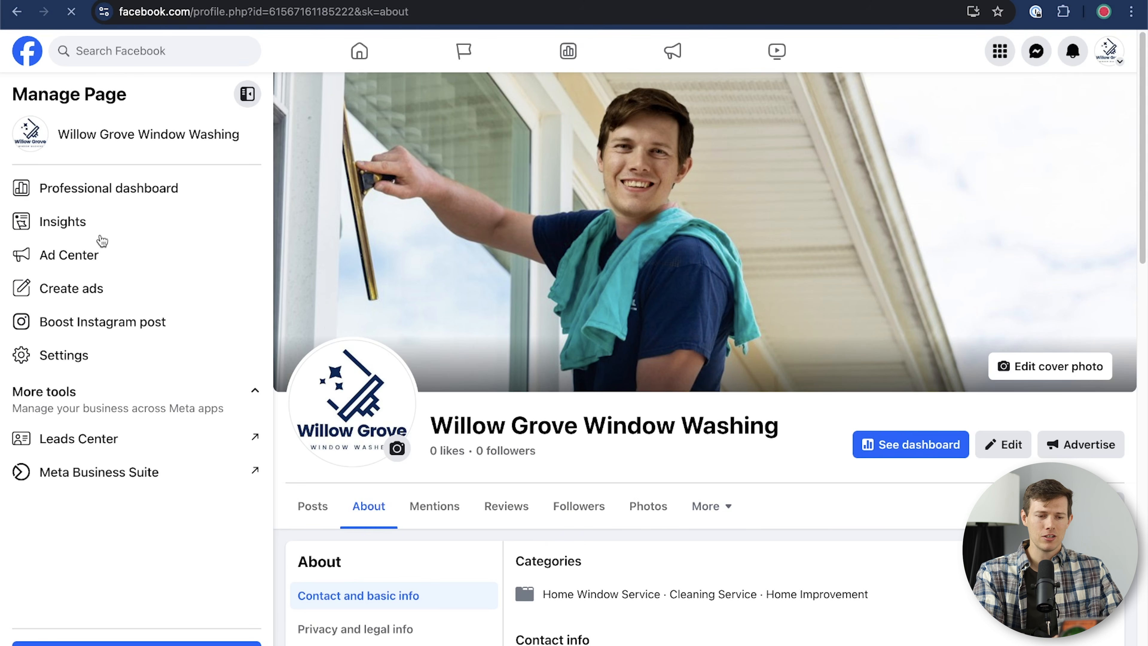
{"action": "scroll", "coordinate": [618, 347], "scroll_direction": "down", "scroll_amount": 10}
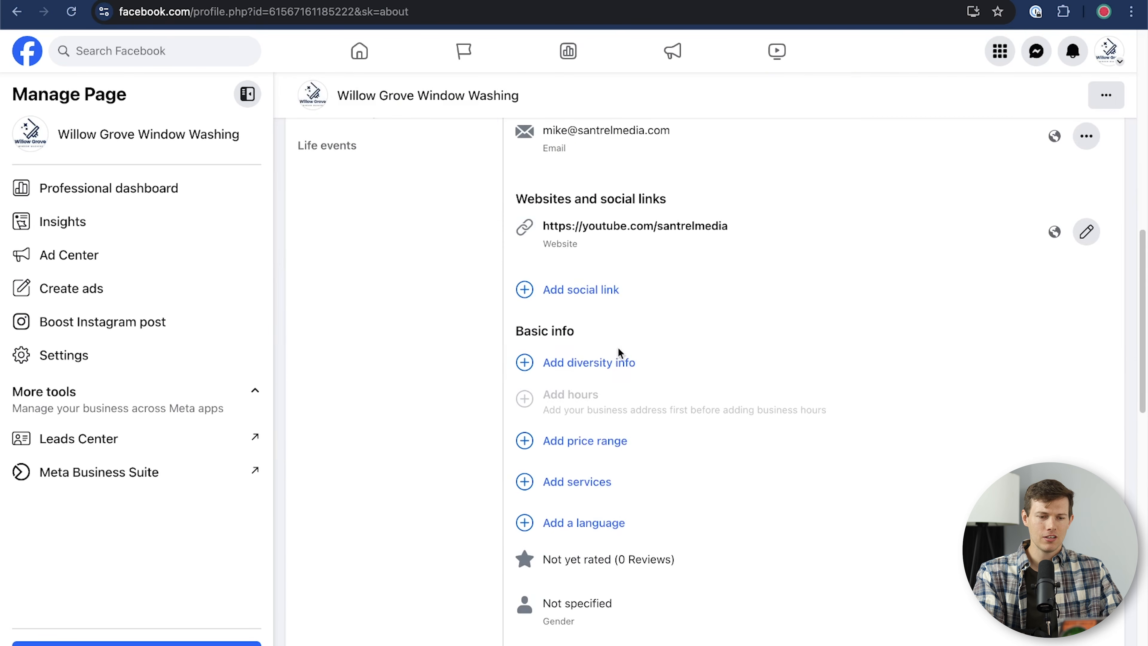
{"action": "scroll", "coordinate": [617, 352], "scroll_direction": "down", "scroll_amount": 1}
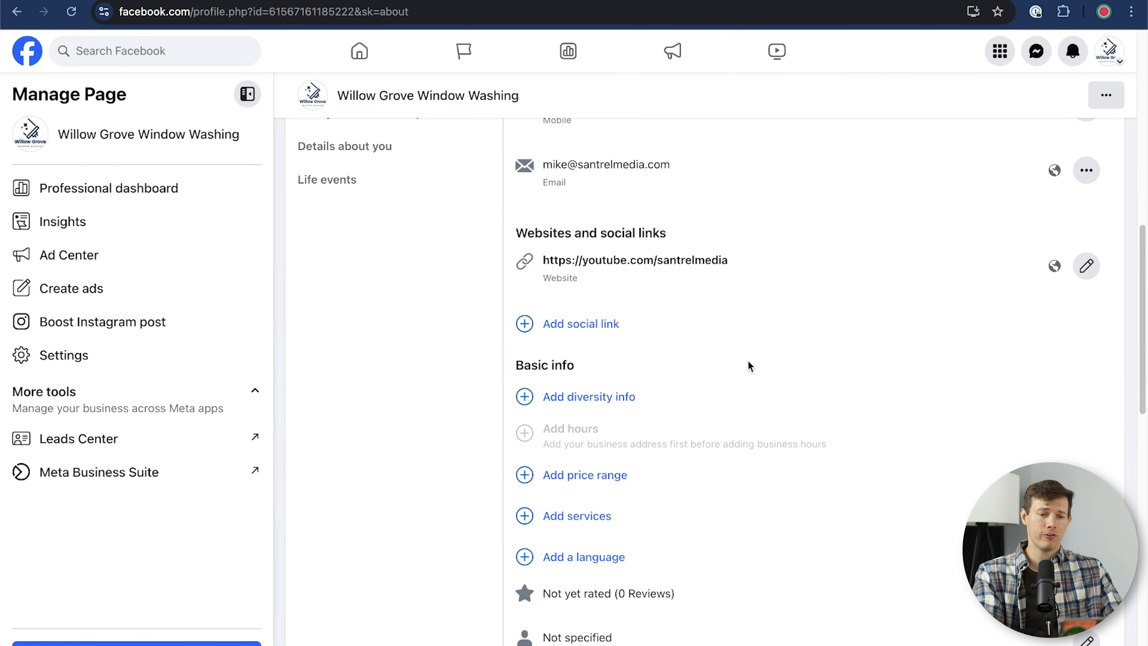
{"action": "scroll", "coordinate": [748, 360], "scroll_direction": "up", "scroll_amount": 1}
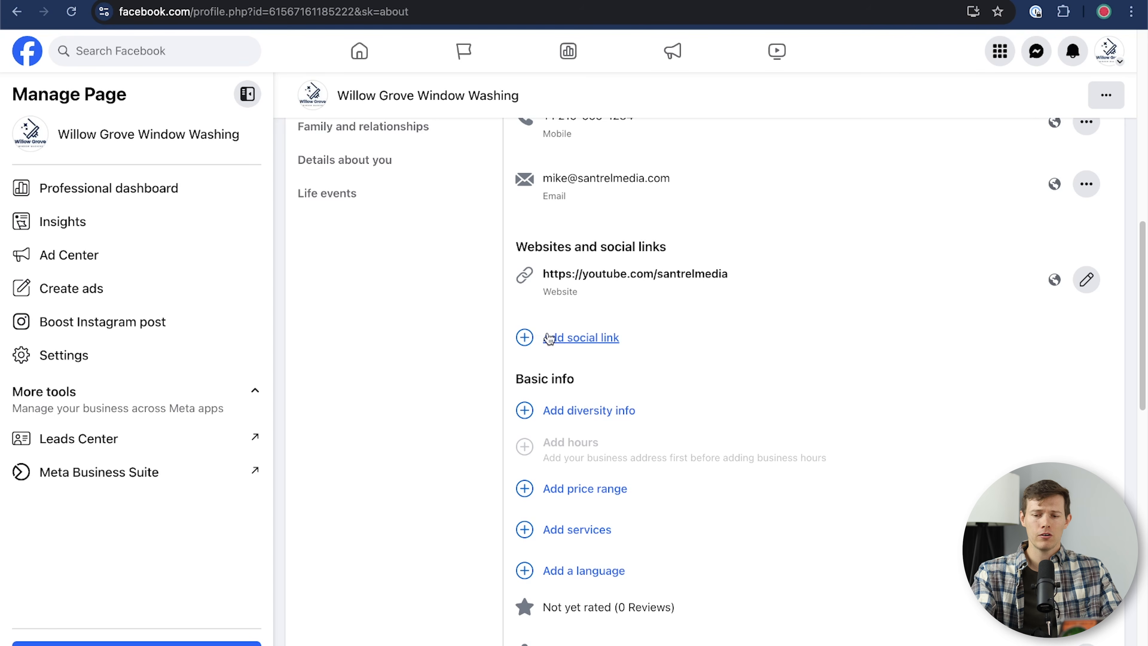
{"action": "left_click", "coordinate": [590, 338]}
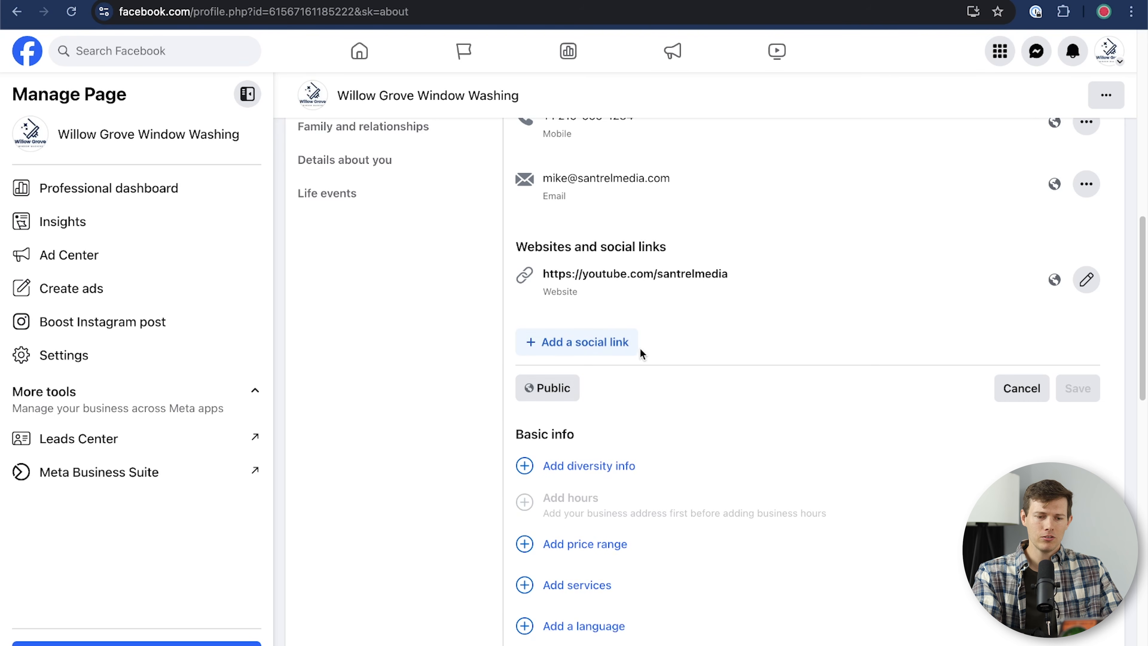
{"action": "left_click", "coordinate": [592, 346]}
{"action": "left_click", "coordinate": [589, 348]}
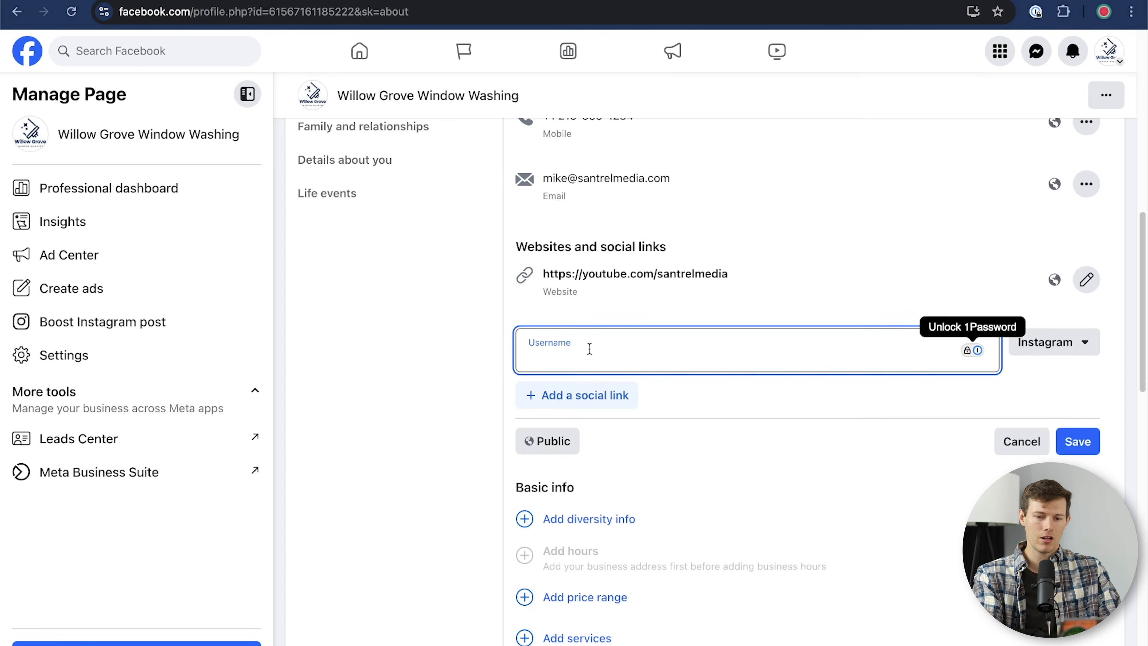
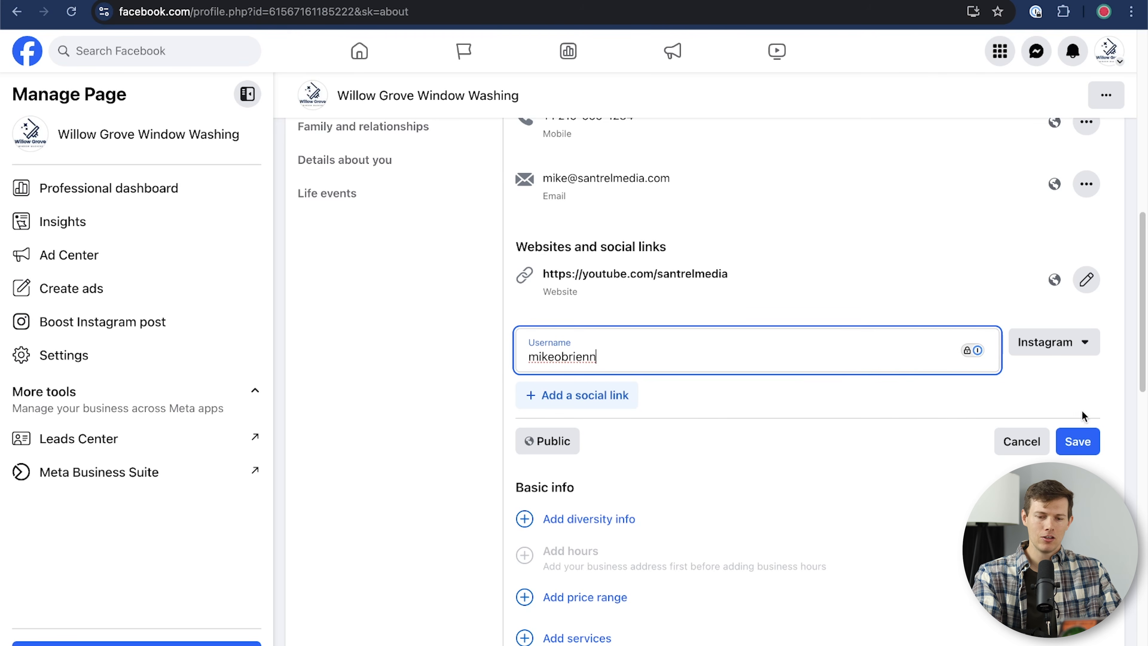
Step: Add a second social link set to Twitter with the same username
{"action": "left_click", "coordinate": [571, 399]}
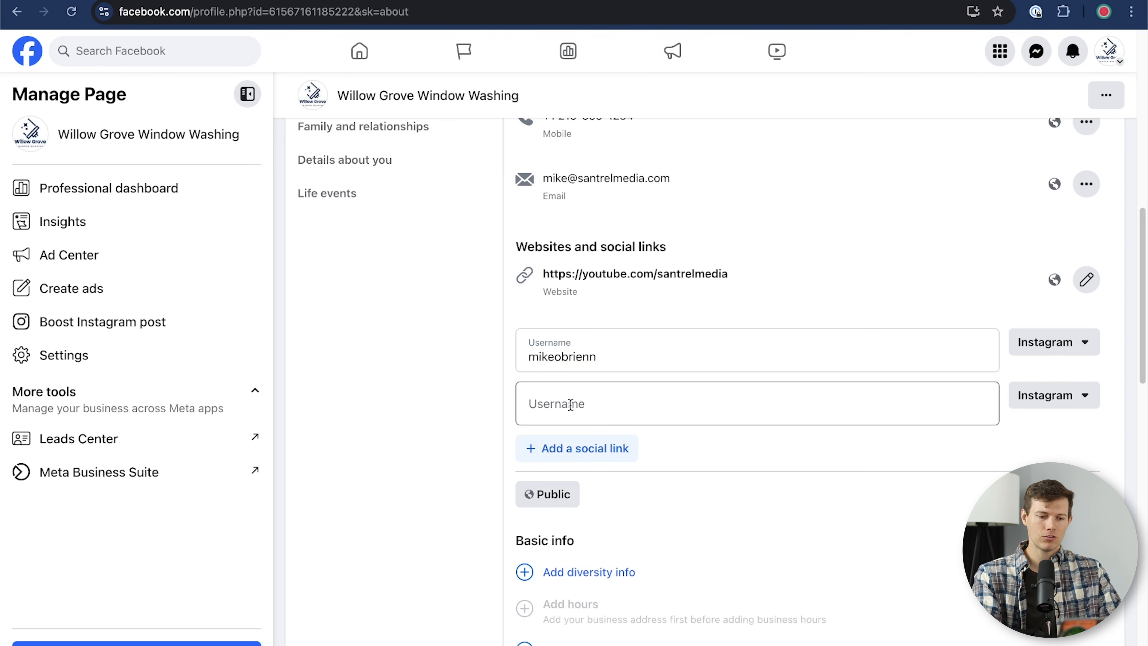
{"action": "left_click", "coordinate": [1026, 398]}
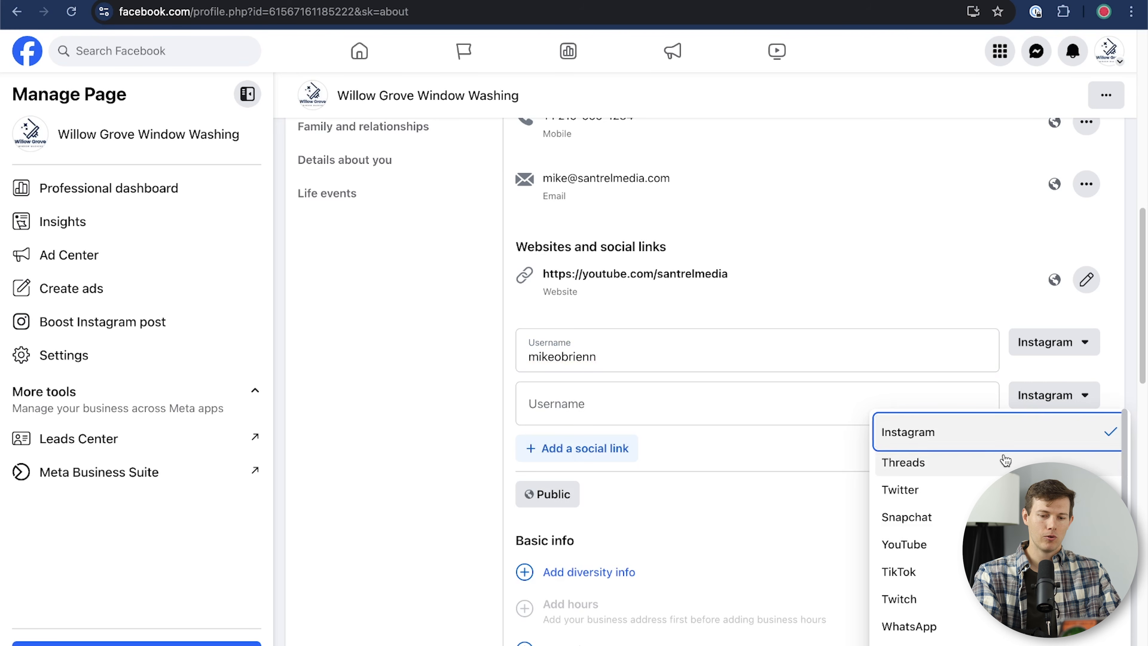
{"action": "left_click", "coordinate": [1006, 489]}
{"action": "left_click", "coordinate": [617, 396]}
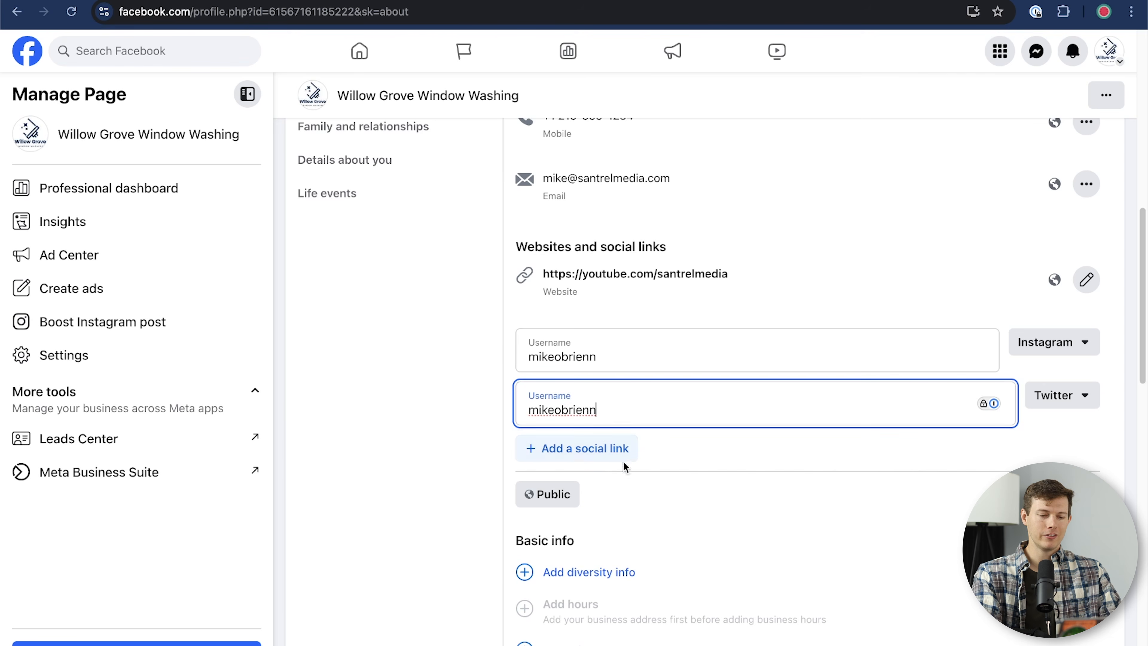
Step: Add a third link entry, leave its platform unchanged, and save the social links
{"action": "left_click", "coordinate": [583, 449]}
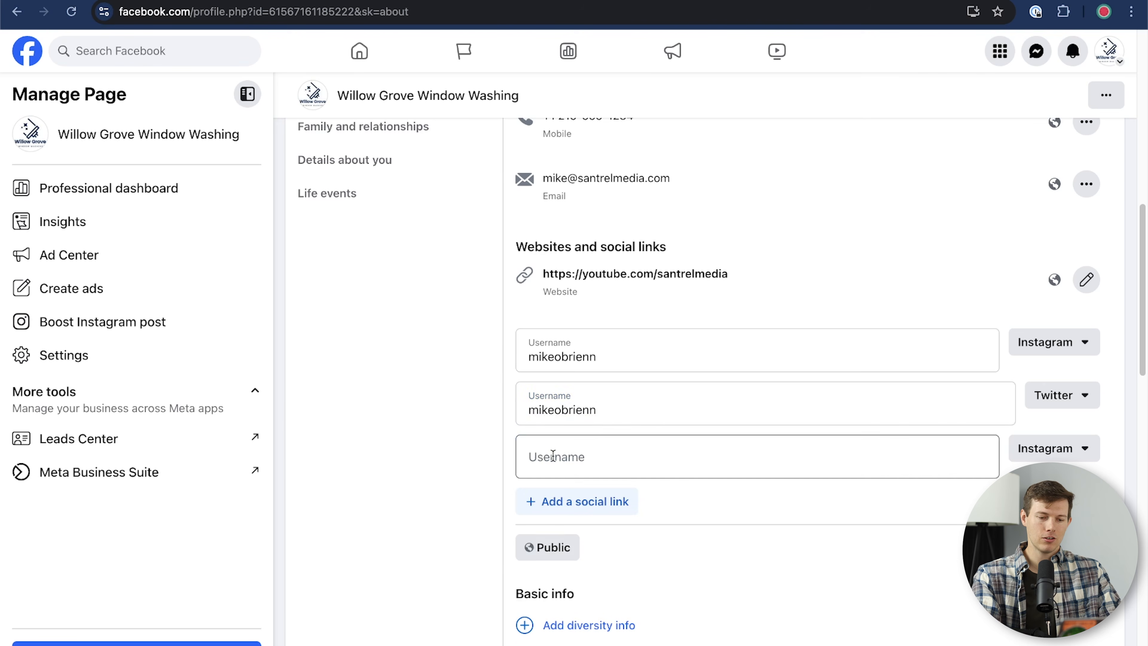
{"action": "left_click", "coordinate": [1042, 456]}
{"action": "scroll", "coordinate": [908, 552], "scroll_direction": "down", "scroll_amount": 5}
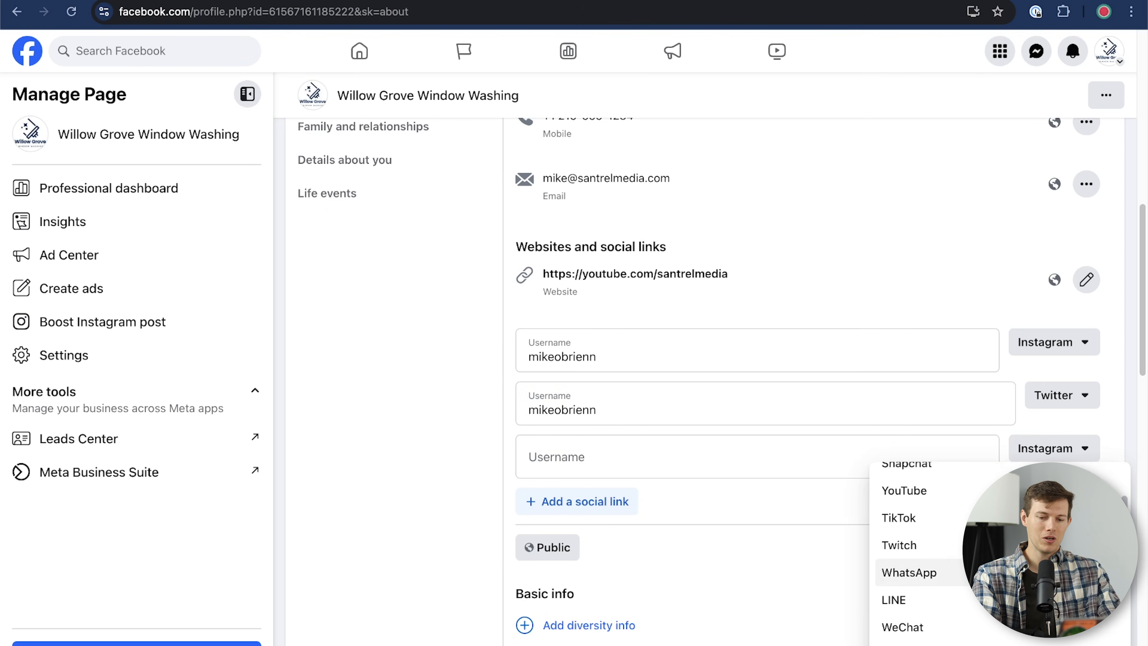
{"action": "scroll", "coordinate": [903, 592], "scroll_direction": "down", "scroll_amount": 1}
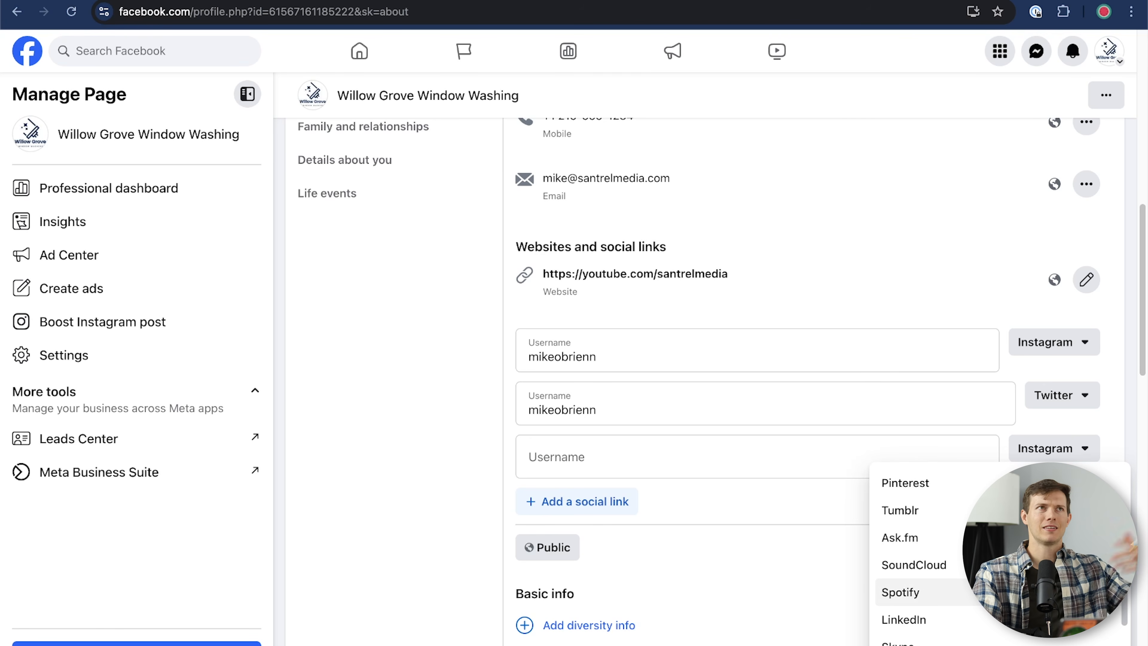
{"action": "scroll", "coordinate": [904, 588], "scroll_direction": "down", "scroll_amount": 3}
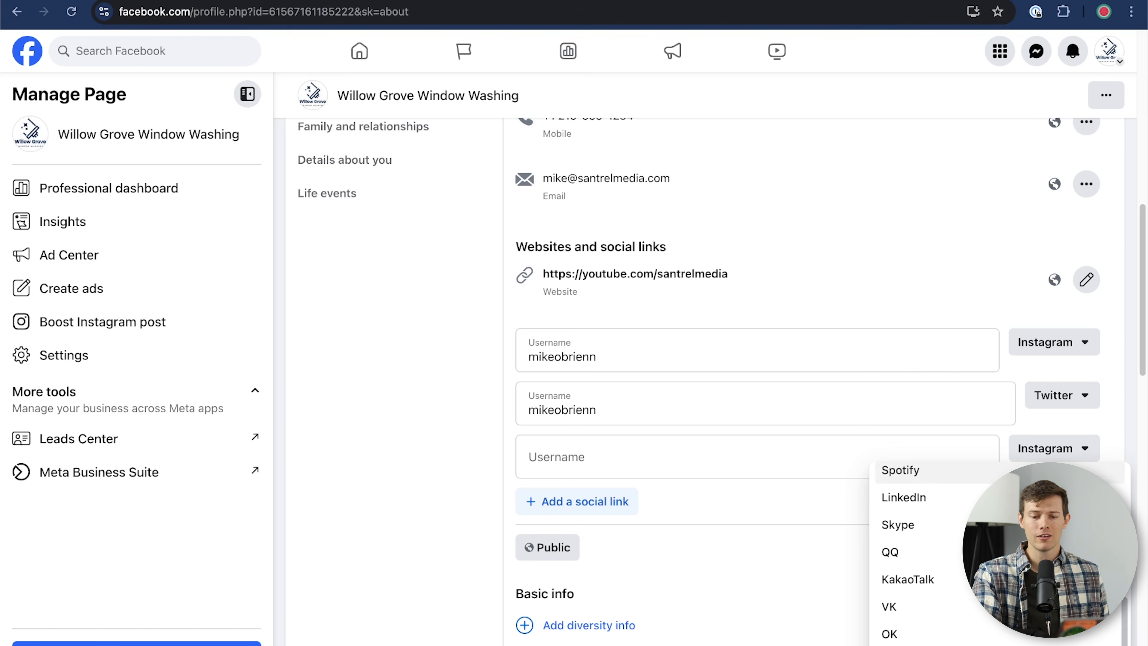
{"action": "scroll", "coordinate": [903, 583], "scroll_direction": "down", "scroll_amount": 1}
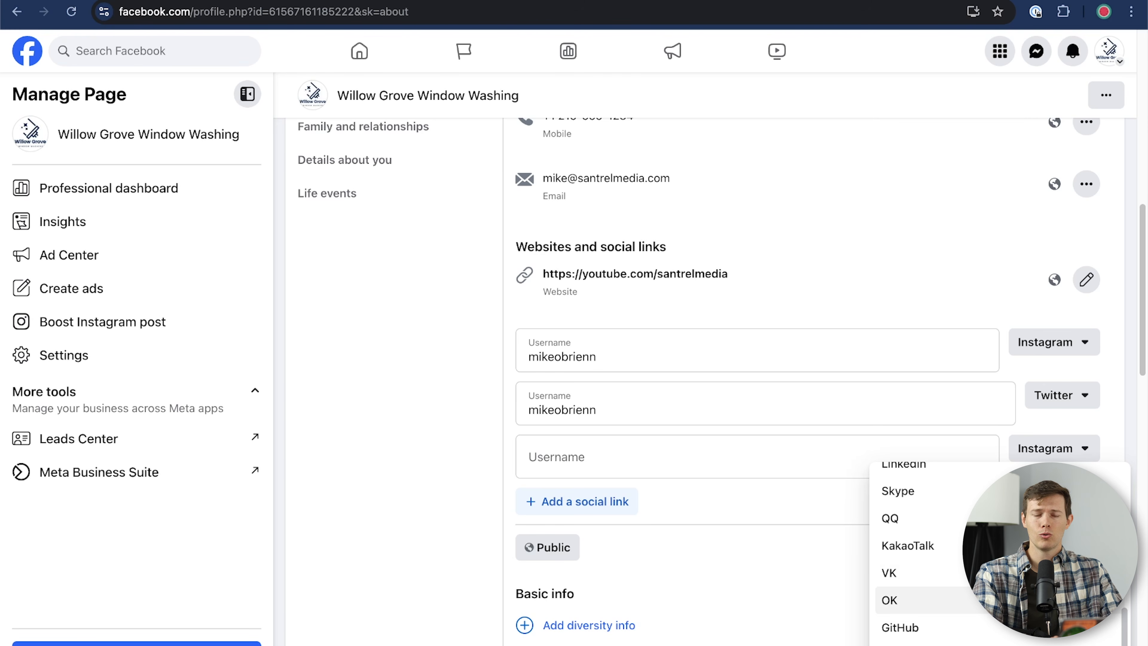
{"action": "scroll", "coordinate": [903, 597], "scroll_direction": "up", "scroll_amount": 3}
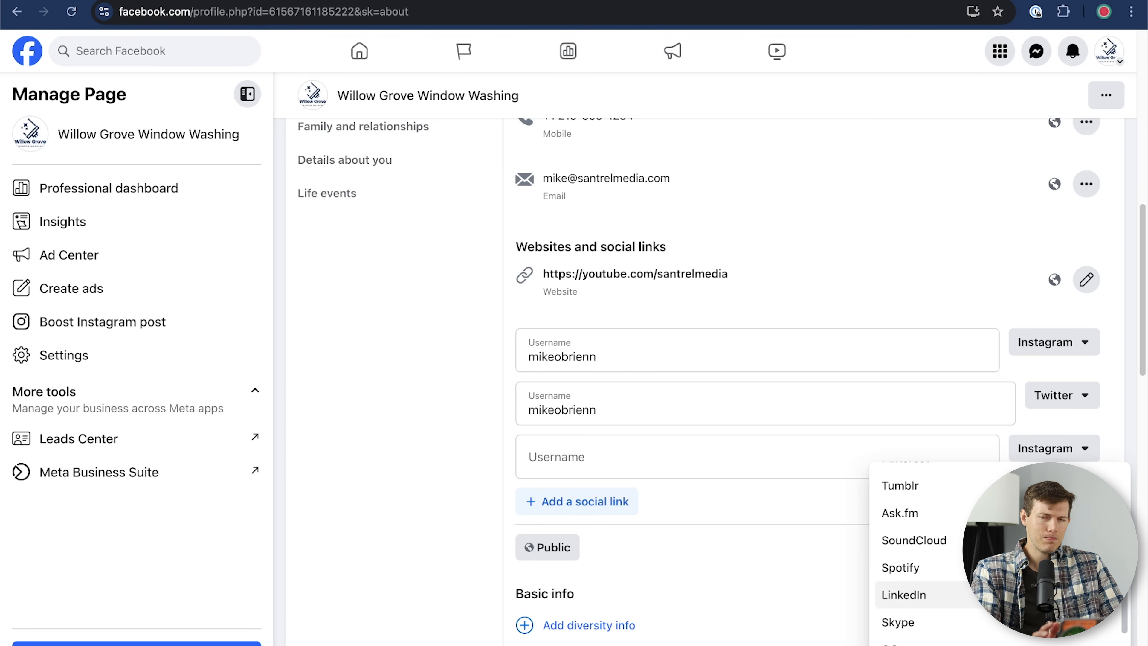
{"action": "scroll", "coordinate": [904, 597], "scroll_direction": "up", "scroll_amount": 1}
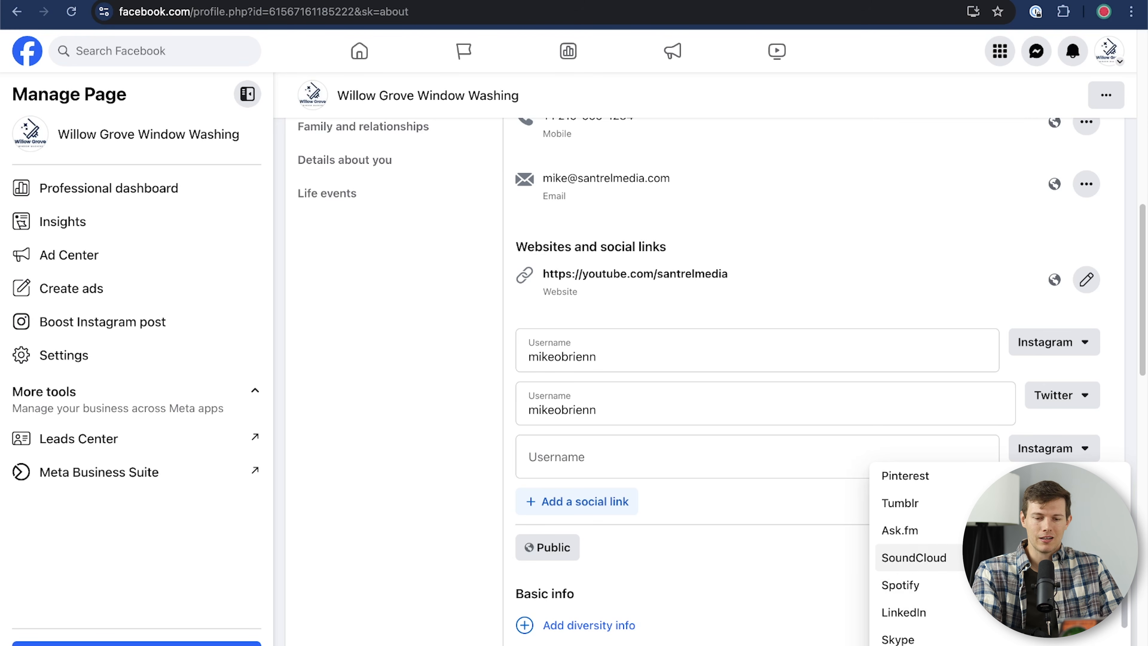
{"action": "scroll", "coordinate": [904, 565], "scroll_direction": "up", "scroll_amount": 3}
{"action": "left_click", "coordinate": [755, 494]}
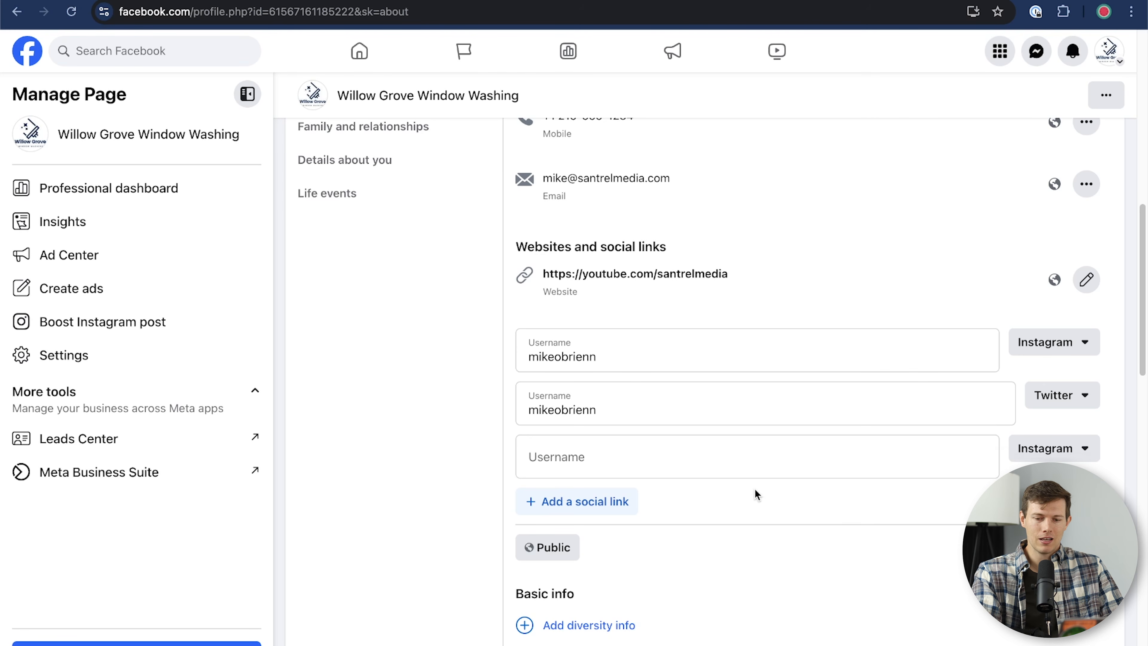
{"action": "left_click", "coordinate": [1079, 547]}
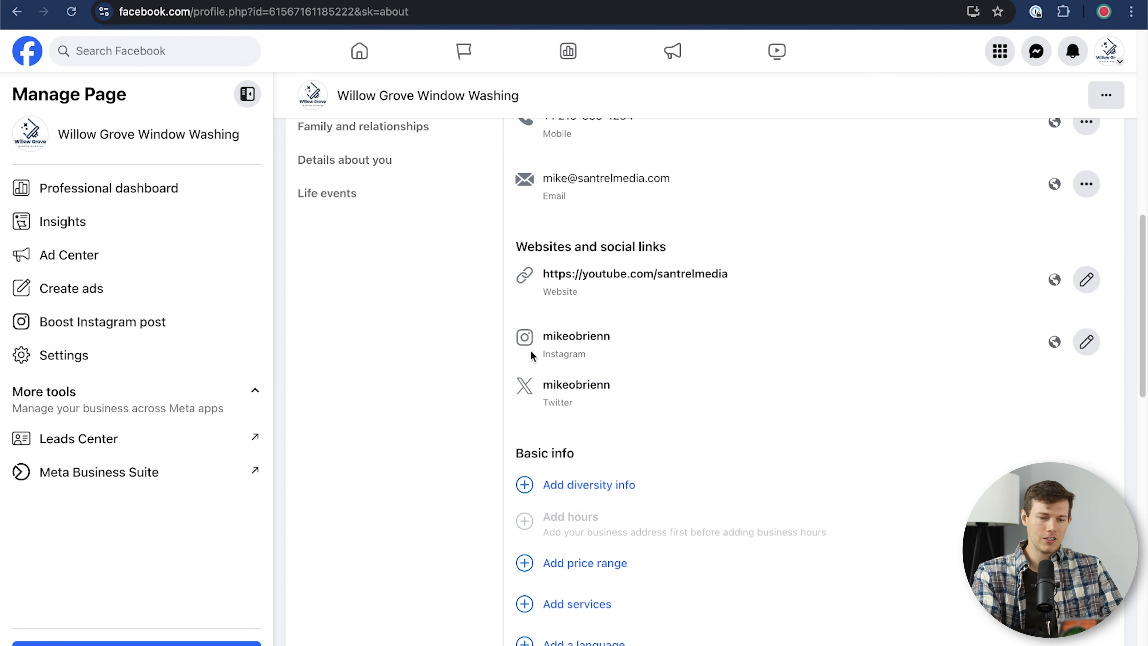
Step: Choose $$$ Expensive as the price range, dismissing the business diversity info form
{"action": "scroll", "coordinate": [719, 482], "scroll_direction": "down", "scroll_amount": 5}
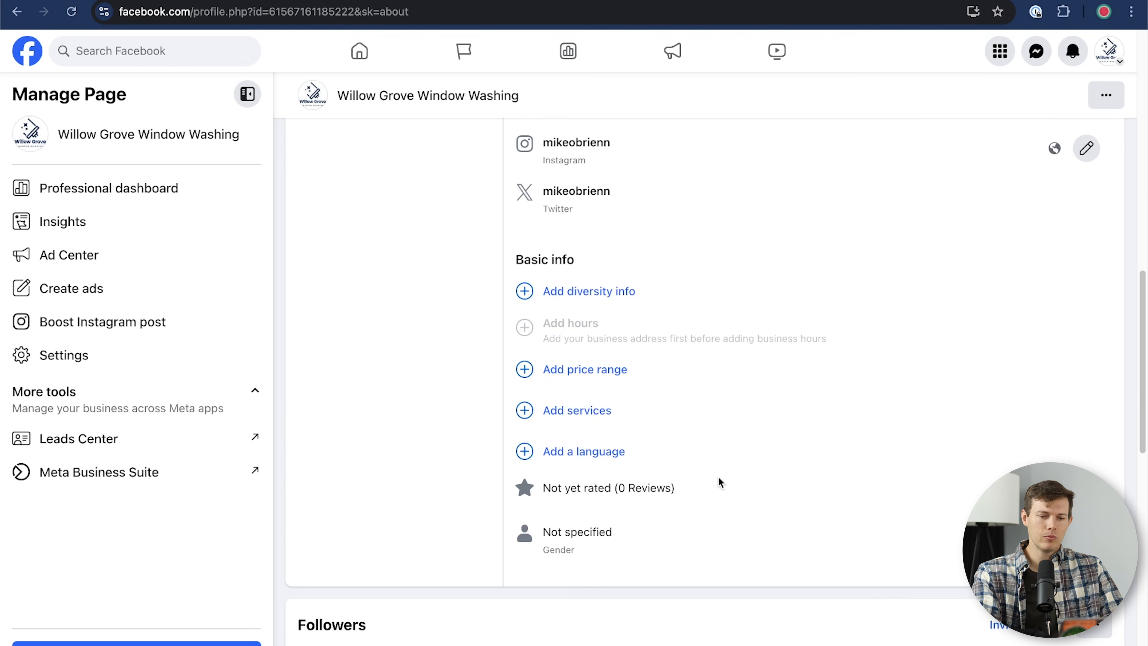
{"action": "left_click", "coordinate": [583, 369]}
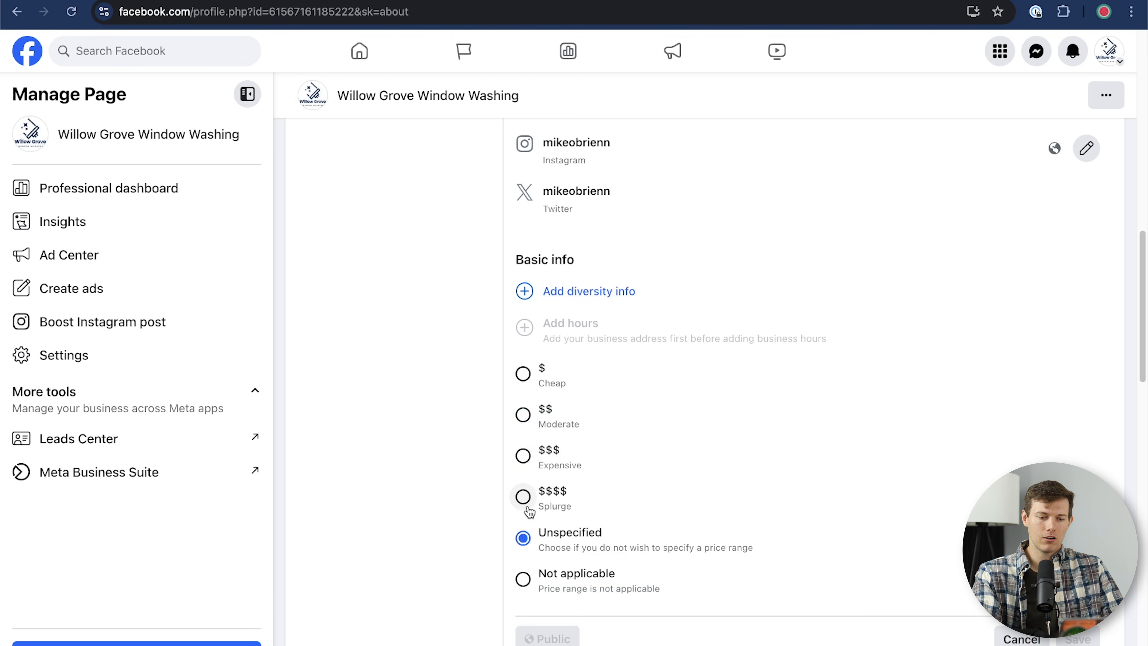
{"action": "left_click", "coordinate": [521, 457]}
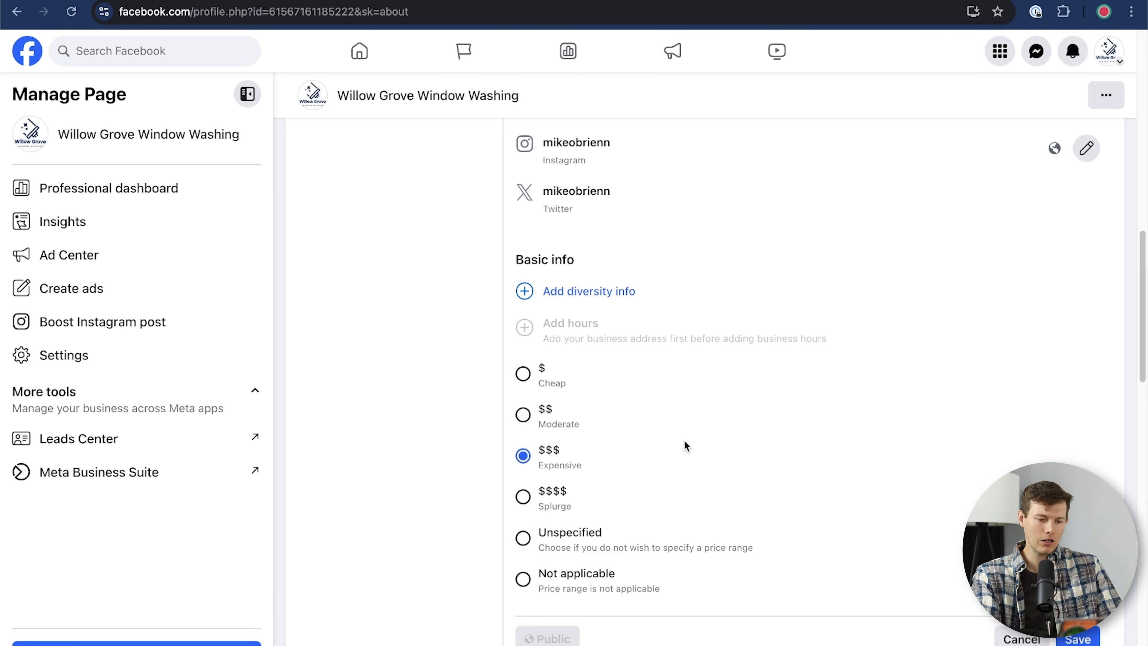
{"action": "scroll", "coordinate": [790, 461], "scroll_direction": "down", "scroll_amount": 1}
{"action": "scroll", "coordinate": [790, 461], "scroll_direction": "up", "scroll_amount": 3}
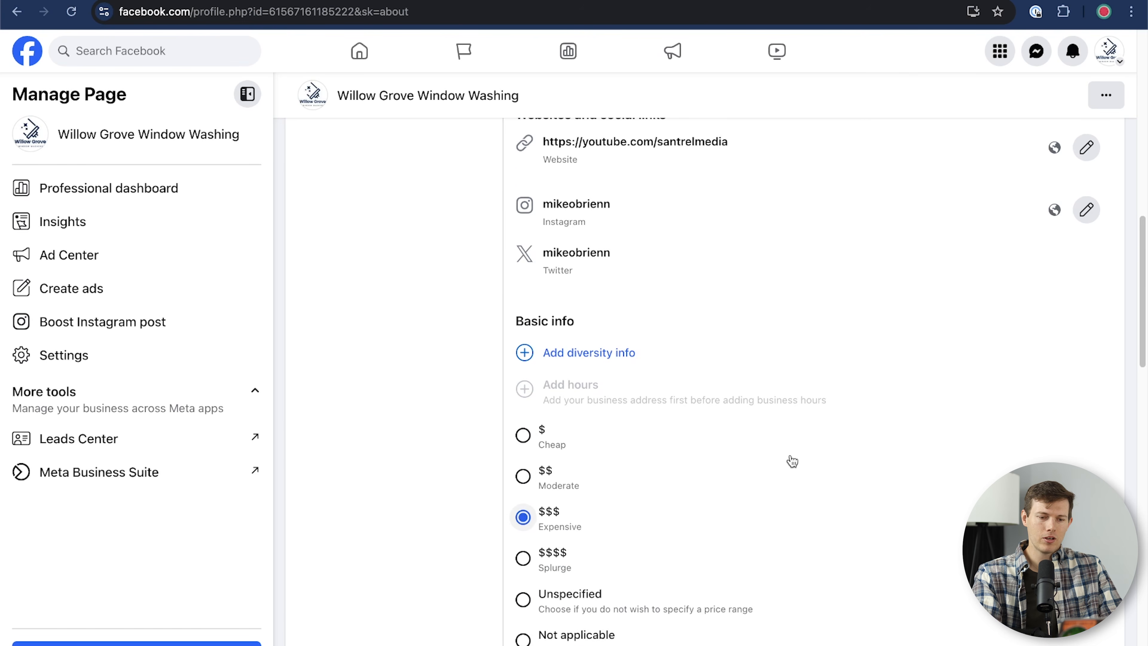
{"action": "left_click", "coordinate": [526, 354]}
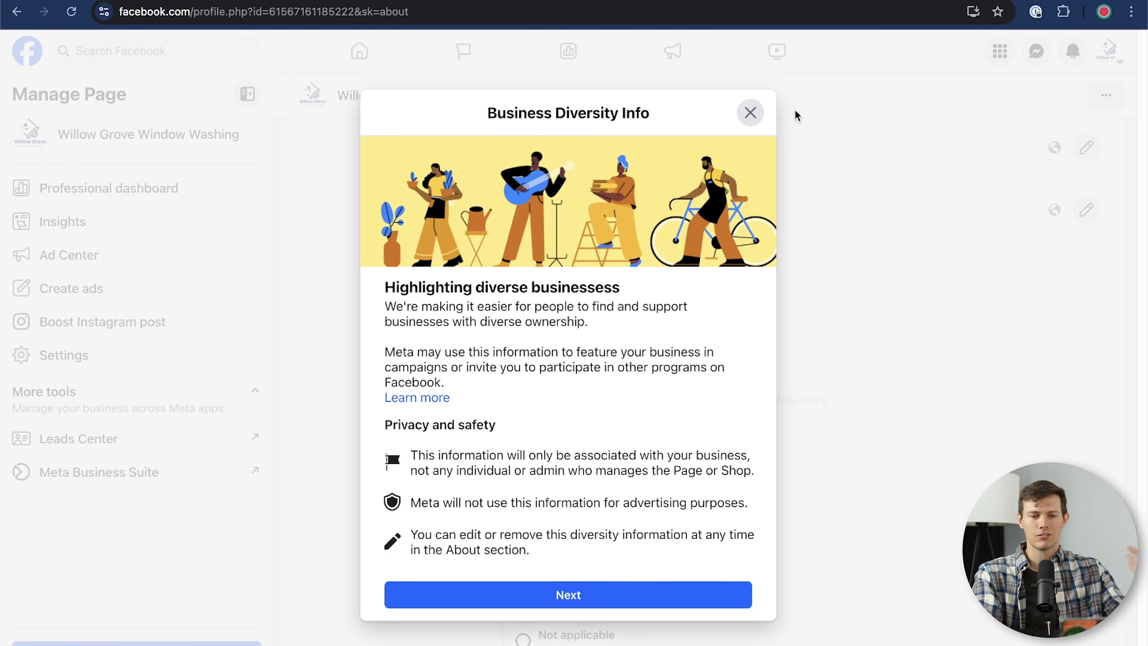
{"action": "left_click", "coordinate": [759, 116]}
Step: Mark Online booking as an offered service and save the $$$ price range
{"action": "scroll", "coordinate": [836, 451], "scroll_direction": "down", "scroll_amount": 8}
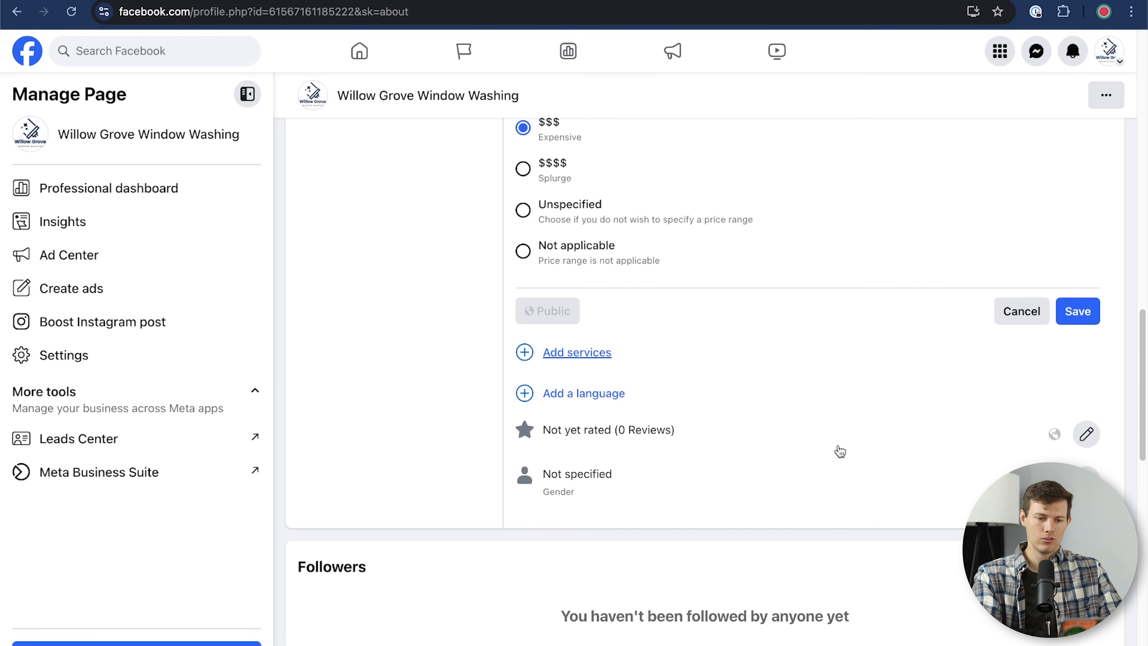
{"action": "left_click", "coordinate": [566, 344]}
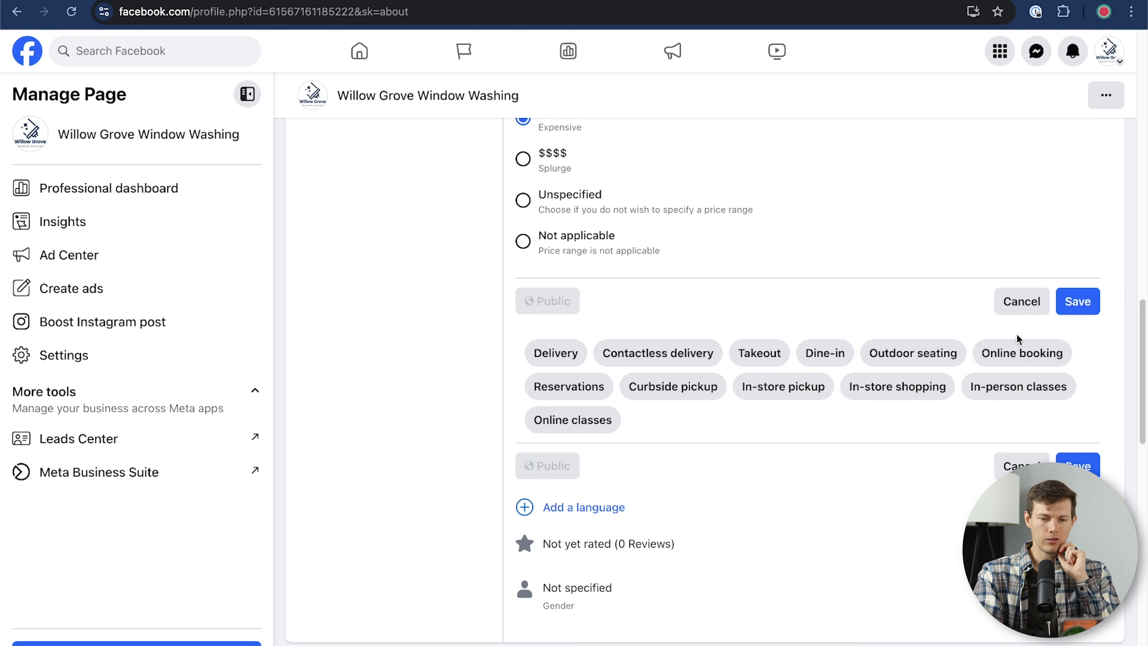
{"action": "left_click", "coordinate": [1029, 364]}
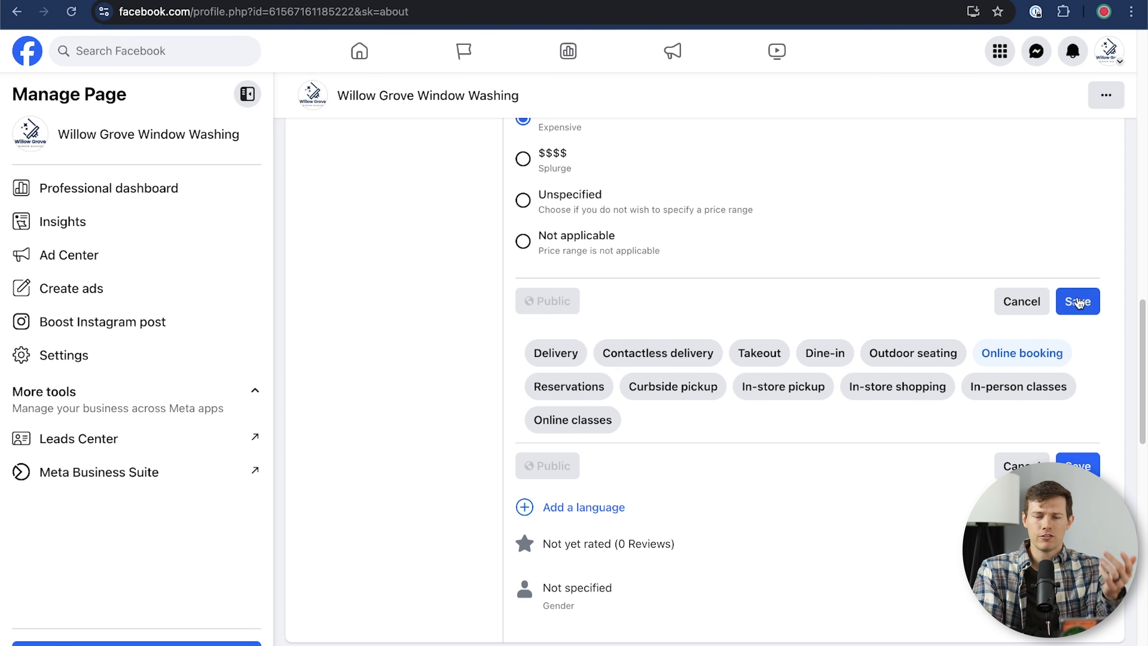
{"action": "left_click", "coordinate": [1078, 302]}
Step: Add English and Spanish as a Second Language to the Page's languages and save
{"action": "scroll", "coordinate": [594, 470], "scroll_direction": "up", "scroll_amount": 10}
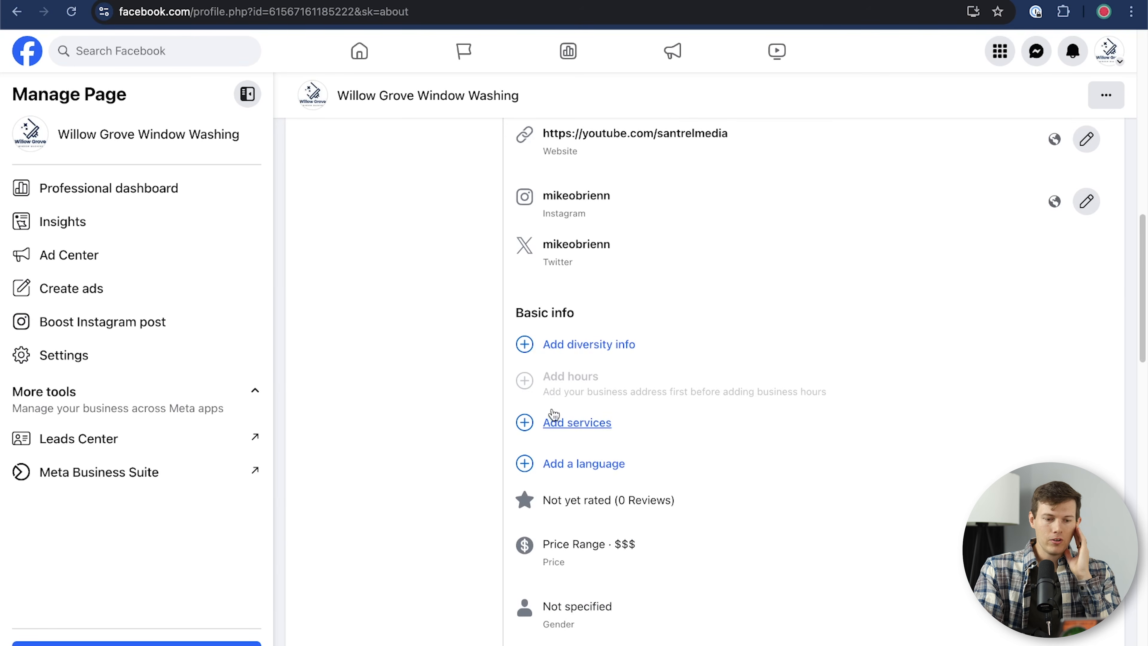
{"action": "left_click", "coordinate": [593, 469]}
{"action": "left_click", "coordinate": [593, 469]}
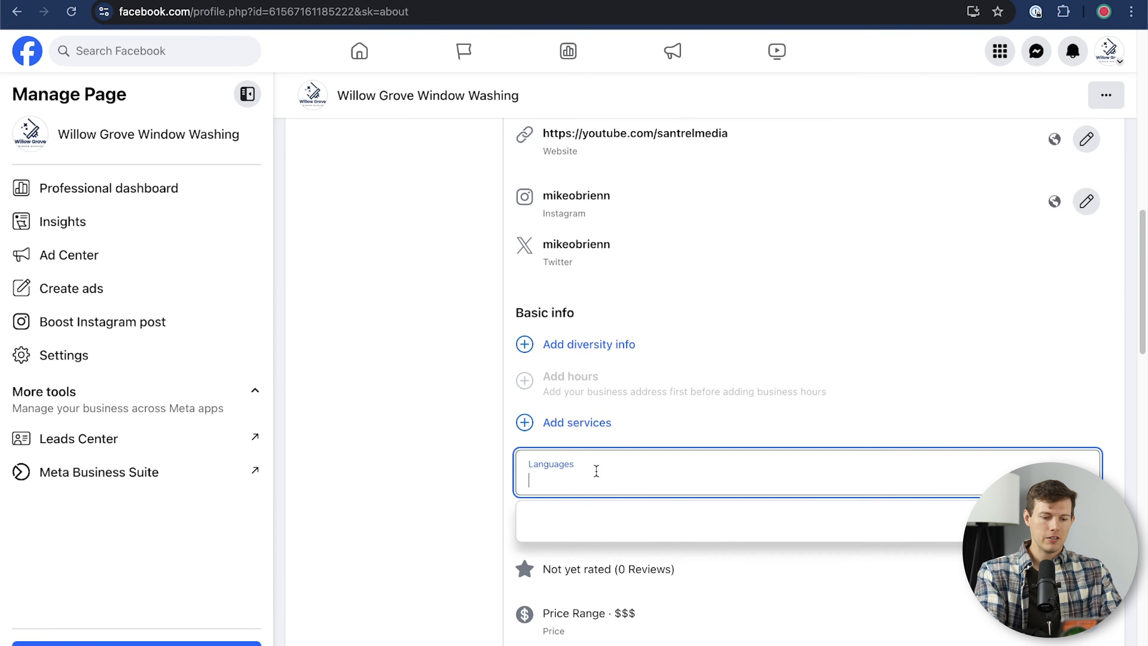
{"action": "type", "text": "english"}
{"action": "left_click", "coordinate": [538, 549]}
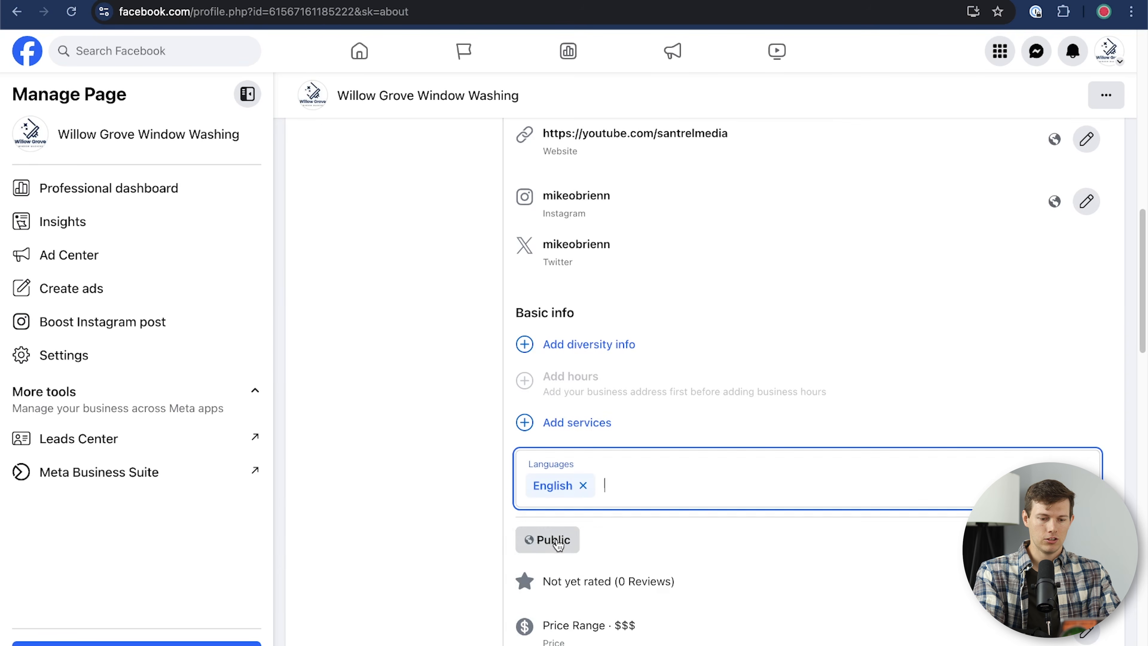
{"action": "type", "text": "spanish"}
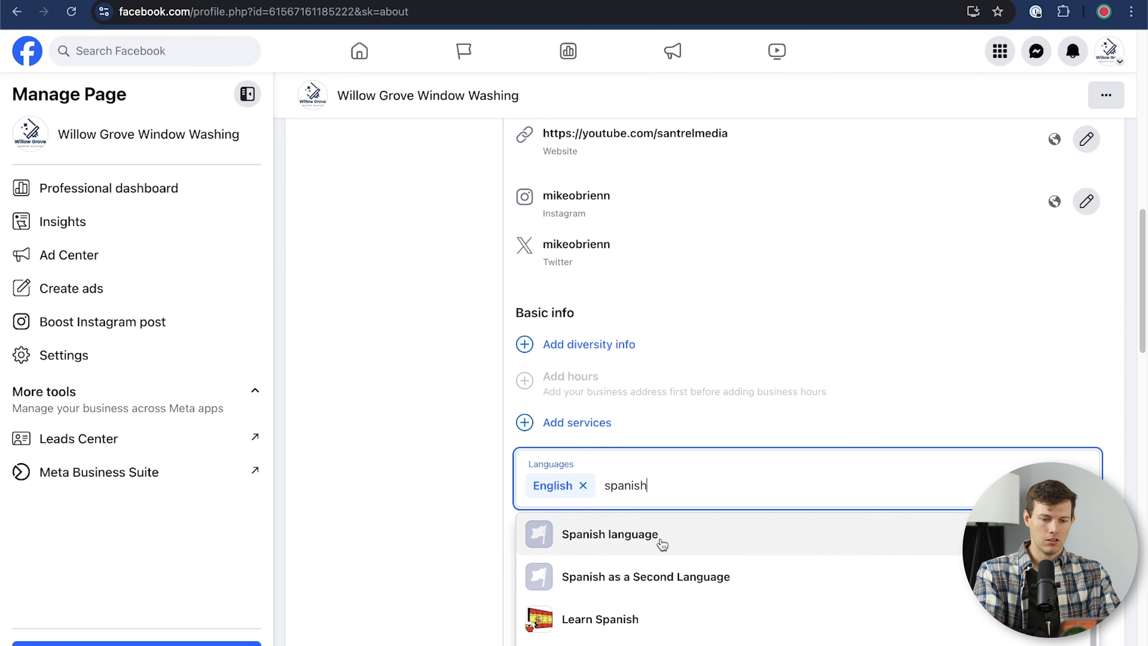
{"action": "left_click", "coordinate": [649, 585]}
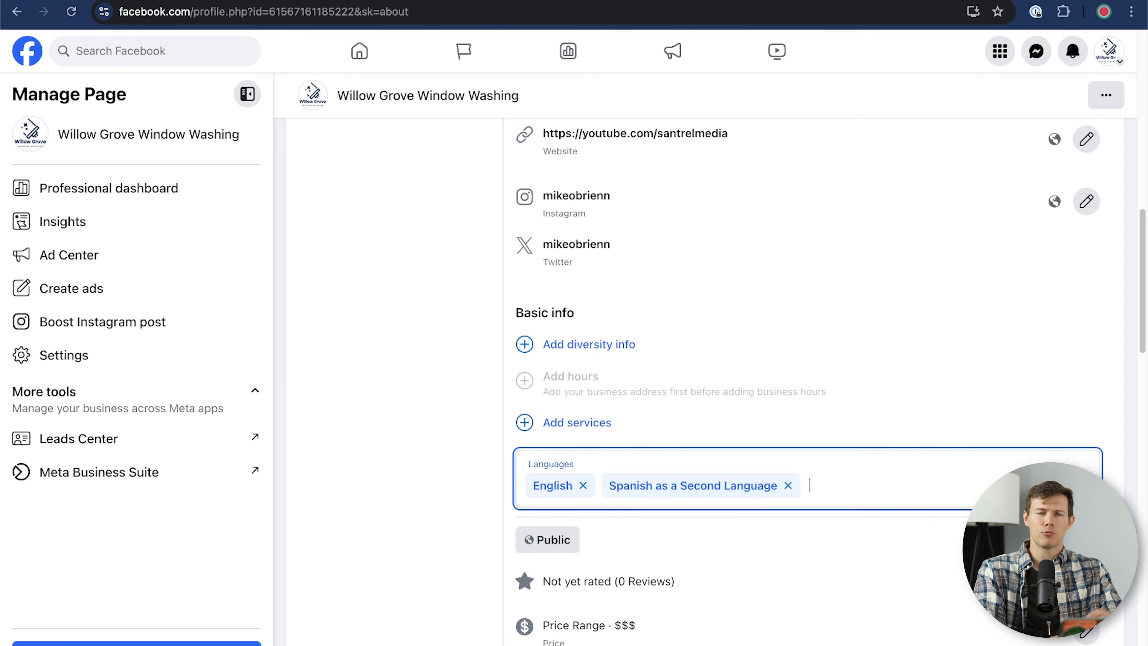
{"action": "left_click", "coordinate": [306, 423]}
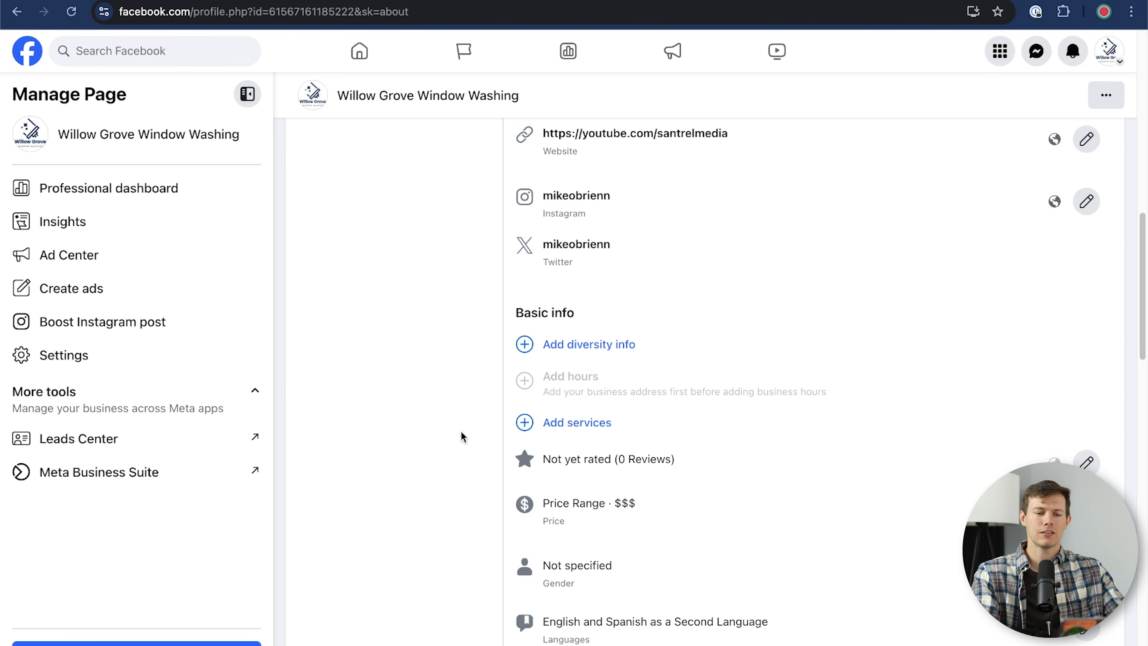
Step: Edit the reviews setting, switching reviews off and back on
{"action": "scroll", "coordinate": [461, 435], "scroll_direction": "up", "scroll_amount": 2}
{"action": "scroll", "coordinate": [461, 436], "scroll_direction": "down", "scroll_amount": 4}
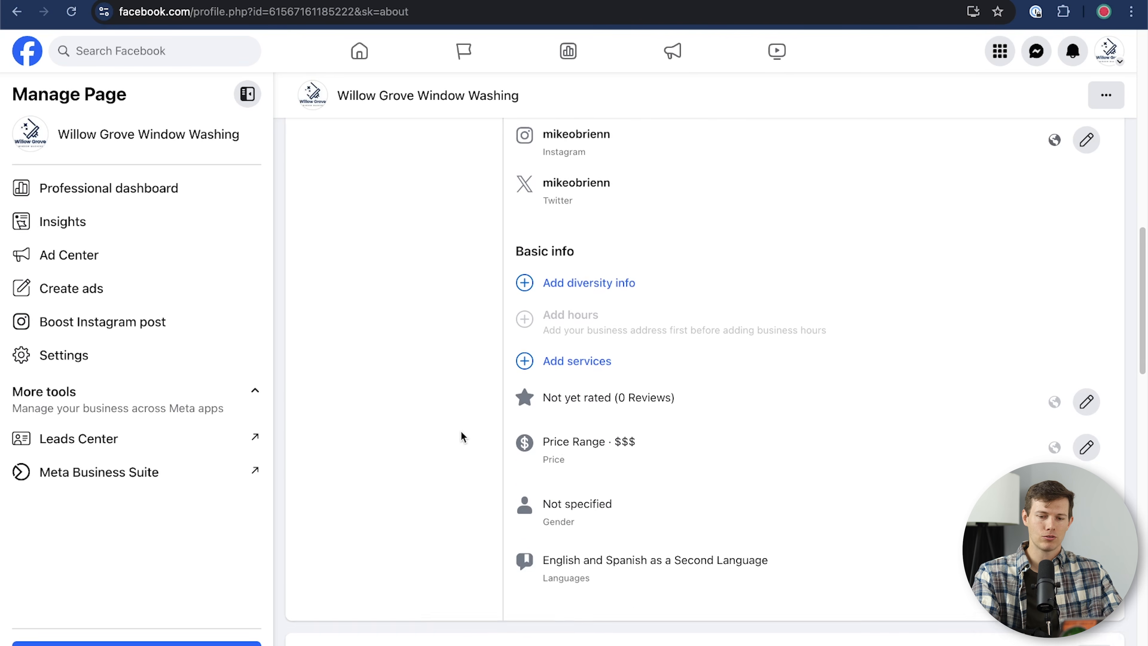
{"action": "left_click", "coordinate": [1086, 378]}
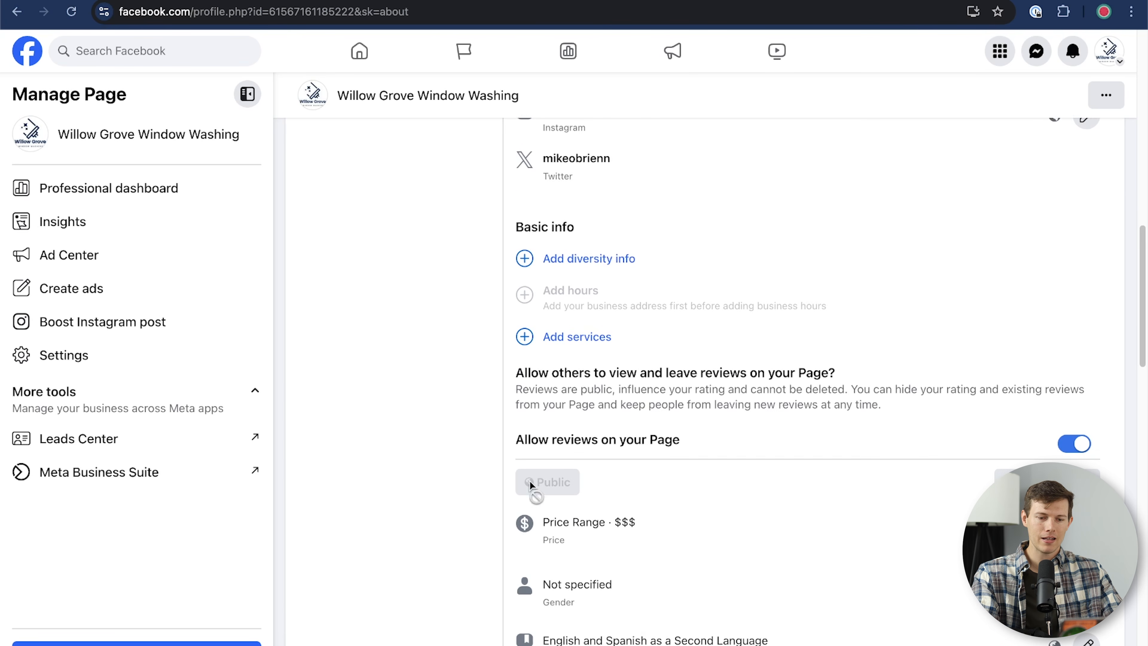
{"action": "scroll", "coordinate": [740, 421], "scroll_direction": "down", "scroll_amount": 1}
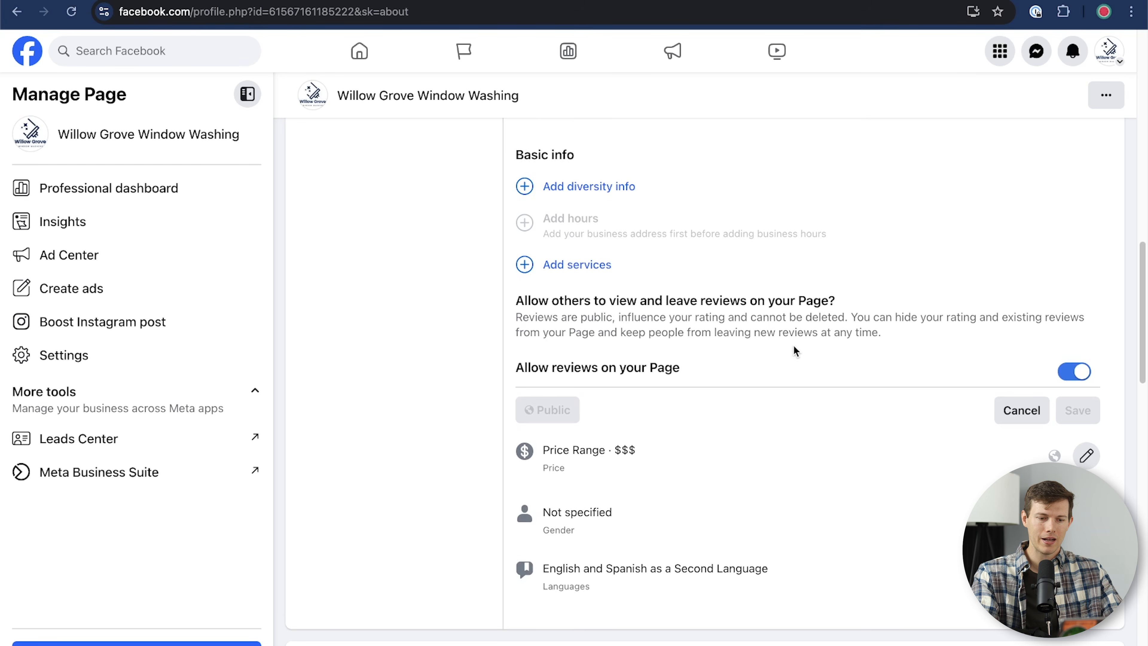
{"action": "left_click", "coordinate": [1083, 372]}
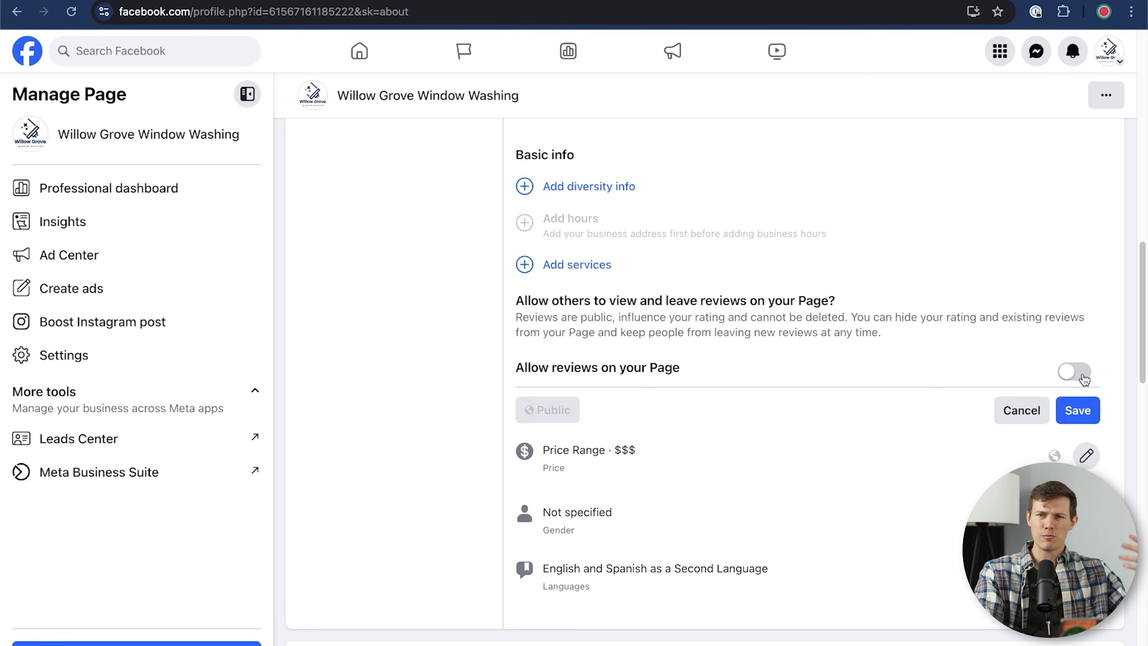
{"action": "left_click", "coordinate": [1083, 372]}
Step: Cancel the reviews edit and view Privacy and legal info, abandoning a privacy policy link
{"action": "left_click", "coordinate": [1010, 419]}
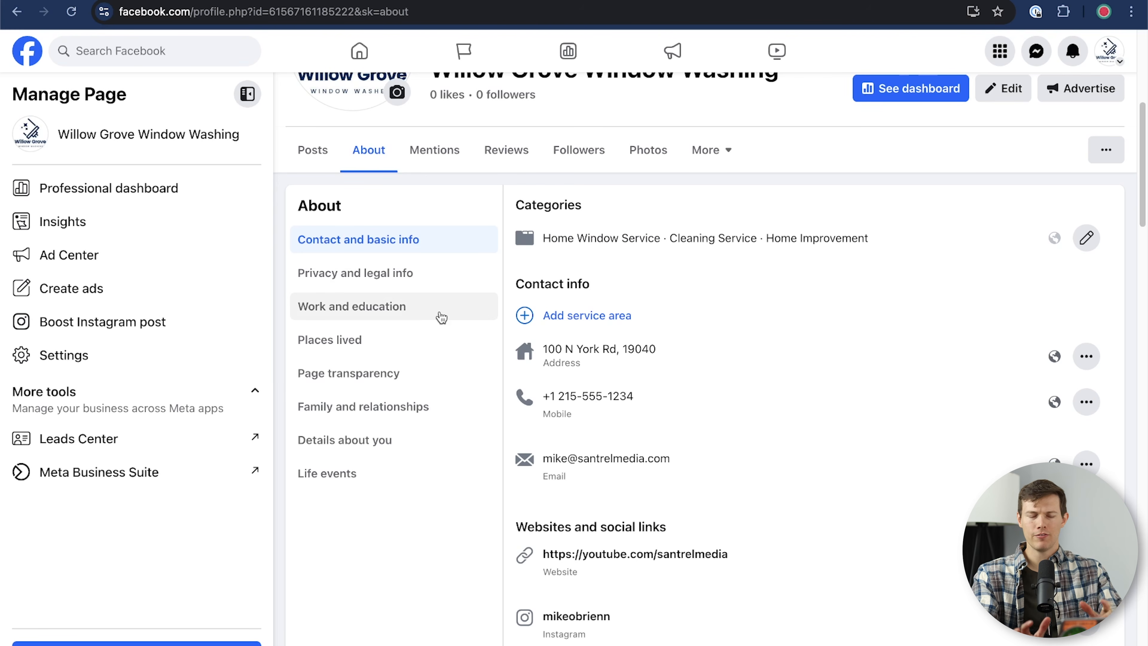
{"action": "left_click", "coordinate": [391, 283]}
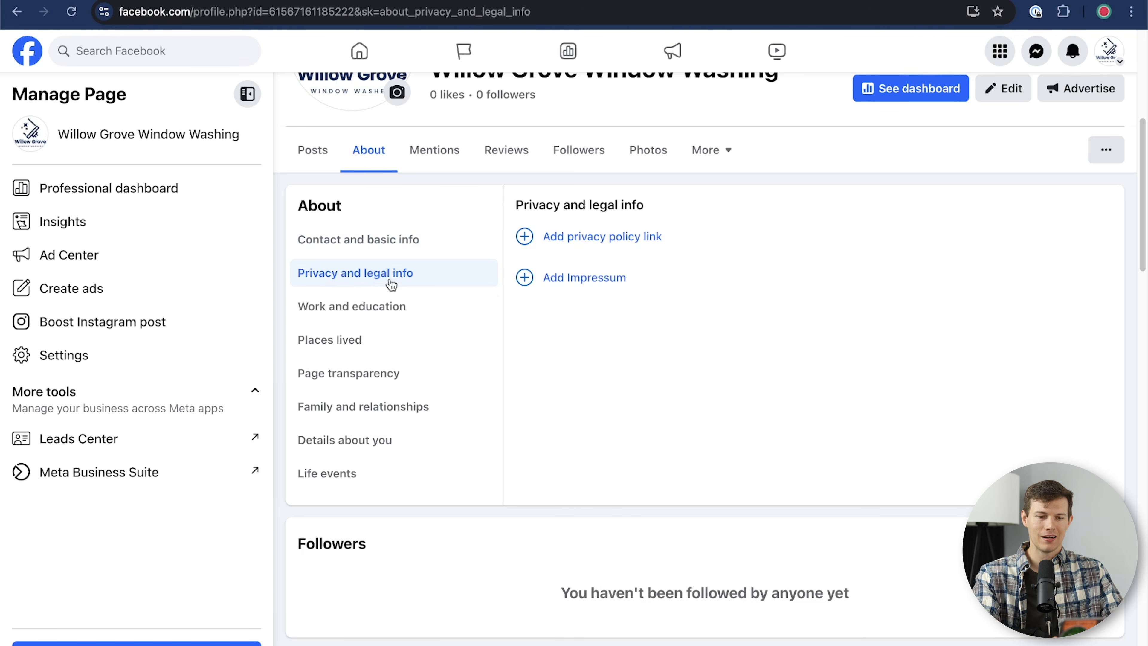
{"action": "left_click", "coordinate": [603, 247]}
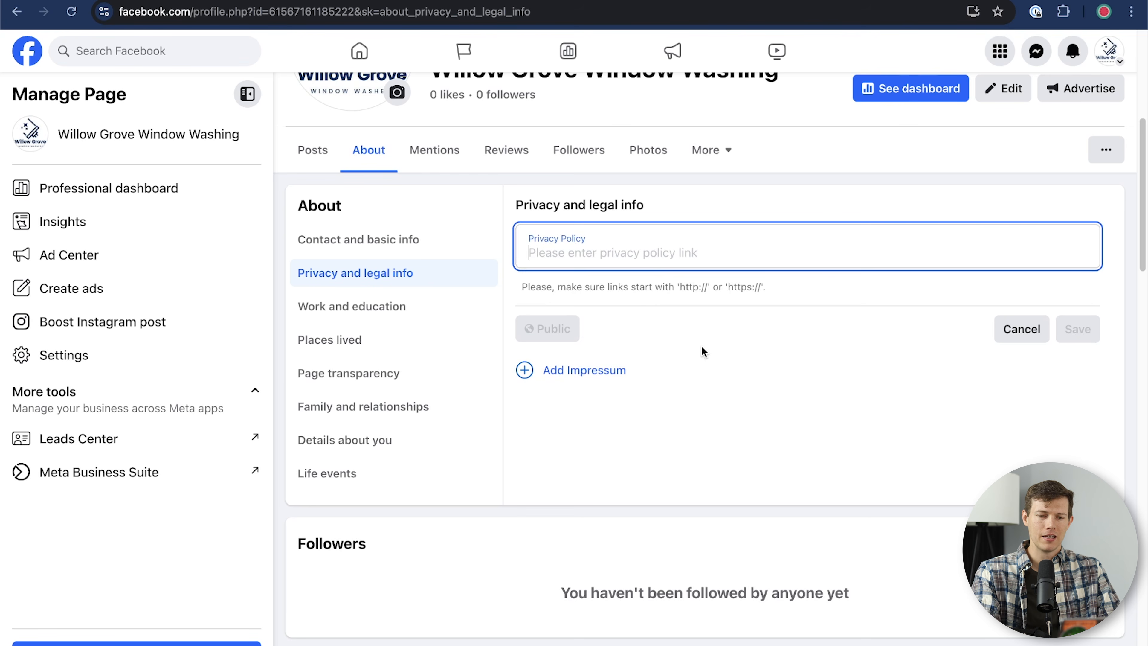
{"action": "left_click", "coordinate": [1003, 329]}
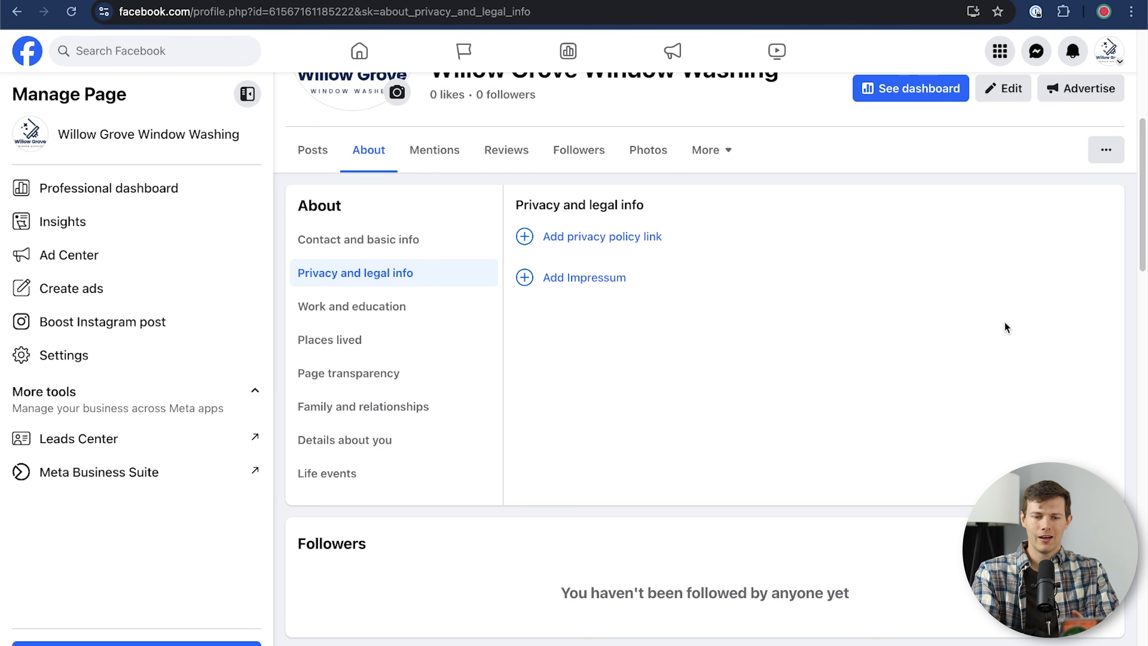
Step: Browse Work and education, Places lived, Page transparency, Family and relationships, then Details about you
{"action": "left_click", "coordinate": [400, 308]}
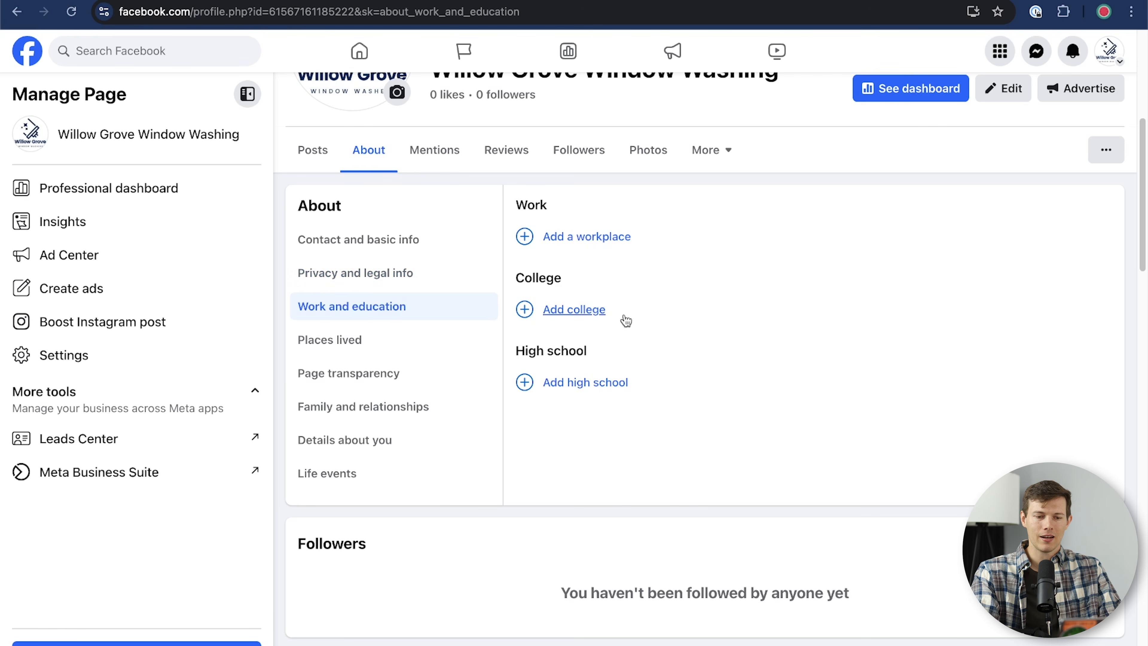
{"action": "left_click", "coordinate": [390, 353]}
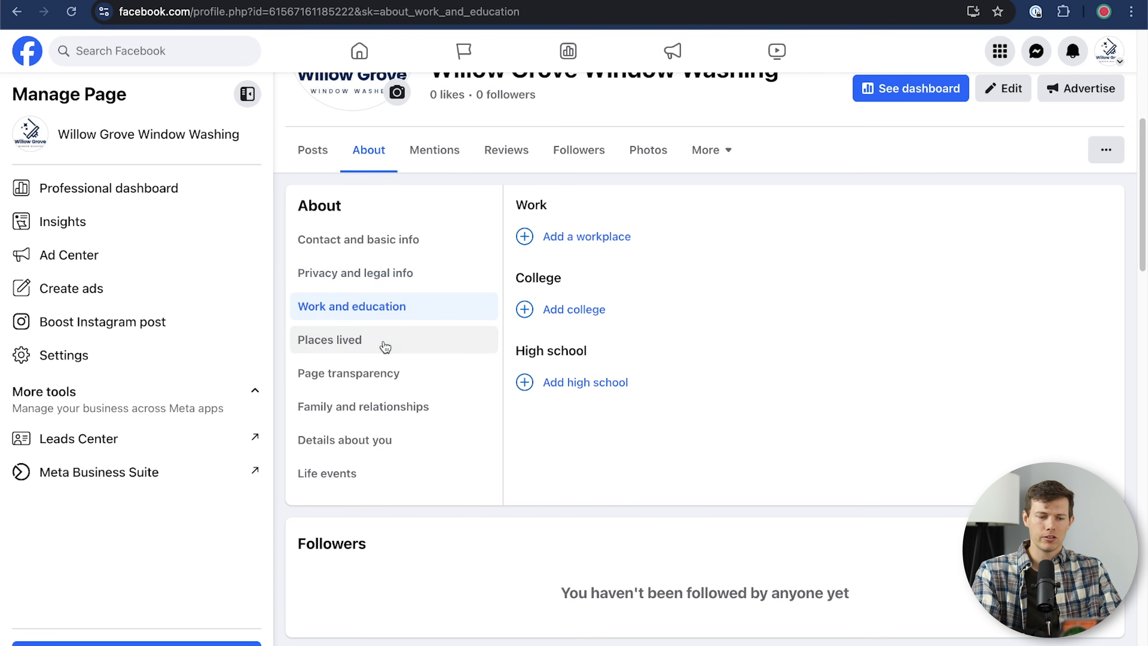
{"action": "left_click", "coordinate": [407, 378]}
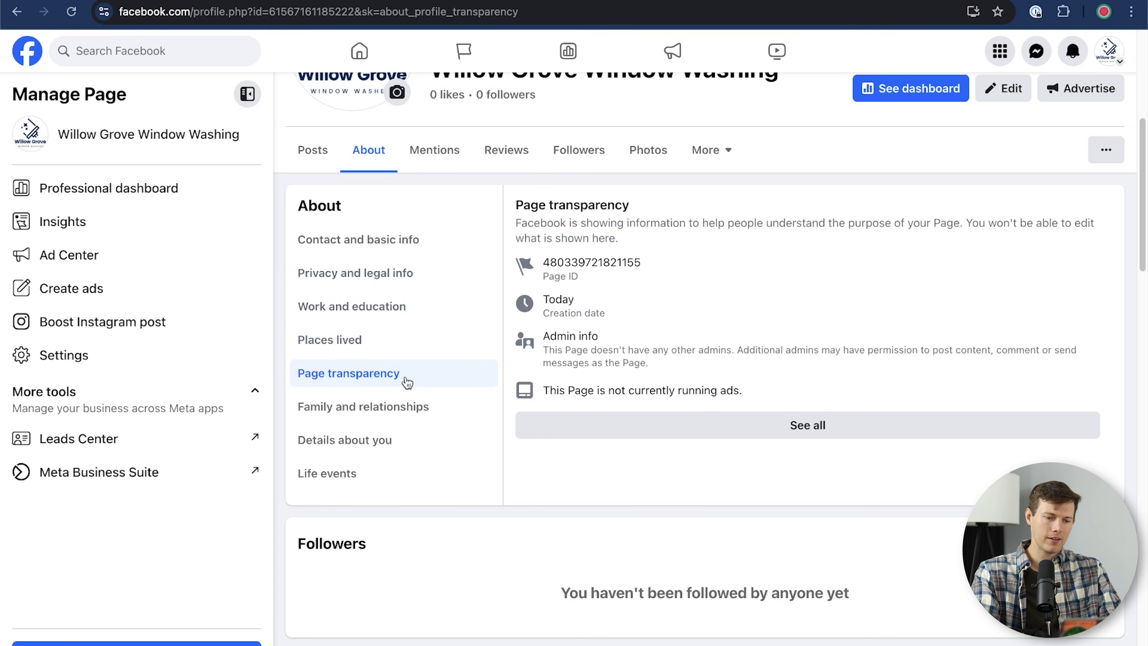
{"action": "left_click", "coordinate": [423, 411]}
{"action": "left_click", "coordinate": [429, 444]}
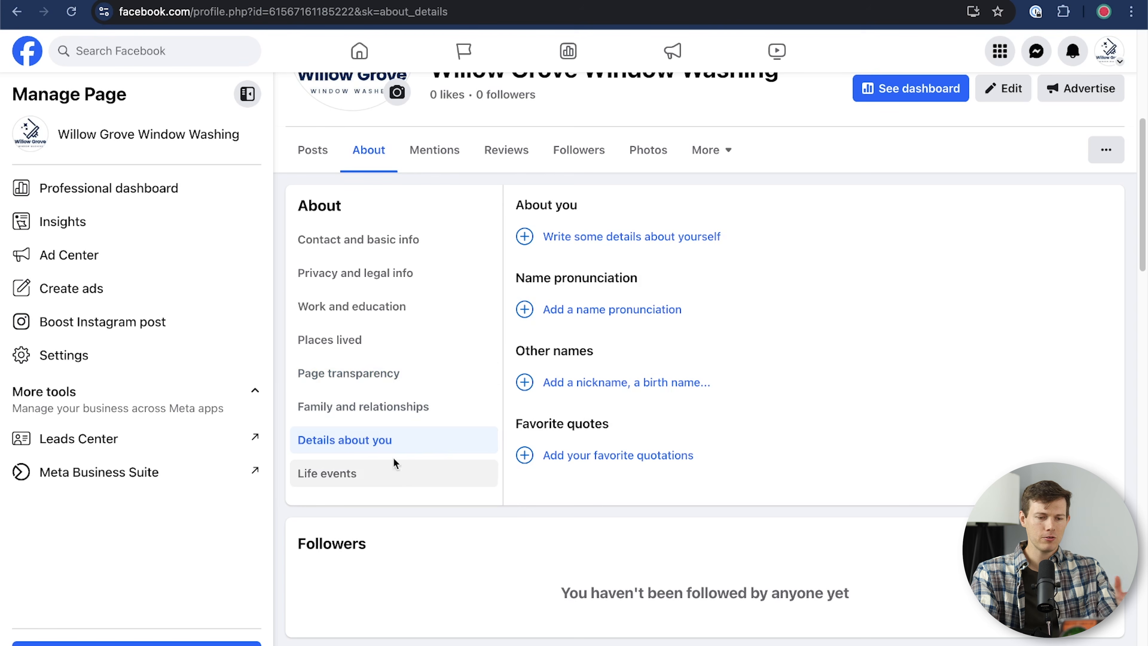
Step: Paste the residential and commercial window cleaning description into About you, save it, and view Life events
{"action": "left_click", "coordinate": [675, 245]}
{"action": "type", "text": "s241017 Facebook Business Page"}
{"action": "key", "text": "super+z"}
{"action": "key", "text": "super+v"}
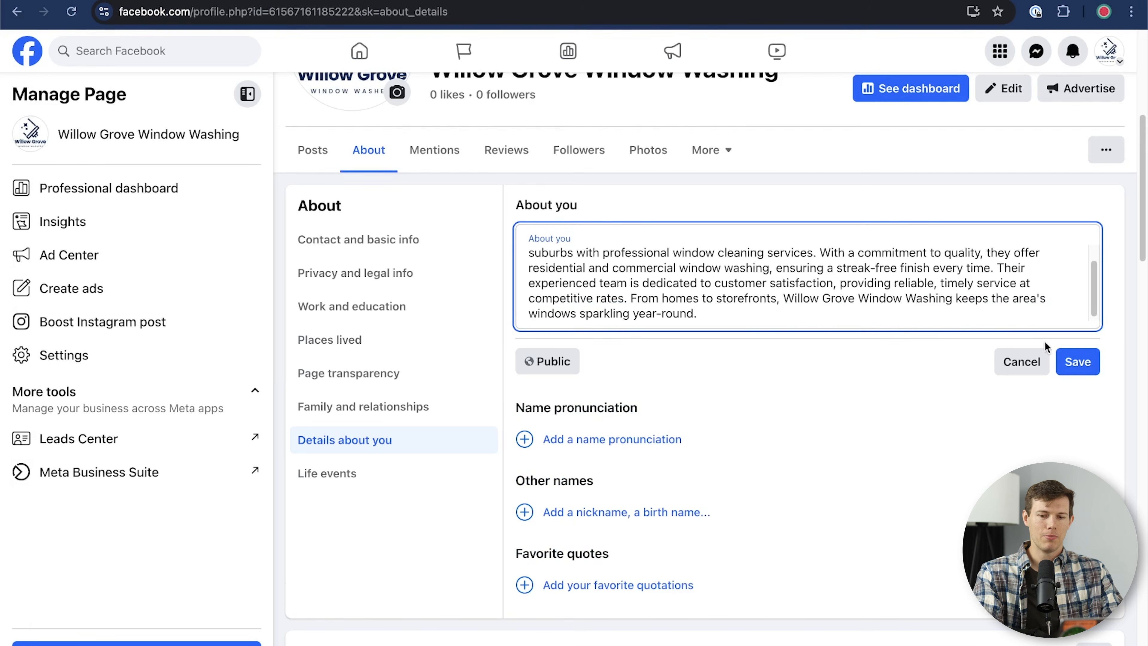
{"action": "left_click", "coordinate": [1082, 369]}
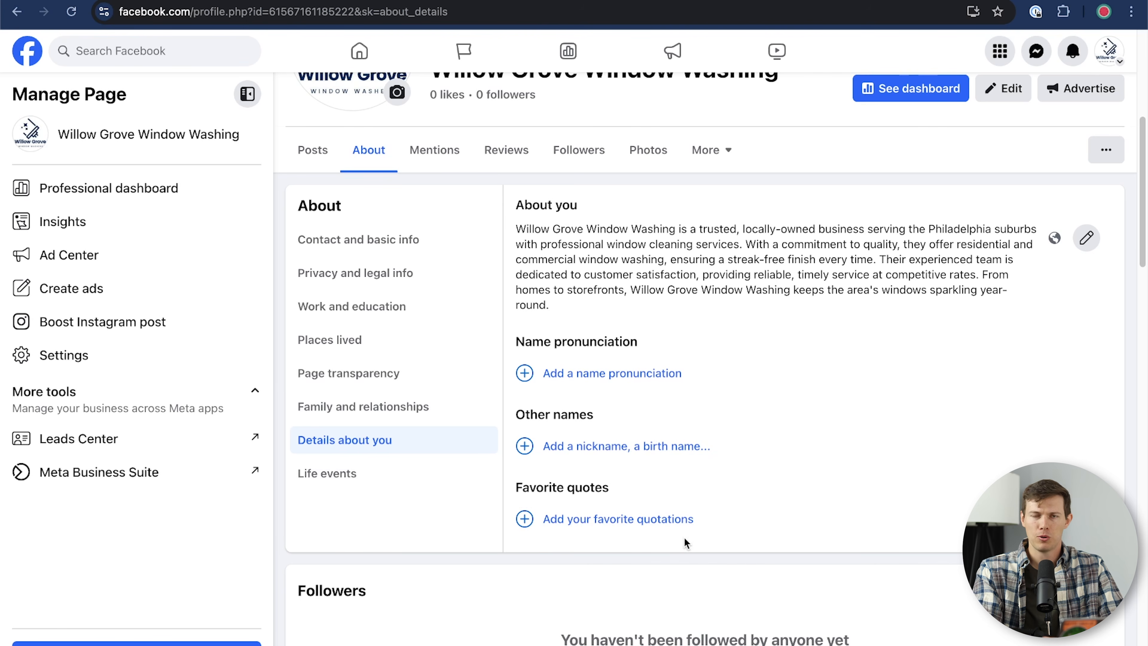
{"action": "left_click", "coordinate": [355, 479]}
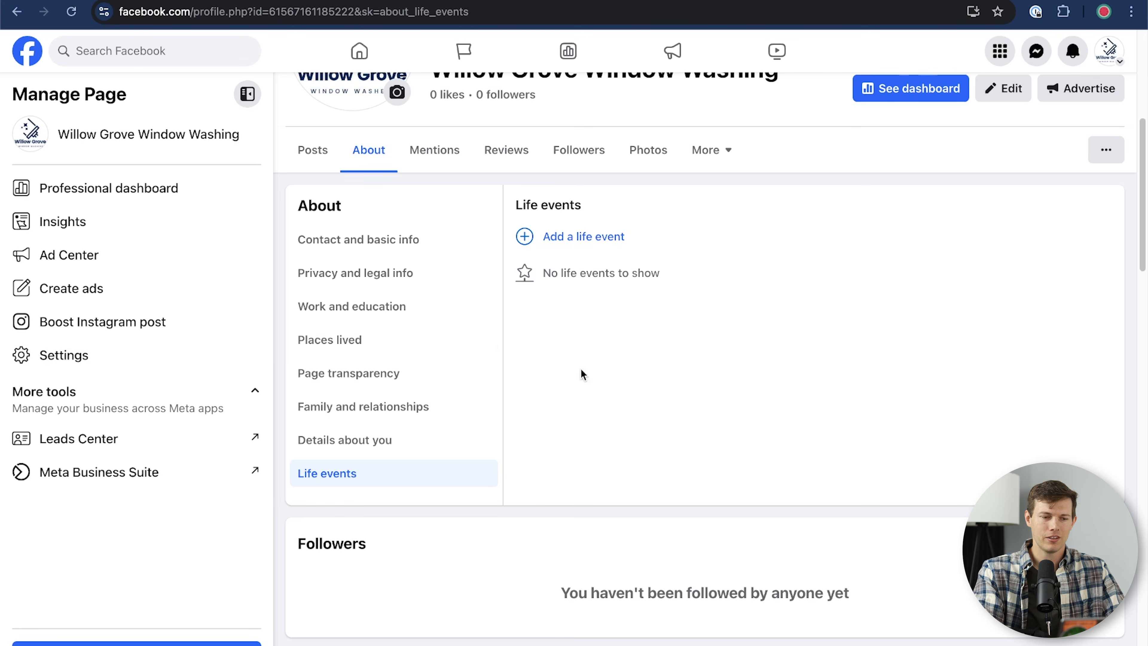
{"action": "left_click", "coordinate": [112, 353]}
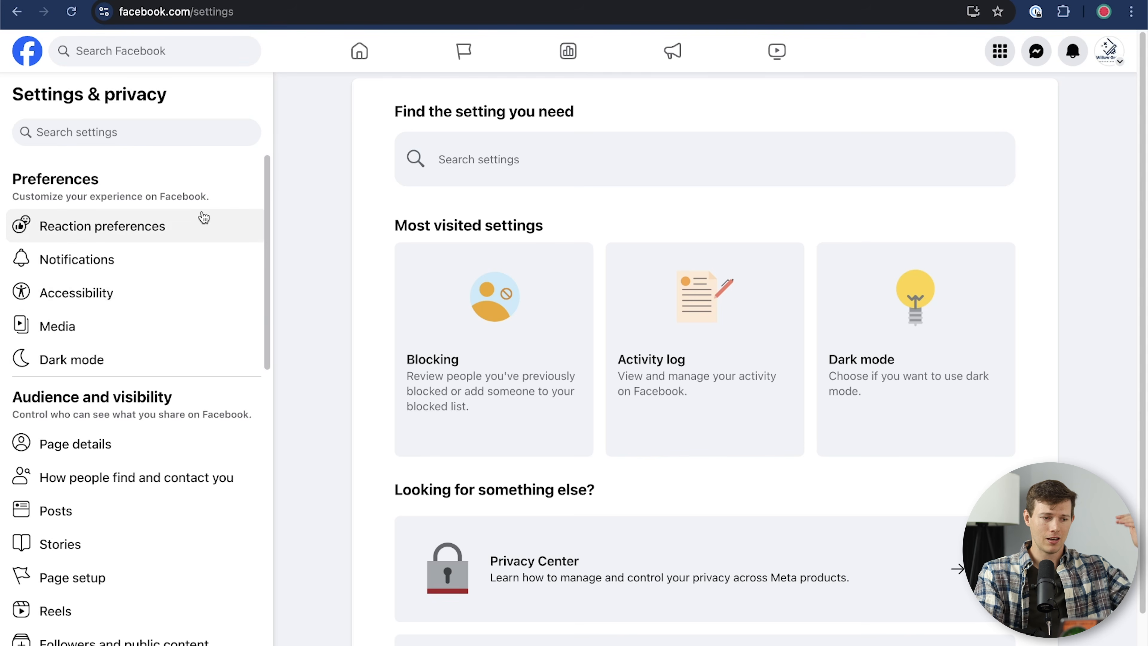
Step: Open the 'How people find and contact you' settings under Audience and visibility
{"action": "scroll", "coordinate": [197, 356], "scroll_direction": "down", "scroll_amount": 3}
{"action": "scroll", "coordinate": [197, 351], "scroll_direction": "down", "scroll_amount": 3}
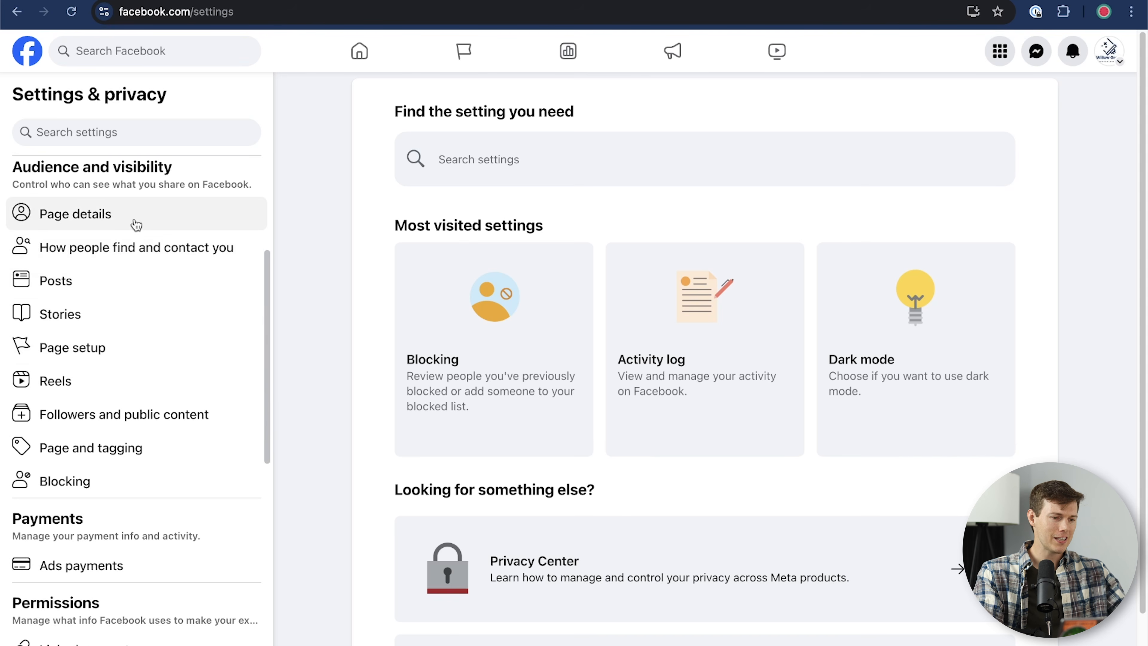
{"action": "left_click", "coordinate": [138, 259]}
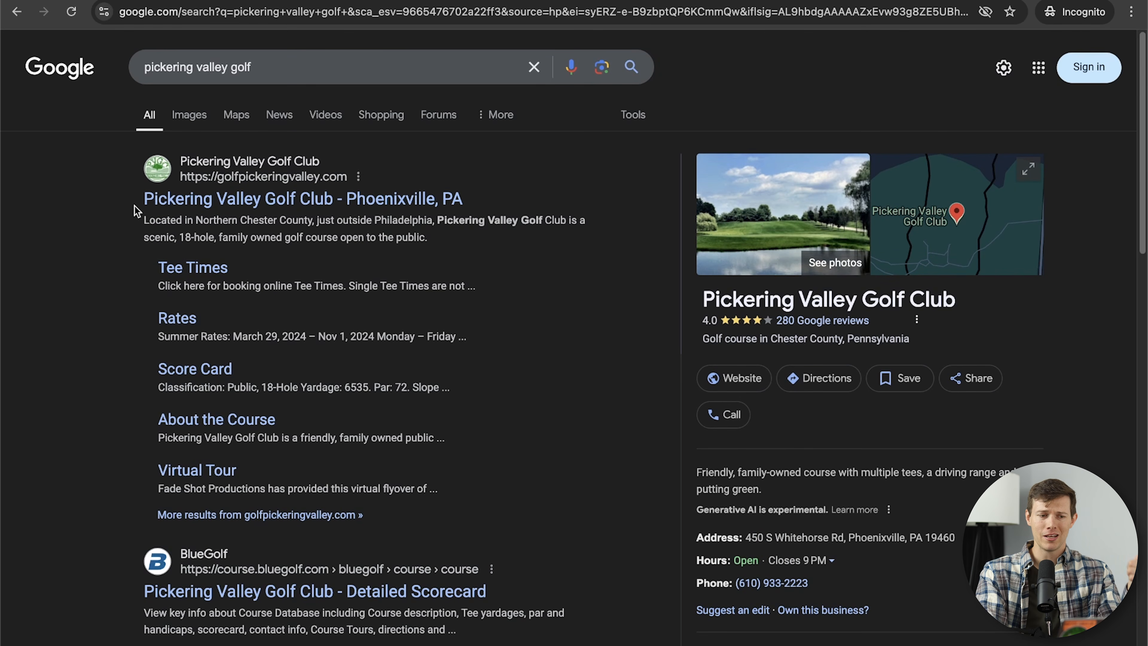
{"action": "scroll", "coordinate": [104, 205], "scroll_direction": "down", "scroll_amount": 3}
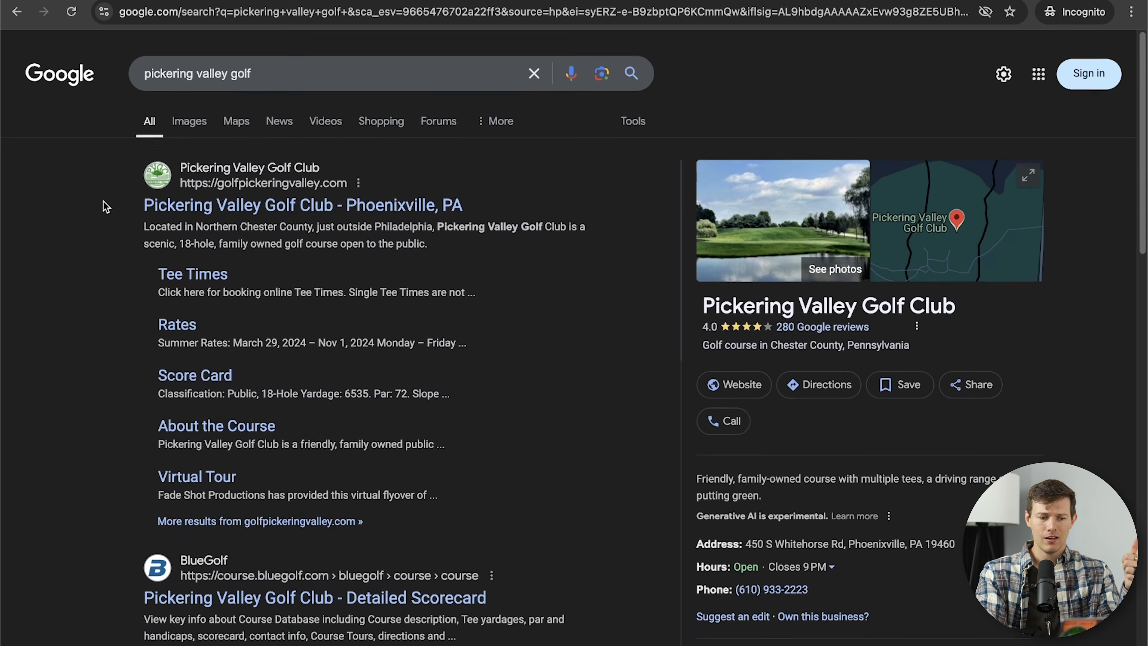
{"action": "scroll", "coordinate": [105, 222], "scroll_direction": "left", "scroll_amount": 5}
{"action": "scroll", "coordinate": [102, 254], "scroll_direction": "right", "scroll_amount": 5}
{"action": "scroll", "coordinate": [102, 238], "scroll_direction": "down", "scroll_amount": 6}
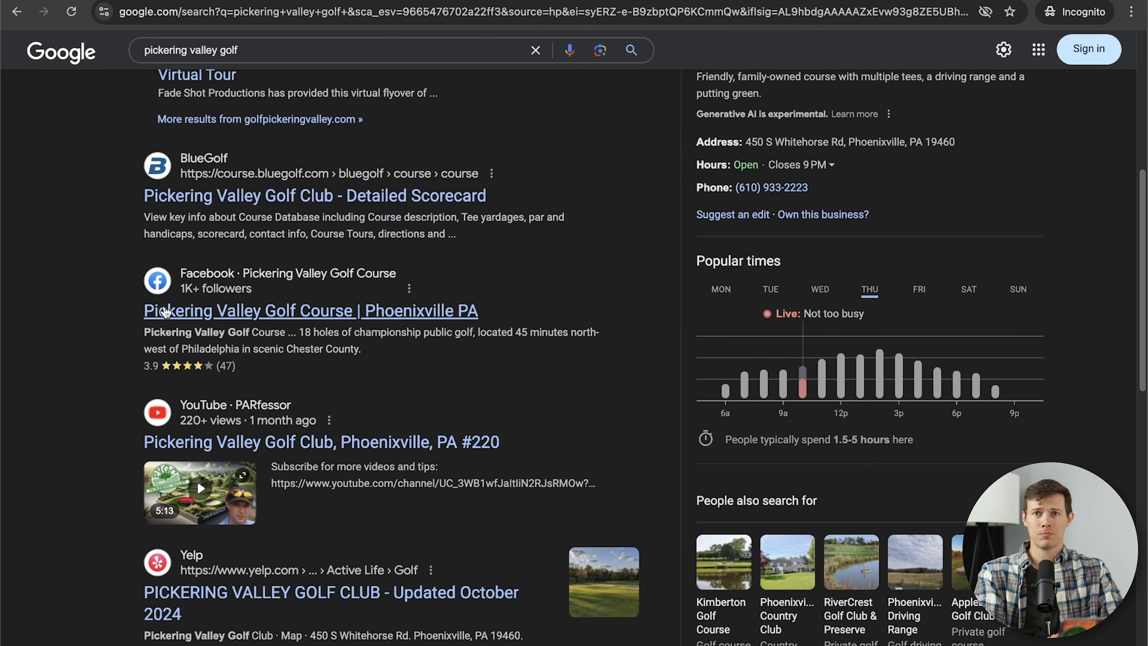
{"action": "scroll", "coordinate": [165, 312], "scroll_direction": "up", "scroll_amount": 6}
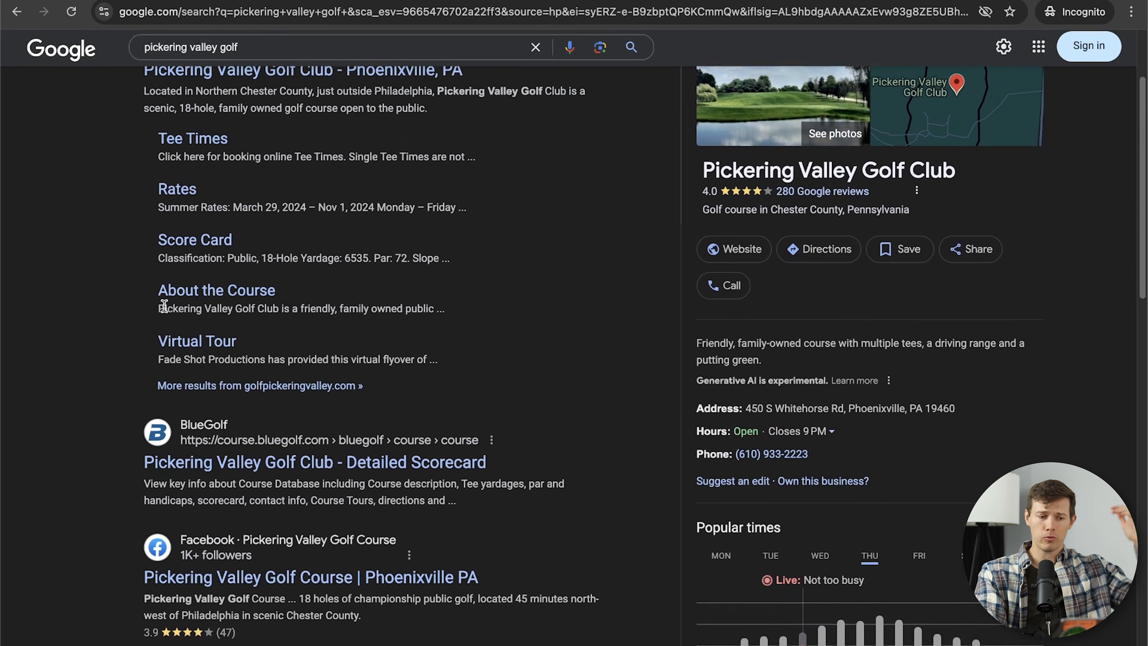
{"action": "scroll", "coordinate": [164, 306], "scroll_direction": "up", "scroll_amount": 1}
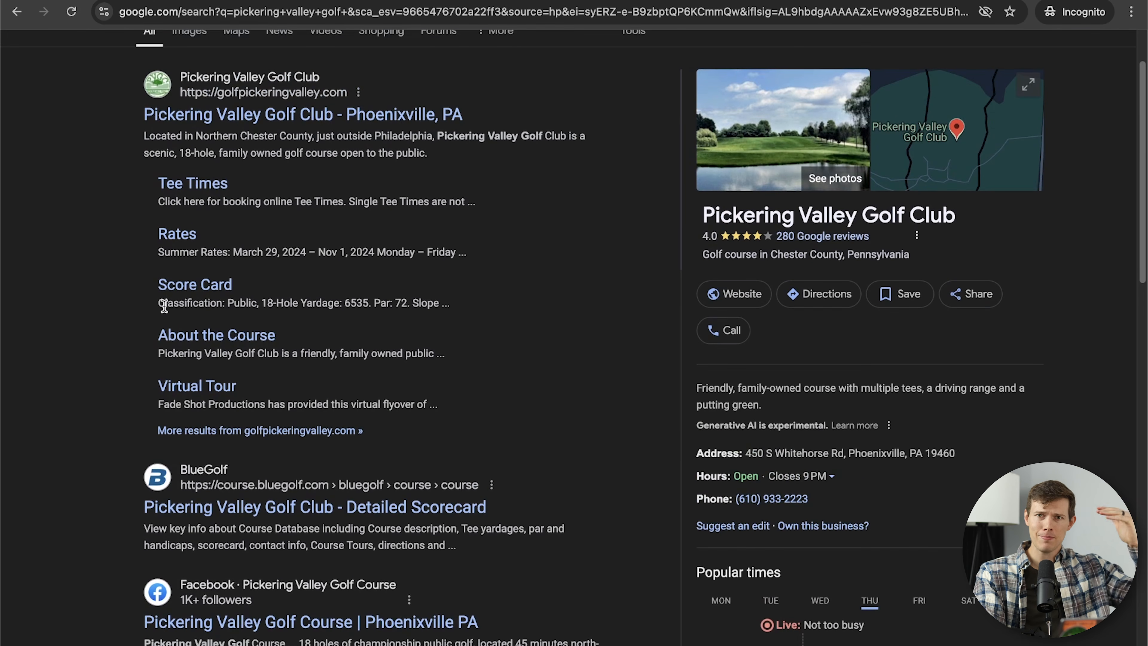
{"action": "scroll", "coordinate": [164, 306], "scroll_direction": "up", "scroll_amount": 2}
{"action": "scroll", "coordinate": [164, 306], "scroll_direction": "down", "scroll_amount": 5}
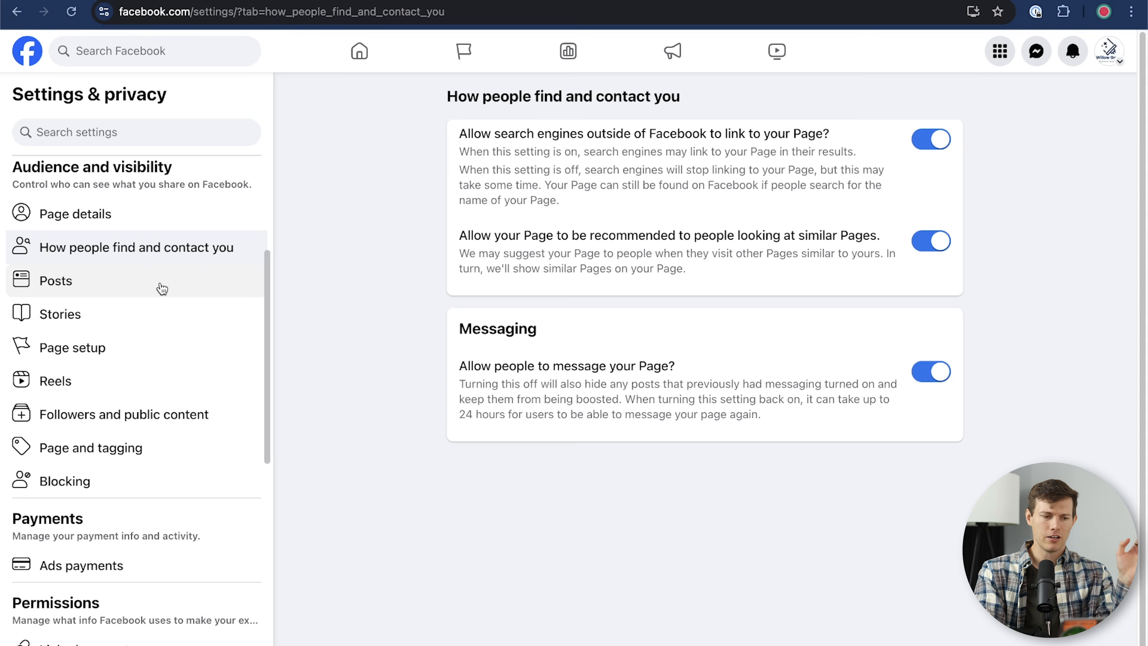
Step: Browse the Page's Posts, Stories, Page setup, advanced messaging and Reels settings
{"action": "left_click", "coordinate": [161, 287]}
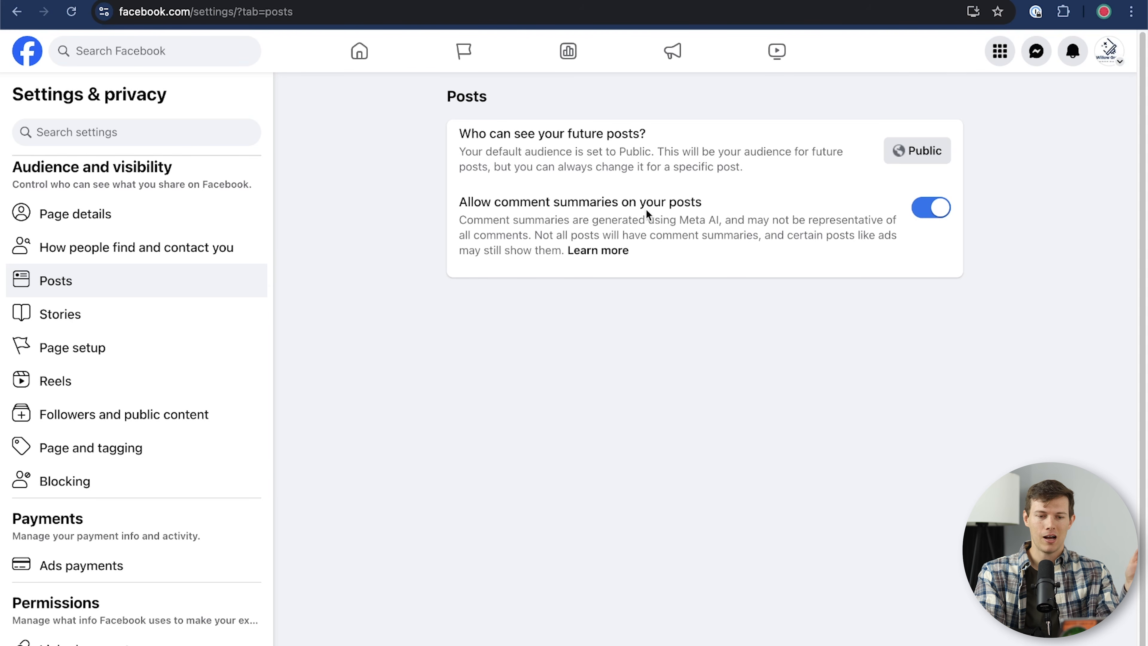
{"action": "left_click", "coordinate": [90, 314]}
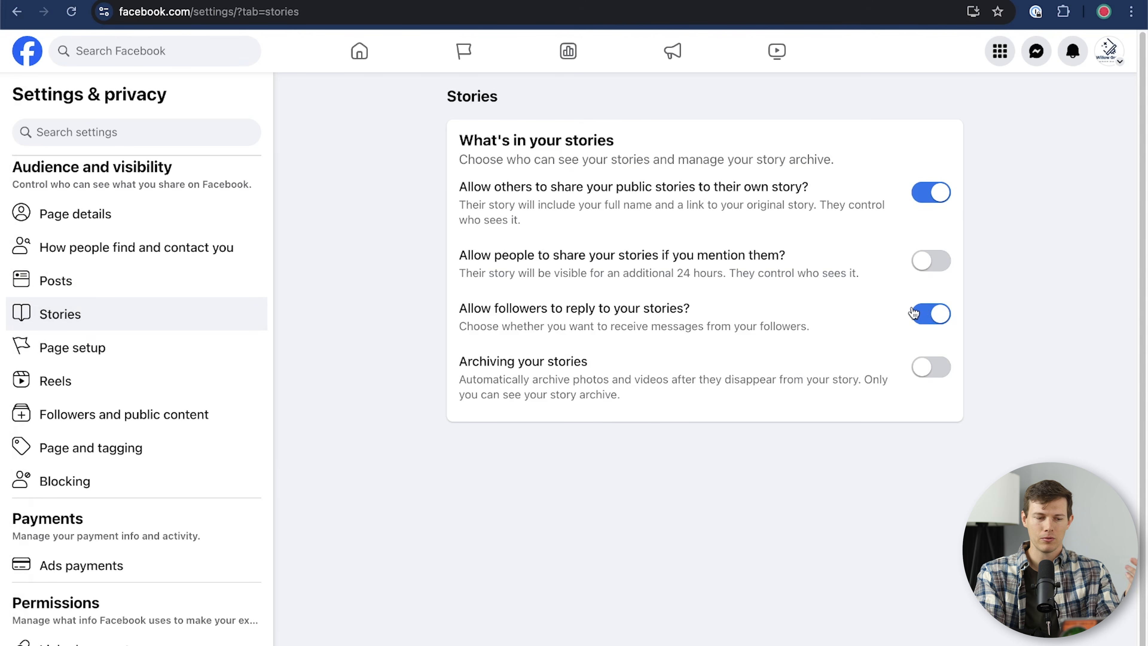
{"action": "left_click", "coordinate": [86, 355]}
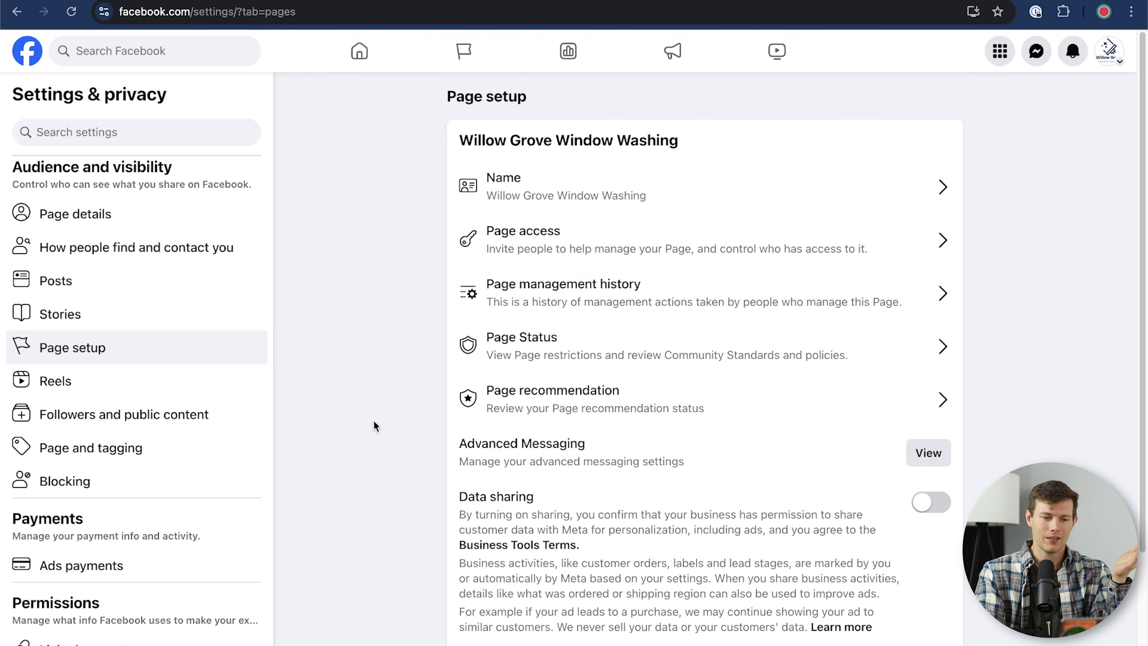
{"action": "scroll", "coordinate": [374, 420], "scroll_direction": "down", "scroll_amount": 3}
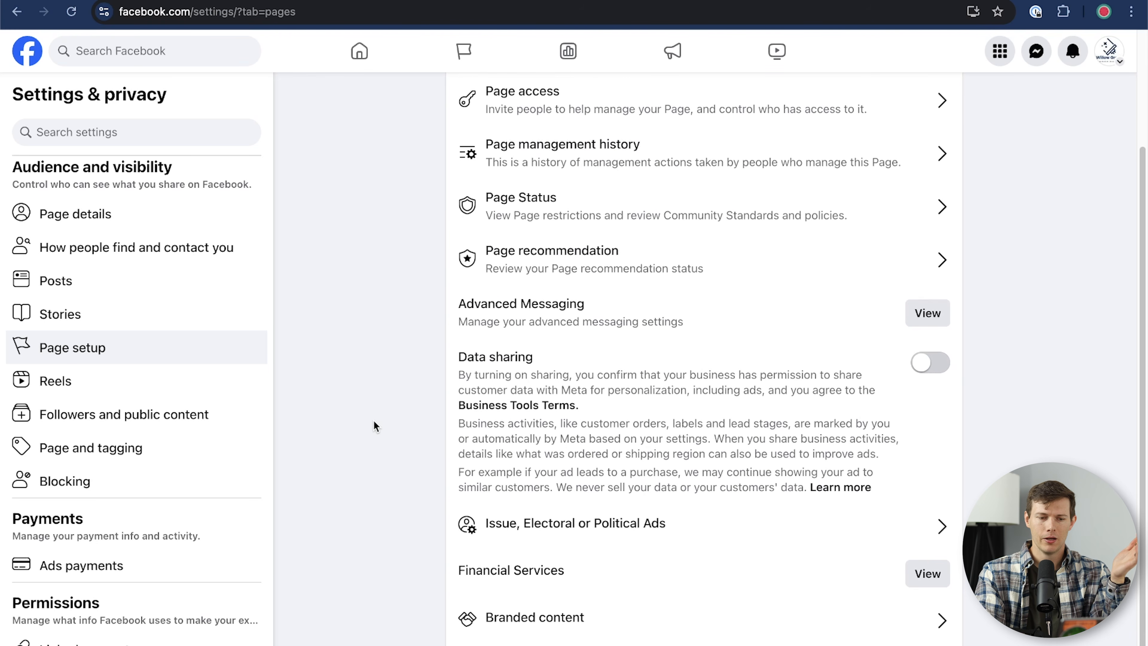
{"action": "left_click", "coordinate": [920, 317]}
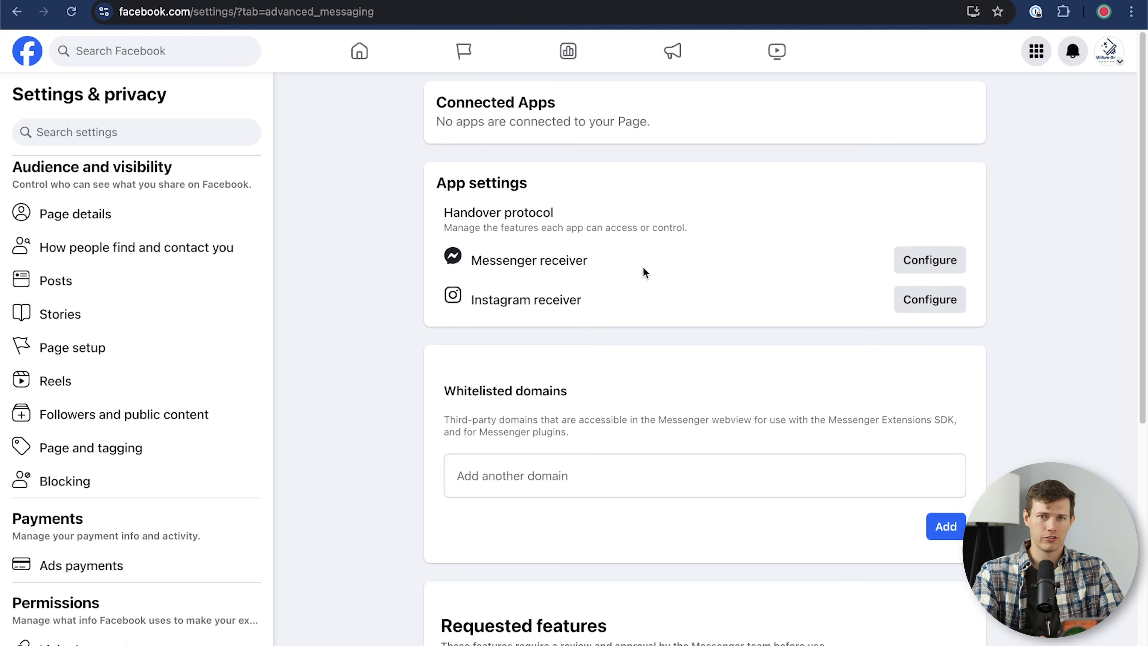
{"action": "scroll", "coordinate": [154, 449], "scroll_direction": "down", "scroll_amount": 1}
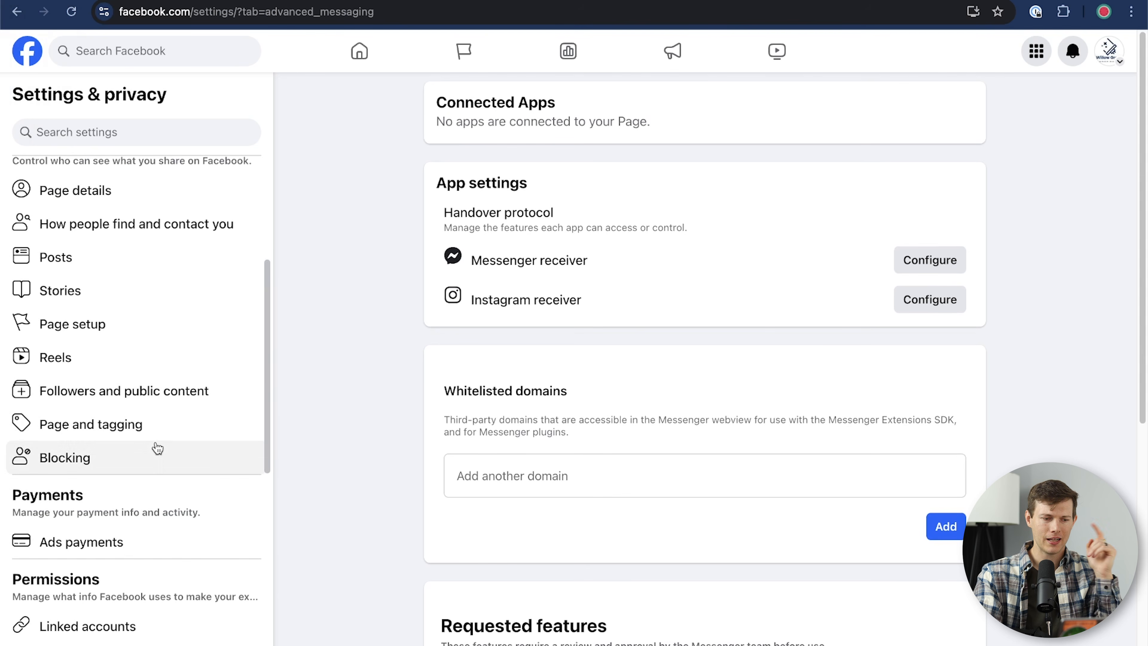
{"action": "left_click", "coordinate": [154, 363]}
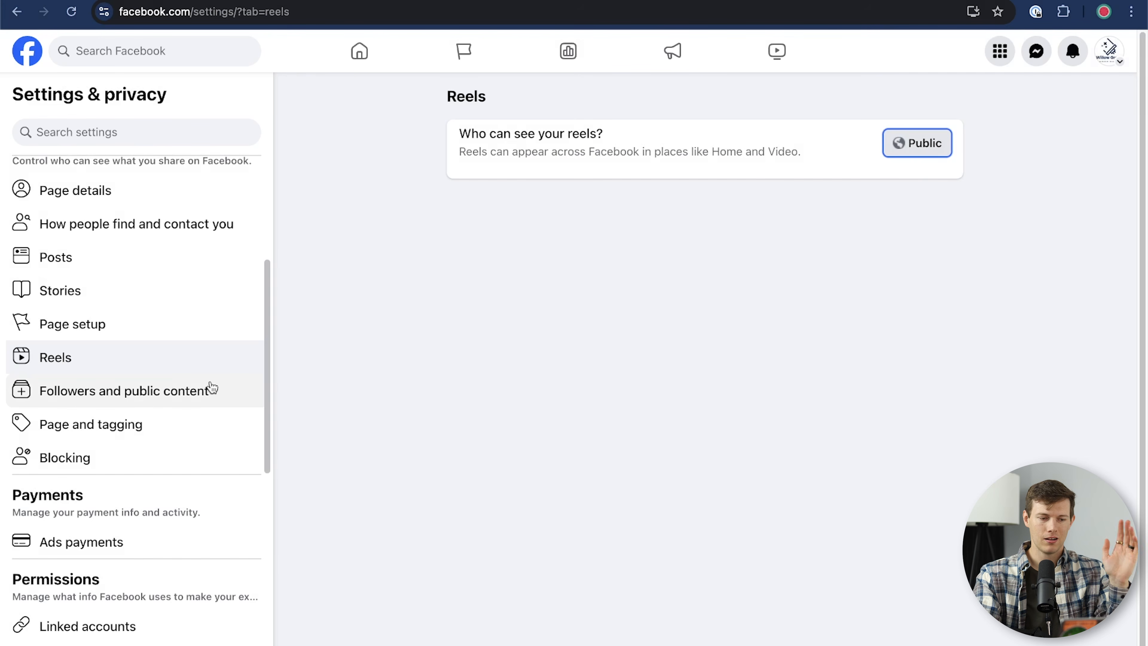
Step: Switch on 'Hide posts and comments with profanity' in Followers and public content settings
{"action": "left_click", "coordinate": [157, 401]}
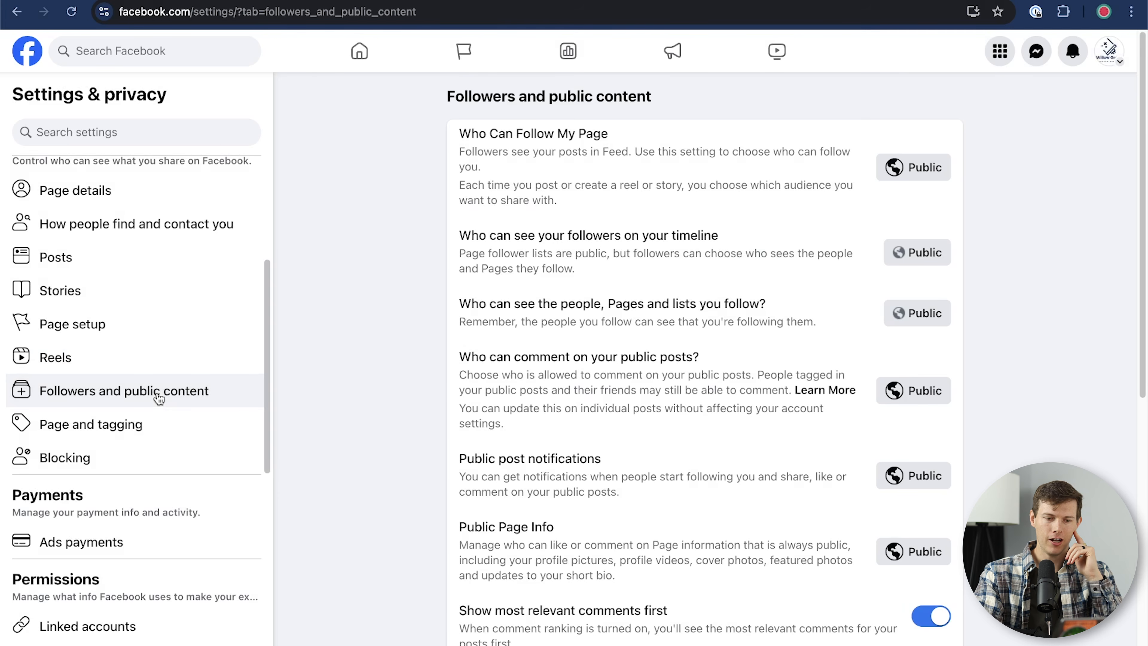
{"action": "scroll", "coordinate": [632, 312], "scroll_direction": "down", "scroll_amount": 10}
{"action": "scroll", "coordinate": [610, 317], "scroll_direction": "up", "scroll_amount": 1}
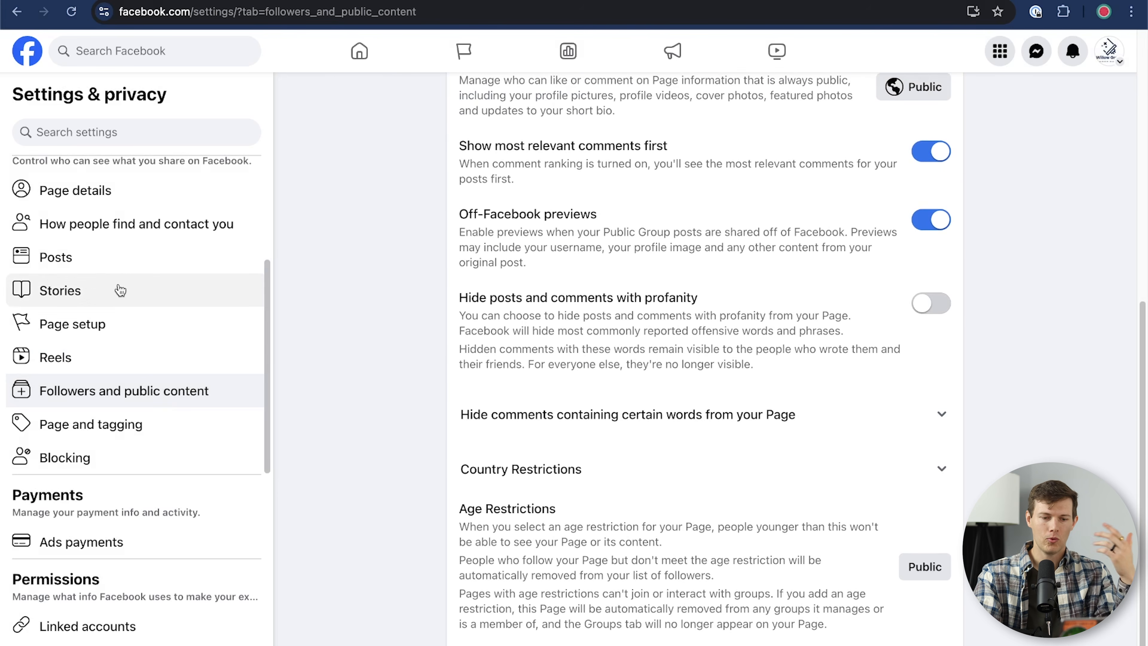
{"action": "scroll", "coordinate": [768, 319], "scroll_direction": "up", "scroll_amount": 3}
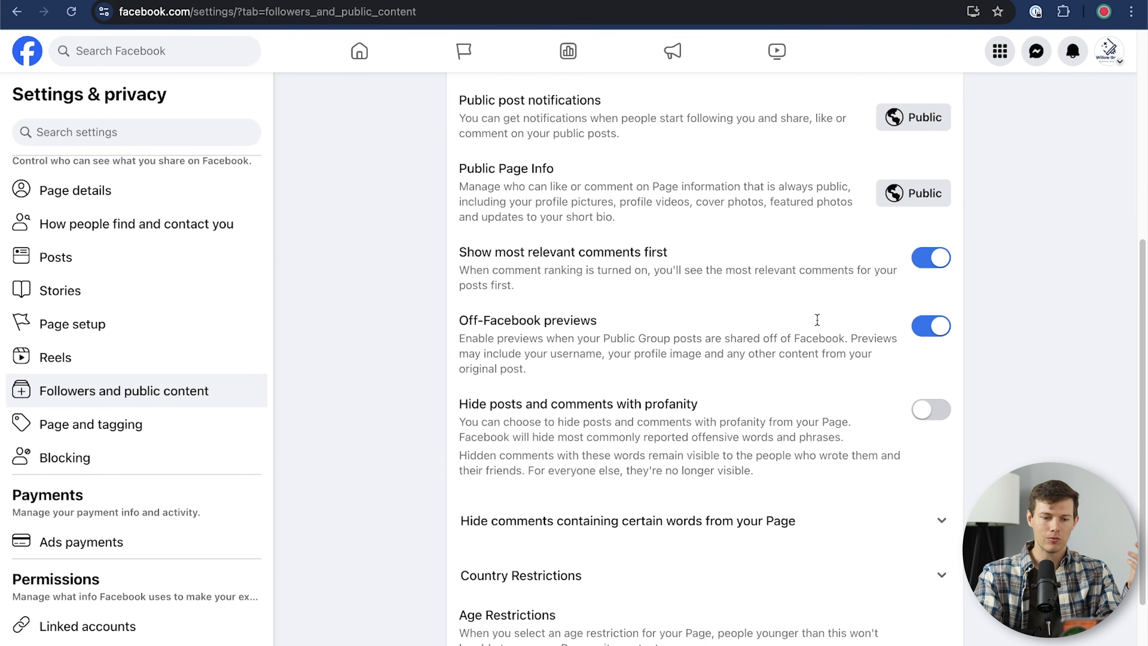
{"action": "left_click_drag", "start_coordinate": [606, 413], "coordinate": [720, 415]}
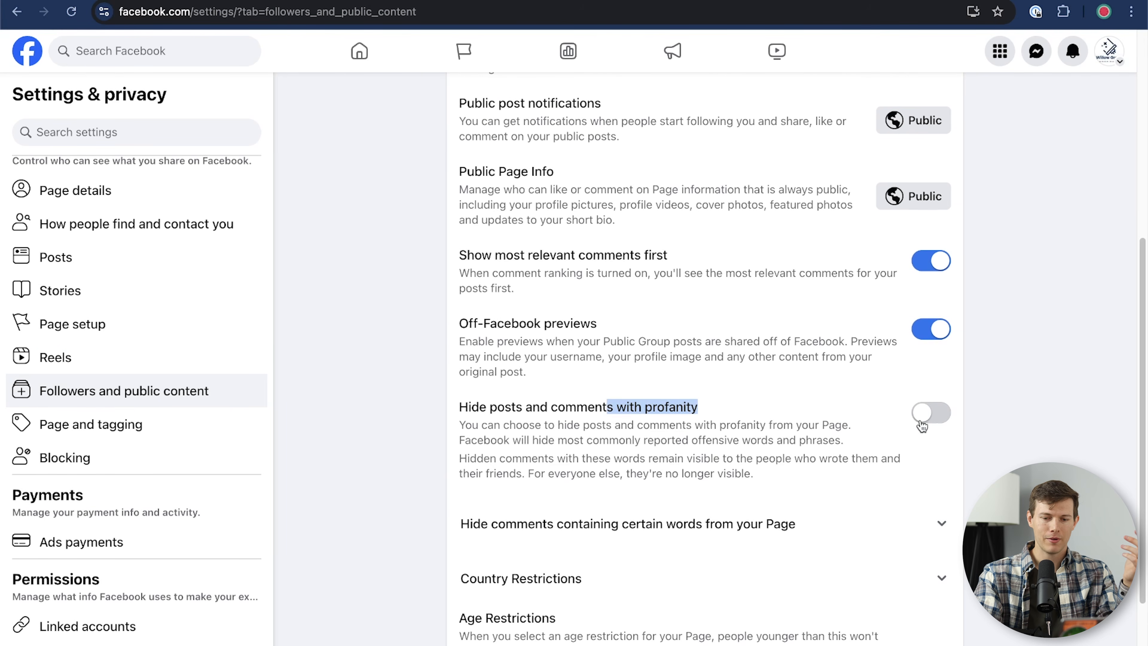
{"action": "left_click", "coordinate": [930, 412]}
{"action": "left_click", "coordinate": [797, 437]}
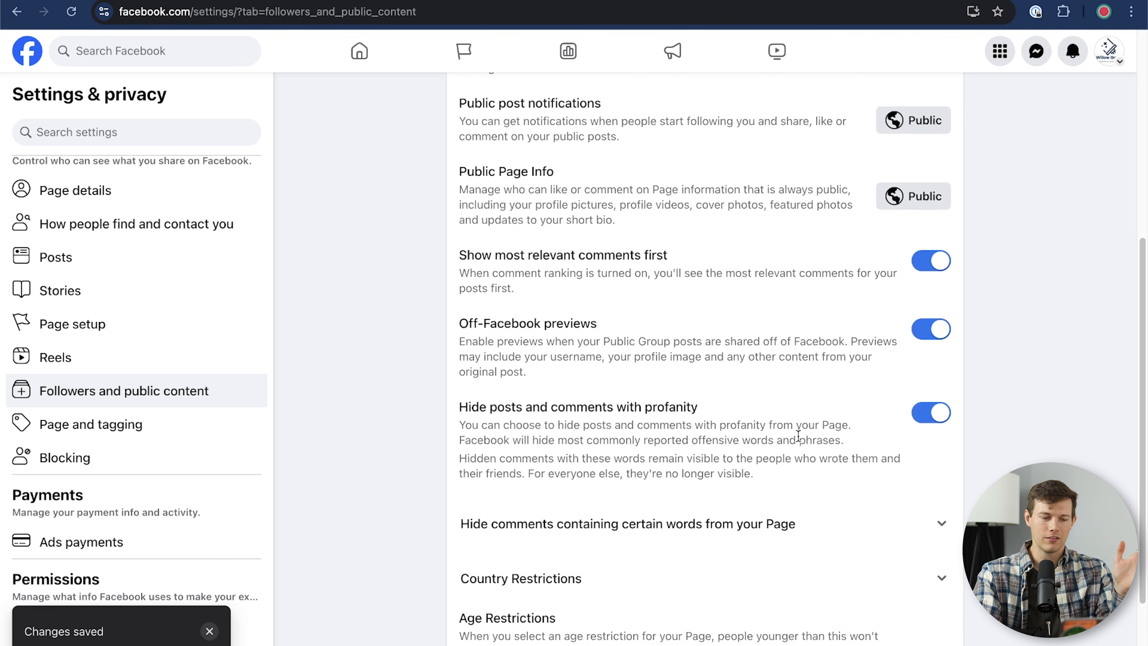
{"action": "scroll", "coordinate": [873, 445], "scroll_direction": "up", "scroll_amount": 6}
{"action": "scroll", "coordinate": [873, 446], "scroll_direction": "down", "scroll_amount": 8}
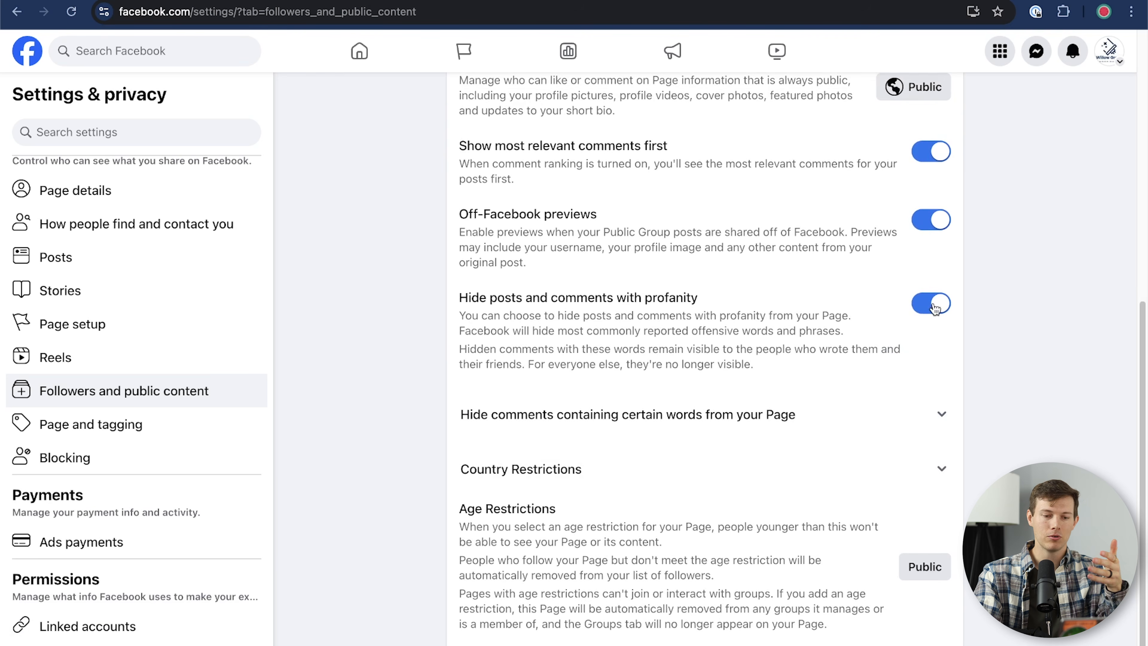
Step: Review the Page and tagging toggles, including the tag review option
{"action": "left_click", "coordinate": [179, 430]}
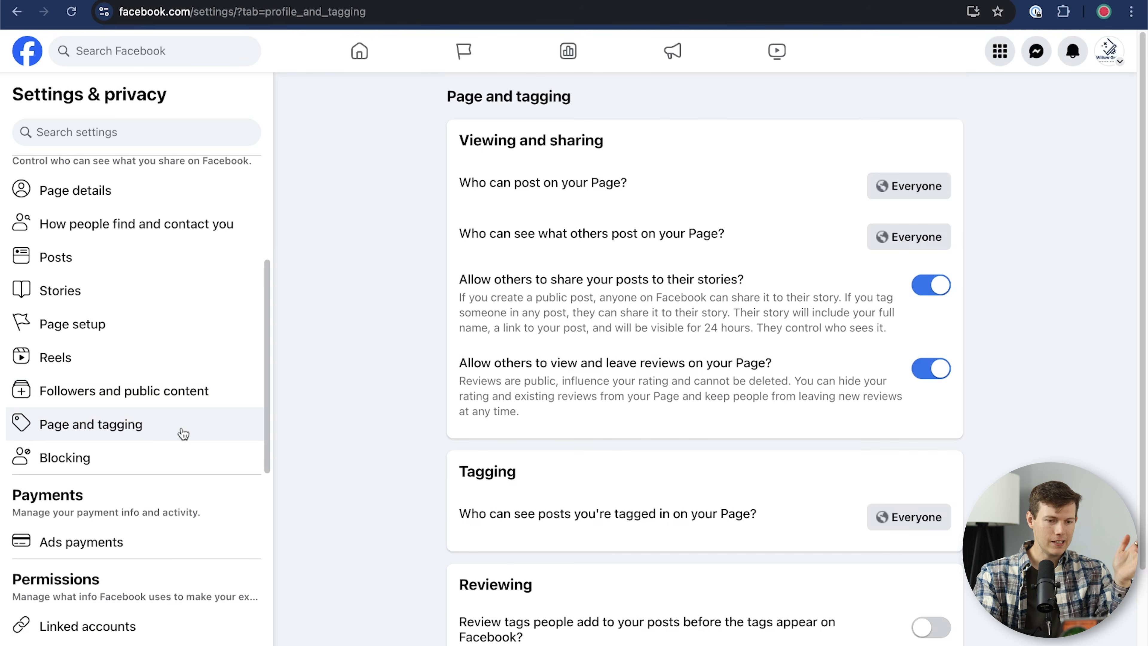
{"action": "scroll", "coordinate": [475, 337], "scroll_direction": "down", "scroll_amount": 2}
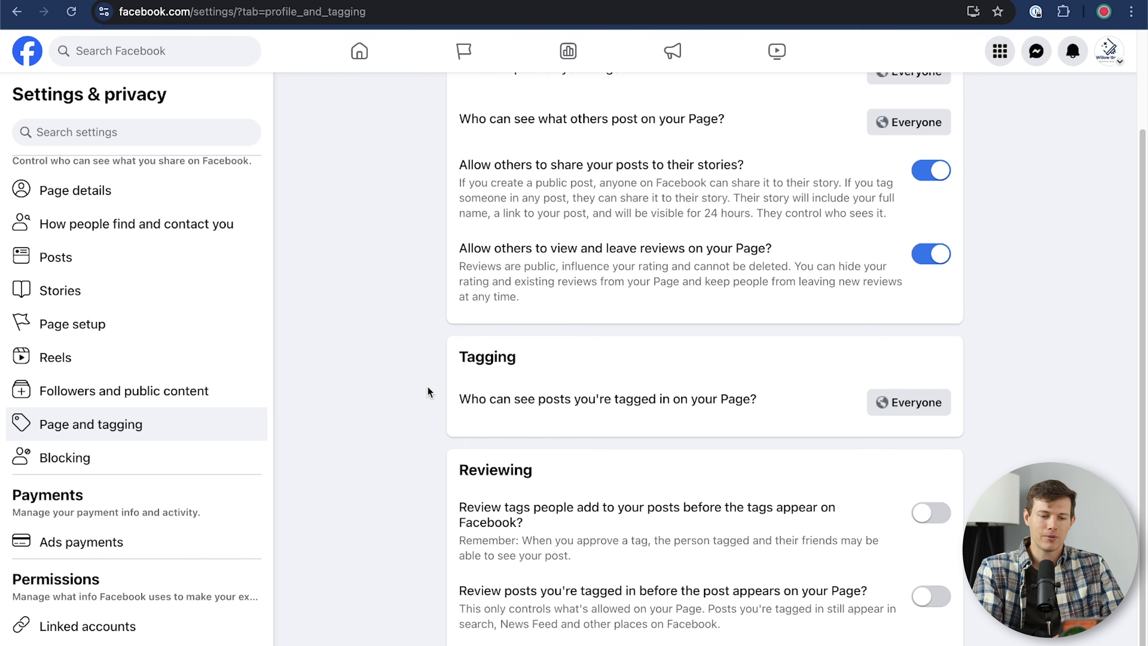
{"action": "left_click_drag", "start_coordinate": [537, 523], "coordinate": [448, 506]}
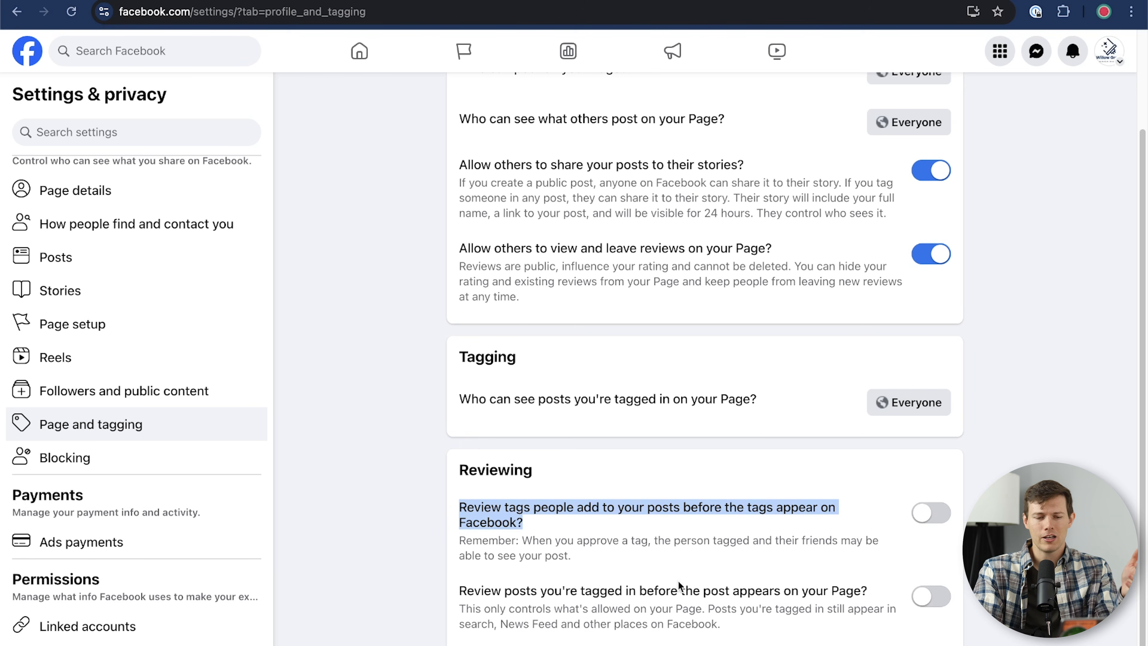
{"action": "left_click", "coordinate": [639, 528]}
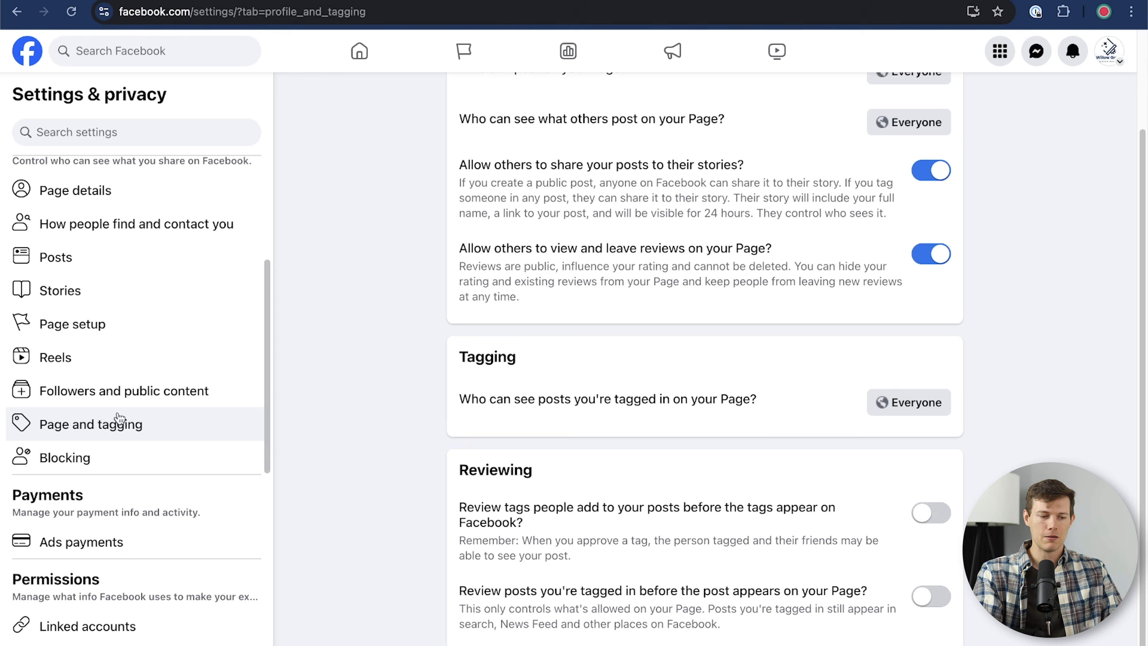
Step: Open the Page's Blocking settings and scroll through them
{"action": "left_click", "coordinate": [143, 457]}
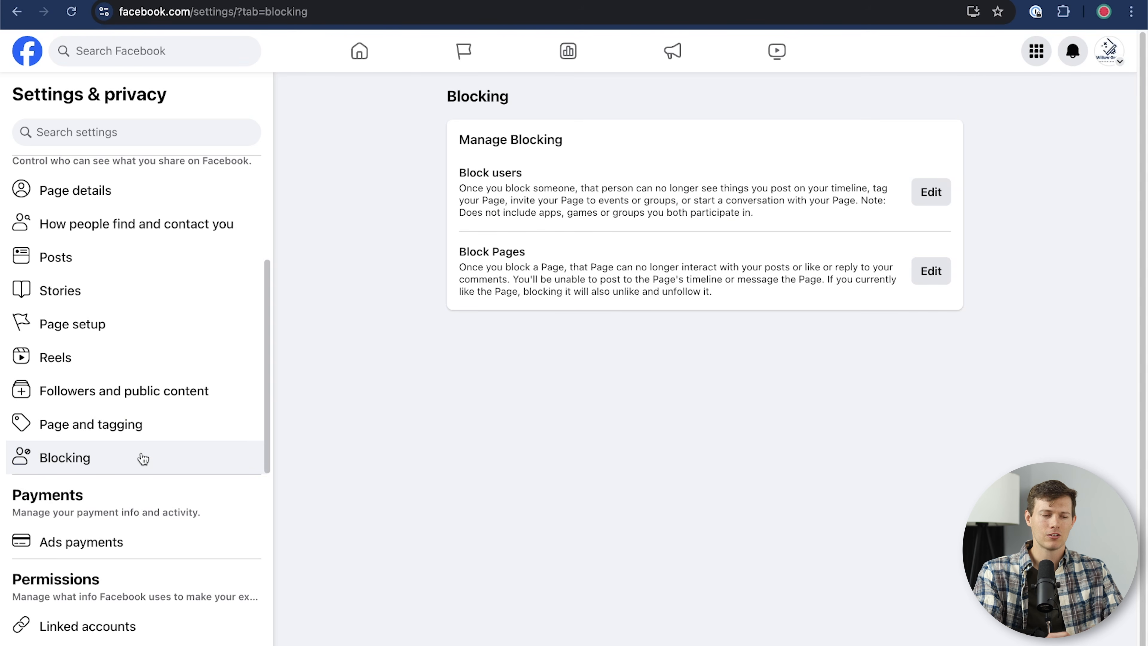
{"action": "scroll", "coordinate": [163, 545], "scroll_direction": "down", "scroll_amount": 5}
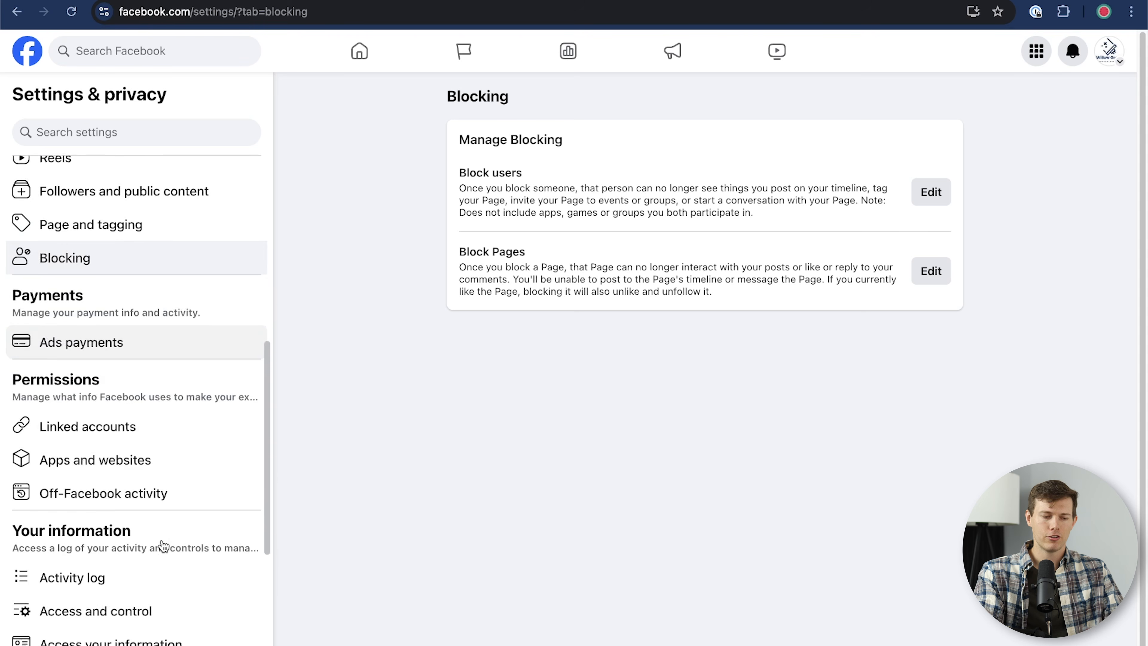
{"action": "scroll", "coordinate": [163, 545], "scroll_direction": "down", "scroll_amount": 2}
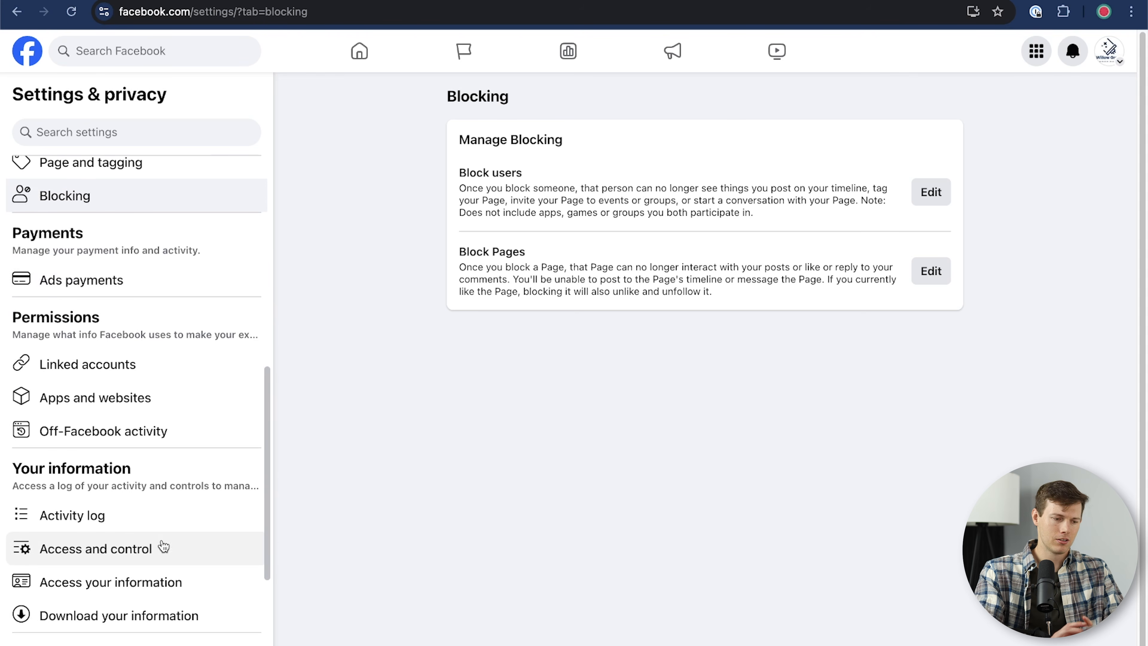
{"action": "scroll", "coordinate": [161, 242], "scroll_direction": "up", "scroll_amount": 1}
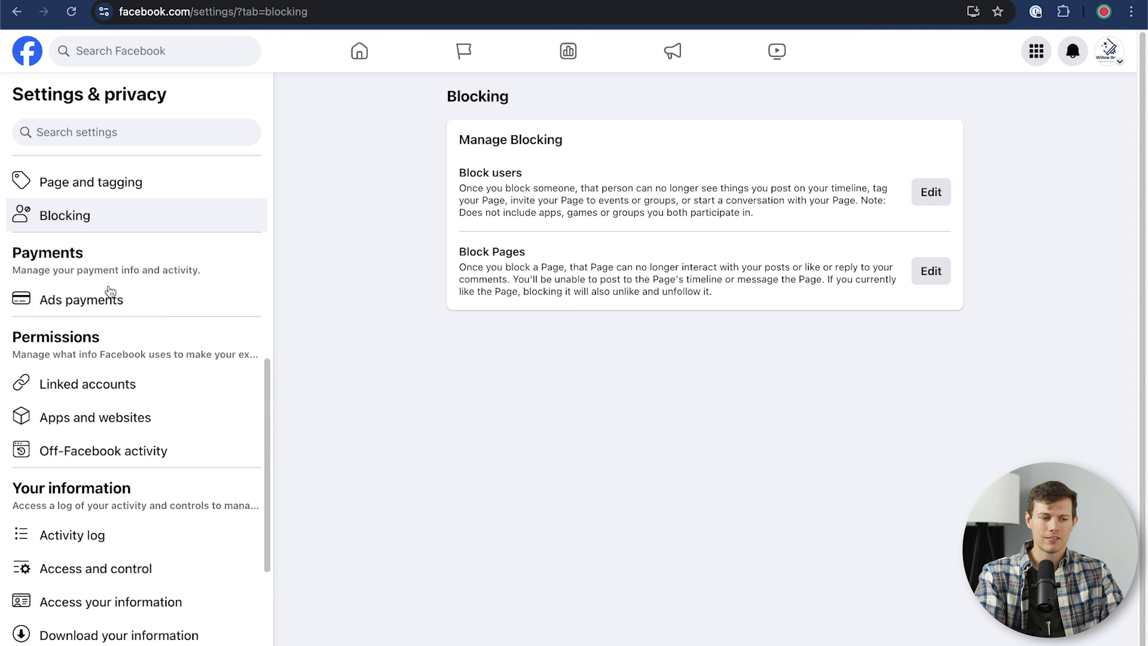
{"action": "scroll", "coordinate": [153, 310], "scroll_direction": "down", "scroll_amount": 2}
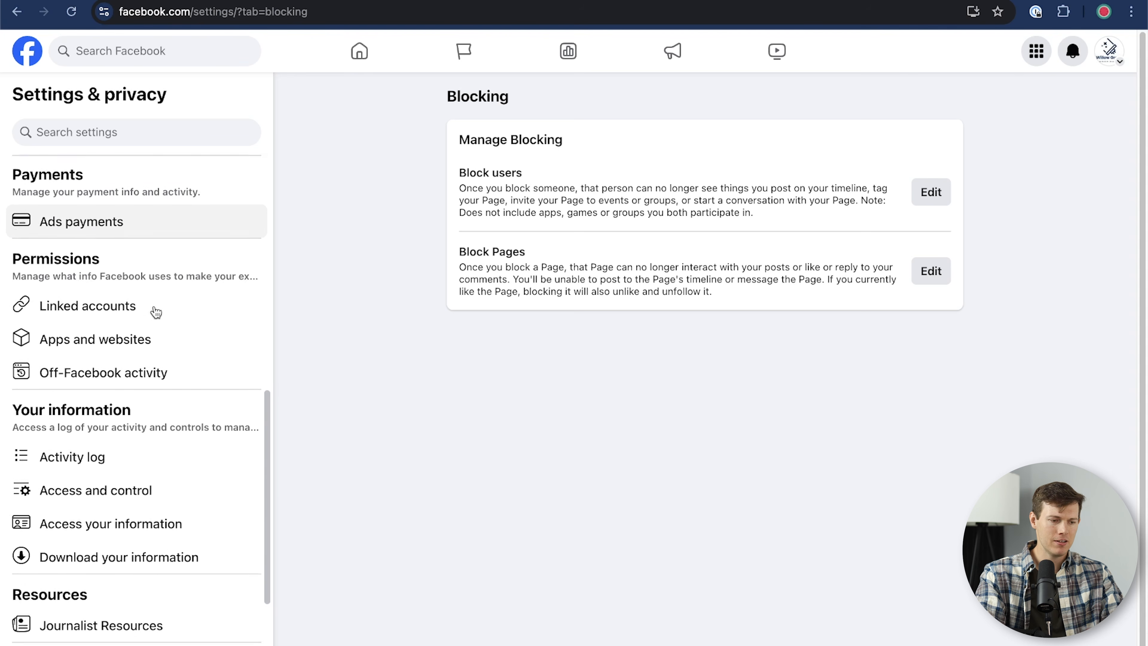
{"action": "scroll", "coordinate": [154, 312], "scroll_direction": "down", "scroll_amount": 5}
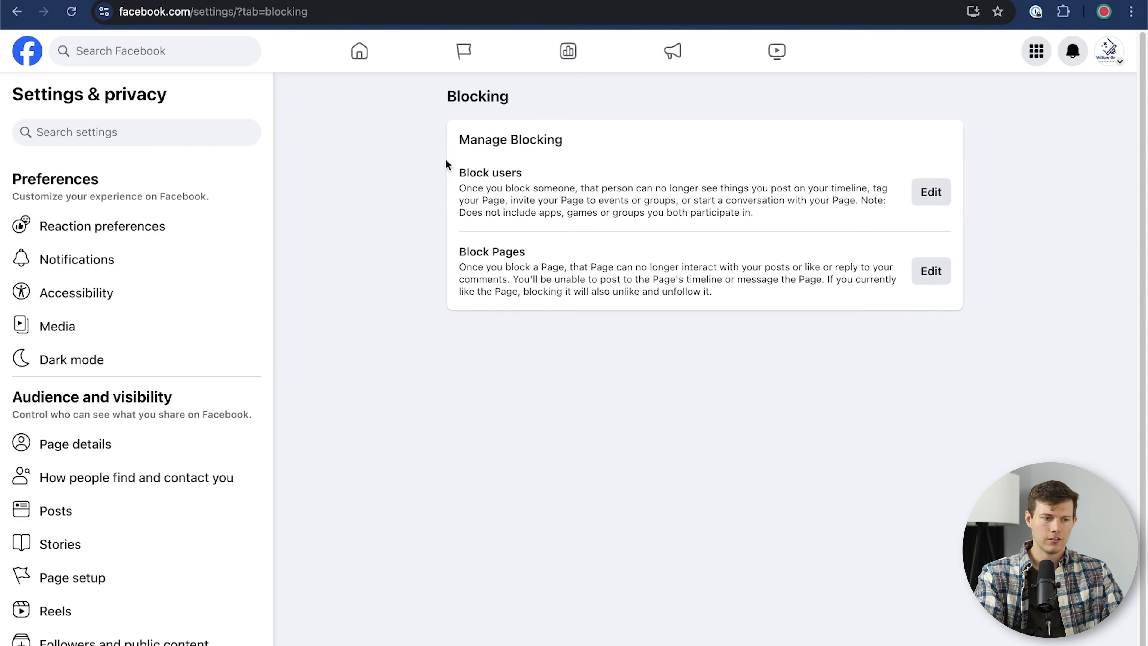
{"action": "left_click", "coordinate": [1109, 51]}
Step: Switch to the Willow Grove Window Washing Page and open A/B Tests in its Professional dashboard
{"action": "left_click", "coordinate": [1037, 104]}
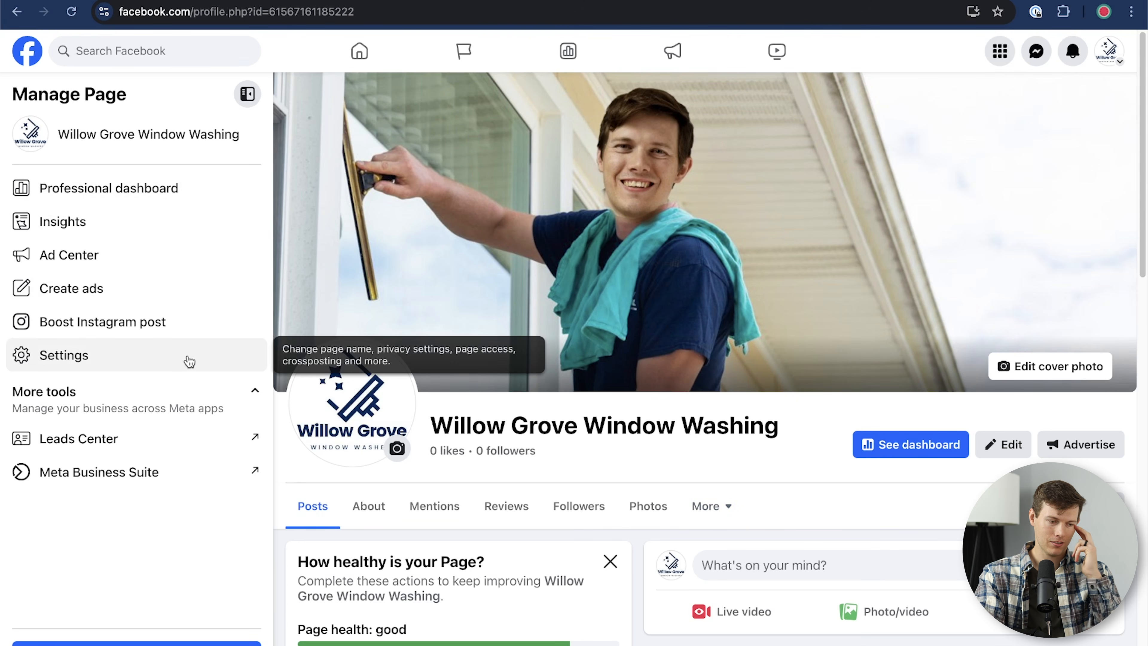
{"action": "left_click", "coordinate": [110, 195]}
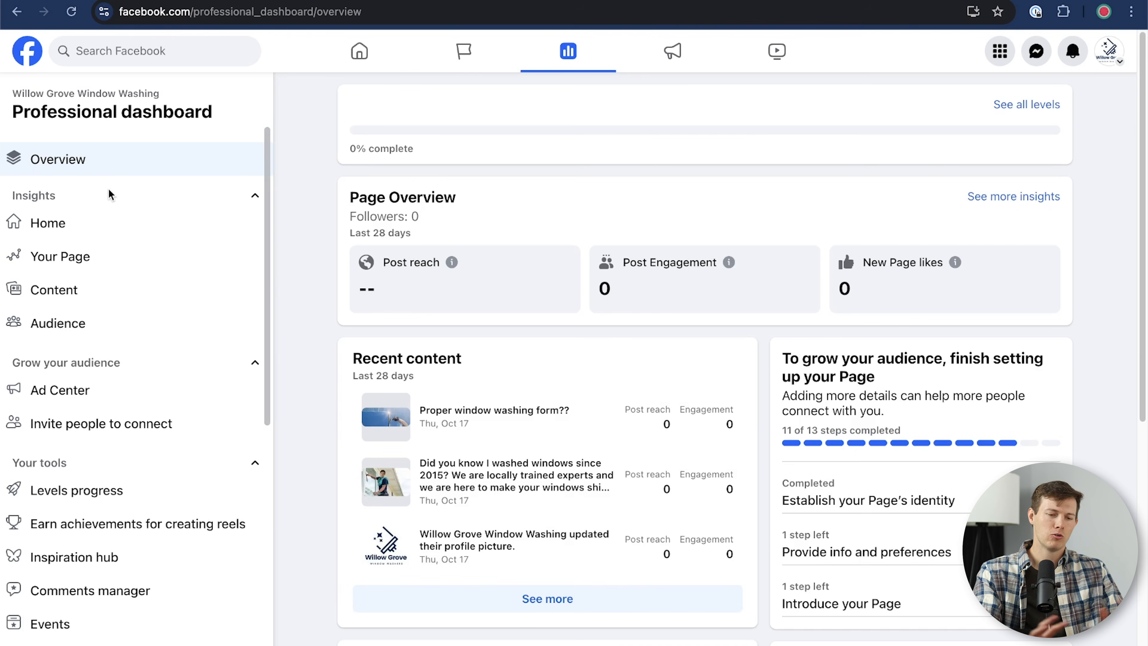
{"action": "scroll", "coordinate": [846, 277], "scroll_direction": "down", "scroll_amount": 9}
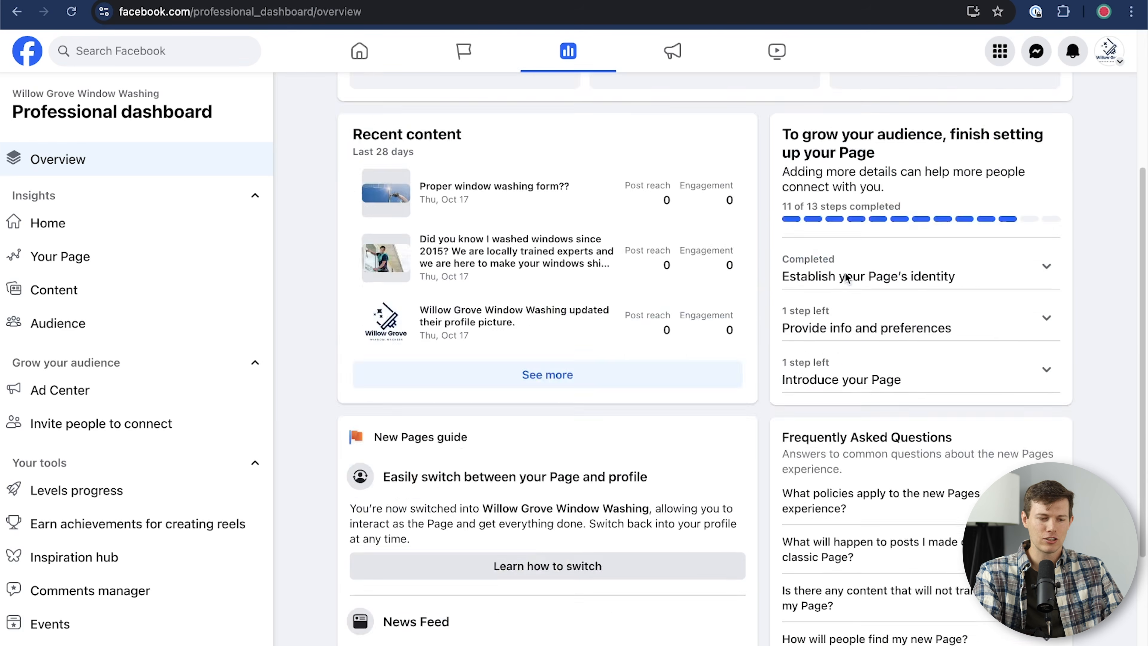
{"action": "scroll", "coordinate": [1095, 344], "scroll_direction": "up", "scroll_amount": 9}
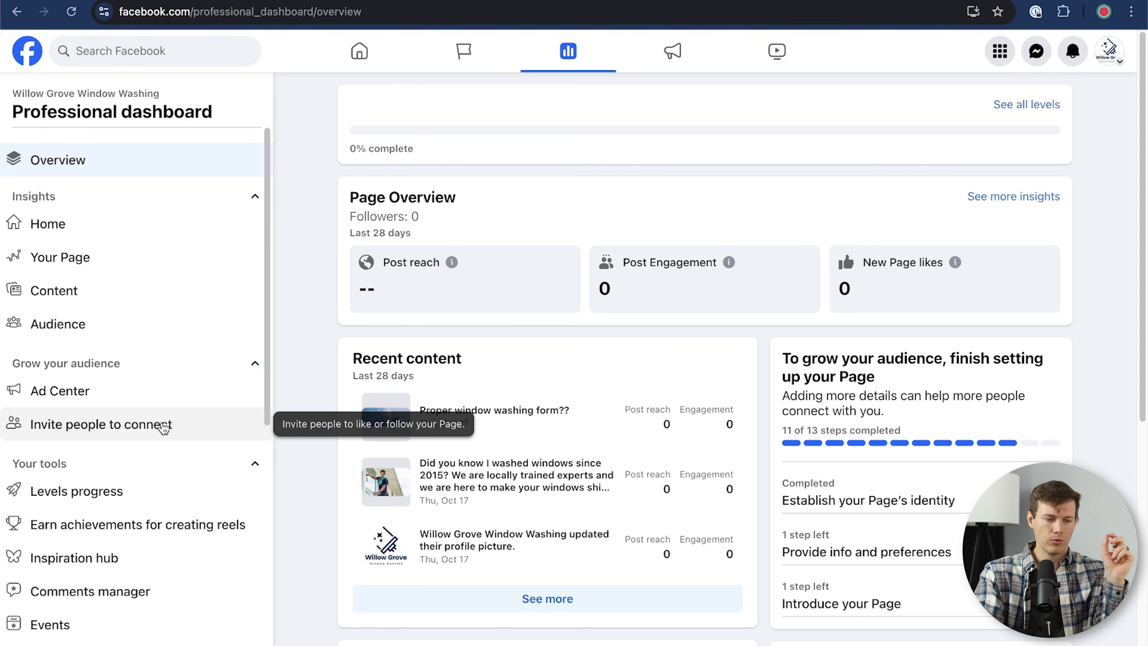
{"action": "scroll", "coordinate": [164, 427], "scroll_direction": "down", "scroll_amount": 8}
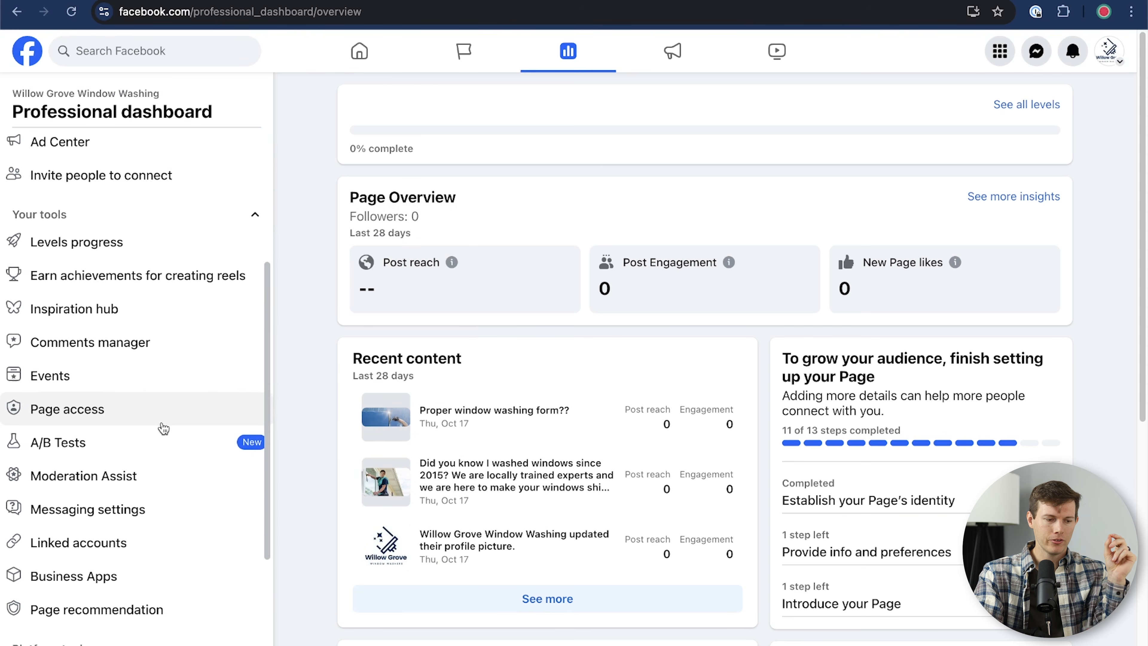
{"action": "scroll", "coordinate": [164, 428], "scroll_direction": "down", "scroll_amount": 2}
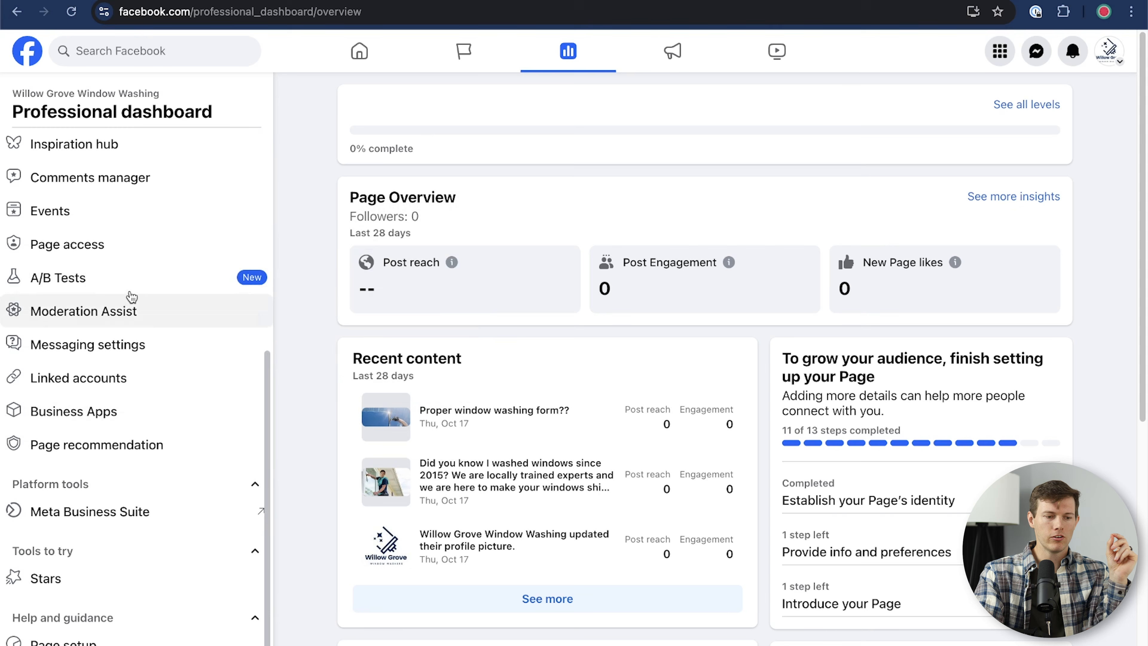
{"action": "left_click", "coordinate": [123, 280]}
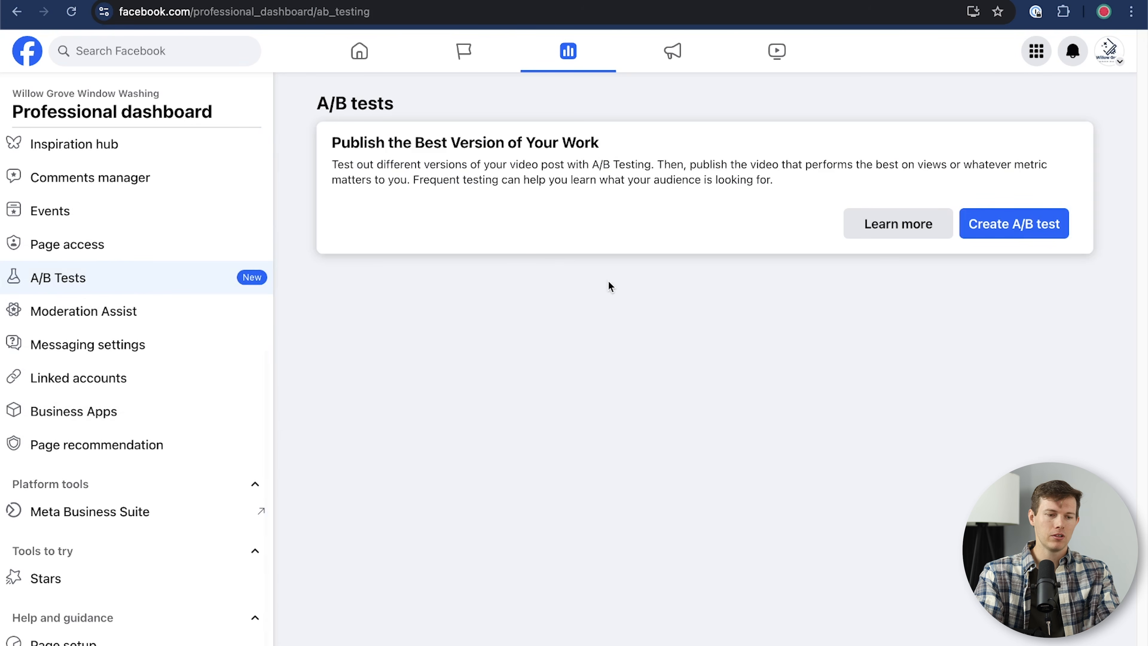
Step: Open the A/B test editor, close it without saving, and go to Linked accounts
{"action": "left_click", "coordinate": [1024, 226]}
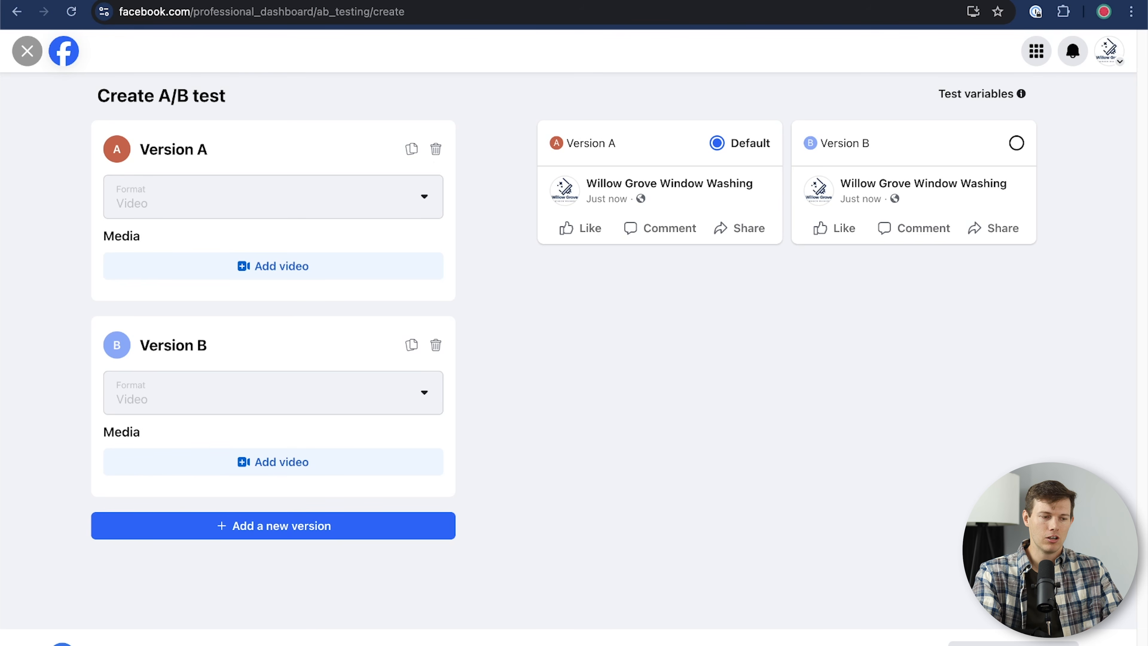
{"action": "left_click", "coordinate": [27, 50]}
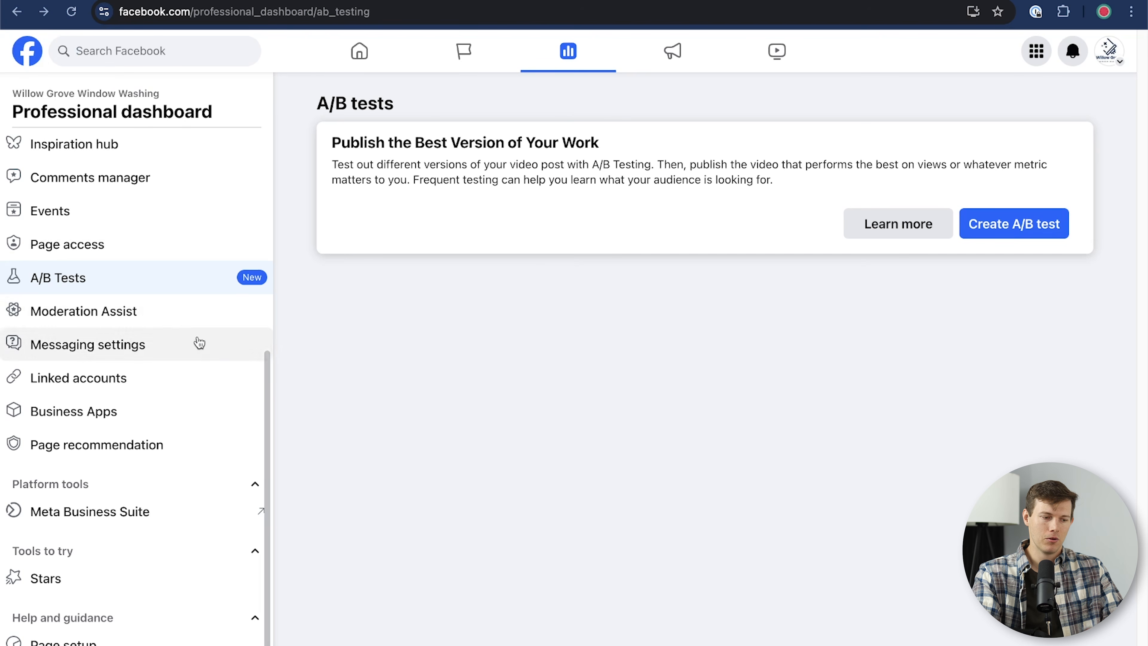
{"action": "scroll", "coordinate": [178, 313], "scroll_direction": "down", "scroll_amount": 2}
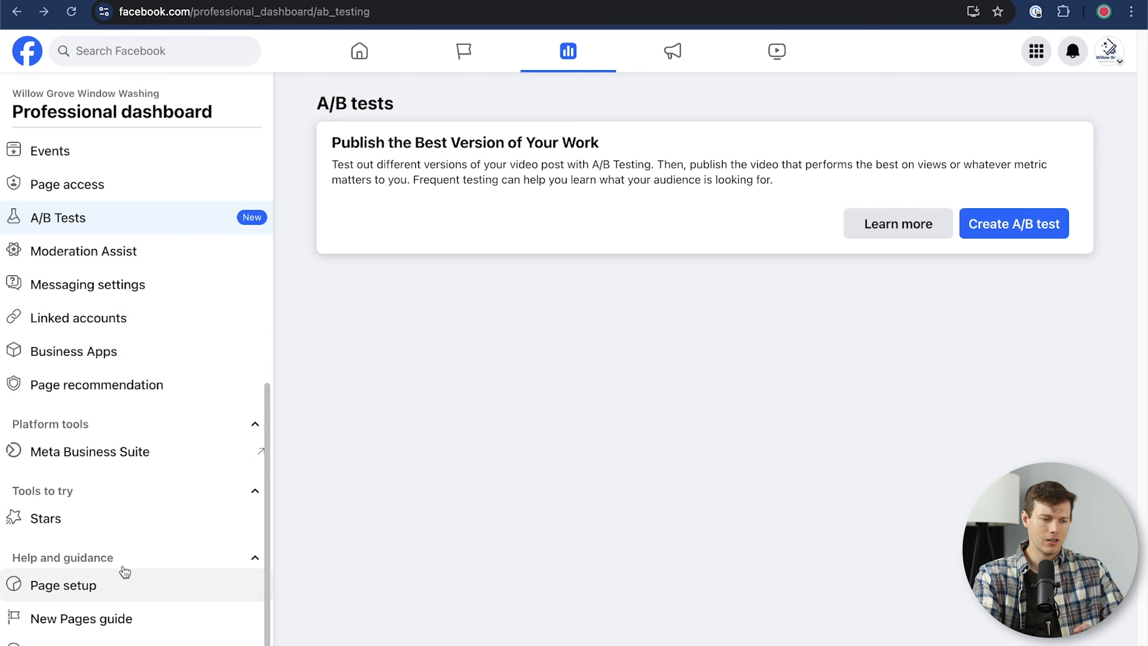
{"action": "left_click", "coordinate": [110, 318]}
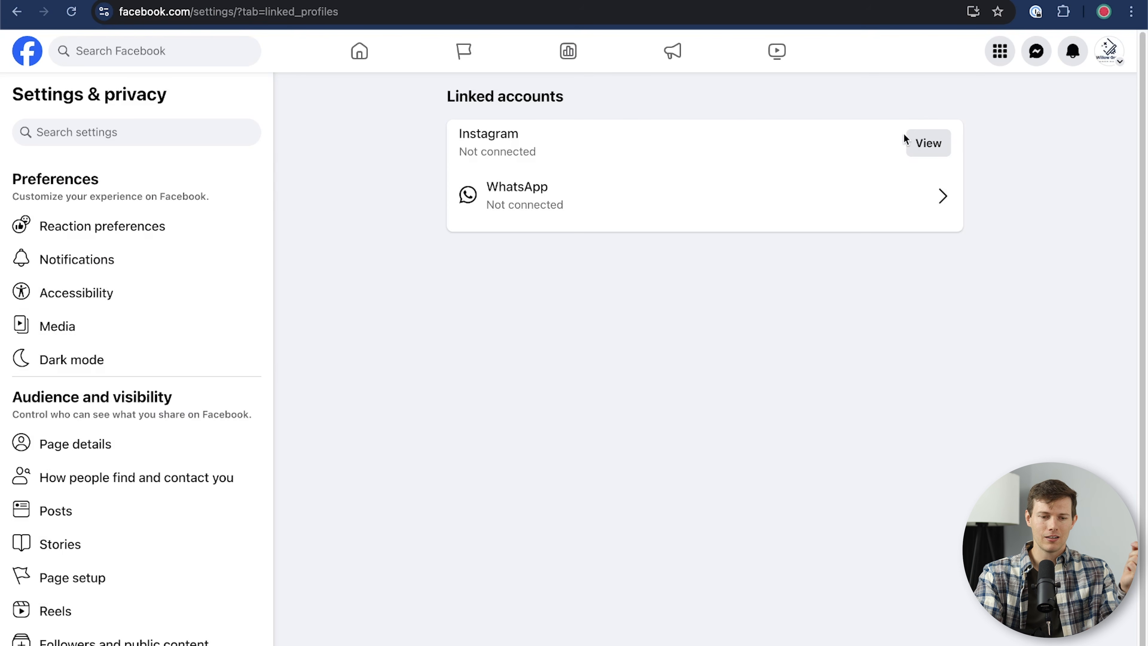
Step: Start connecting Instagram to the Page, keeping Instagram messages allowed in the Inbox
{"action": "left_click", "coordinate": [924, 135]}
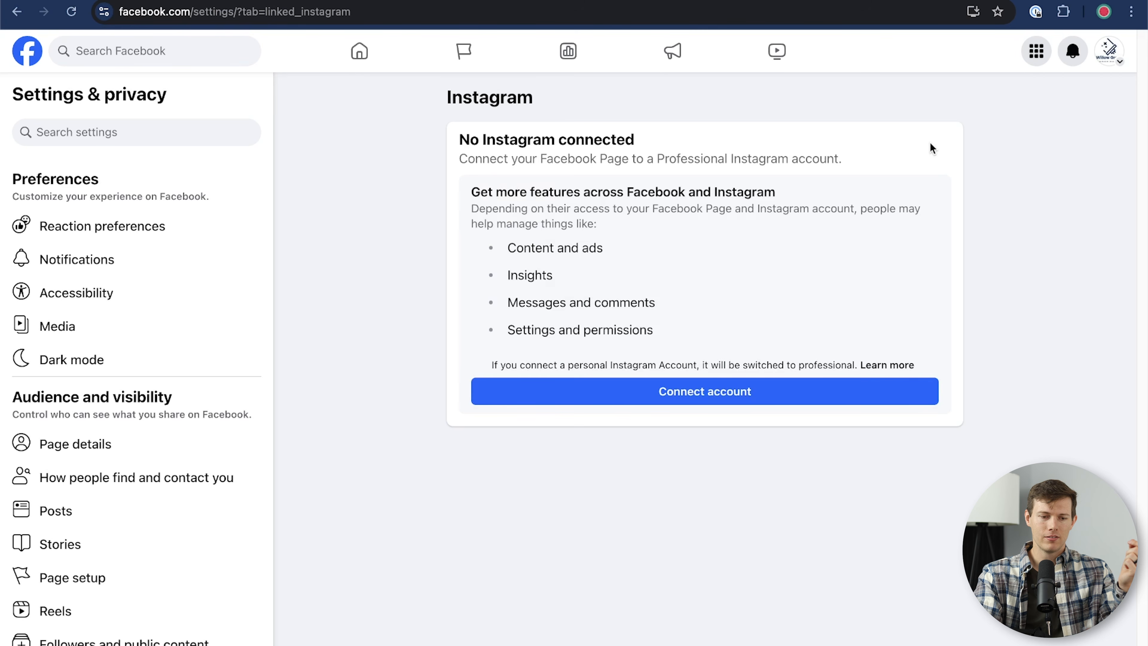
{"action": "left_click", "coordinate": [746, 393]}
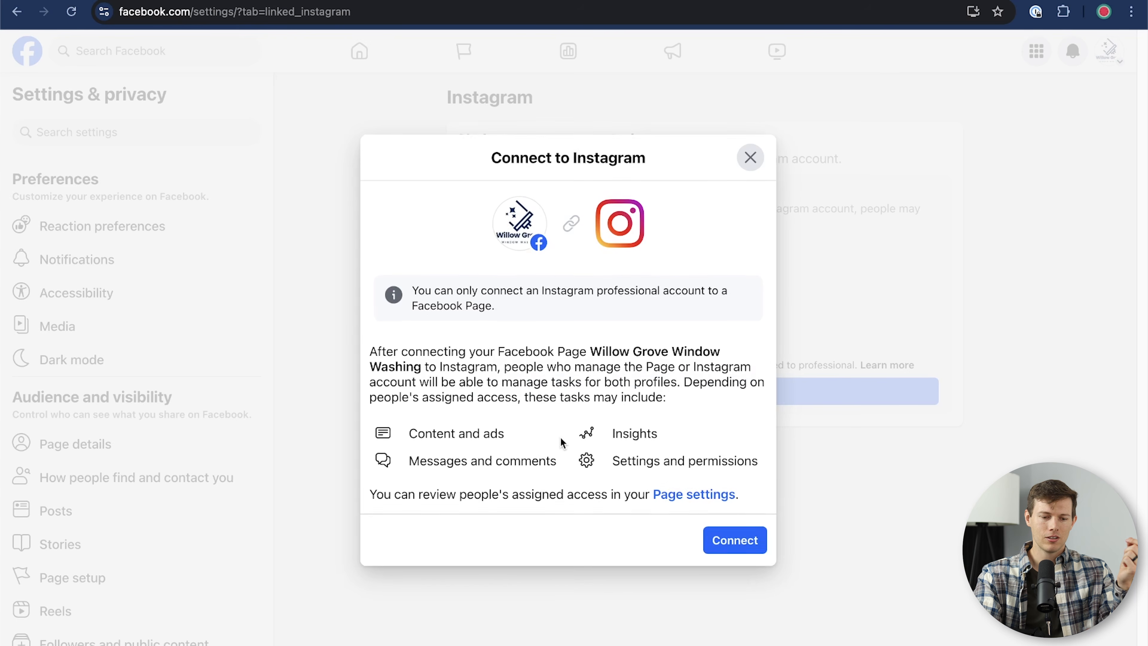
{"action": "left_click", "coordinate": [749, 559]}
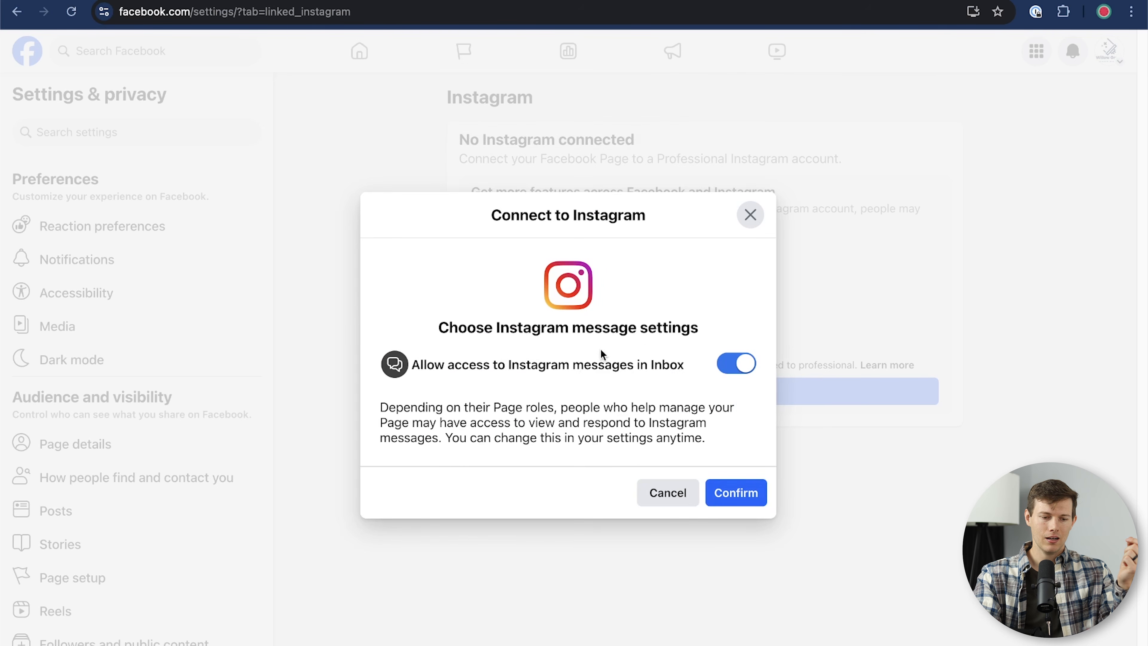
{"action": "left_click", "coordinate": [745, 495]}
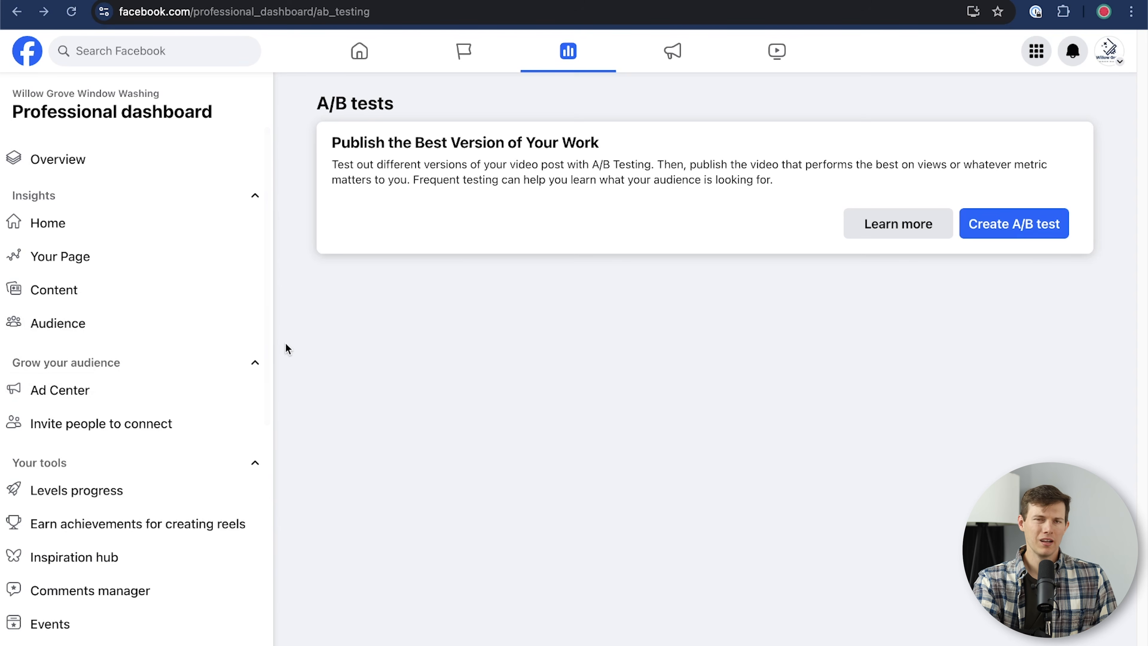
Step: Look at Levels progress, reels achievements and Comments manager, then return to the dashboard home
{"action": "scroll", "coordinate": [124, 427], "scroll_direction": "down", "scroll_amount": 6}
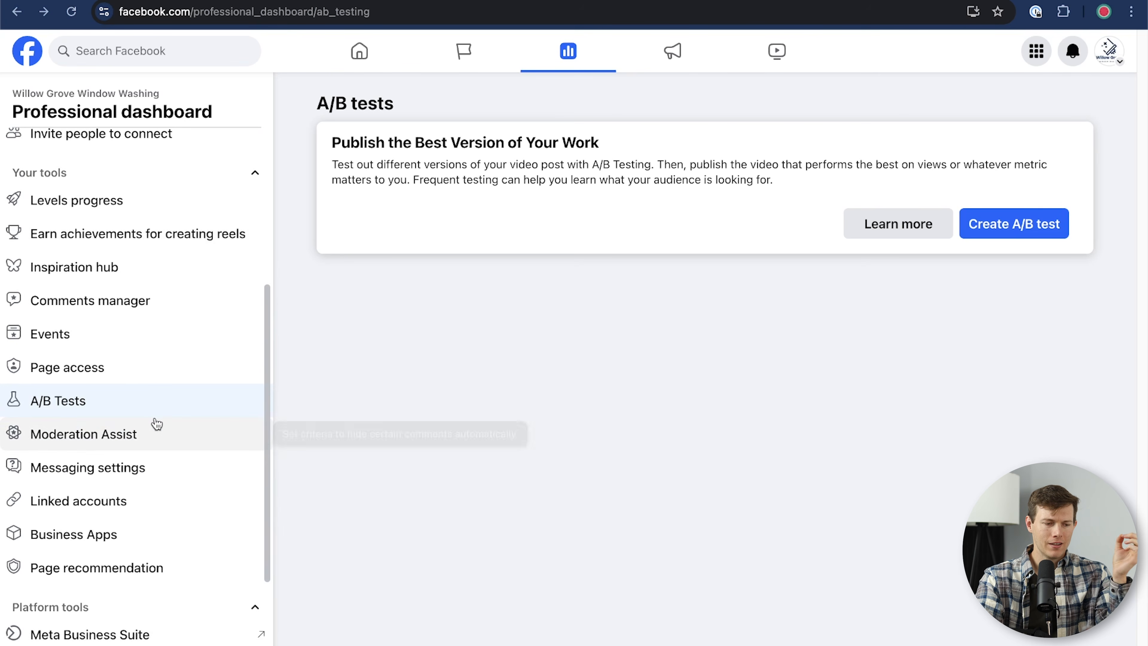
{"action": "scroll", "coordinate": [153, 423], "scroll_direction": "up", "scroll_amount": 1}
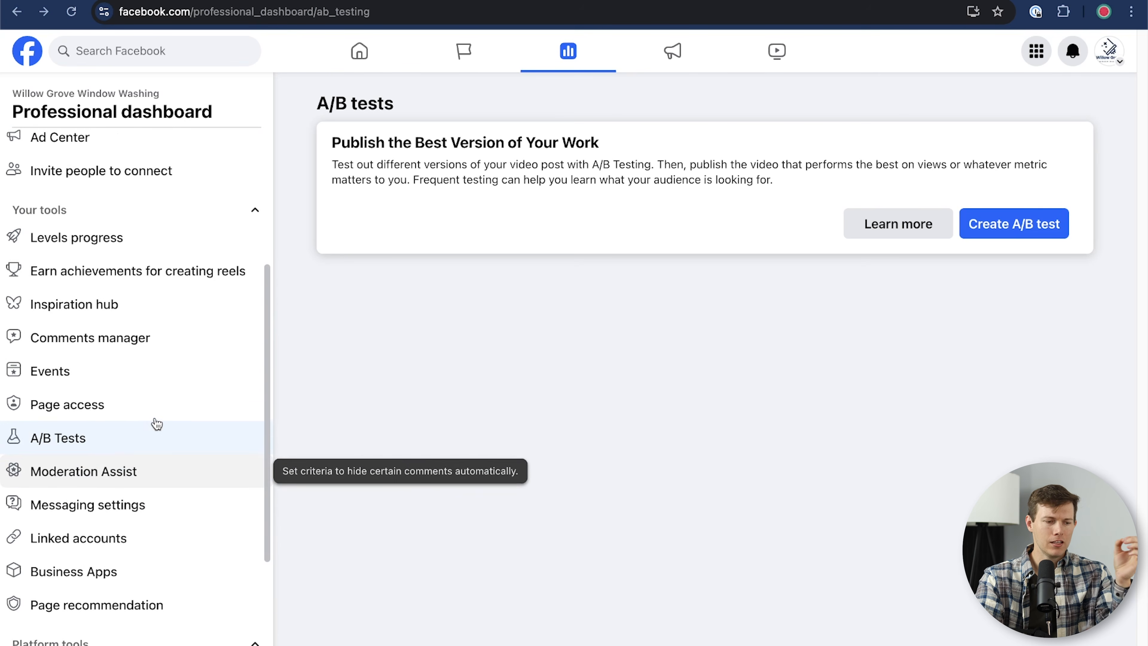
{"action": "left_click", "coordinate": [102, 242]}
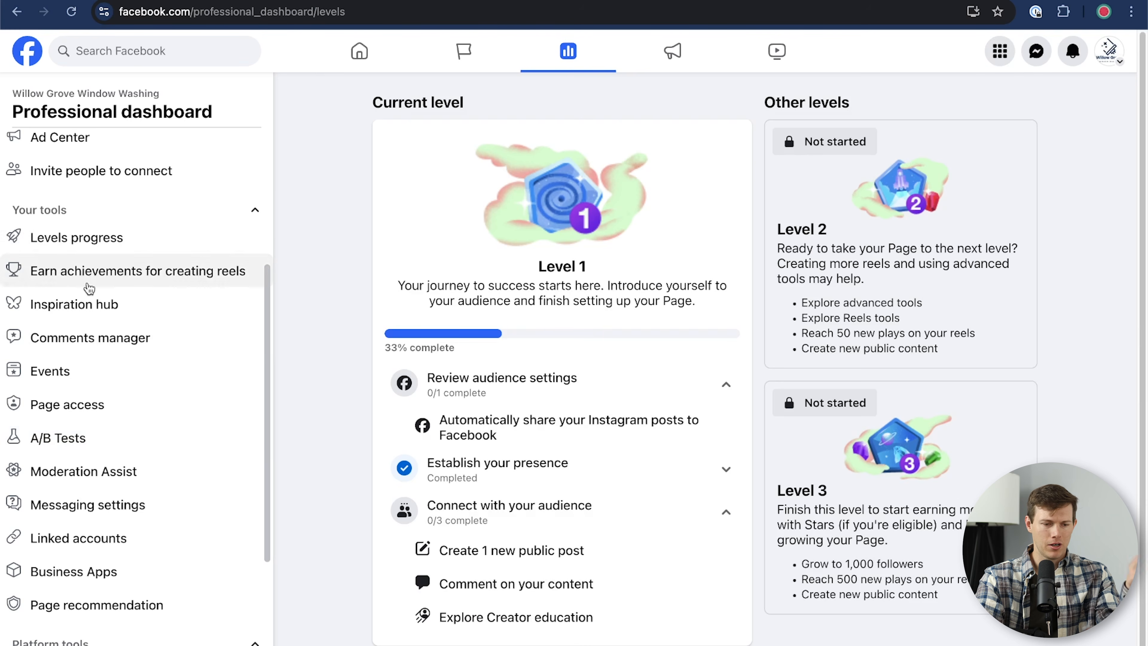
{"action": "left_click", "coordinate": [88, 273]}
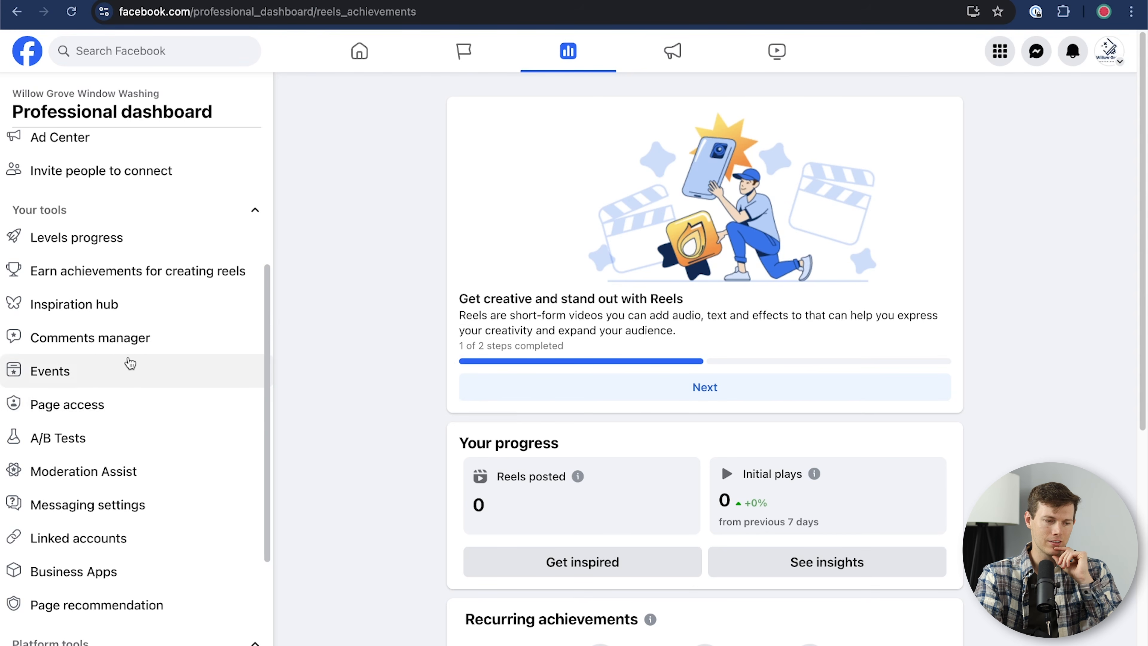
{"action": "left_click", "coordinate": [176, 348]}
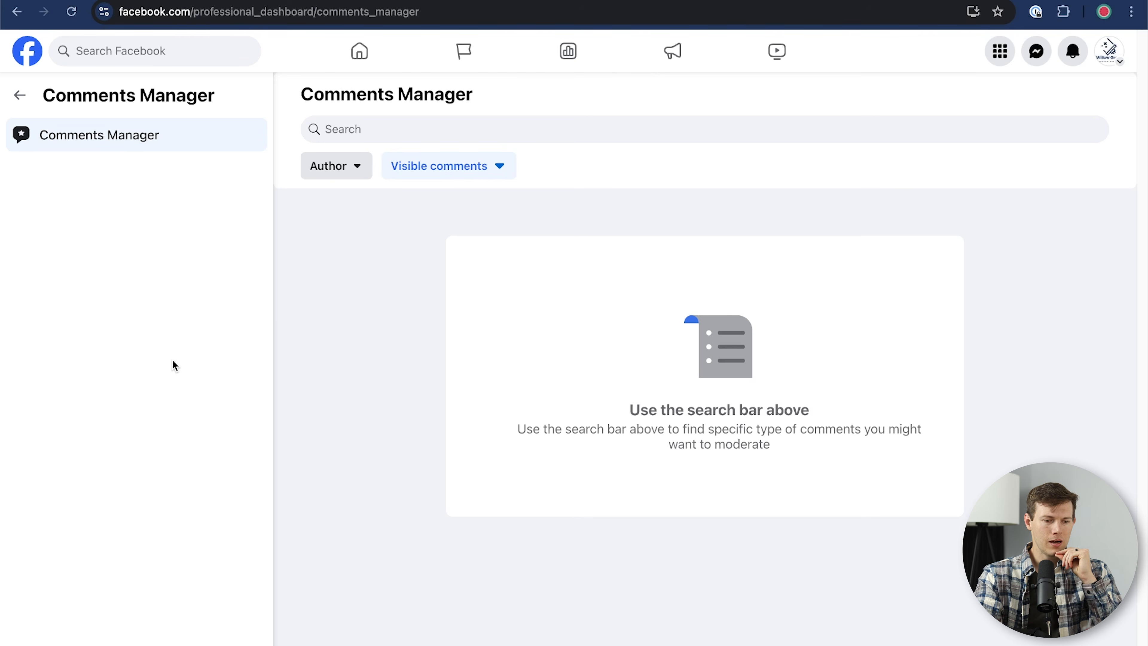
{"action": "left_click", "coordinate": [19, 96]}
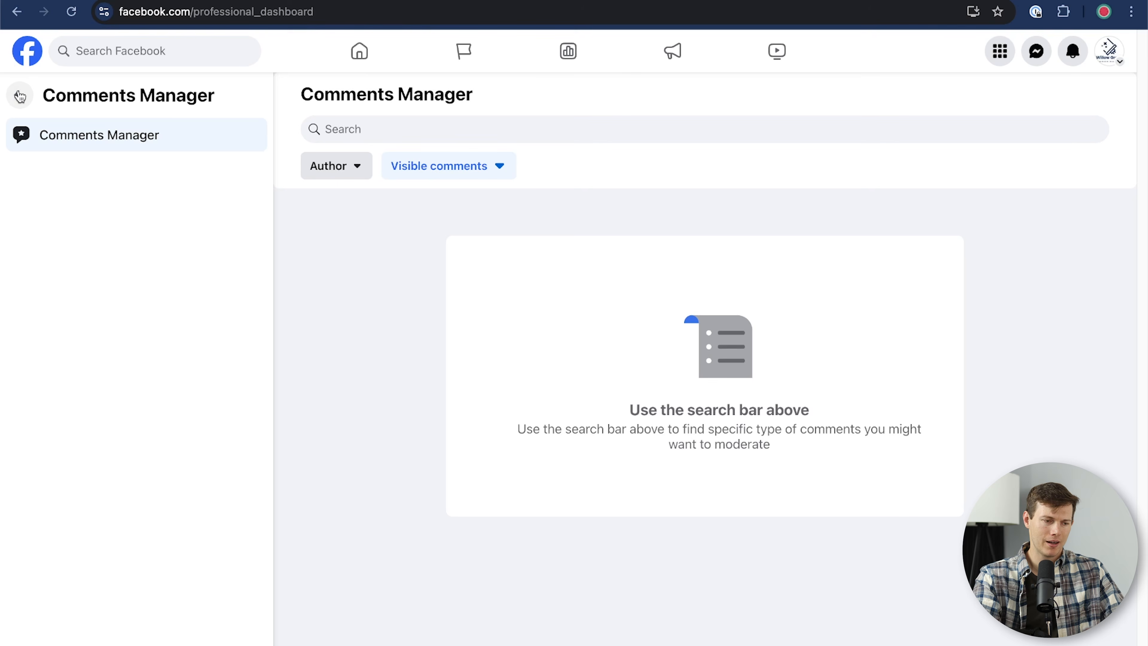
{"action": "scroll", "coordinate": [135, 485], "scroll_direction": "down", "scroll_amount": 5}
{"action": "scroll", "coordinate": [135, 485], "scroll_direction": "down", "scroll_amount": 2}
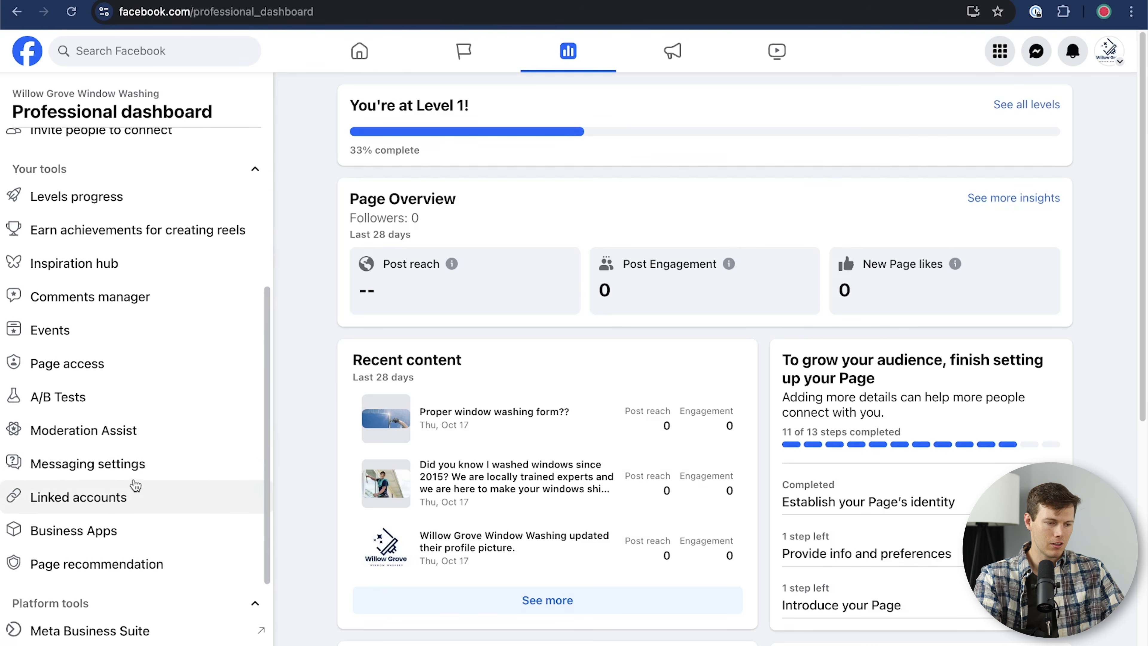
Step: Start an Instant reply automation for Messenger from the Page's messaging settings
{"action": "left_click", "coordinate": [137, 475]}
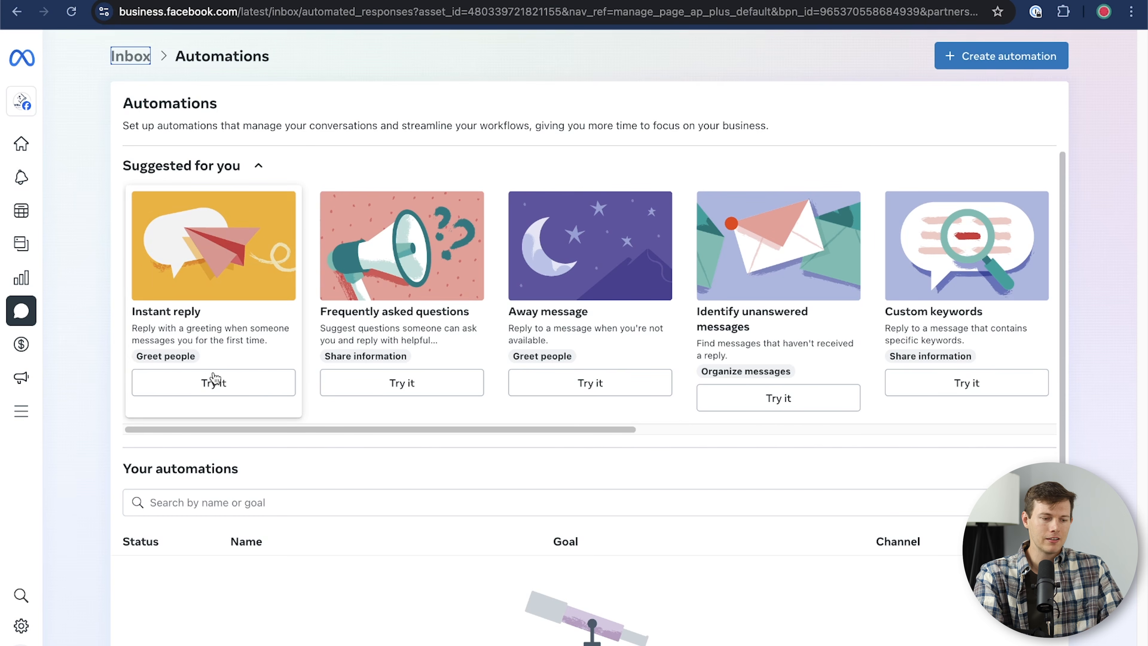
{"action": "left_click", "coordinate": [243, 382]}
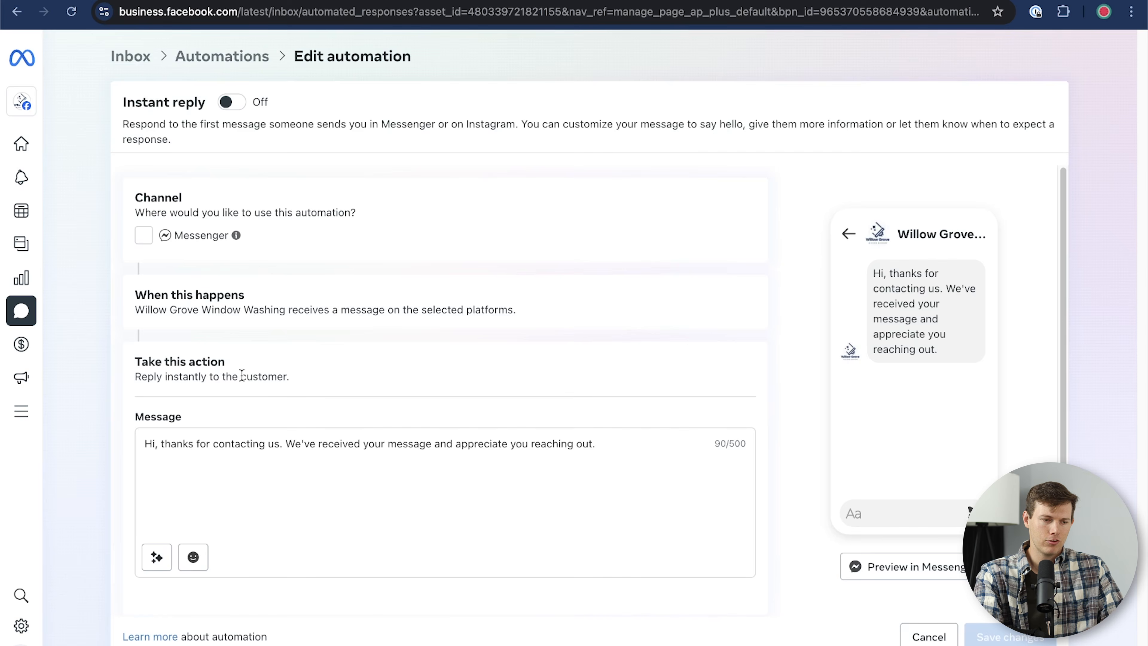
{"action": "left_click", "coordinate": [143, 237]}
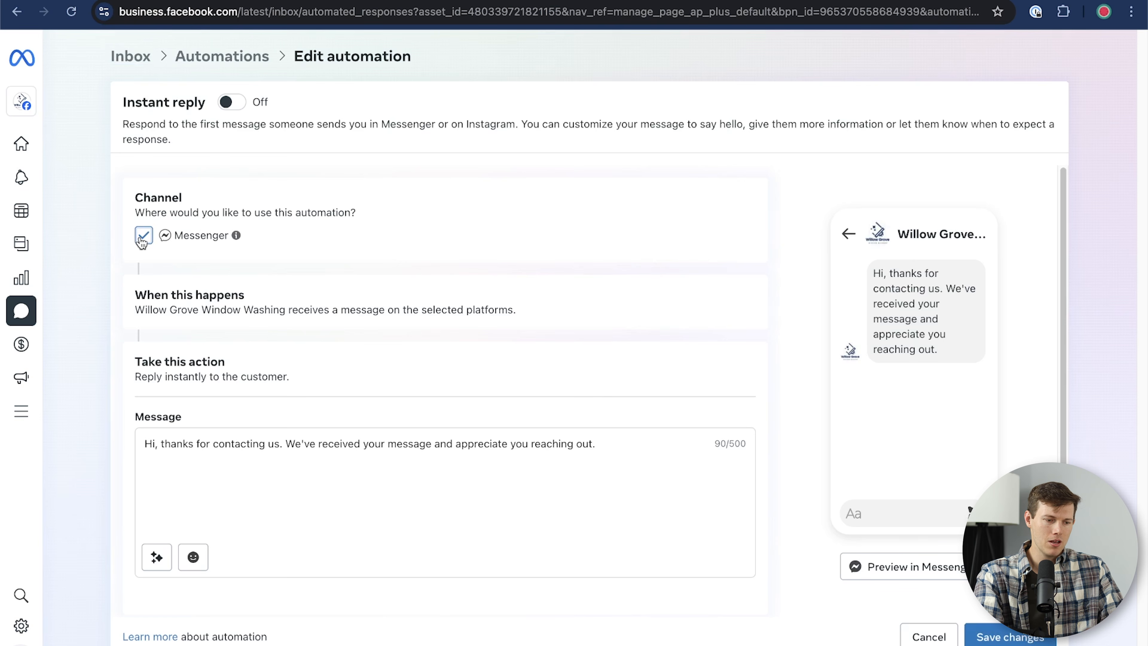
{"action": "left_click_drag", "start_coordinate": [273, 309], "coordinate": [484, 309]}
{"action": "left_click_drag", "start_coordinate": [233, 310], "coordinate": [510, 309]}
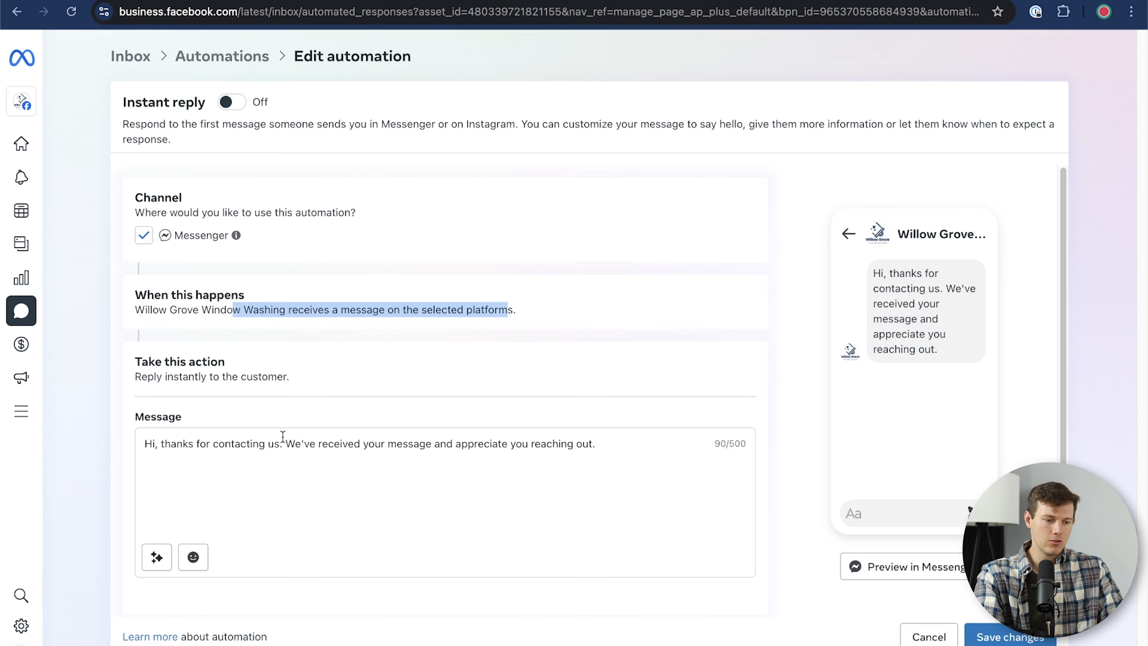
Step: Add hours X, Y, Z and a closing response line to the reply, then save it
{"action": "left_click", "coordinate": [271, 461]}
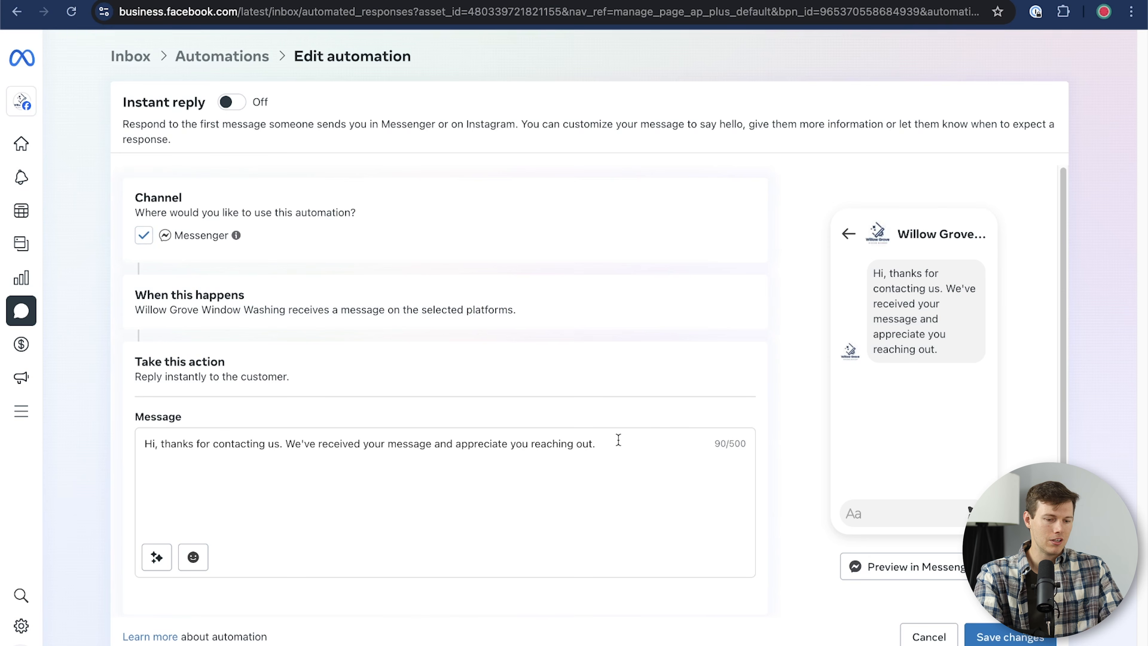
{"action": "type", "text": "Our hours are "}
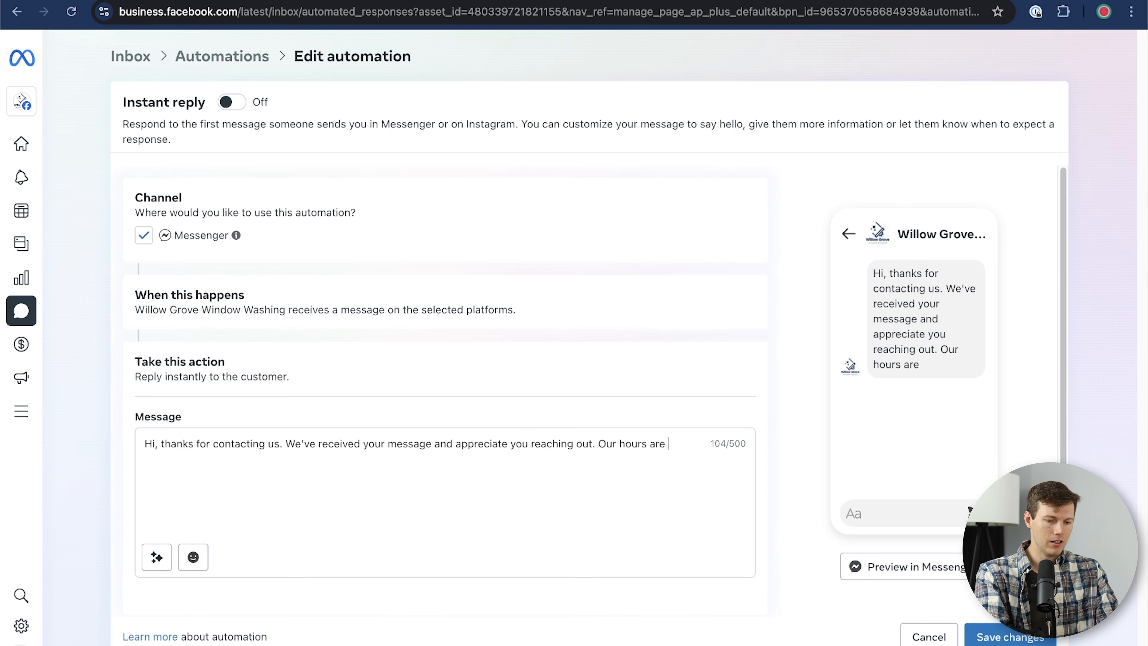
{"action": "type", "text": "X"}
{"action": "key", "text": "Return"}
{"action": "type", "text": "Y"}
{"action": "key", "text": "Return"}
{"action": "type", "text": "Z"}
{"action": "key", "text": "Return"}
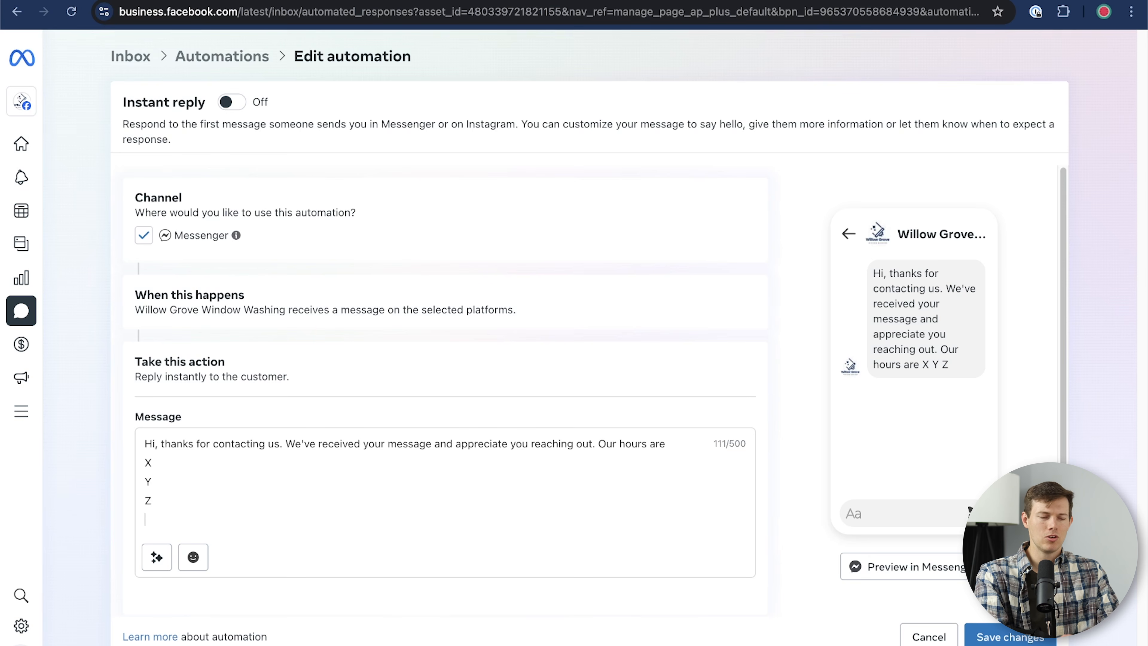
{"action": "type", "text": "We will re"}
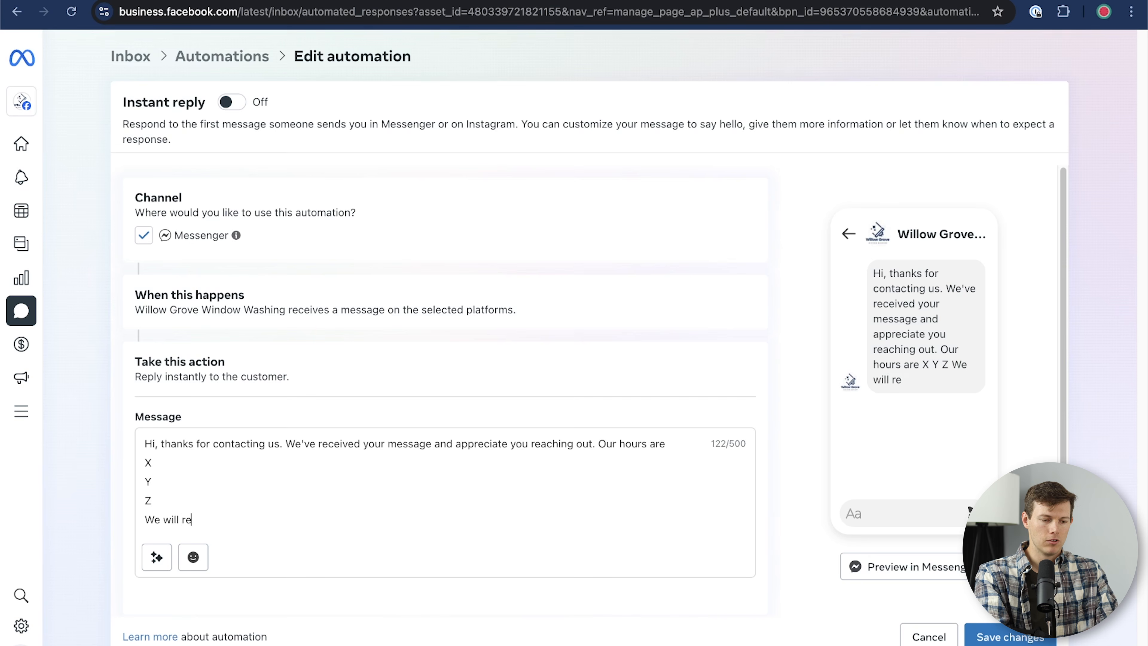
{"action": "type", "text": "spond to you in"}
{"action": "key", "text": "alt+BackSpace"}
{"action": "key", "text": "alt+shift+Left"}
{"action": "key", "text": "alt+shift+Left"}
{"action": "key", "text": "alt+shift+Left"}
{"action": "key", "text": "alt+shift+Left"}
{"action": "key", "text": "BackSpace"}
{"action": "type", "text": "are helping another customer at the moment, and we will respond to you soon!"}
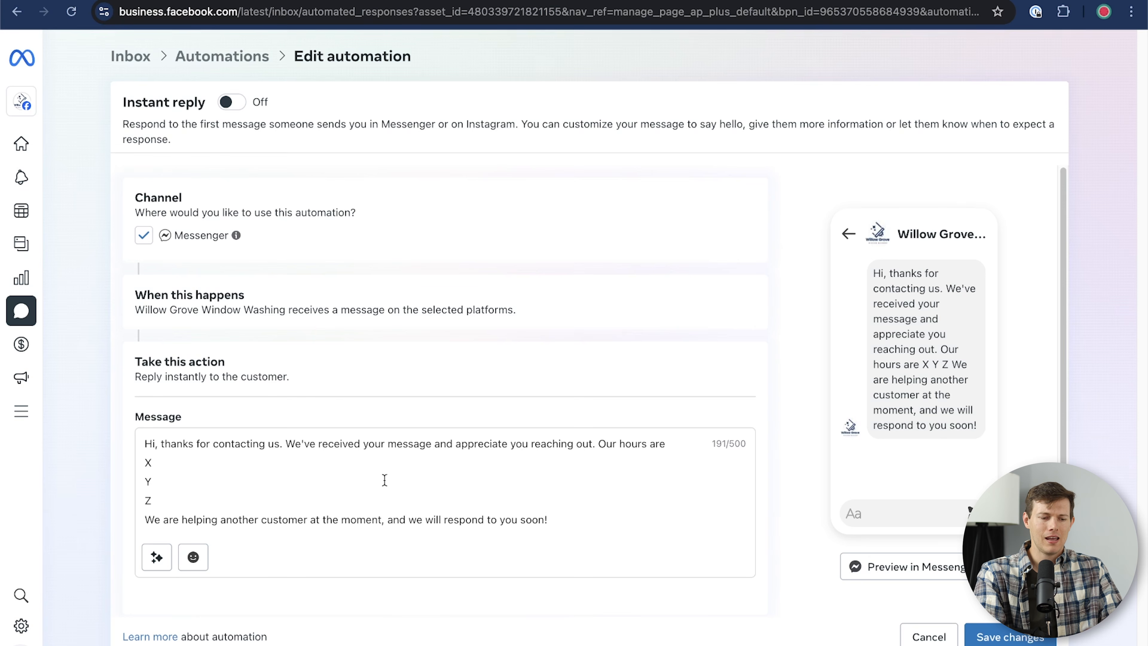
{"action": "left_click_drag", "start_coordinate": [548, 519], "coordinate": [490, 520]}
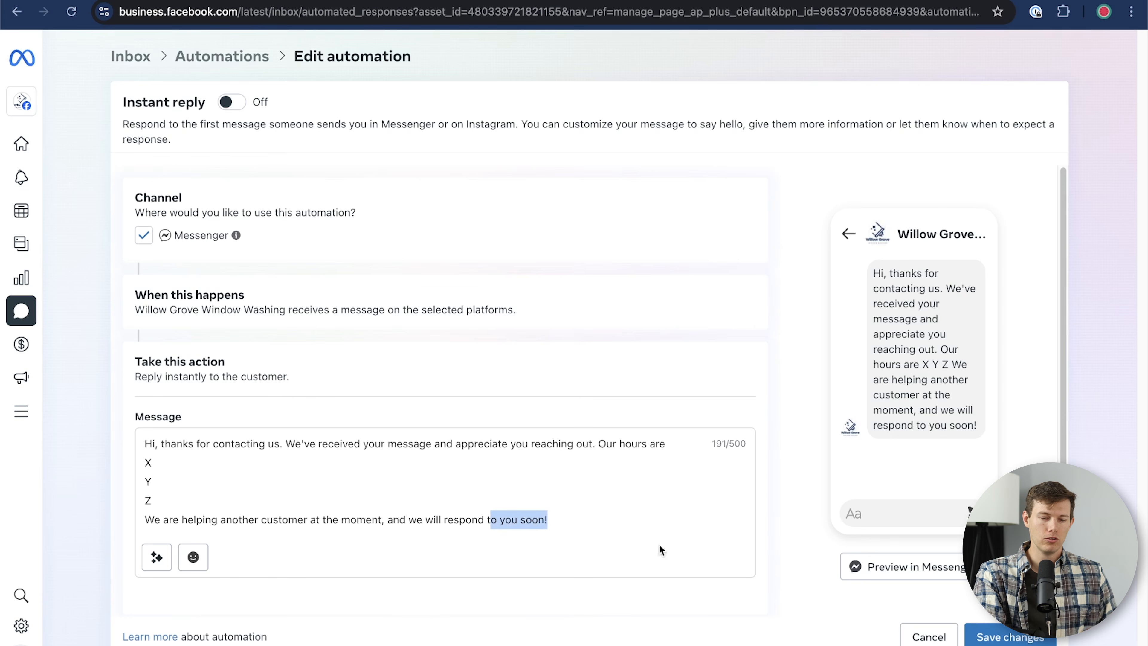
{"action": "left_click", "coordinate": [1023, 639]}
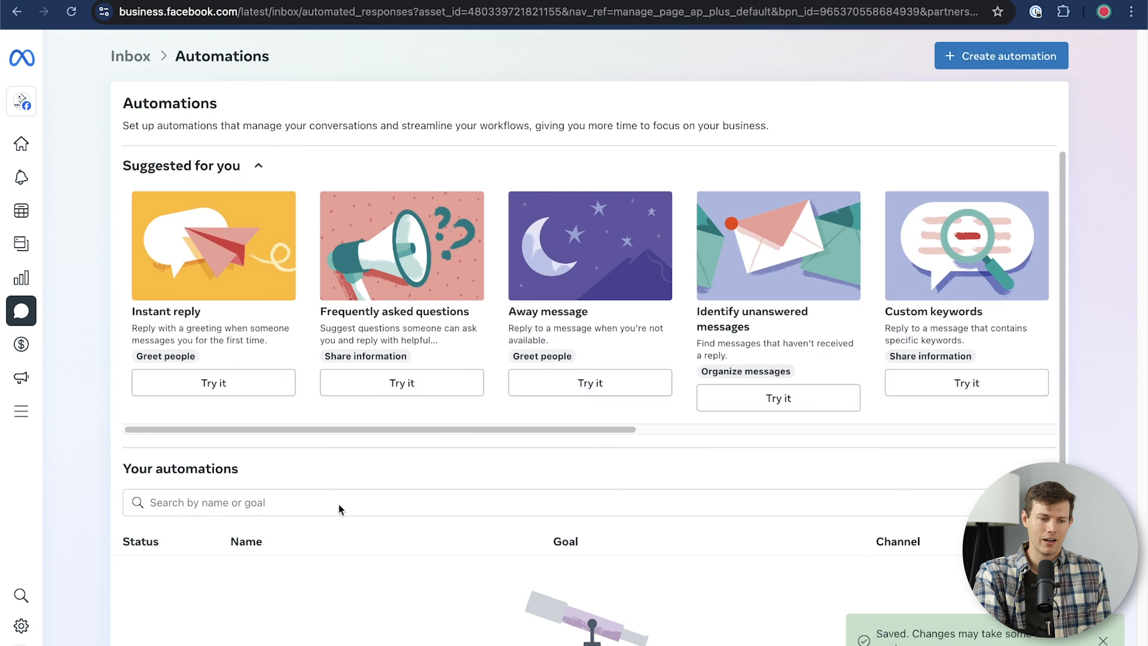
Step: Start the Frequently asked questions automation on Messenger and add three more FAQ questions
{"action": "left_click", "coordinate": [411, 384]}
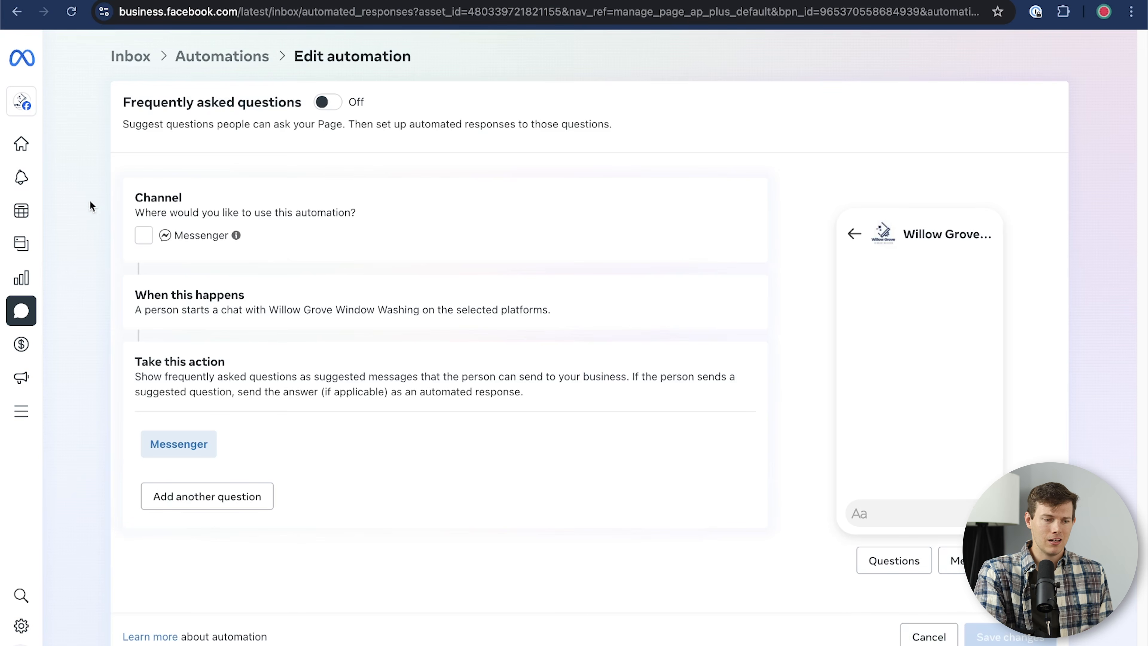
{"action": "left_click", "coordinate": [143, 236]}
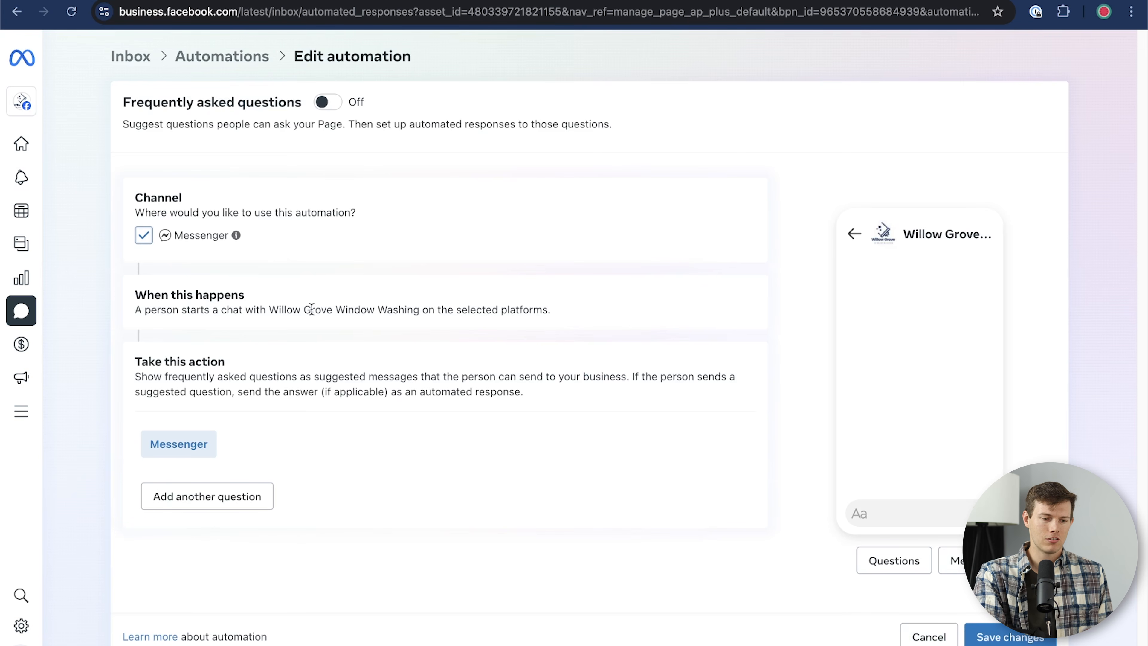
{"action": "left_click_drag", "start_coordinate": [312, 310], "coordinate": [498, 311]}
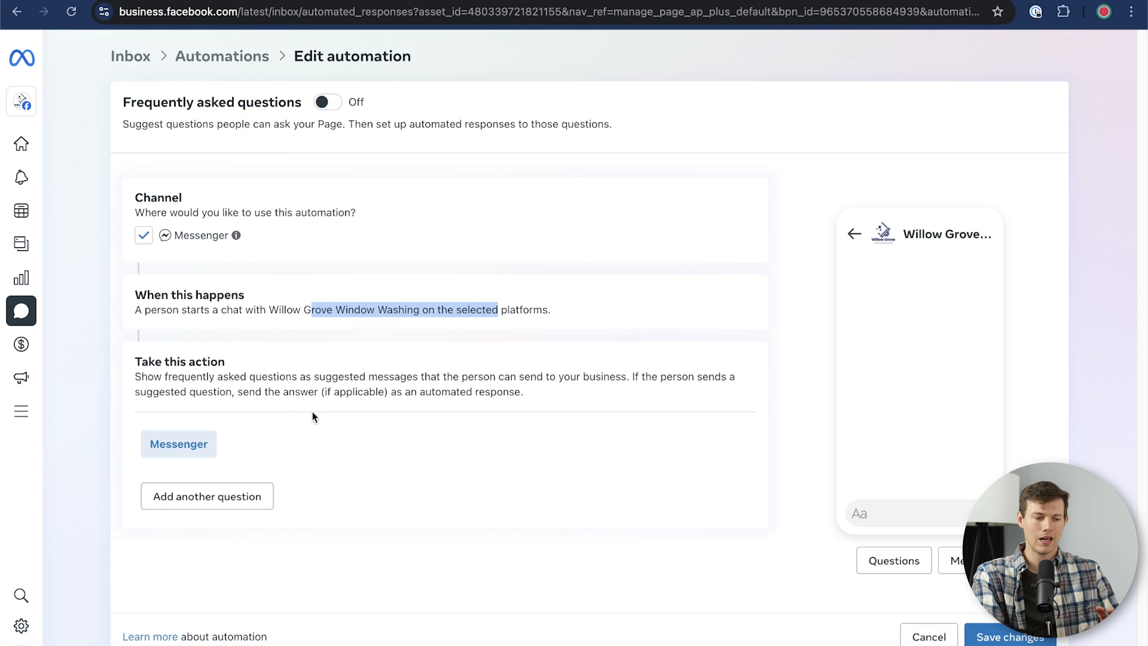
{"action": "left_click", "coordinate": [244, 496]}
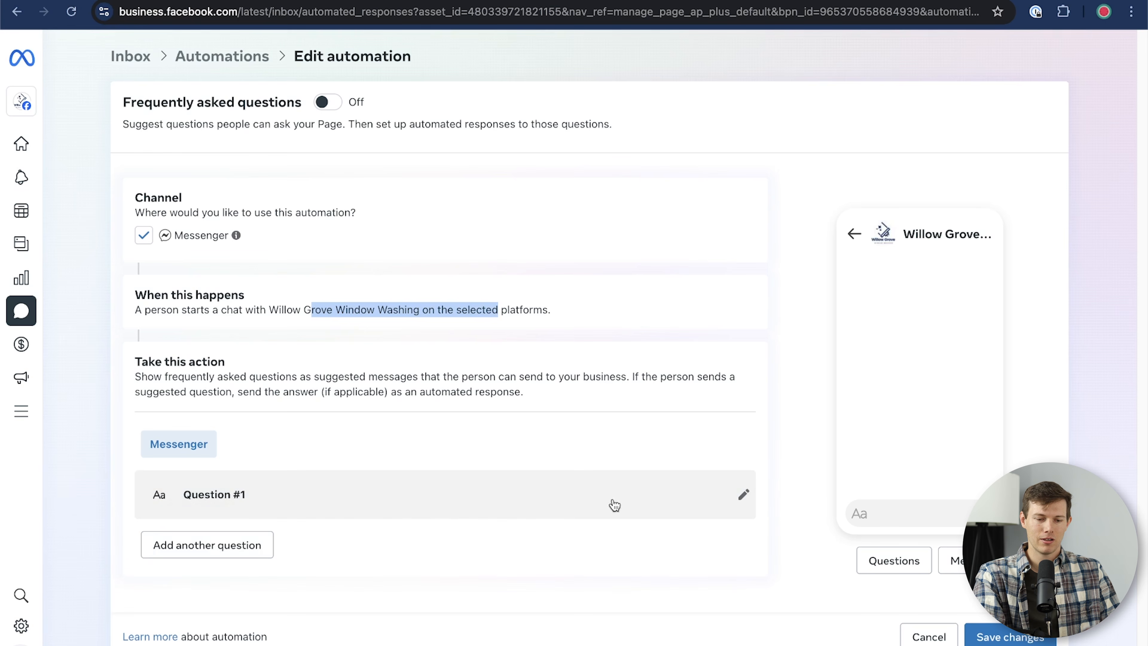
{"action": "left_click", "coordinate": [266, 541]}
{"action": "left_click", "coordinate": [238, 601]}
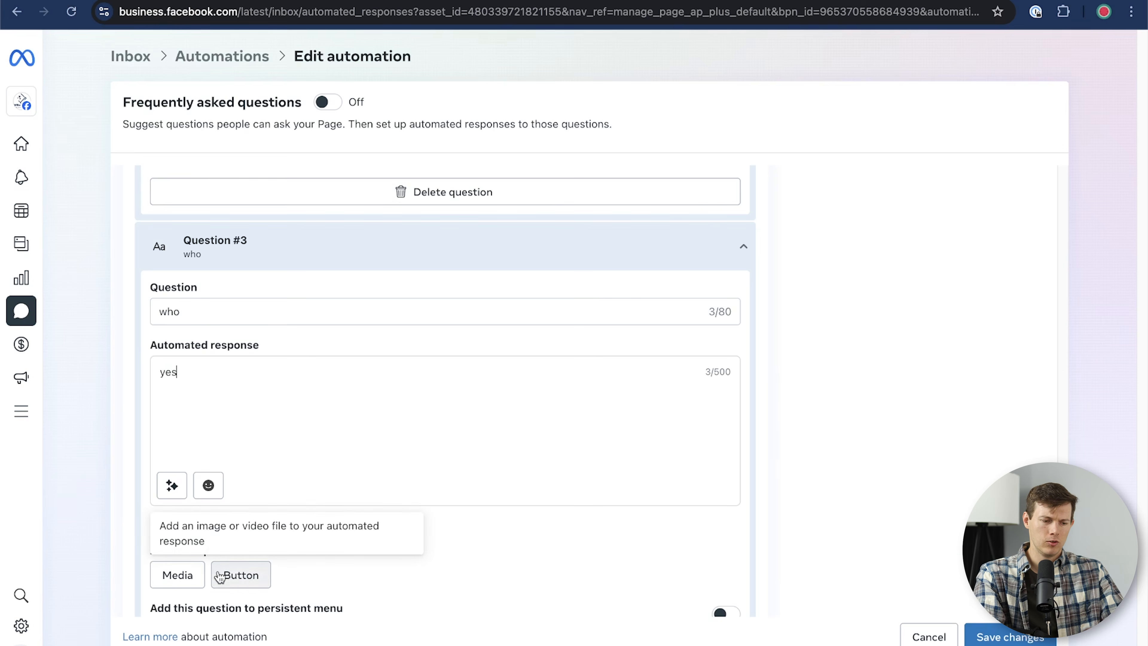
{"action": "scroll", "coordinate": [488, 579], "scroll_direction": "down", "scroll_amount": 3}
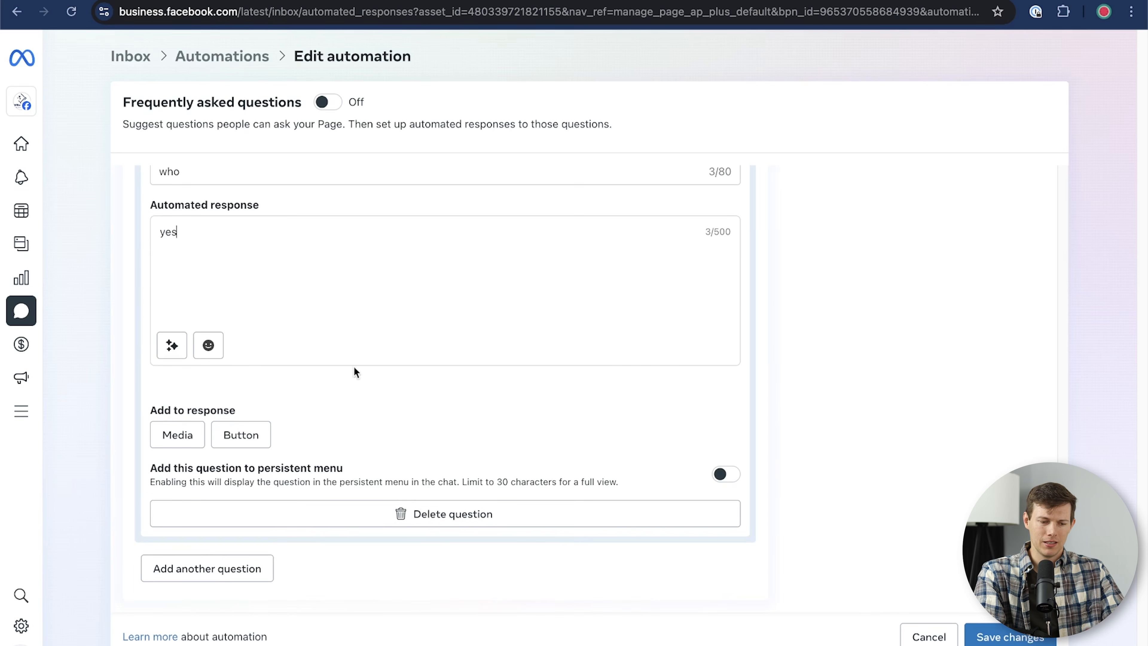
{"action": "scroll", "coordinate": [375, 555], "scroll_direction": "up", "scroll_amount": 13}
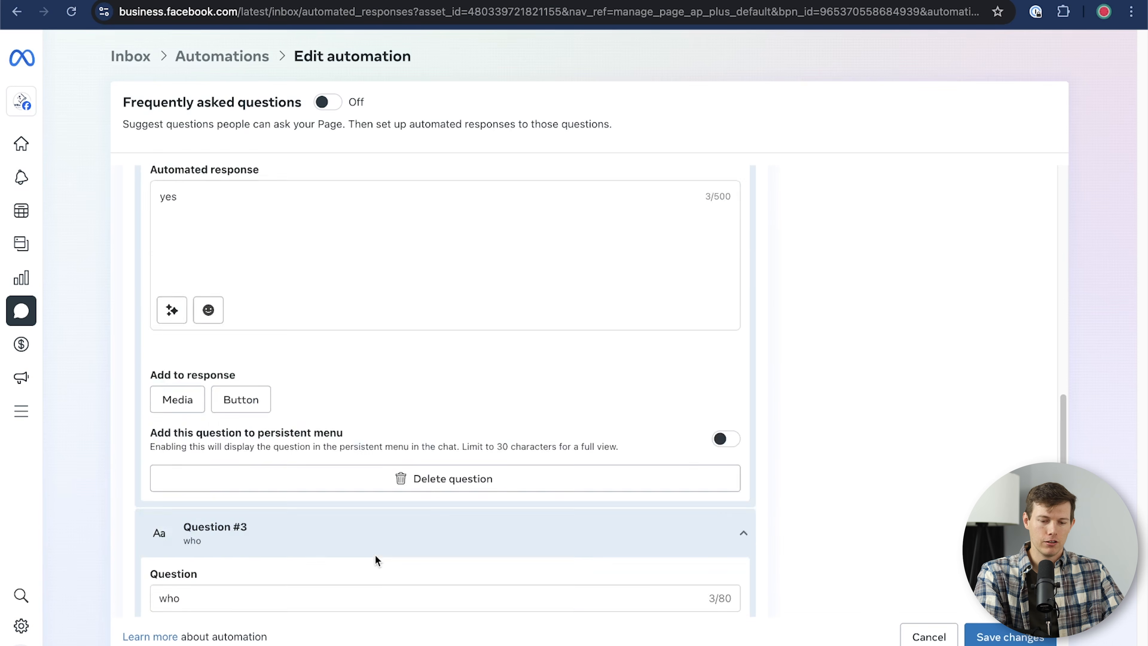
Step: Save the FAQ automation changes and return to the Inbox of messages and comments
{"action": "left_click", "coordinate": [1027, 638]}
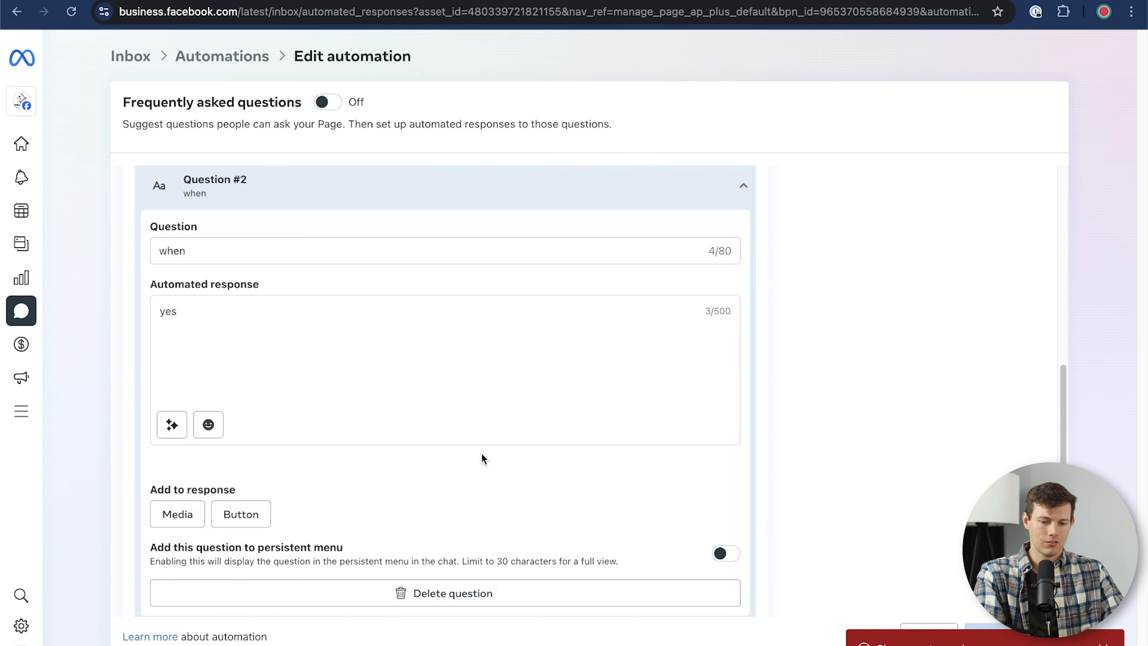
{"action": "left_click_drag", "start_coordinate": [528, 431], "coordinate": [619, 427]}
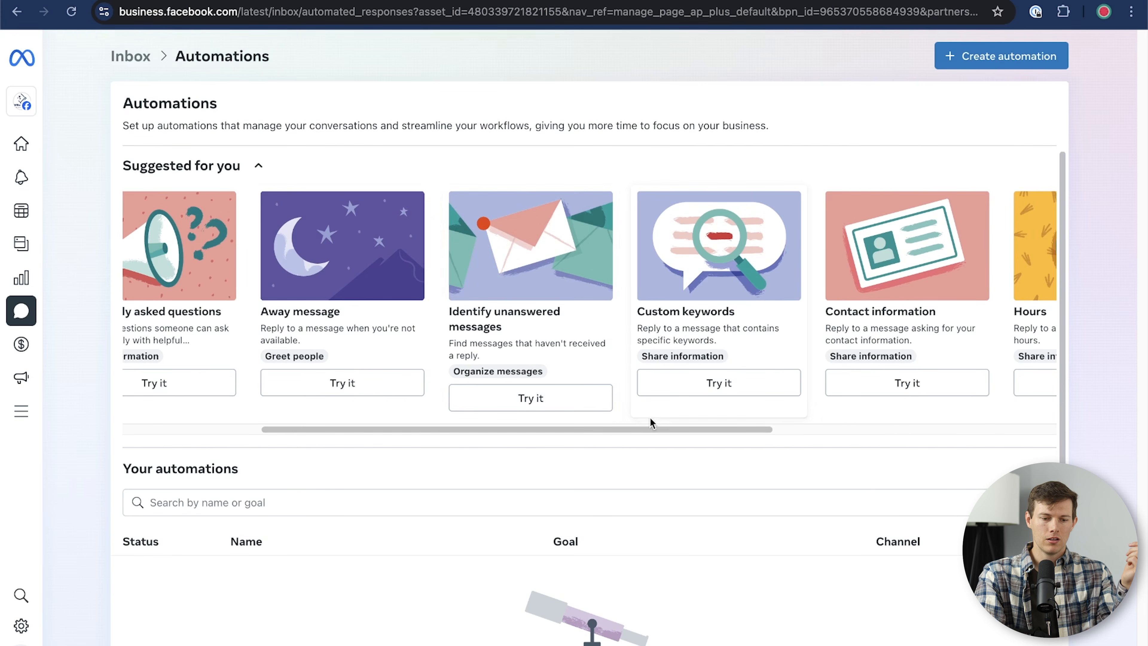
{"action": "left_click_drag", "start_coordinate": [648, 428], "coordinate": [848, 440]}
{"action": "left_click_drag", "start_coordinate": [519, 457], "coordinate": [361, 467]}
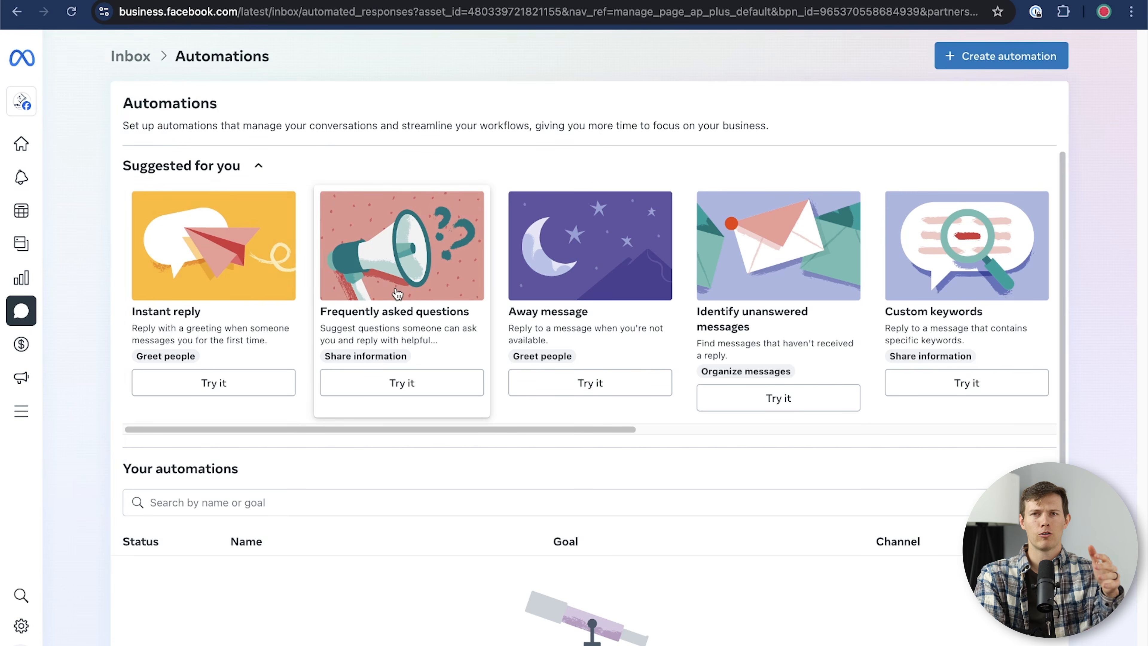
{"action": "left_click", "coordinate": [131, 59]}
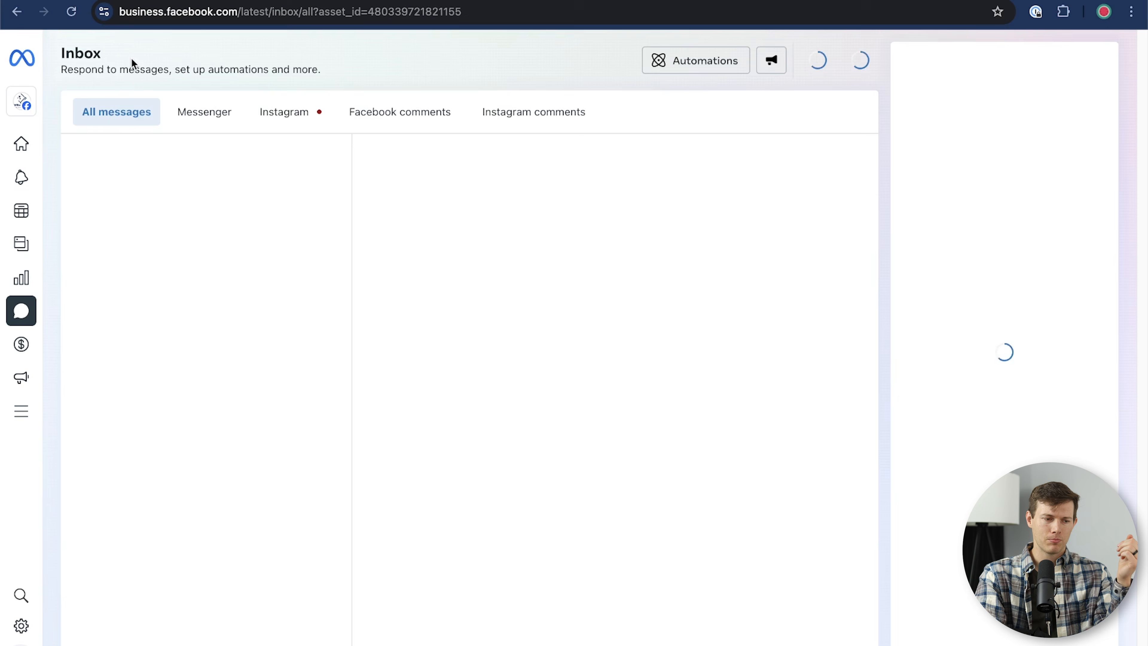
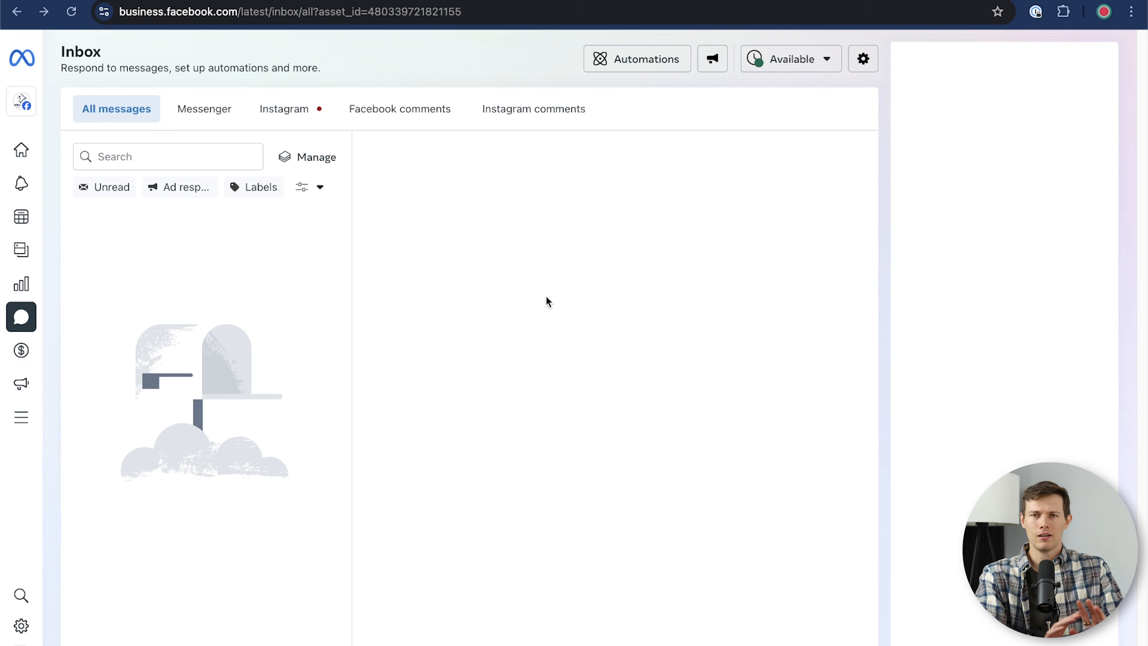
Step: Open Business Suite Home and check the Willow Grove Window Washing Page's cover, logo and 0 followers
{"action": "mouse_move", "coordinate": [18, 61]}
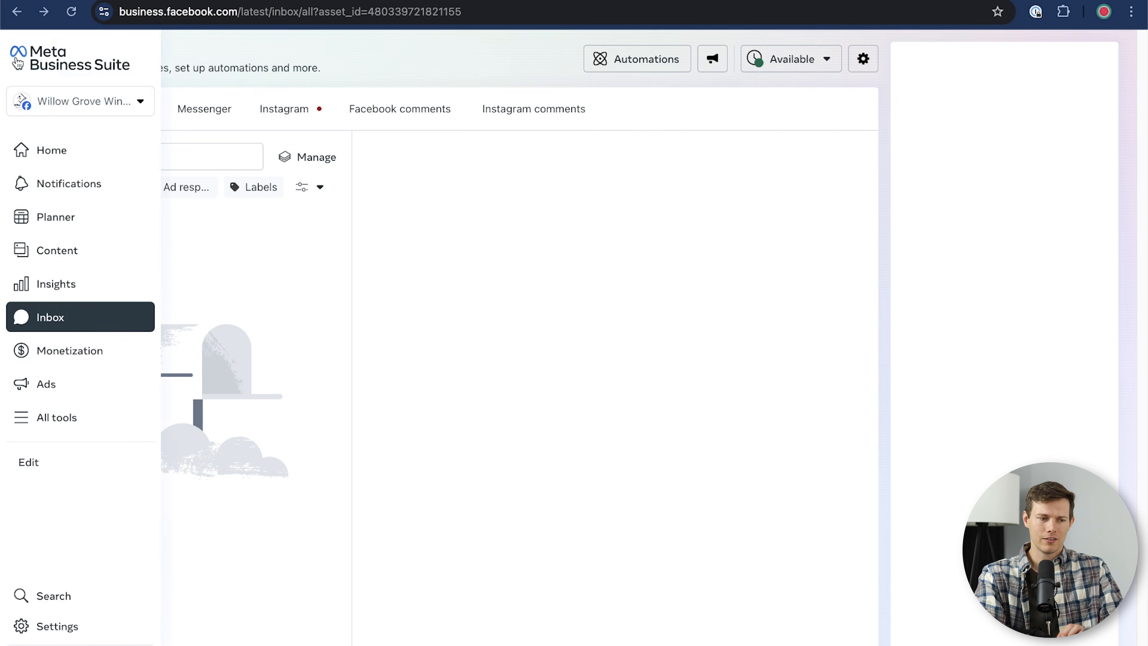
{"action": "left_click", "coordinate": [61, 62]}
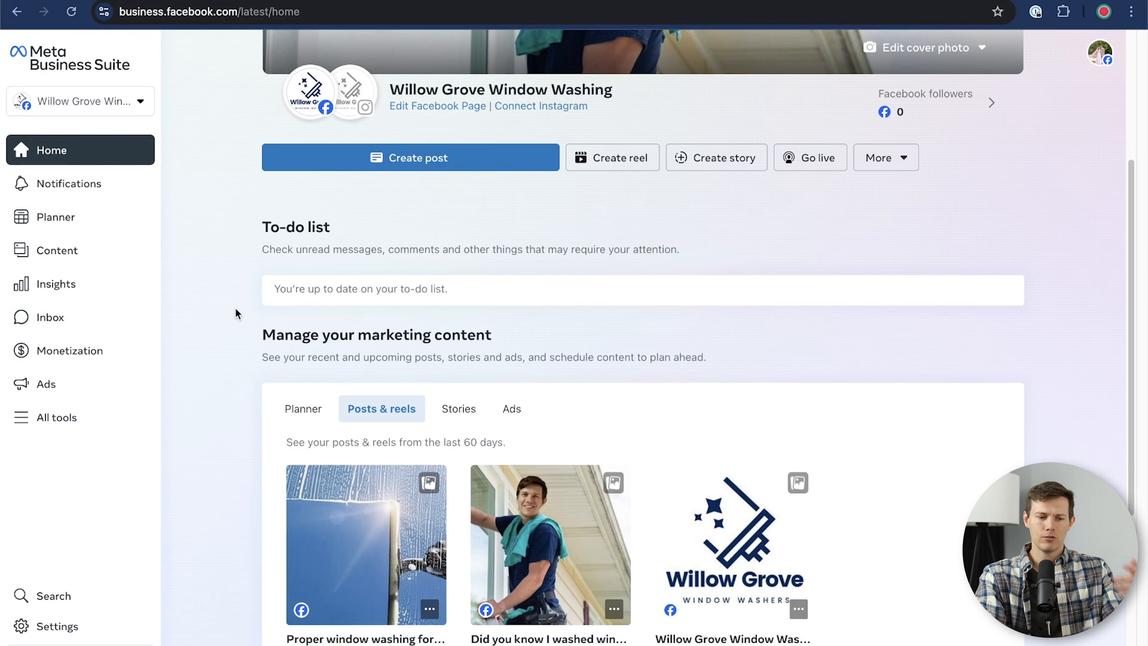
{"action": "scroll", "coordinate": [235, 309], "scroll_direction": "down", "scroll_amount": 5}
{"action": "scroll", "coordinate": [236, 313], "scroll_direction": "up", "scroll_amount": 9}
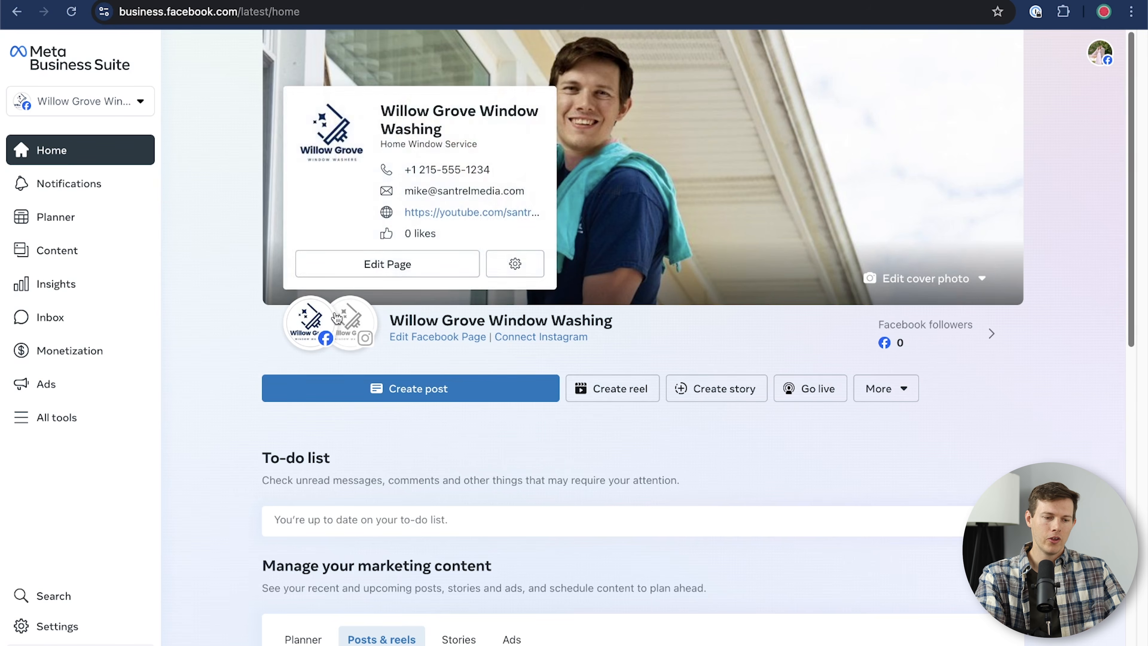
{"action": "mouse_move", "coordinate": [354, 335]}
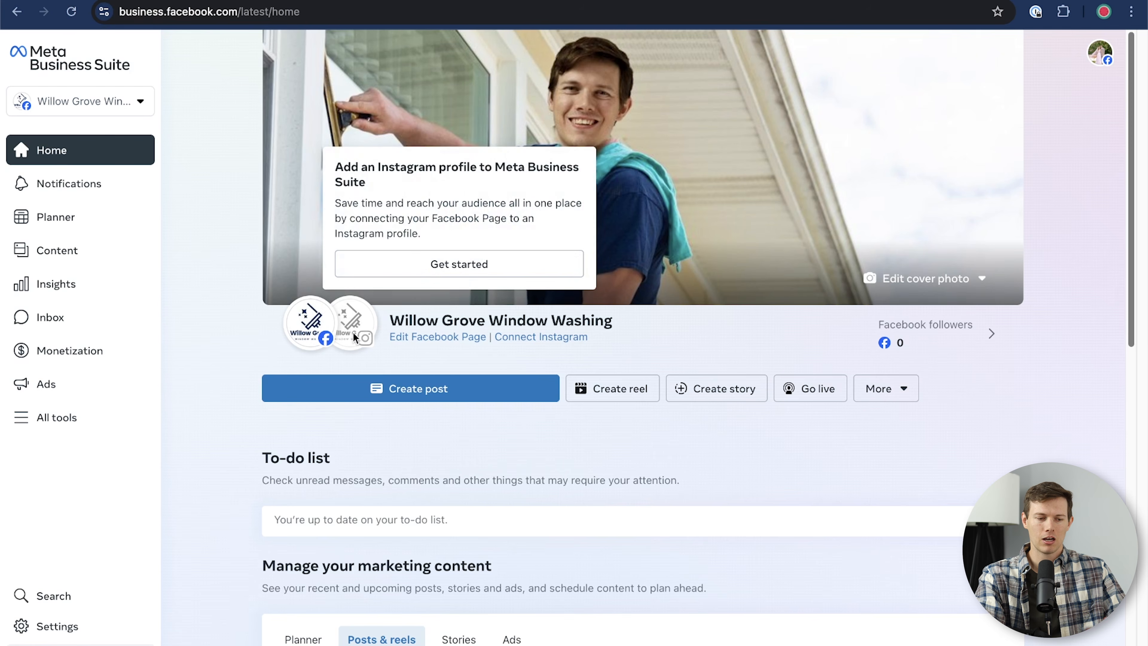
{"action": "mouse_move", "coordinate": [315, 338]}
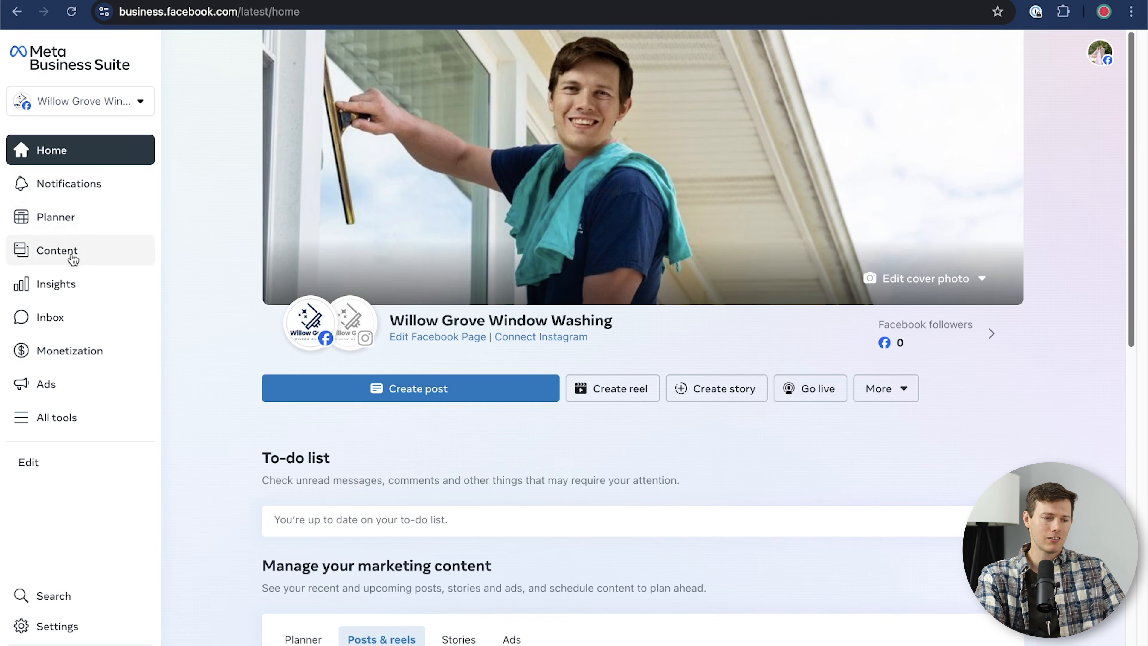
{"action": "left_click", "coordinate": [63, 224]}
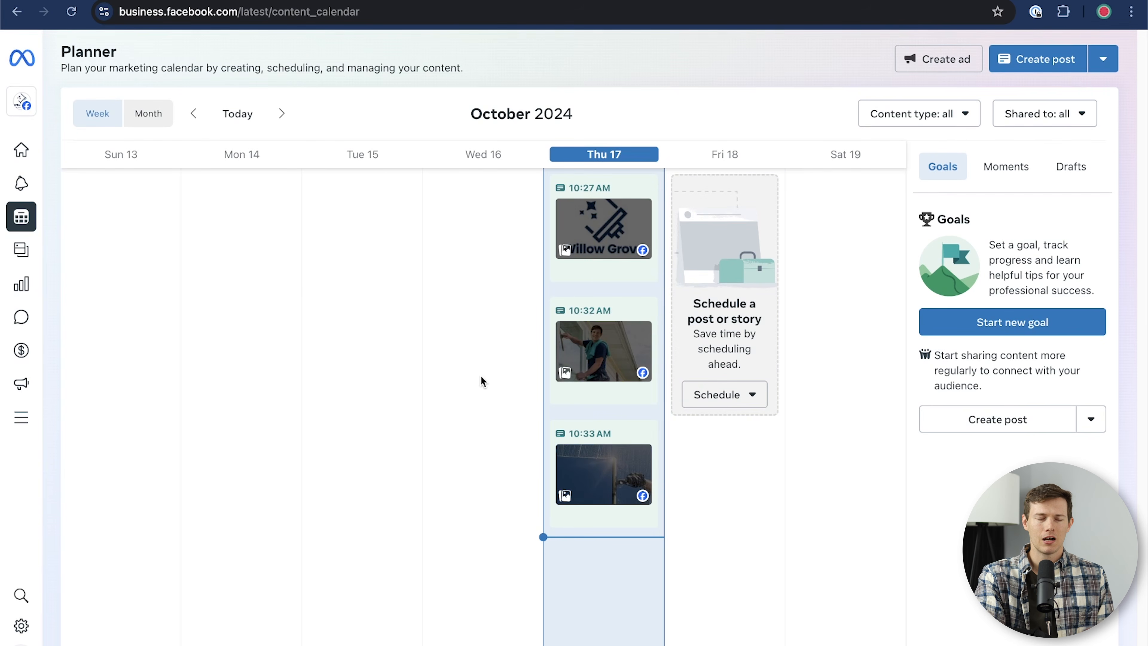
{"action": "mouse_move", "coordinate": [34, 259]}
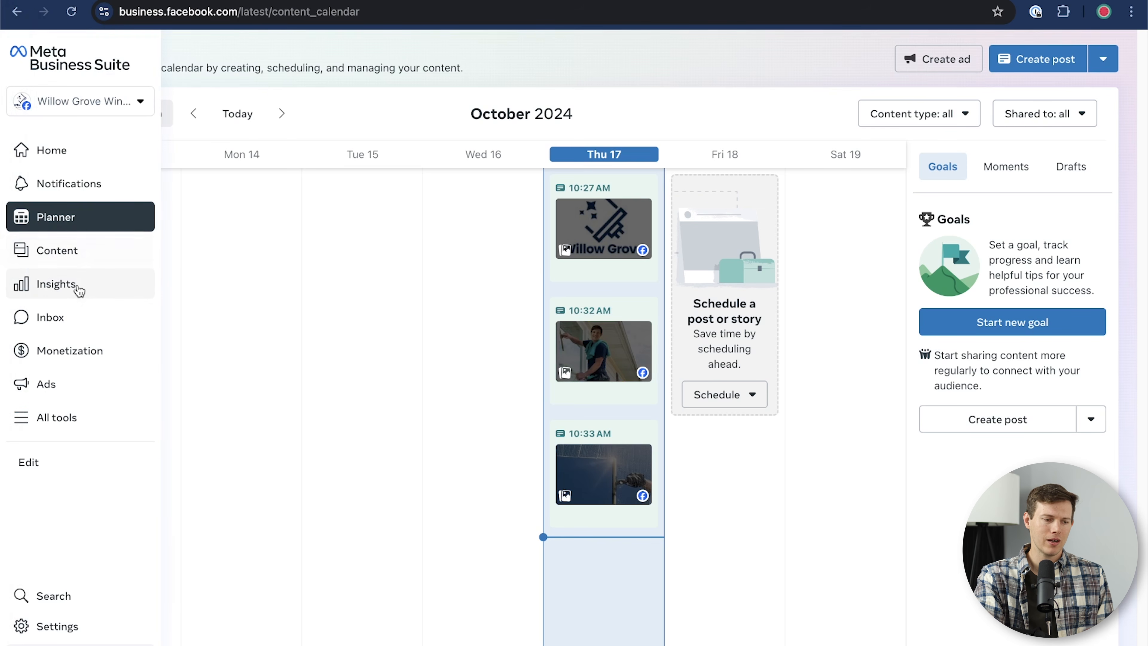
{"action": "left_click", "coordinate": [79, 290]}
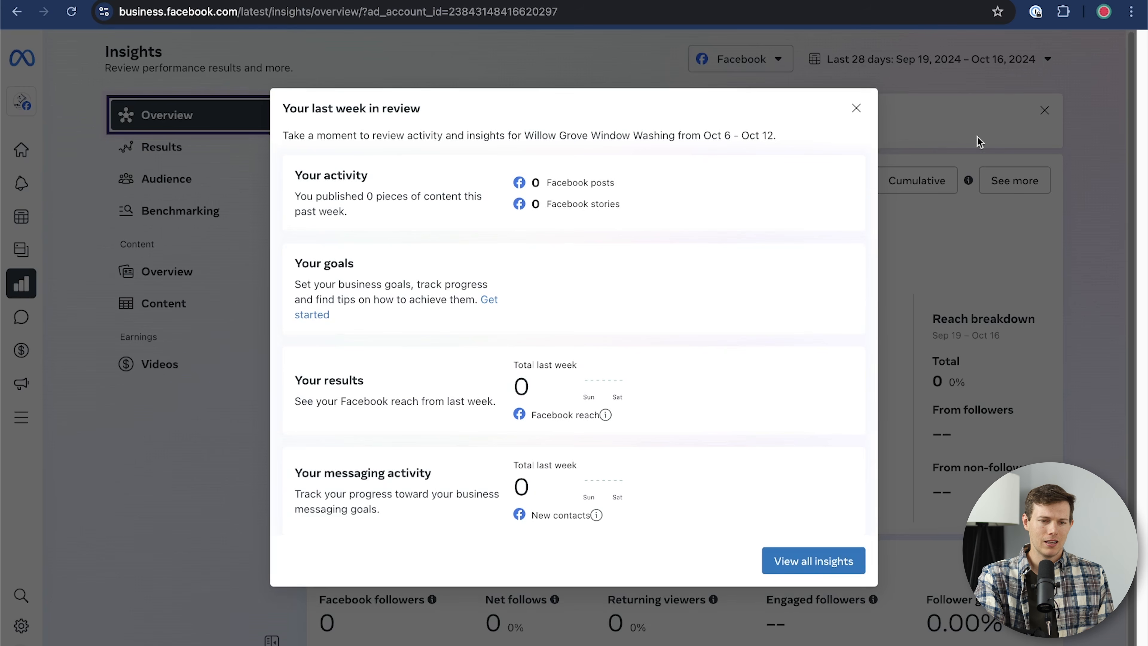
{"action": "left_click", "coordinate": [855, 107]}
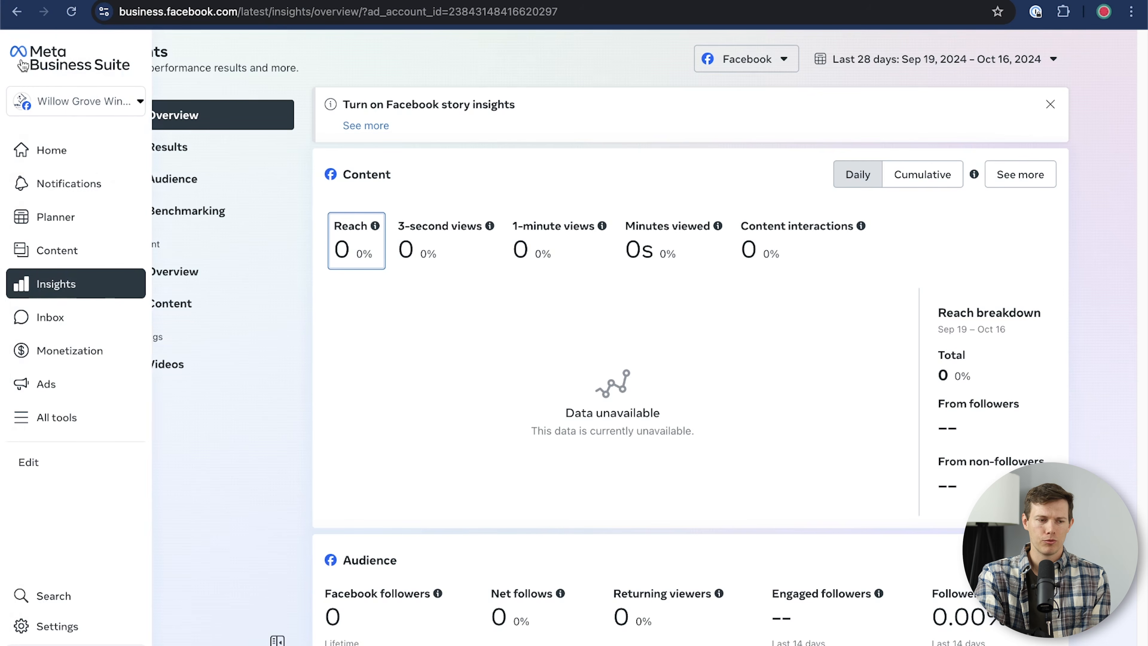
{"action": "mouse_move", "coordinate": [46, 59]}
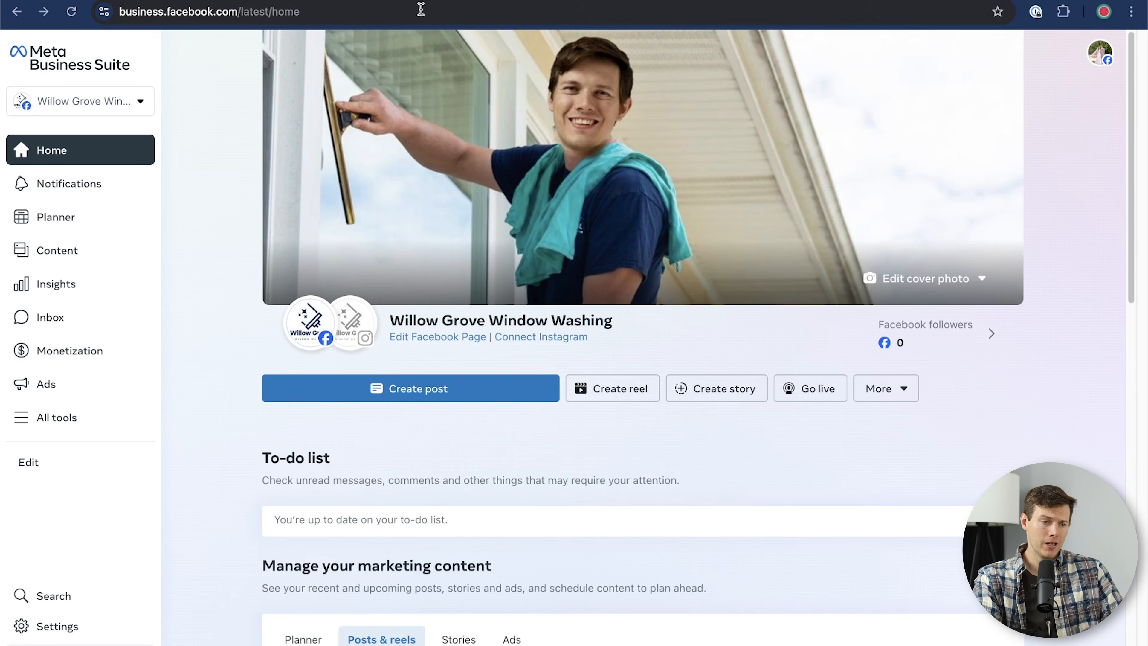
Step: Load facebook.com and switch profiles to act as Willow Grove Window Washing
{"action": "left_click", "coordinate": [418, 10]}
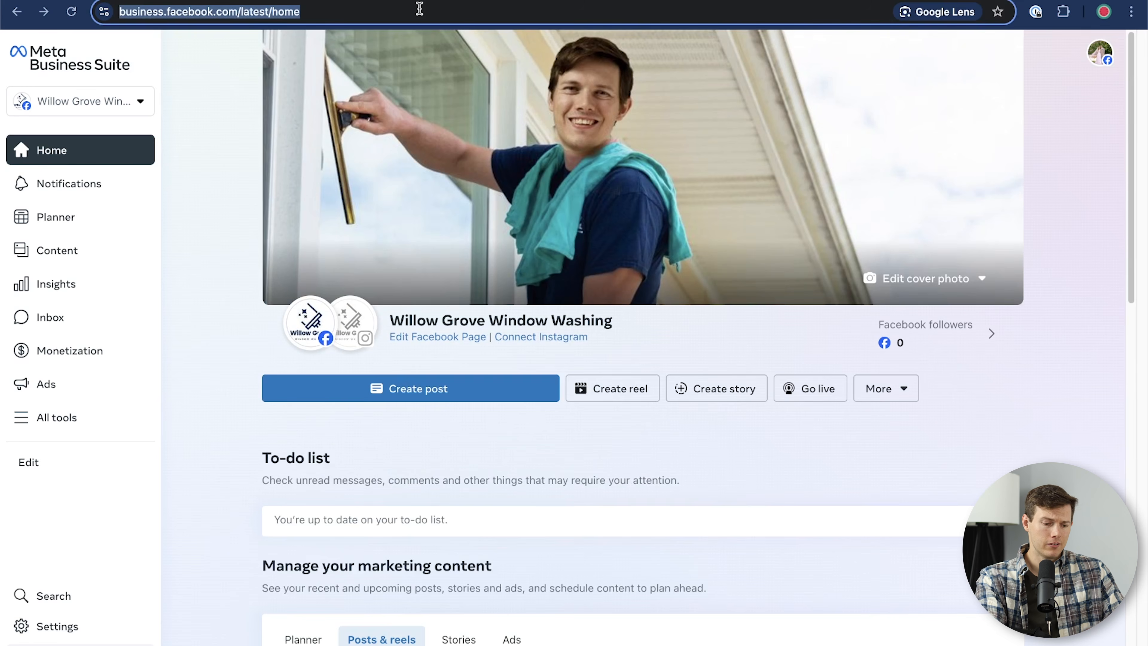
{"action": "type", "text": "face"}
{"action": "key", "text": "Return"}
{"action": "left_click", "coordinate": [1109, 51]}
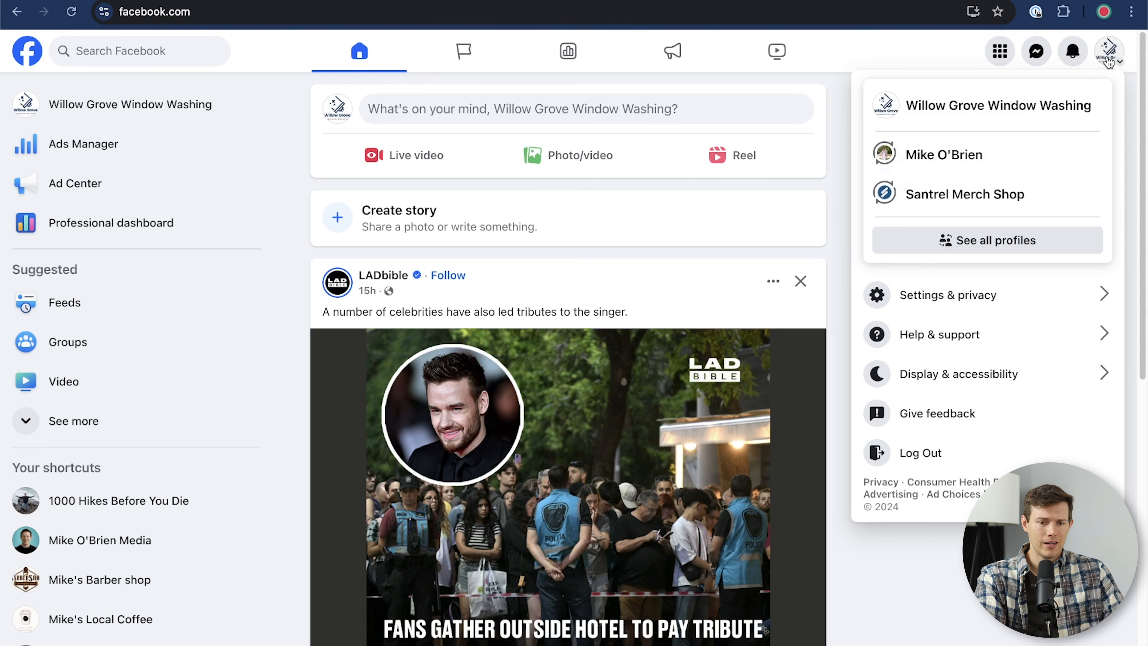
{"action": "left_click", "coordinate": [1015, 105]}
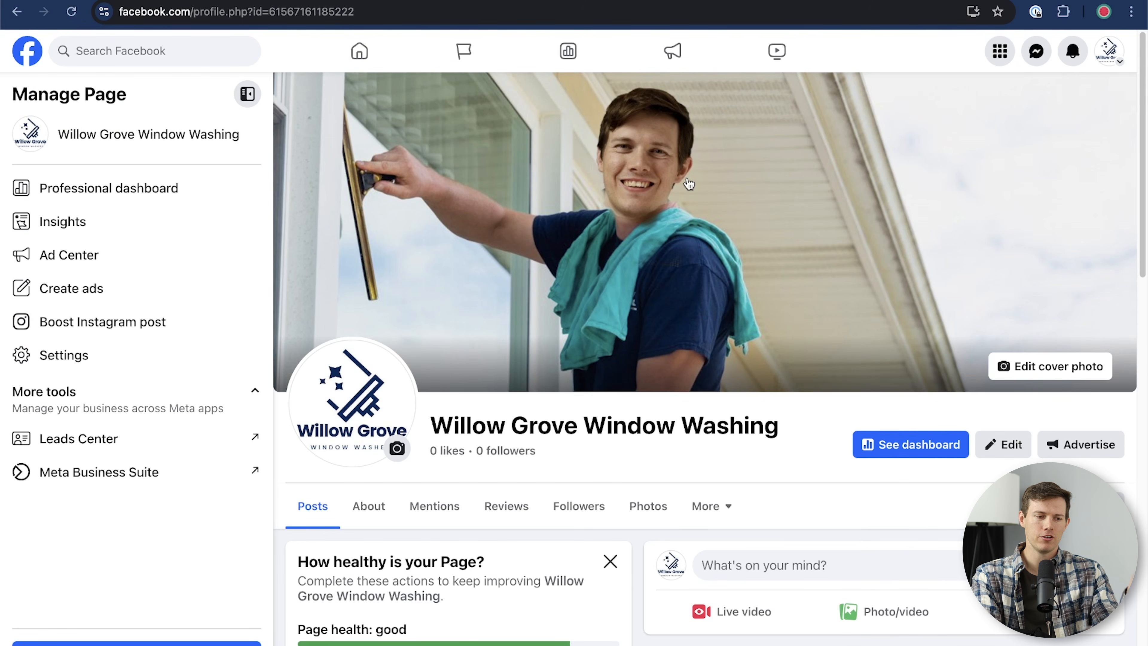
Step: Scroll through the Page profile and open its '...' options menu
{"action": "scroll", "coordinate": [626, 253], "scroll_direction": "down", "scroll_amount": 4}
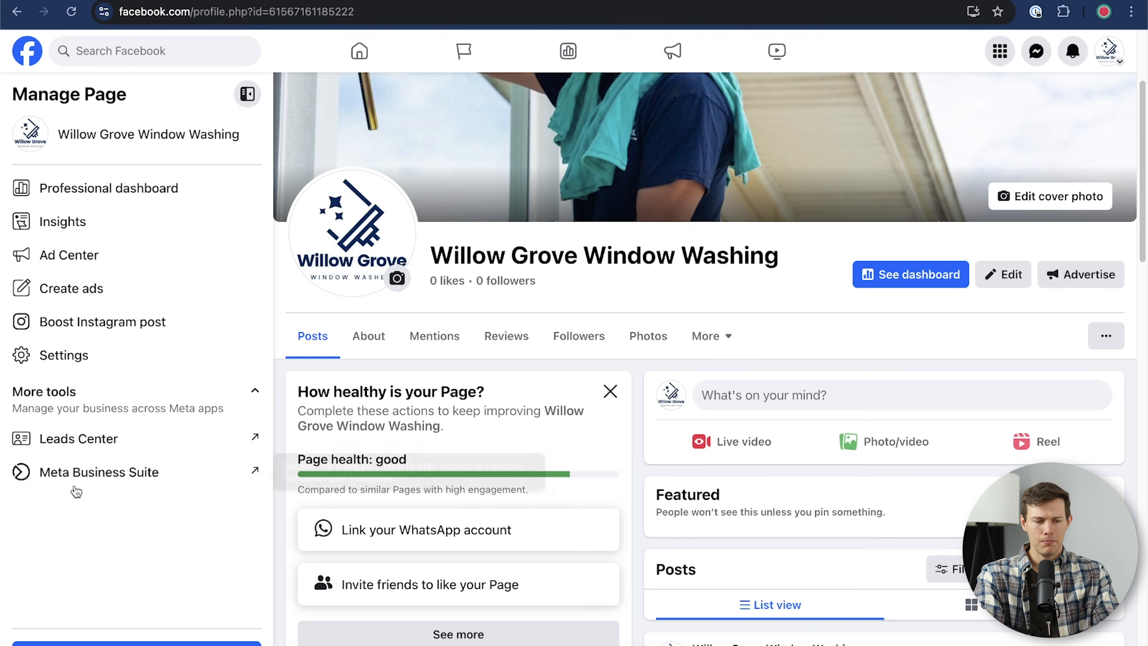
{"action": "scroll", "coordinate": [809, 485], "scroll_direction": "up", "scroll_amount": 4}
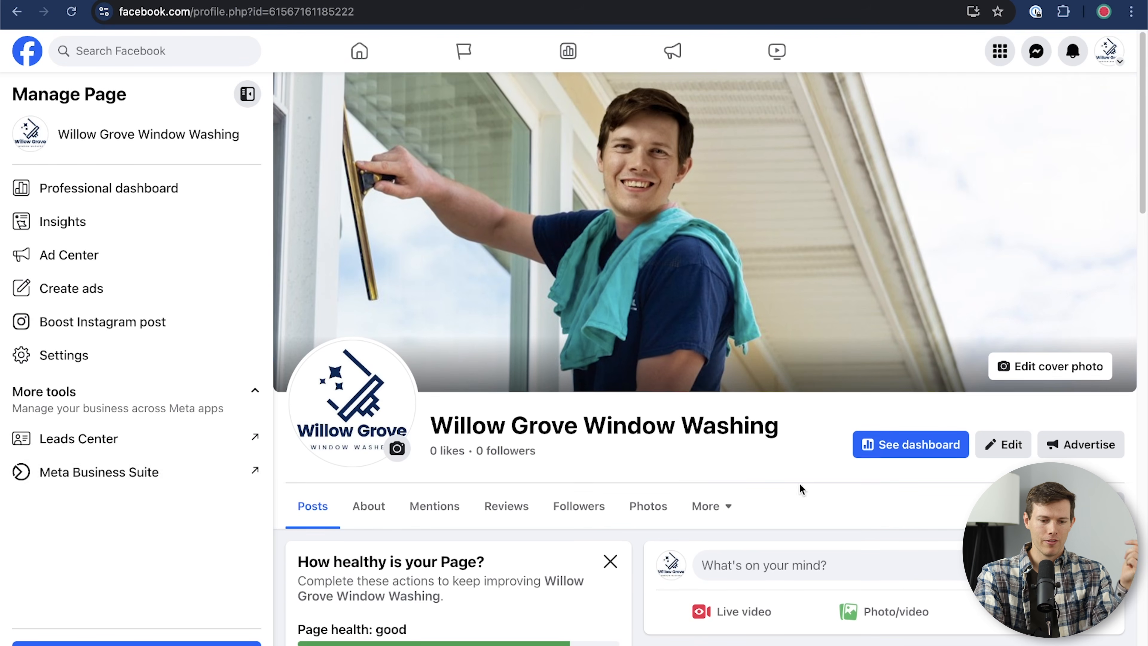
{"action": "scroll", "coordinate": [863, 517], "scroll_direction": "down", "scroll_amount": 1}
{"action": "scroll", "coordinate": [862, 517], "scroll_direction": "down", "scroll_amount": 5}
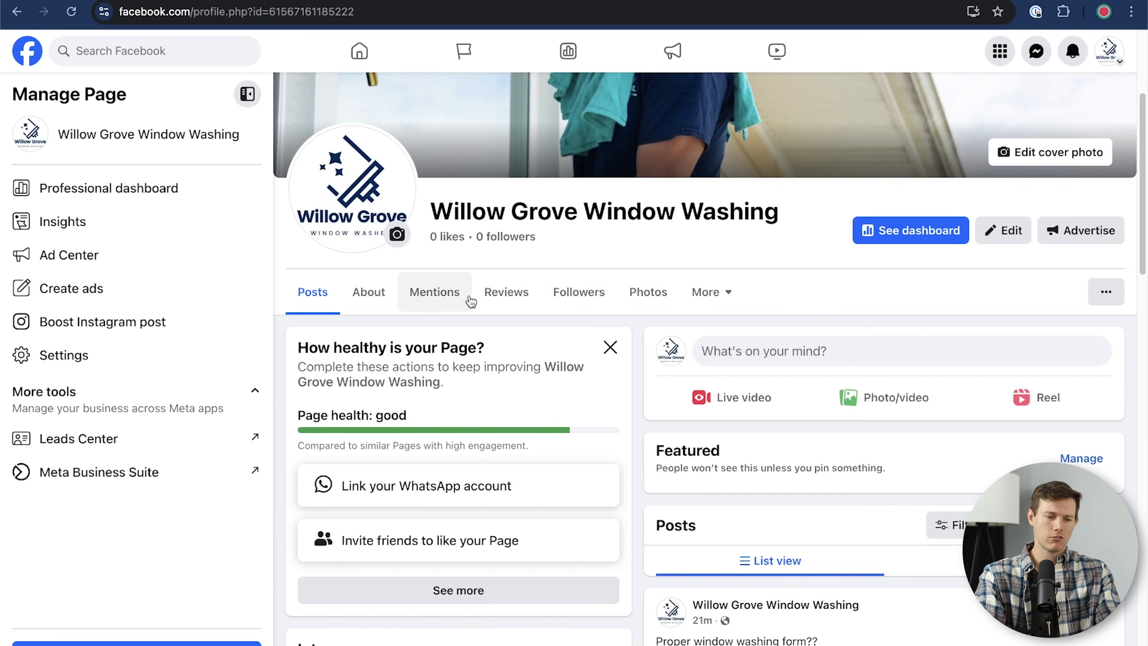
{"action": "left_click", "coordinate": [1106, 292]}
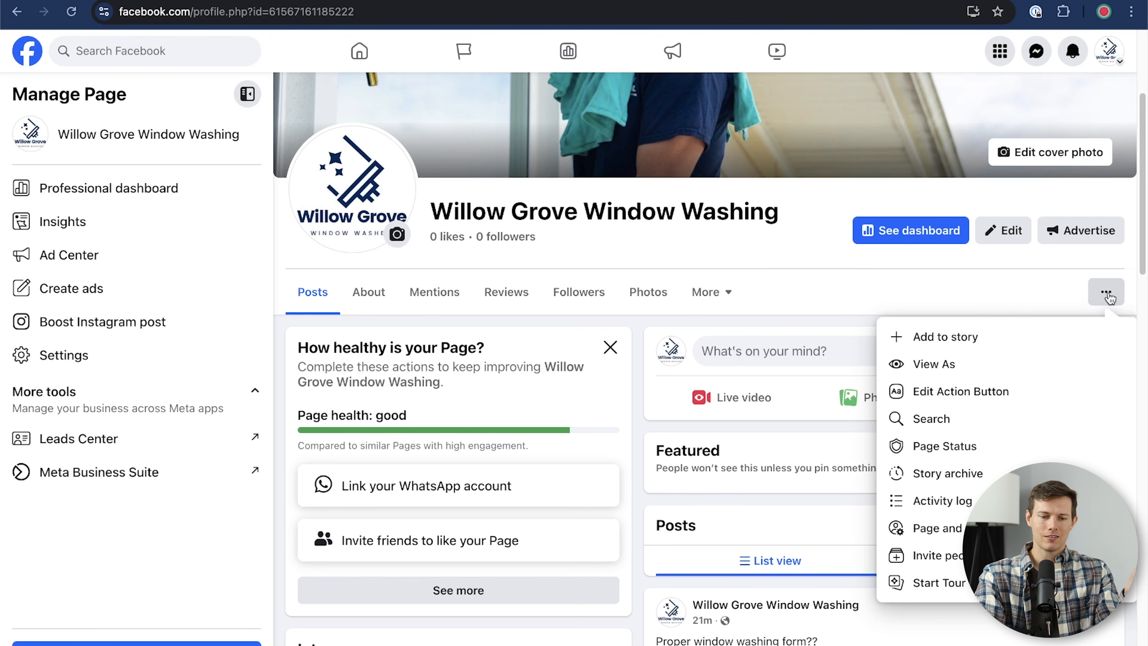
Step: Use View As to review the Page's public intro, contact details and two posts, then exit
{"action": "left_click", "coordinate": [943, 368]}
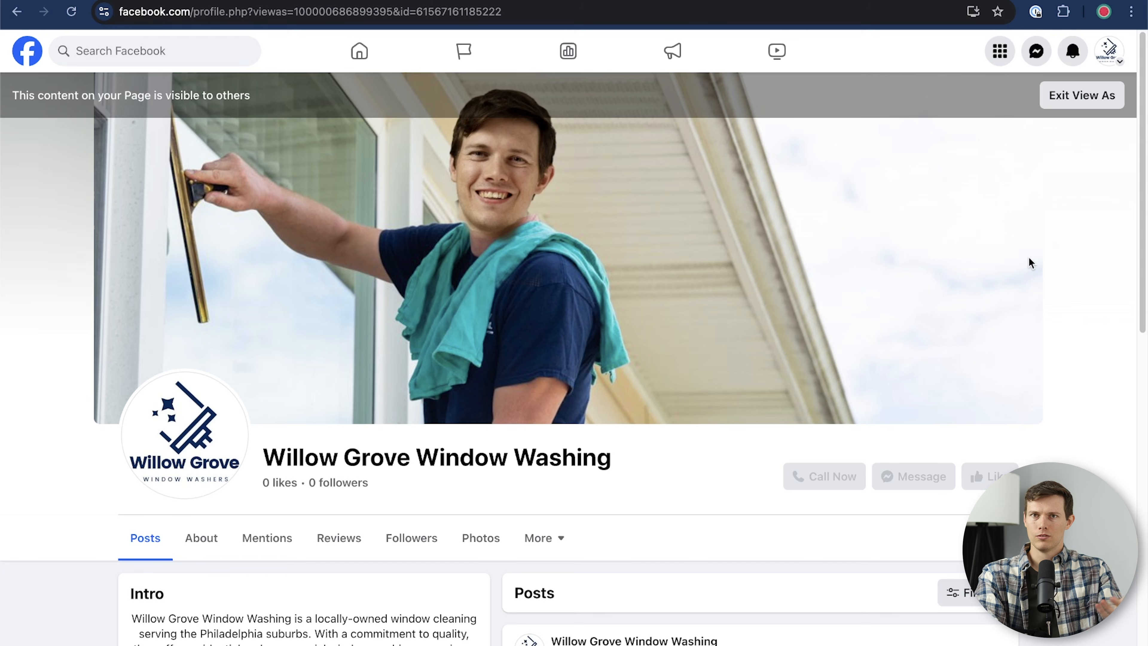
{"action": "scroll", "coordinate": [1028, 258], "scroll_direction": "down", "scroll_amount": 4}
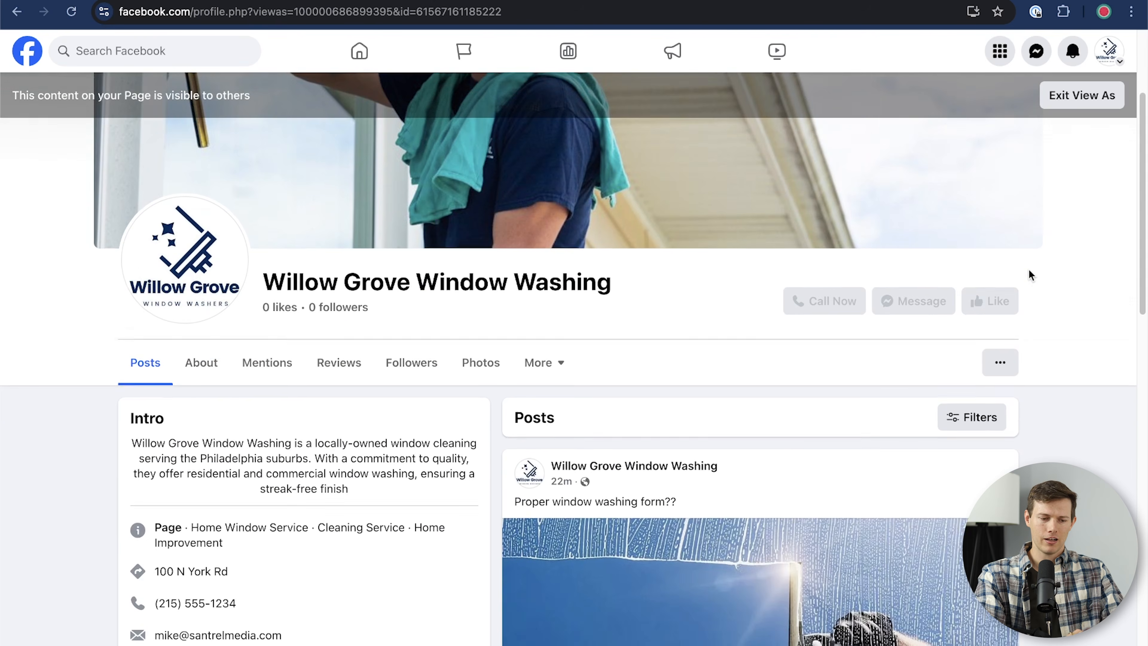
{"action": "scroll", "coordinate": [1028, 267], "scroll_direction": "down", "scroll_amount": 10}
{"action": "scroll", "coordinate": [1029, 269], "scroll_direction": "down", "scroll_amount": 3}
{"action": "scroll", "coordinate": [1028, 269], "scroll_direction": "up", "scroll_amount": 12}
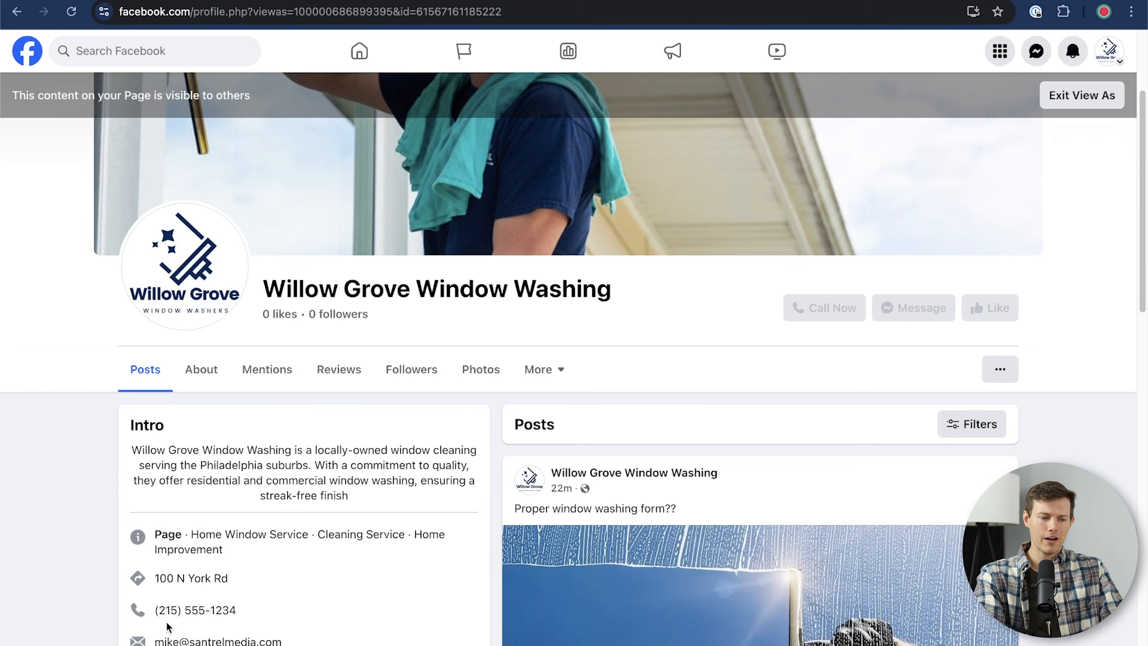
{"action": "scroll", "coordinate": [167, 628], "scroll_direction": "down", "scroll_amount": 3}
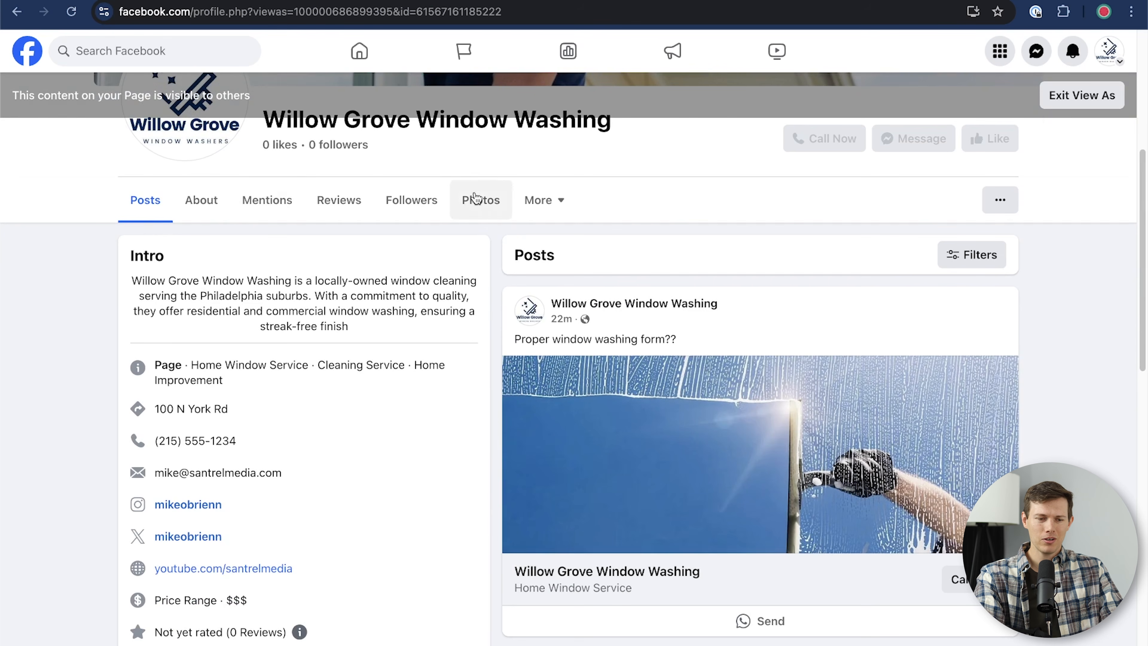
{"action": "scroll", "coordinate": [849, 570], "scroll_direction": "down", "scroll_amount": 7}
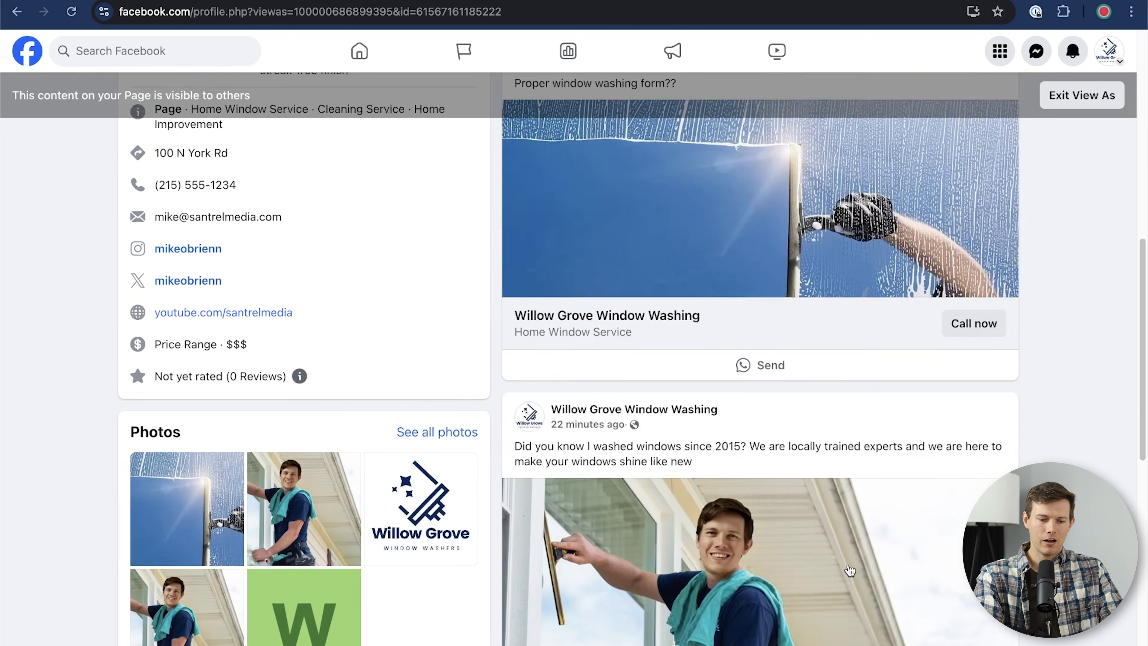
{"action": "scroll", "coordinate": [759, 362], "scroll_direction": "down", "scroll_amount": 5}
{"action": "scroll", "coordinate": [759, 361], "scroll_direction": "up", "scroll_amount": 15}
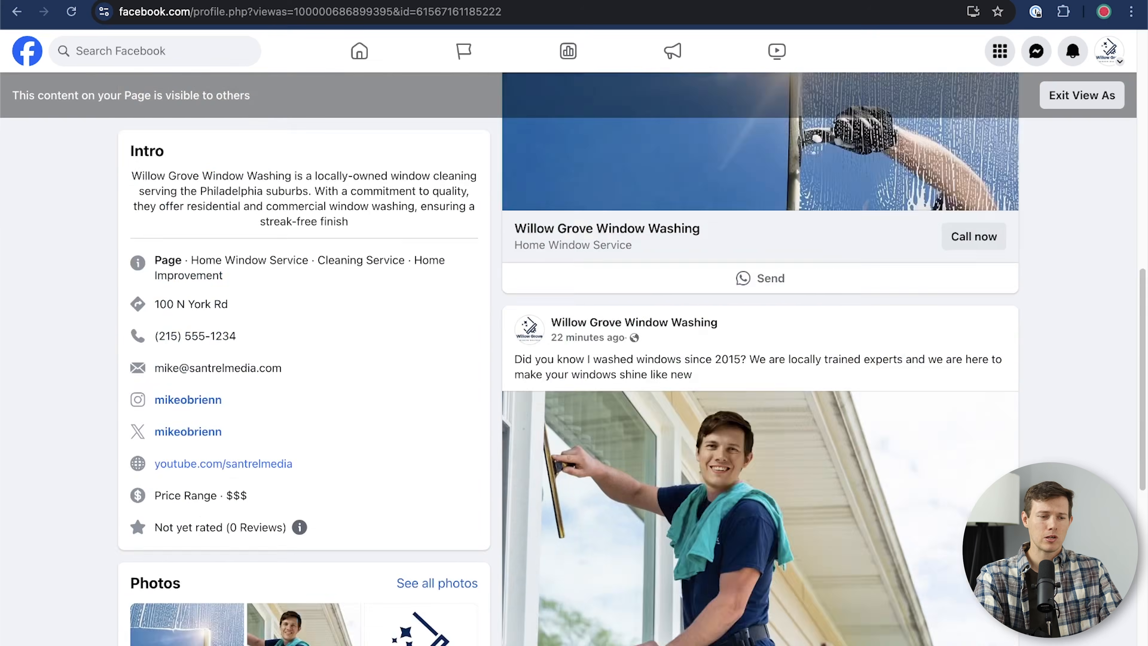
{"action": "scroll", "coordinate": [573, 361], "scroll_direction": "up", "scroll_amount": 3}
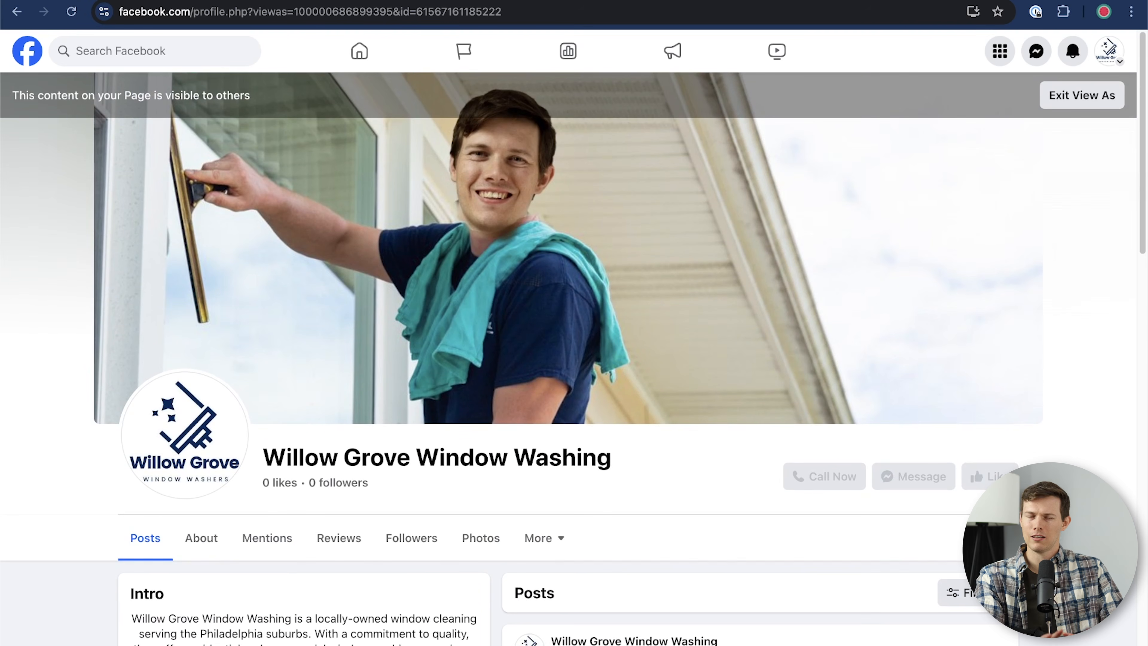
{"action": "left_click", "coordinate": [1075, 96]}
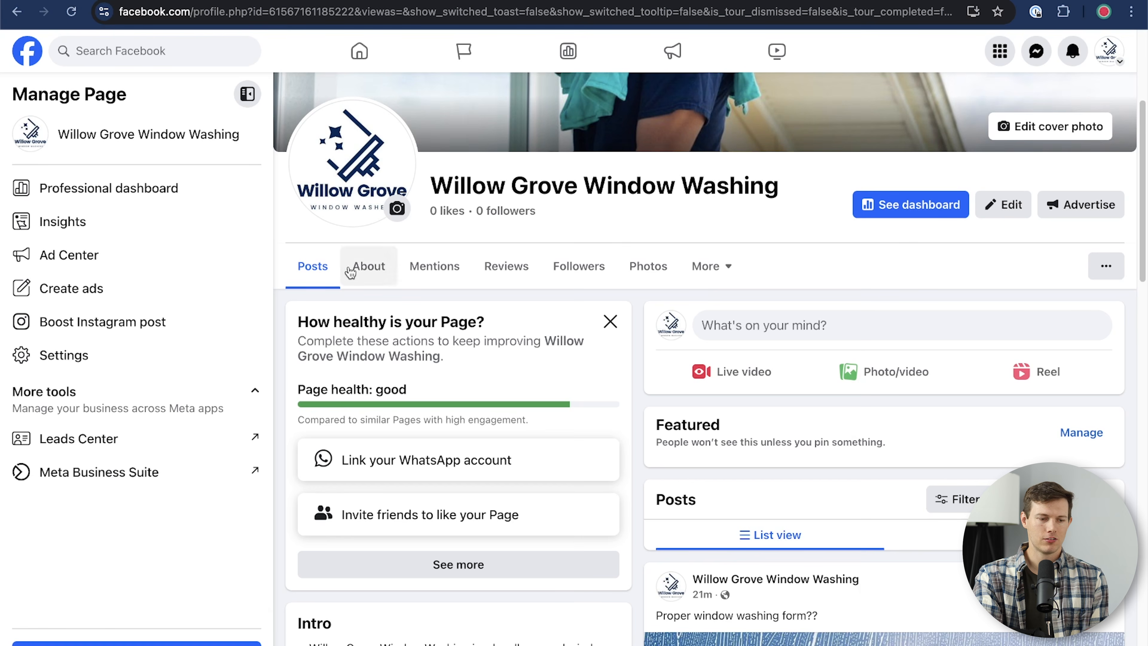
Step: Hide the Music, Check-ins, Sports, Movies, TV shows, Books, Likes and Reviews given sections, then save
{"action": "left_click", "coordinate": [723, 280]}
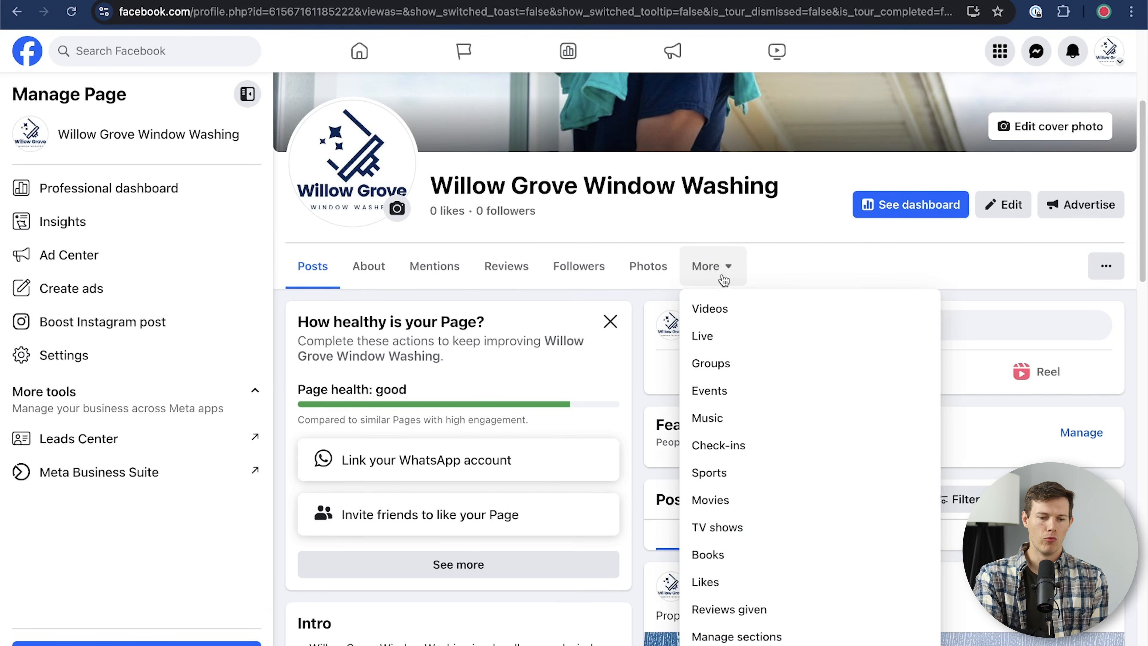
{"action": "left_click", "coordinate": [754, 637]}
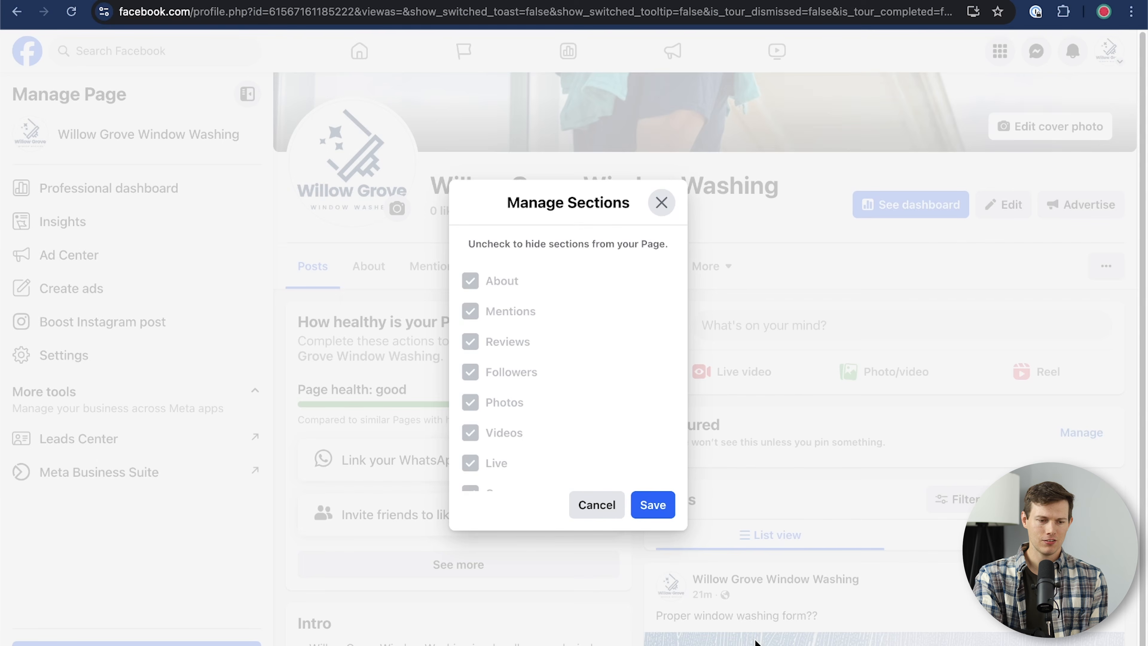
{"action": "scroll", "coordinate": [514, 391], "scroll_direction": "down", "scroll_amount": 5}
{"action": "scroll", "coordinate": [516, 390], "scroll_direction": "up", "scroll_amount": 1}
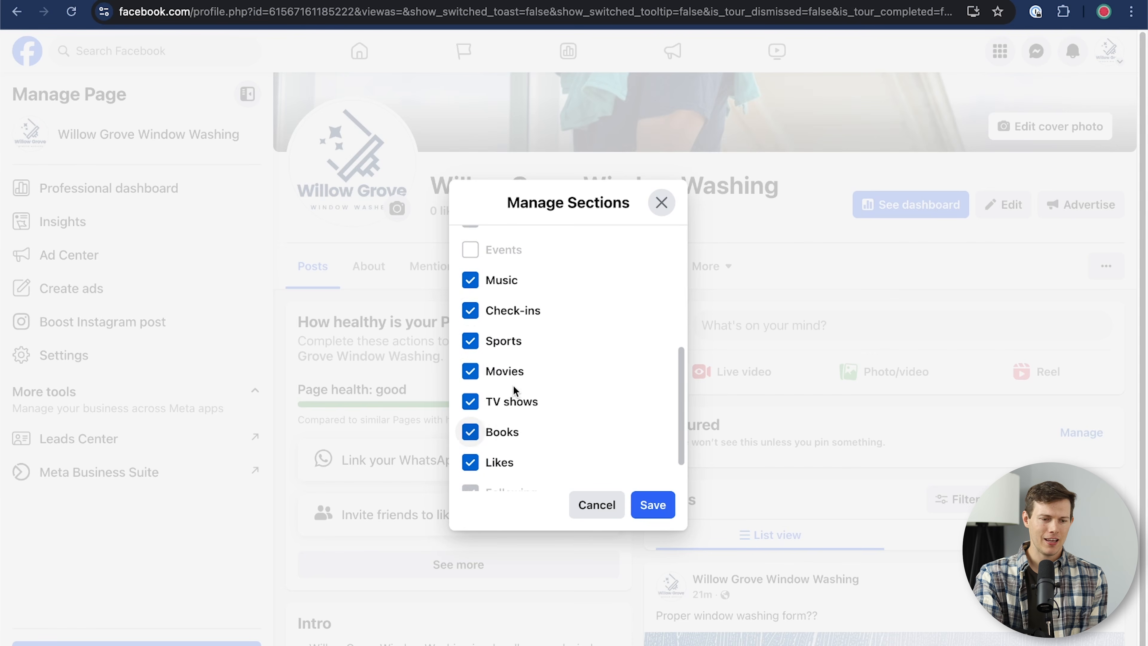
{"action": "left_click", "coordinate": [470, 280]}
{"action": "left_click", "coordinate": [470, 310]}
{"action": "left_click", "coordinate": [470, 341]}
{"action": "left_click", "coordinate": [470, 370]}
{"action": "left_click", "coordinate": [469, 401]}
{"action": "left_click", "coordinate": [469, 432]}
{"action": "left_click", "coordinate": [469, 462]}
{"action": "scroll", "coordinate": [632, 398], "scroll_direction": "down", "scroll_amount": 1}
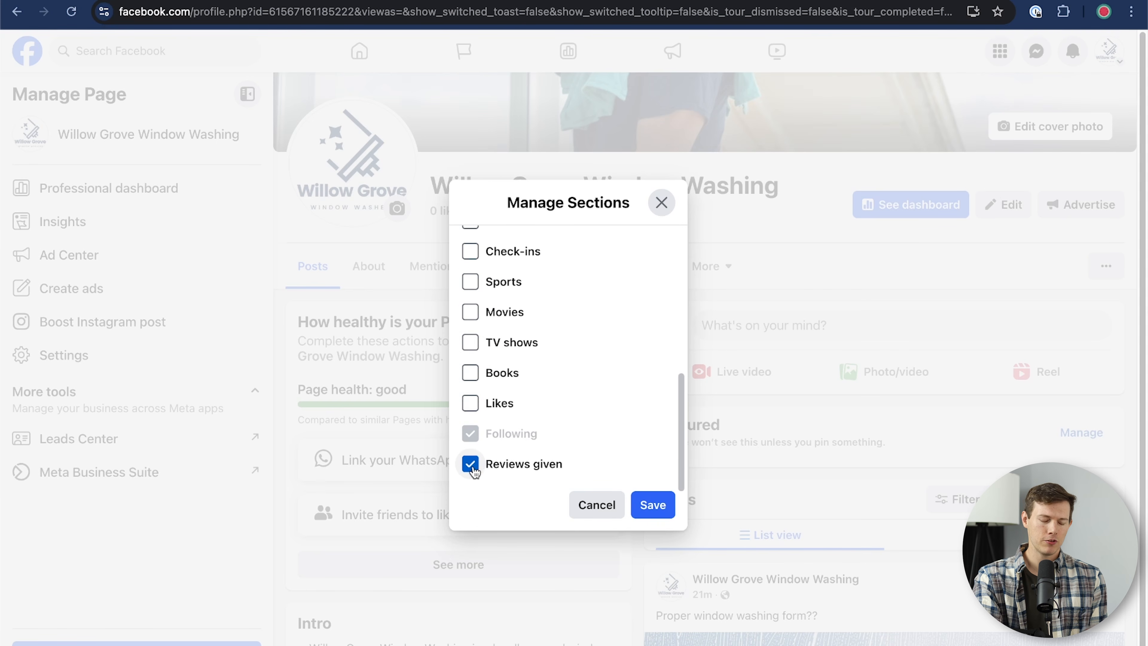
{"action": "left_click", "coordinate": [488, 459]}
{"action": "scroll", "coordinate": [537, 402], "scroll_direction": "up", "scroll_amount": 10}
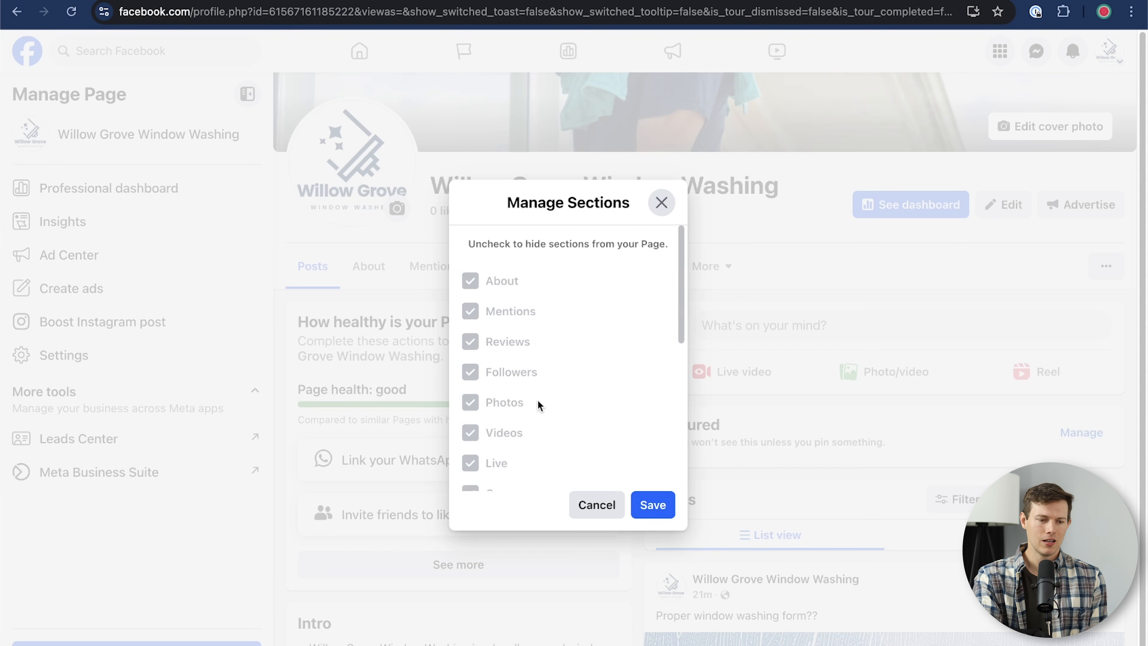
{"action": "left_click", "coordinate": [649, 505]}
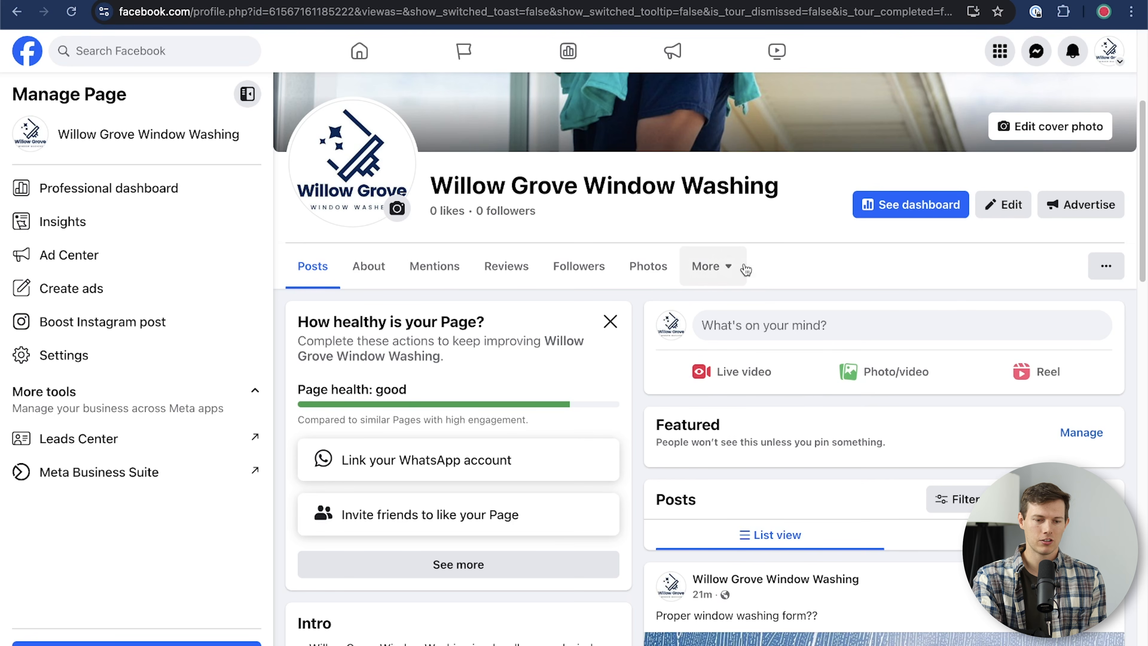
Step: Check the empty Mentions and Reviews tabs, then reopen Manage sections and cancel without changes
{"action": "left_click", "coordinate": [723, 267]}
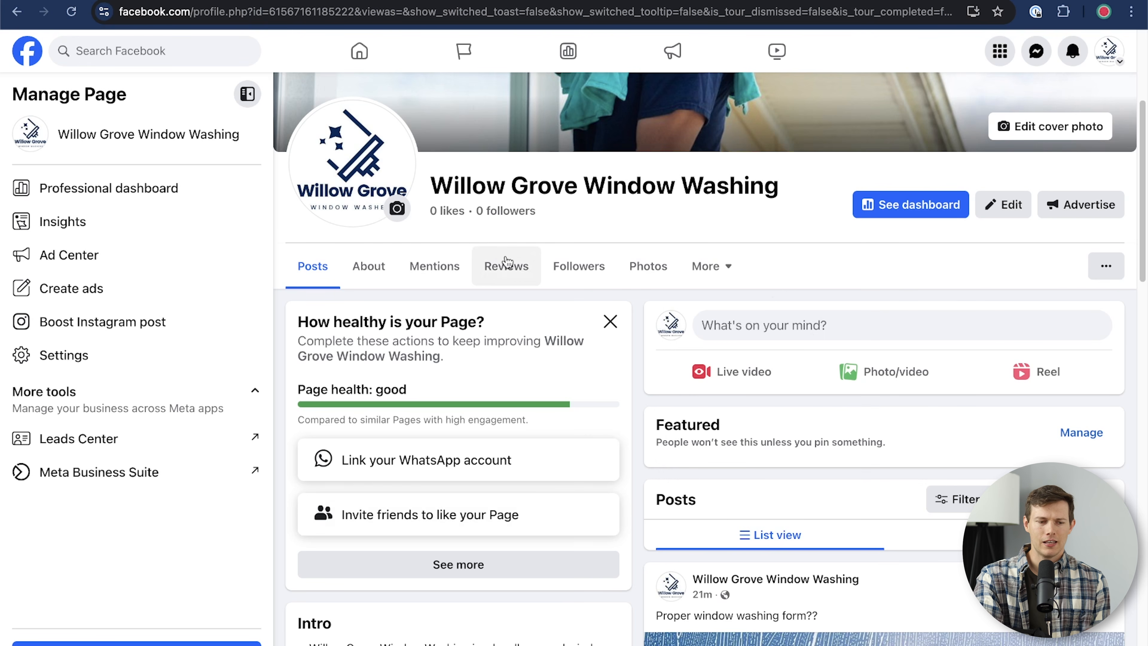
{"action": "left_click", "coordinate": [402, 262]}
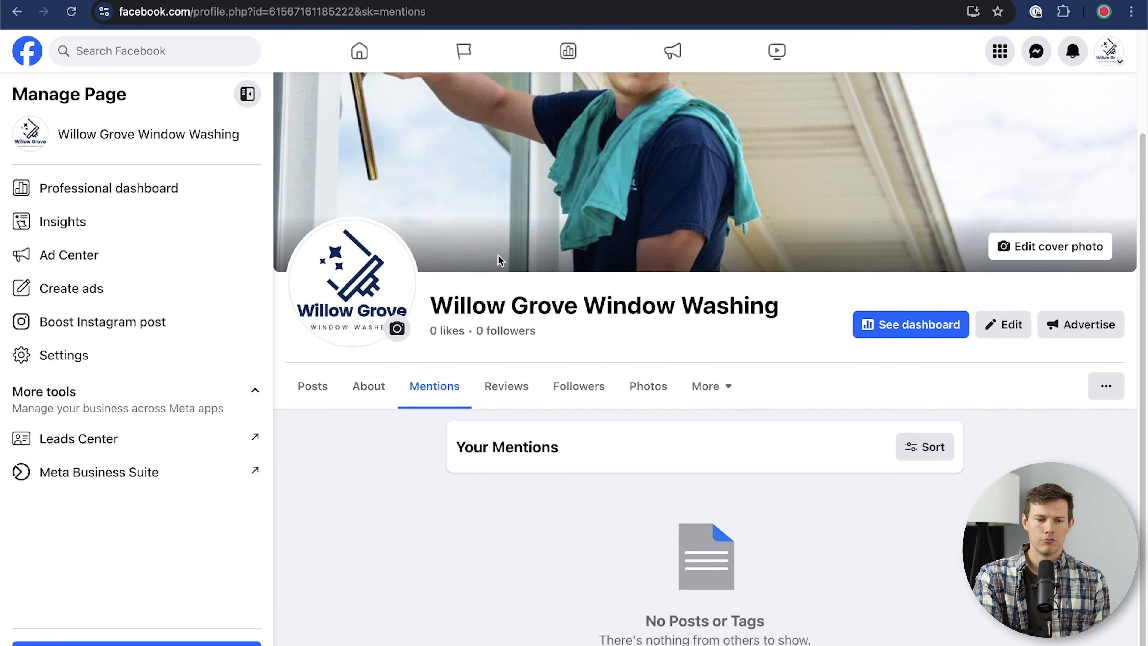
{"action": "left_click", "coordinate": [511, 376]}
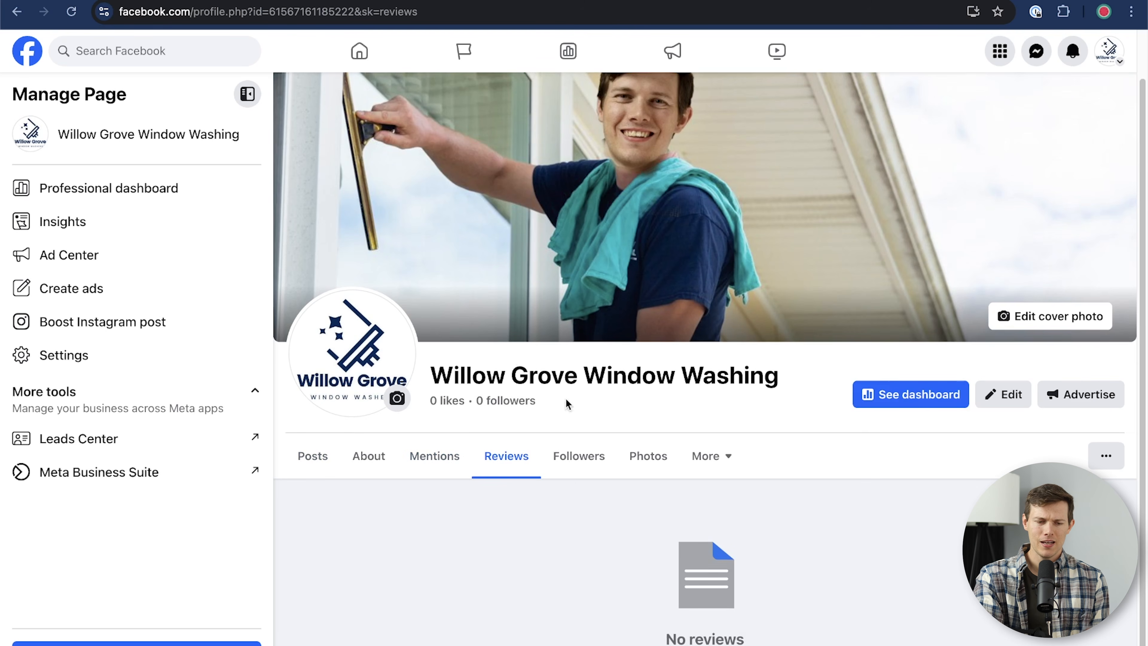
{"action": "left_click", "coordinate": [728, 457]}
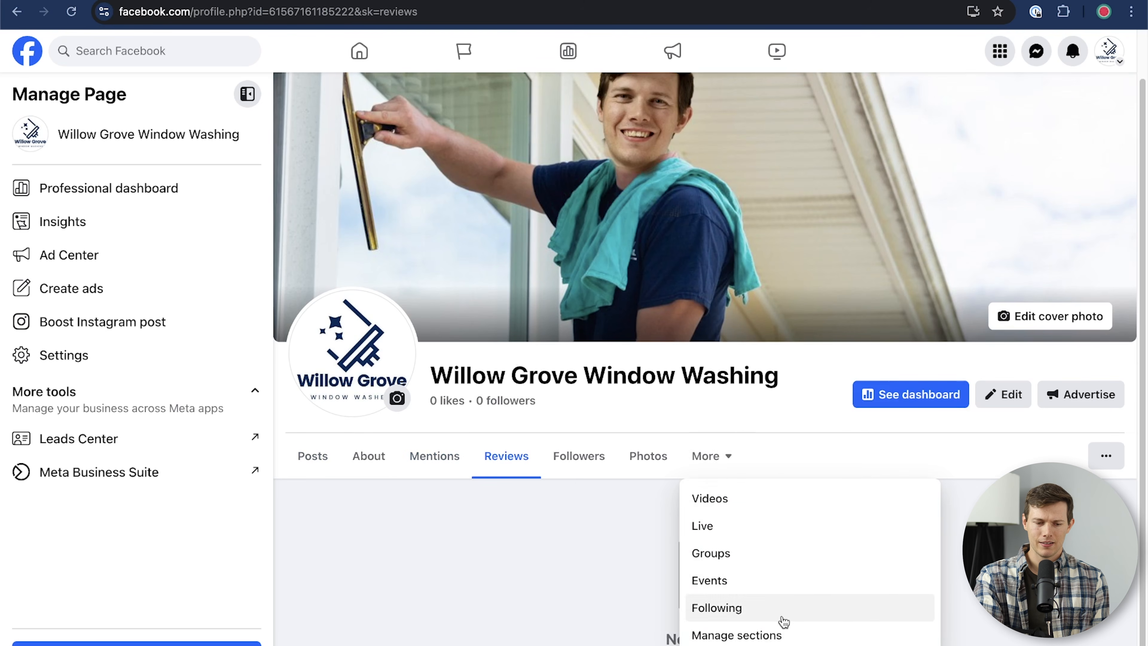
{"action": "left_click", "coordinate": [777, 637]}
{"action": "scroll", "coordinate": [514, 422], "scroll_direction": "down", "scroll_amount": 5}
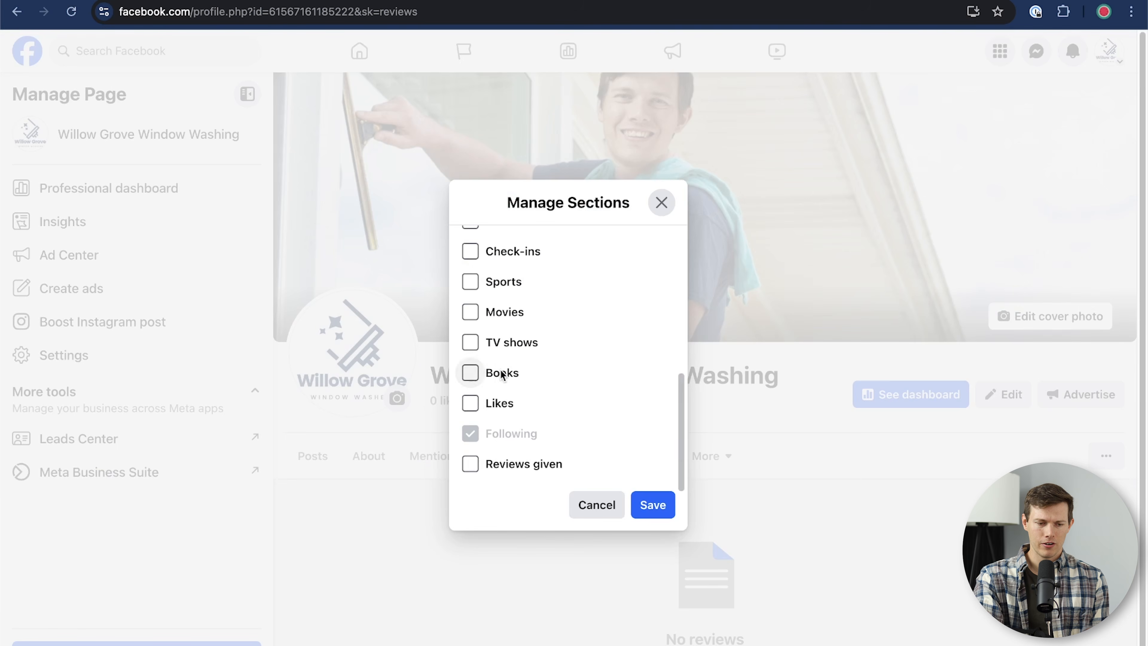
{"action": "left_click", "coordinate": [593, 505]}
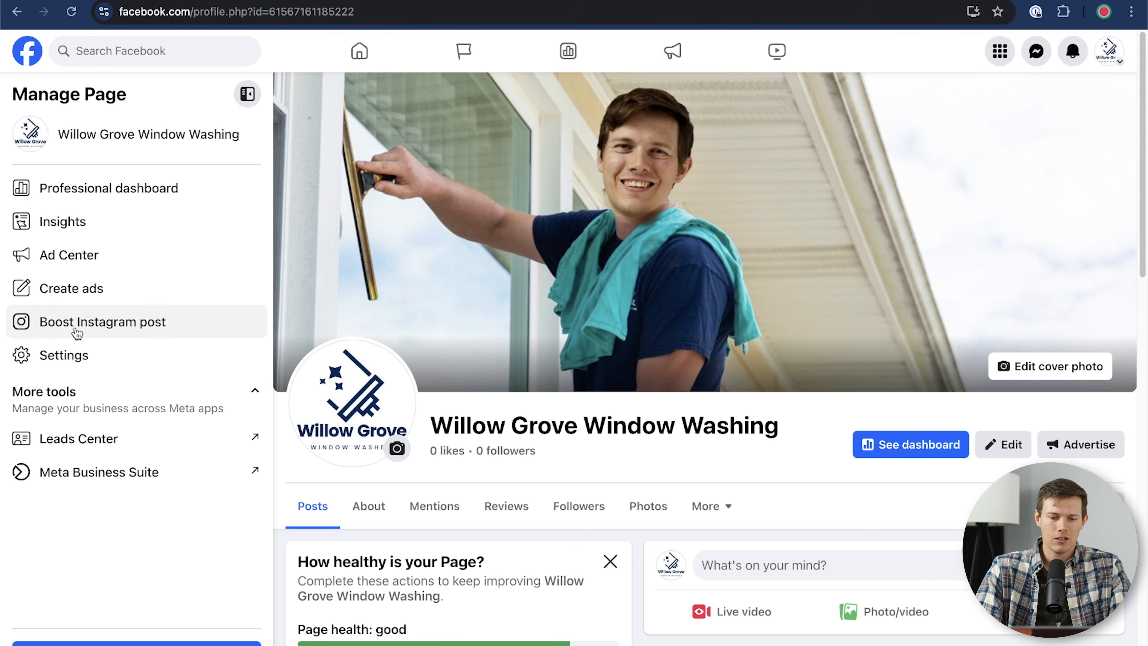
Step: Save the Page username willowgrovewindowwashing under Page setup > Name, then open an incognito window
{"action": "left_click", "coordinate": [72, 355]}
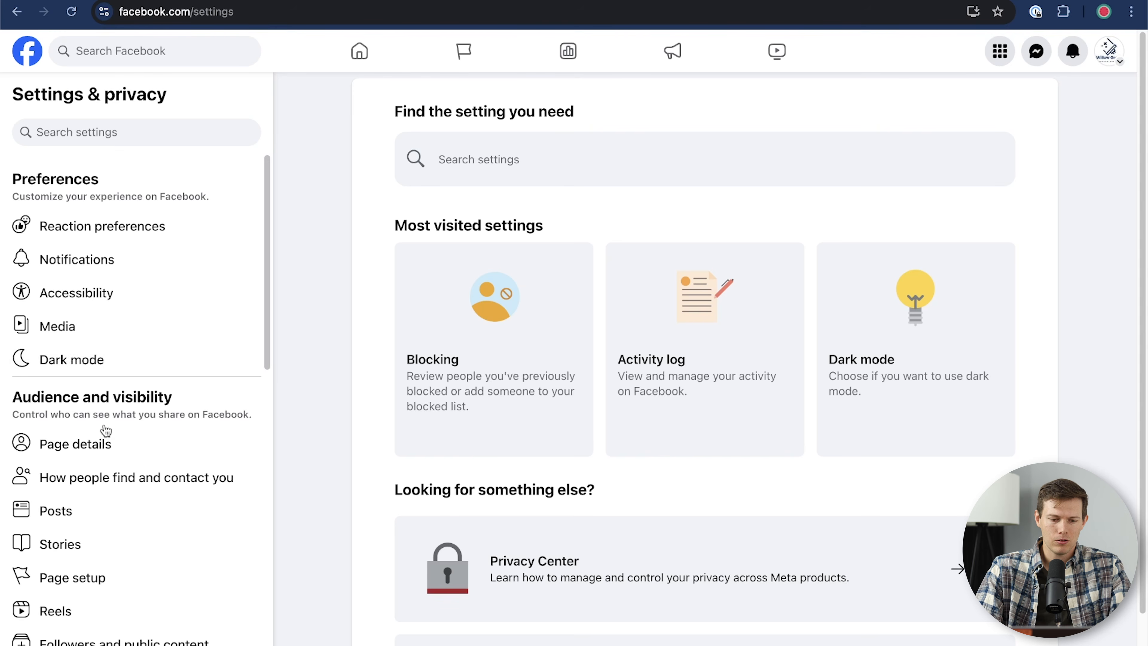
{"action": "scroll", "coordinate": [104, 437], "scroll_direction": "down", "scroll_amount": 3}
{"action": "left_click", "coordinate": [80, 467]}
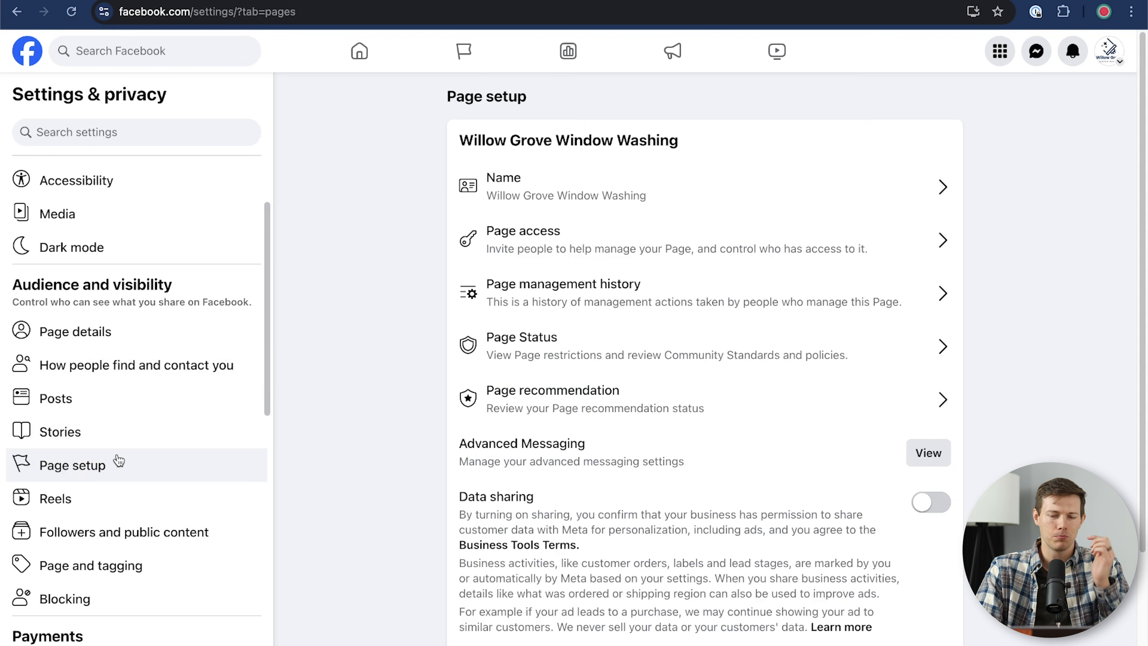
{"action": "left_click", "coordinate": [638, 187]}
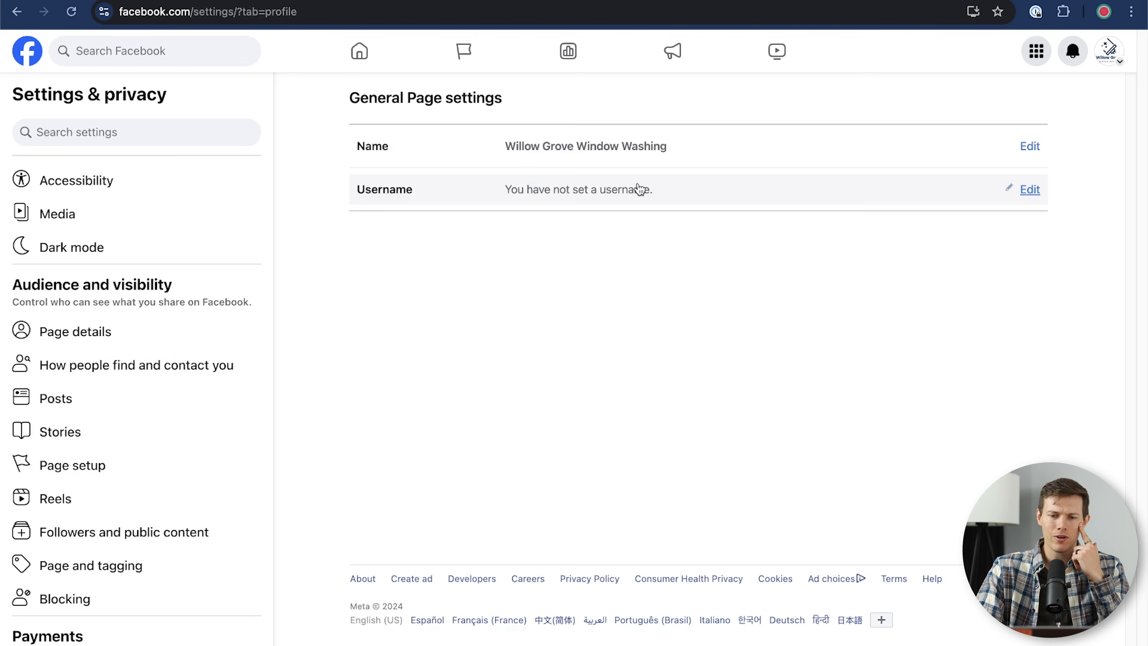
{"action": "left_click", "coordinate": [1032, 192]}
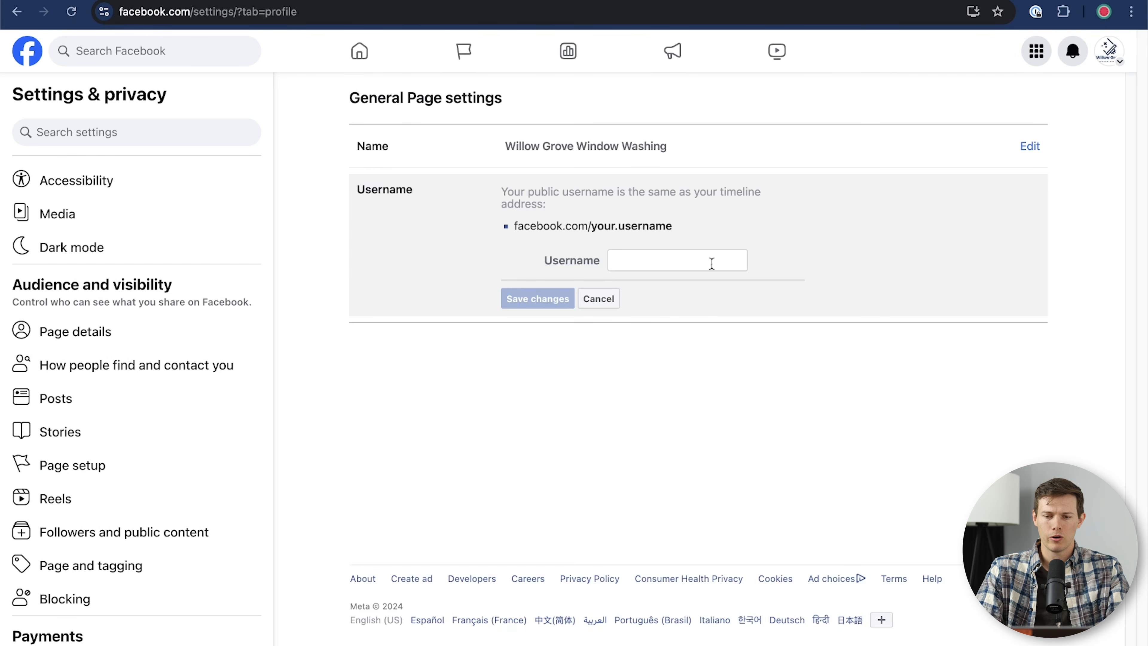
{"action": "left_click", "coordinate": [638, 265]}
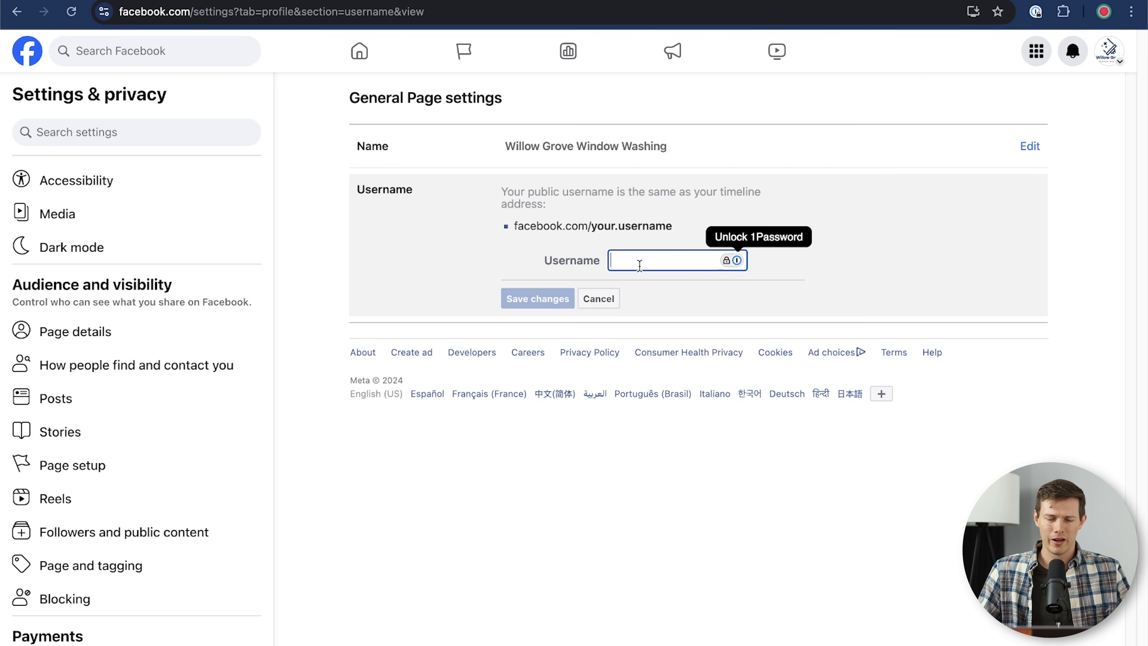
{"action": "type", "text": "w"}
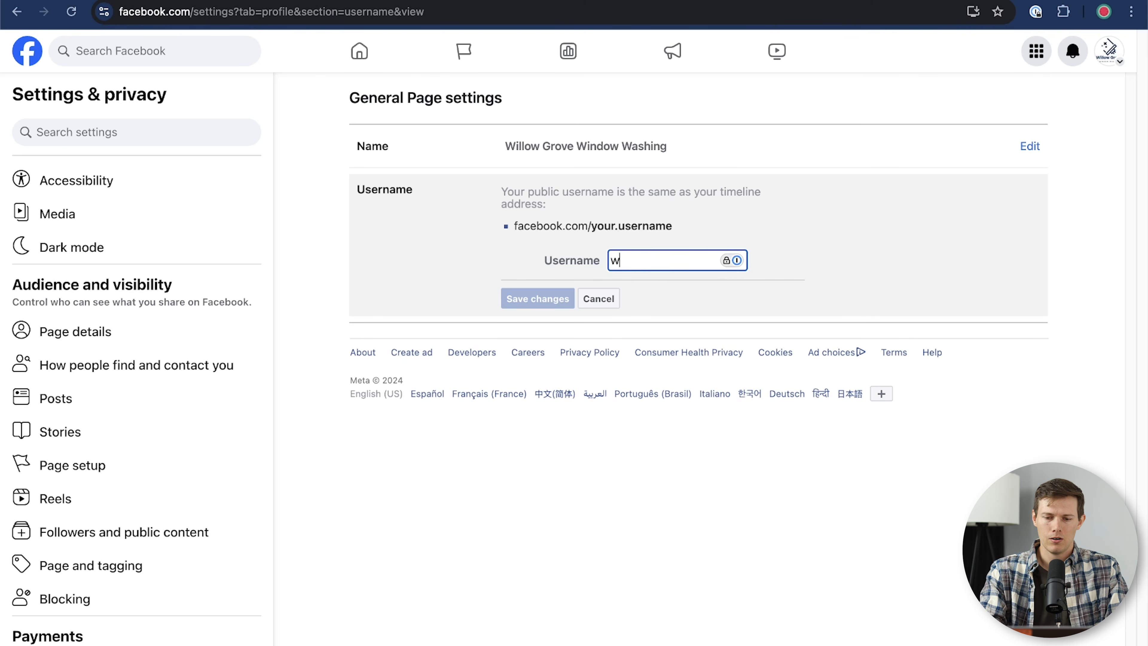
{"action": "type", "text": "illowgrovewindowwashing"}
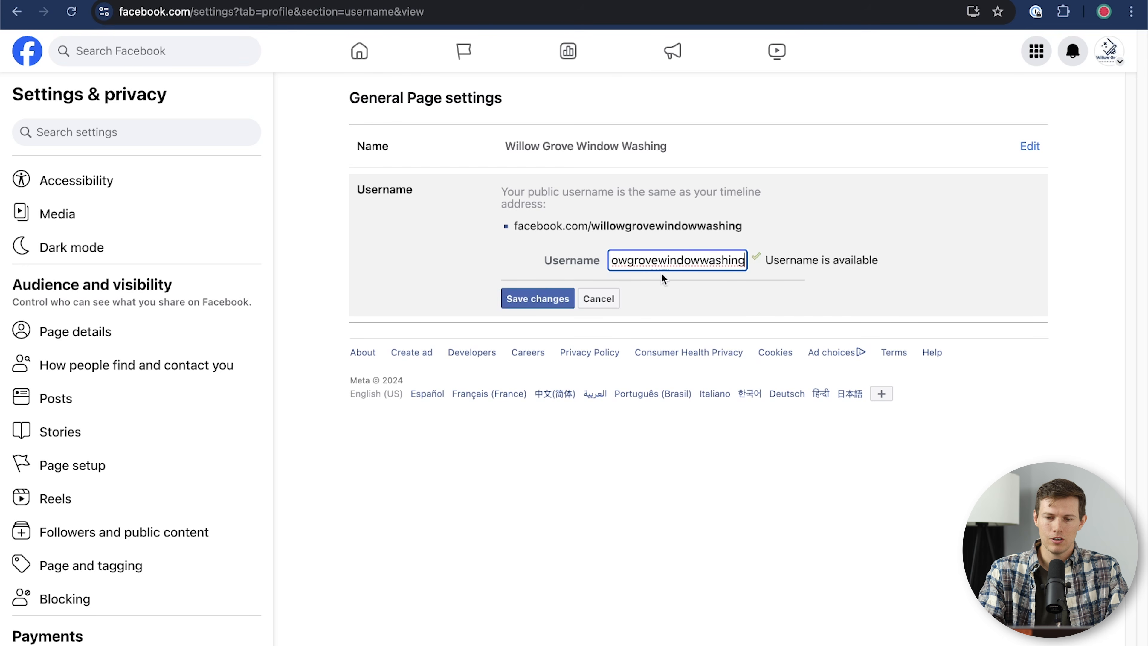
{"action": "left_click", "coordinate": [522, 301]}
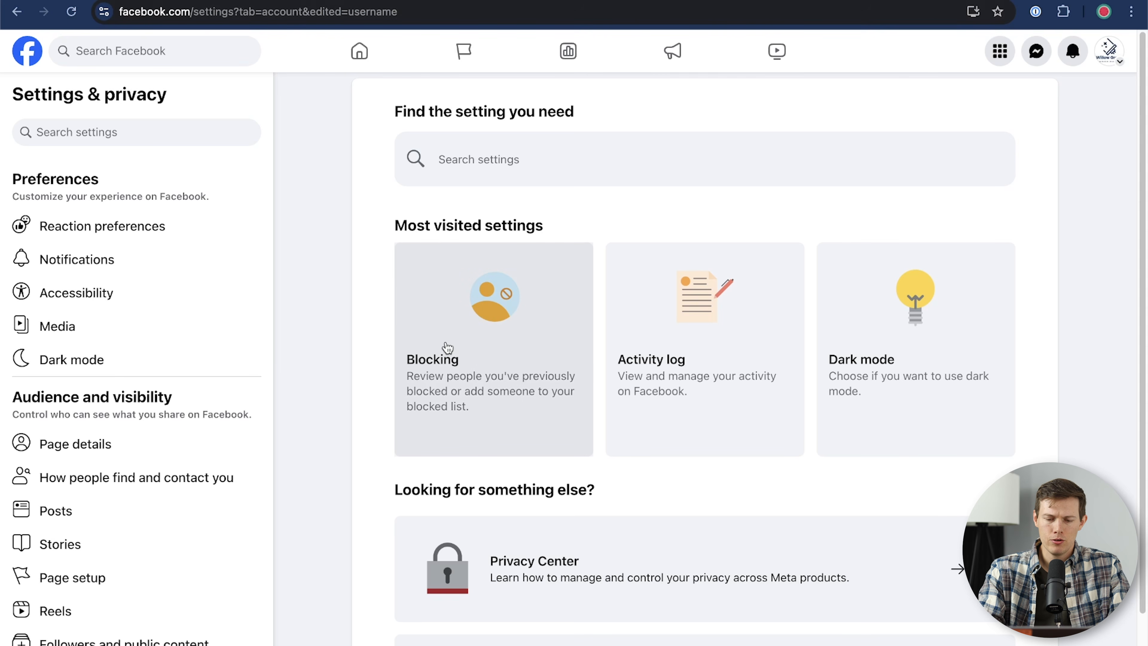
{"action": "key", "text": "super+shift+n"}
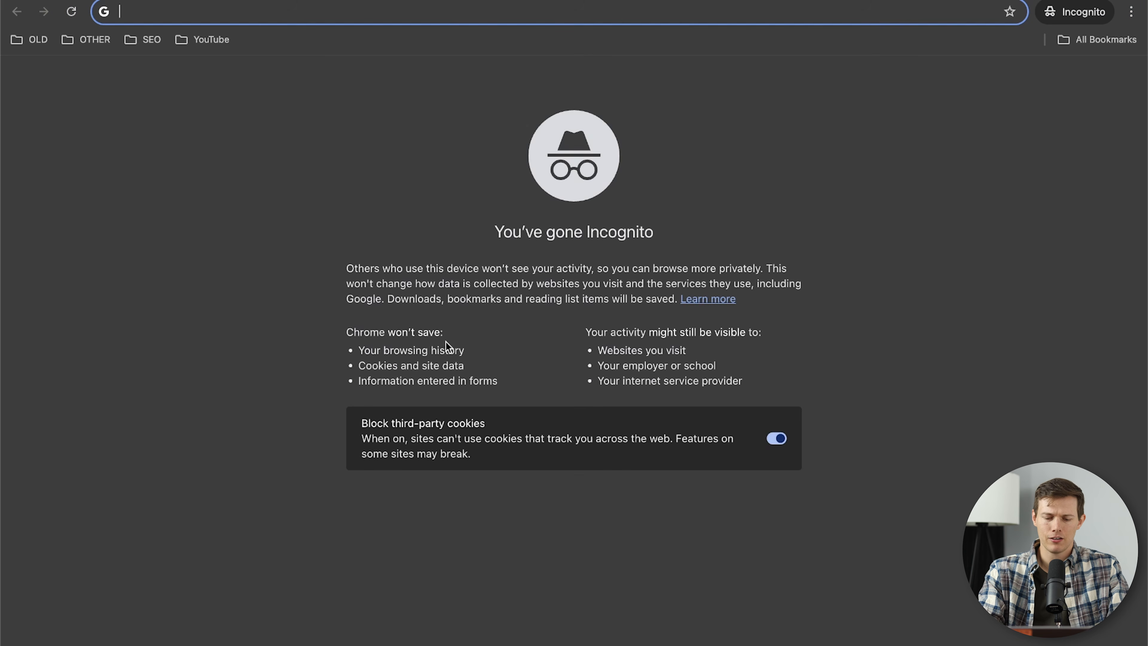
Step: Load facebook.com/willowgrovewindowwashing logged out, dismiss the login prompt, check the Page, and close the window
{"action": "type", "text": "face"}
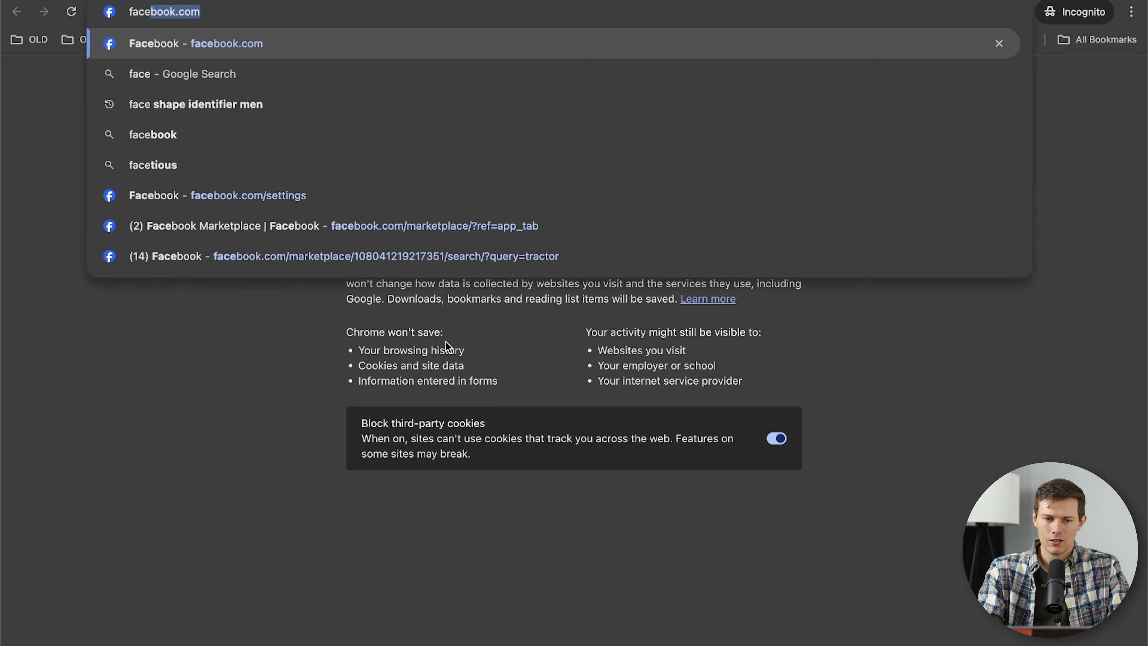
{"action": "type", "text": "book.com/willow"}
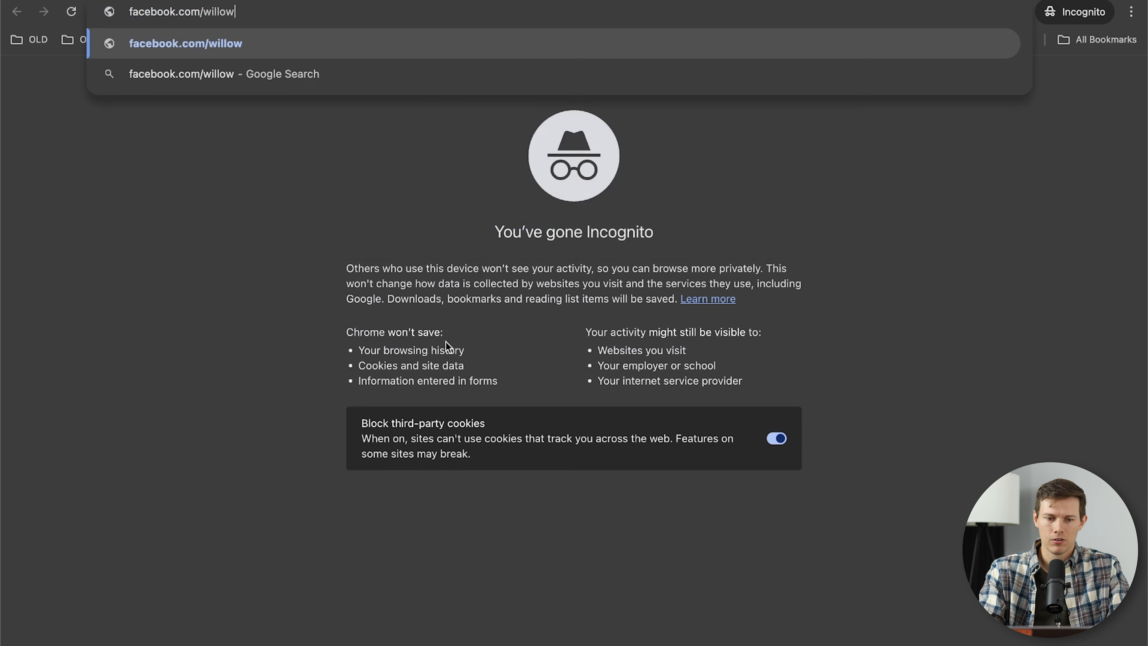
{"action": "type", "text": "grovewindowwashin"}
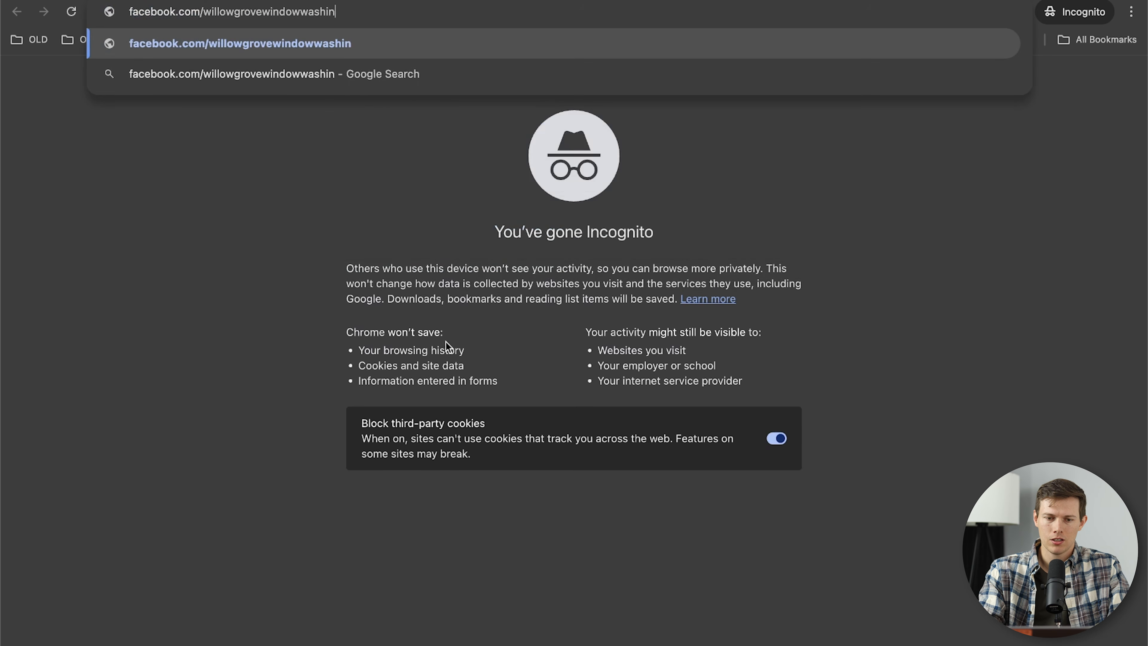
{"action": "type", "text": "g"}
{"action": "key", "text": "Return"}
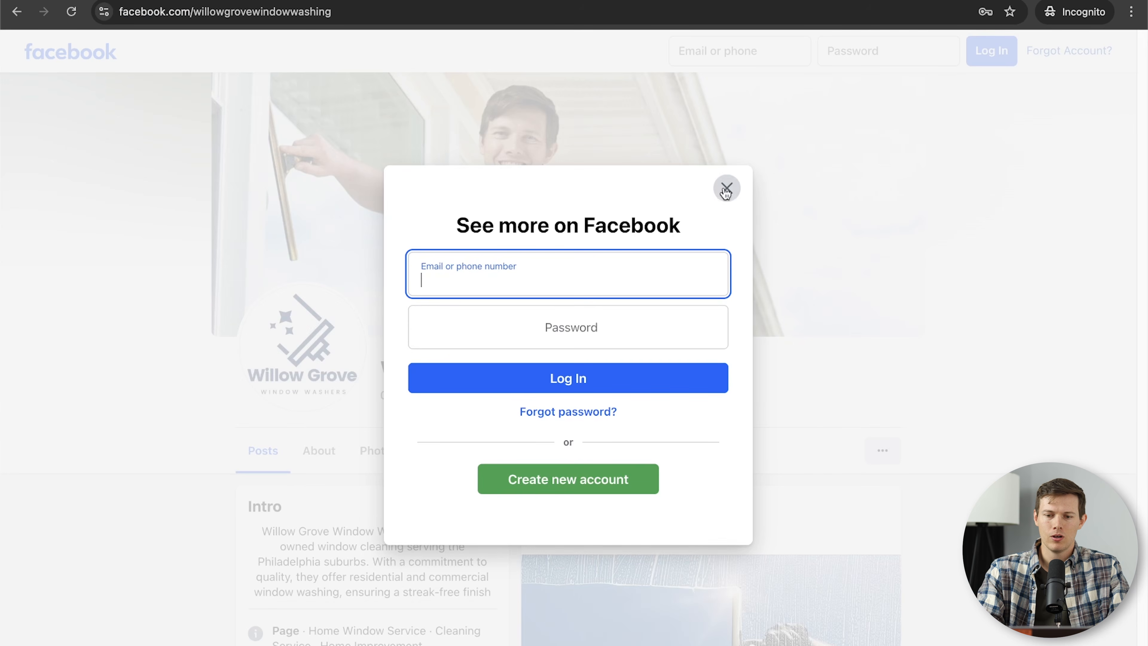
{"action": "left_click", "coordinate": [725, 189]}
{"action": "scroll", "coordinate": [670, 475], "scroll_direction": "down", "scroll_amount": 10}
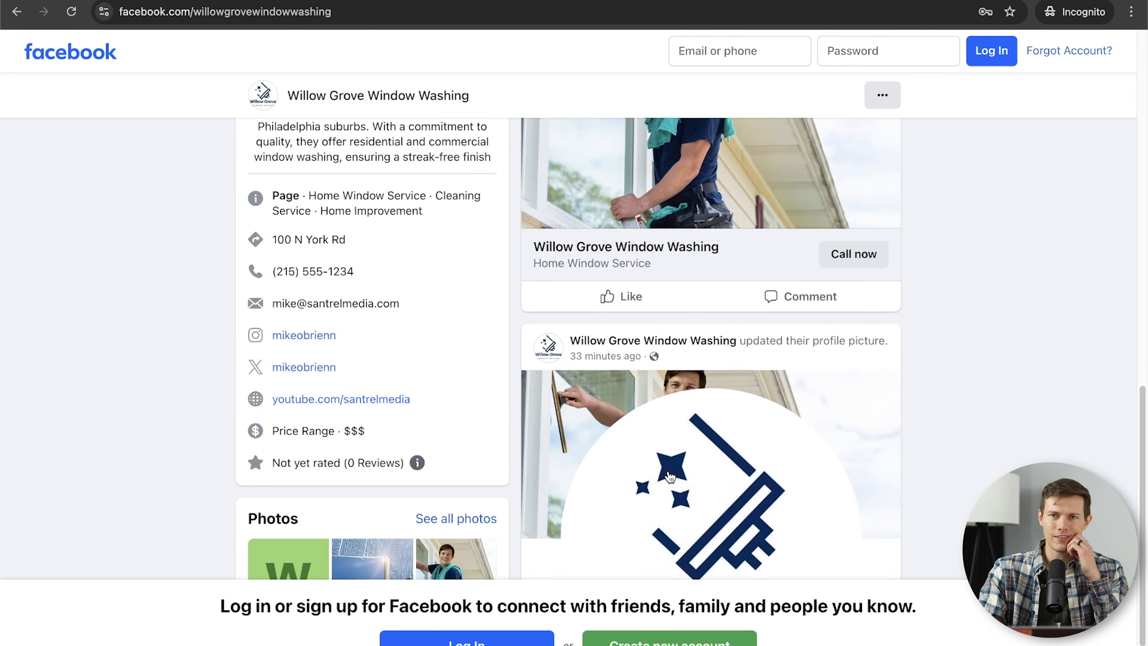
{"action": "scroll", "coordinate": [660, 466], "scroll_direction": "up", "scroll_amount": 10}
{"action": "left_click", "coordinate": [257, 12]}
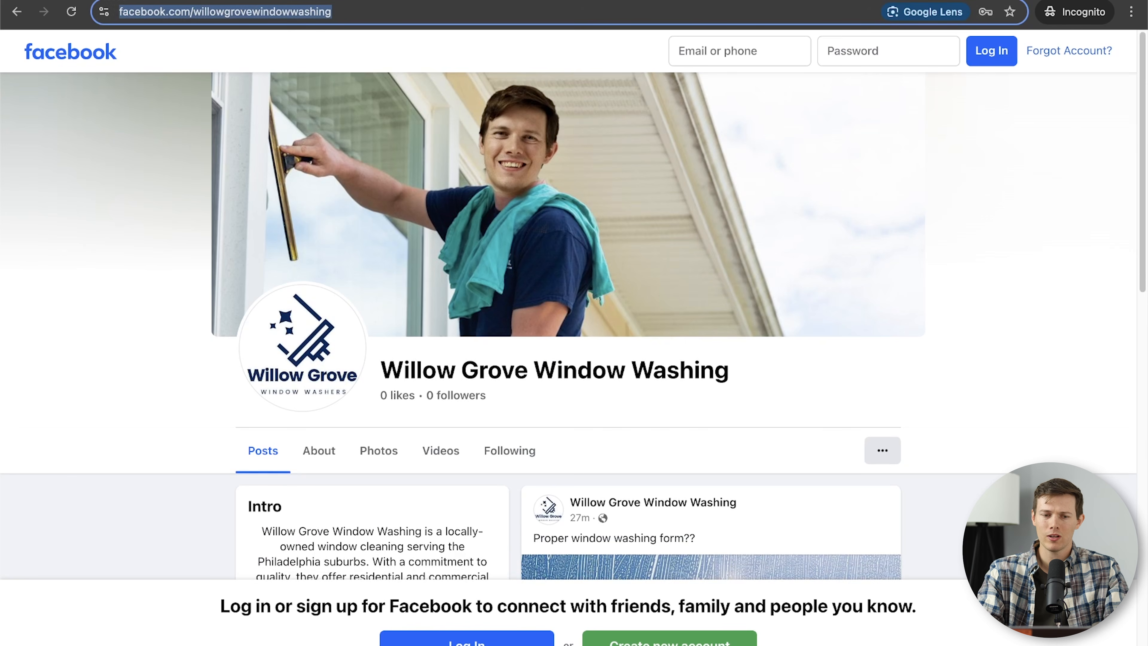
{"action": "key", "text": "super+grave"}
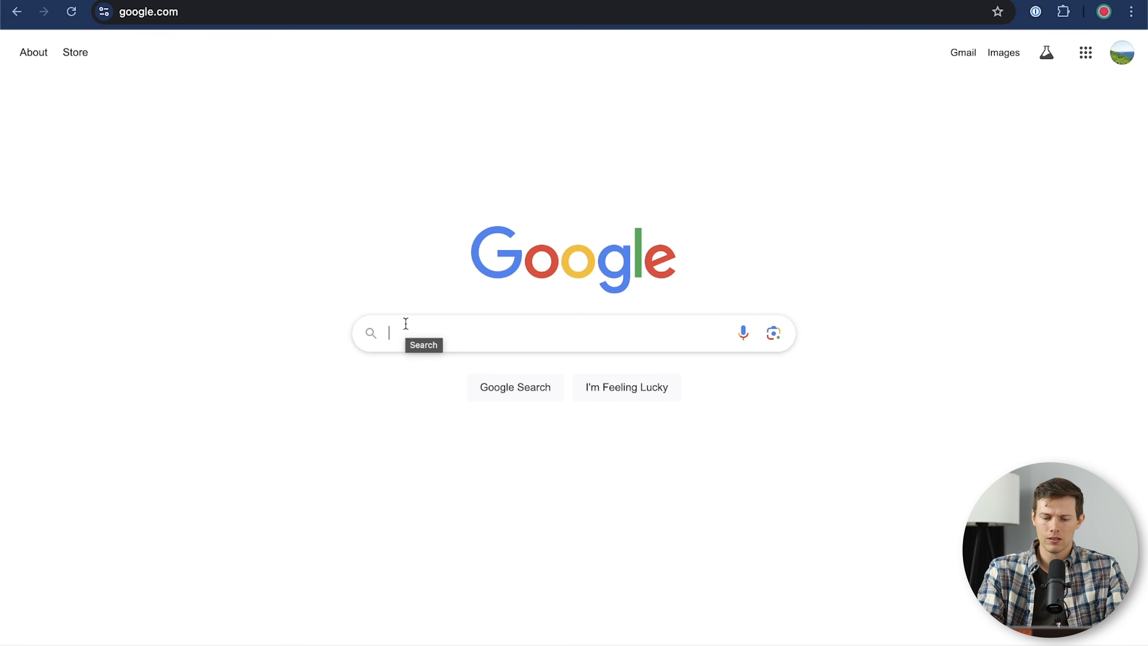
Step: Search Google for 'qr code generator' and open the qr-code-generator.com result
{"action": "type", "text": "qr code gne"}
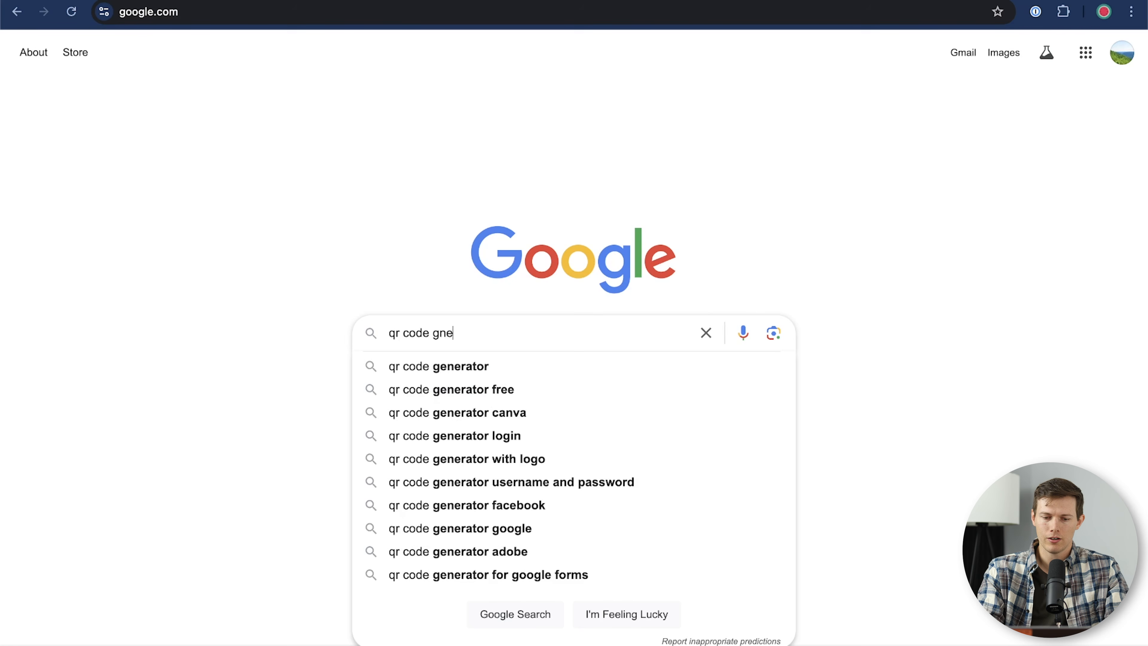
{"action": "key", "text": "Down"}
{"action": "key", "text": "Return"}
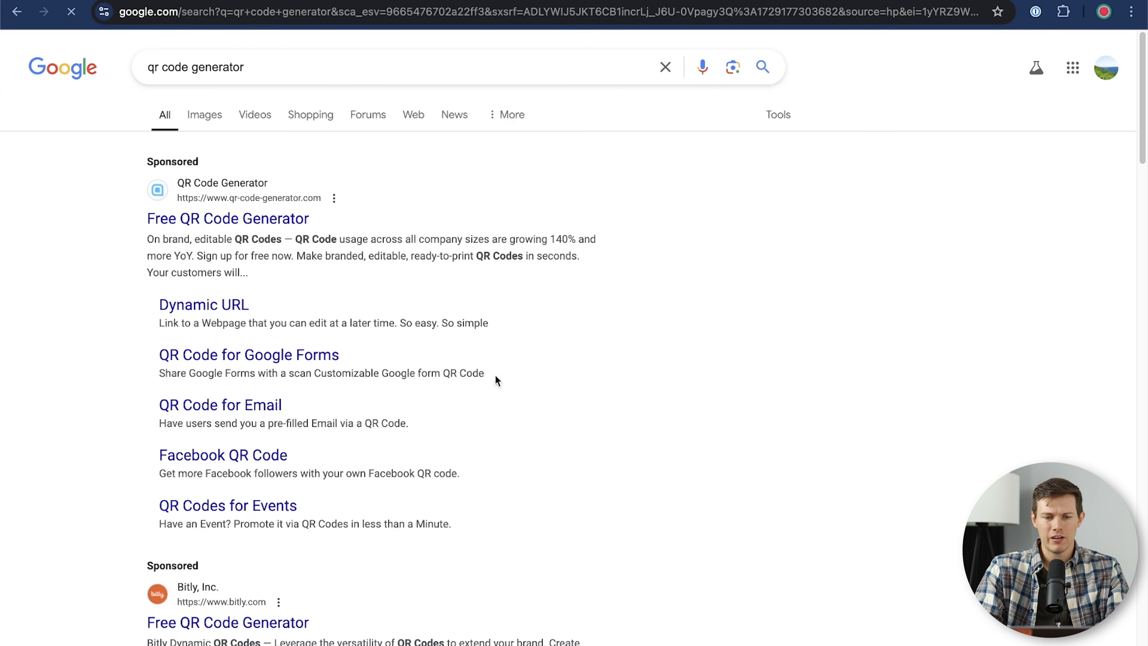
{"action": "scroll", "coordinate": [627, 305], "scroll_direction": "down", "scroll_amount": 9}
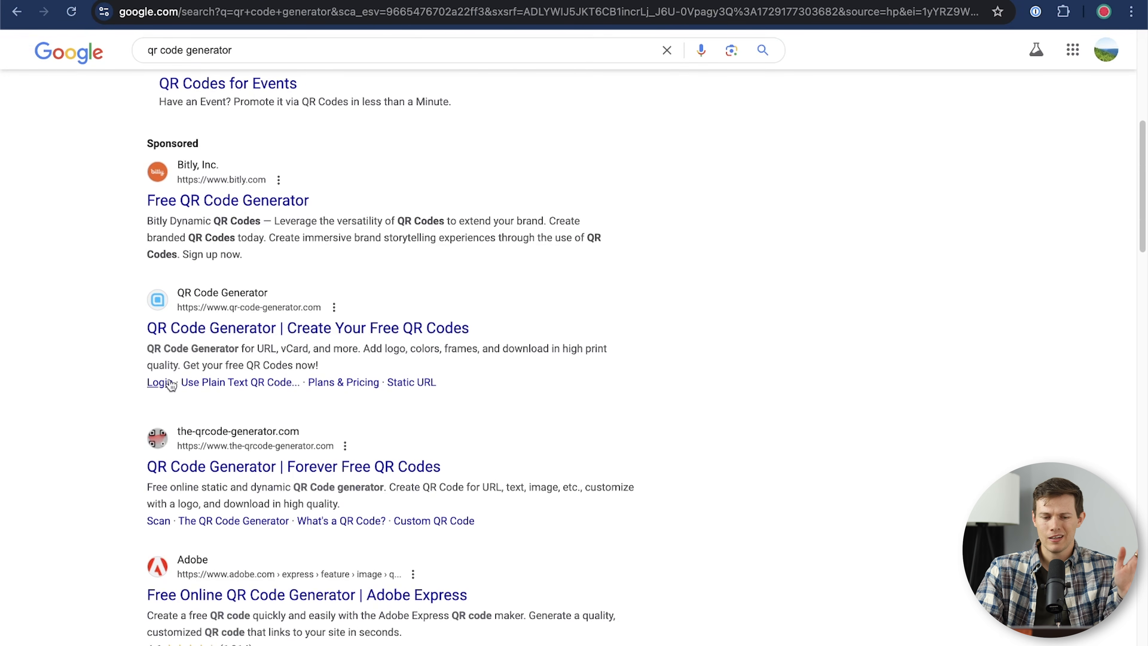
{"action": "scroll", "coordinate": [165, 382], "scroll_direction": "down", "scroll_amount": 3}
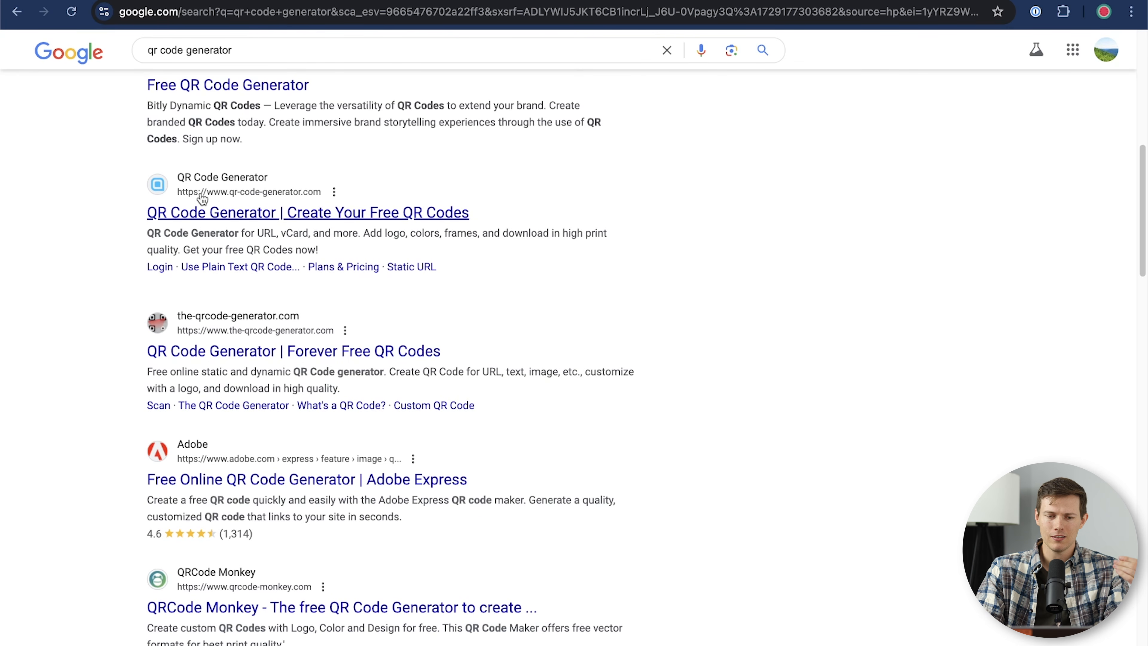
{"action": "left_click", "coordinate": [284, 213]}
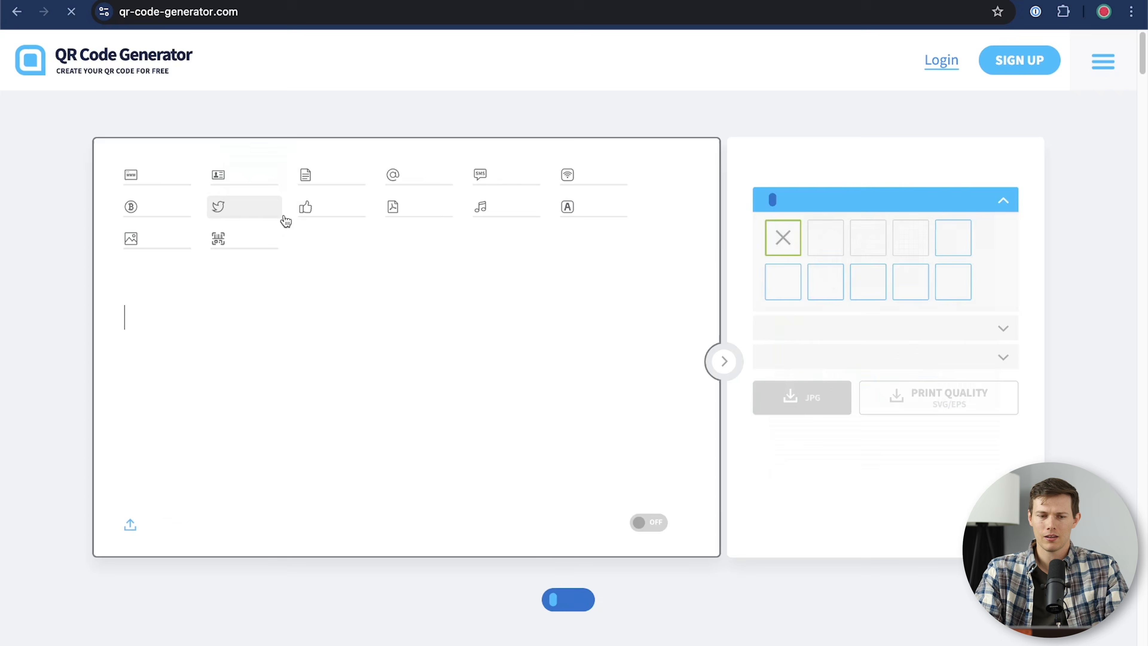
{"action": "left_click", "coordinate": [216, 317]}
{"action": "type", "text": "https://www.facebook.com/willowgrovewindowwashing"}
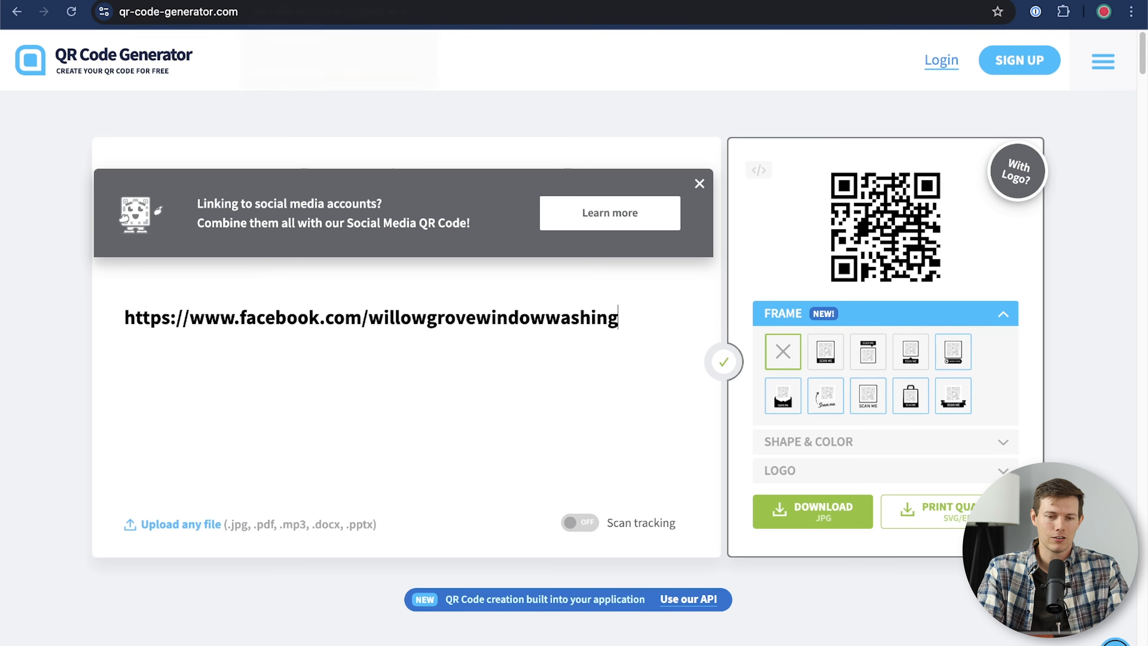
{"action": "left_click", "coordinate": [181, 1]}
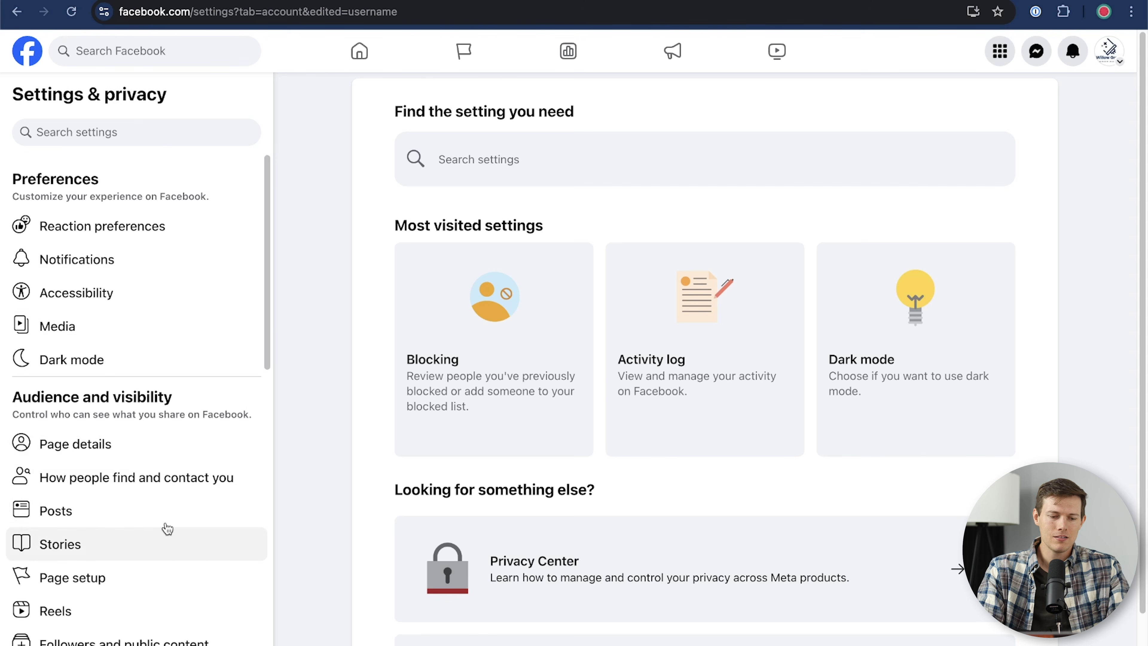
Step: Scroll through Facebook settings and open the ads payments settings
{"action": "scroll", "coordinate": [167, 528], "scroll_direction": "down", "scroll_amount": 9}
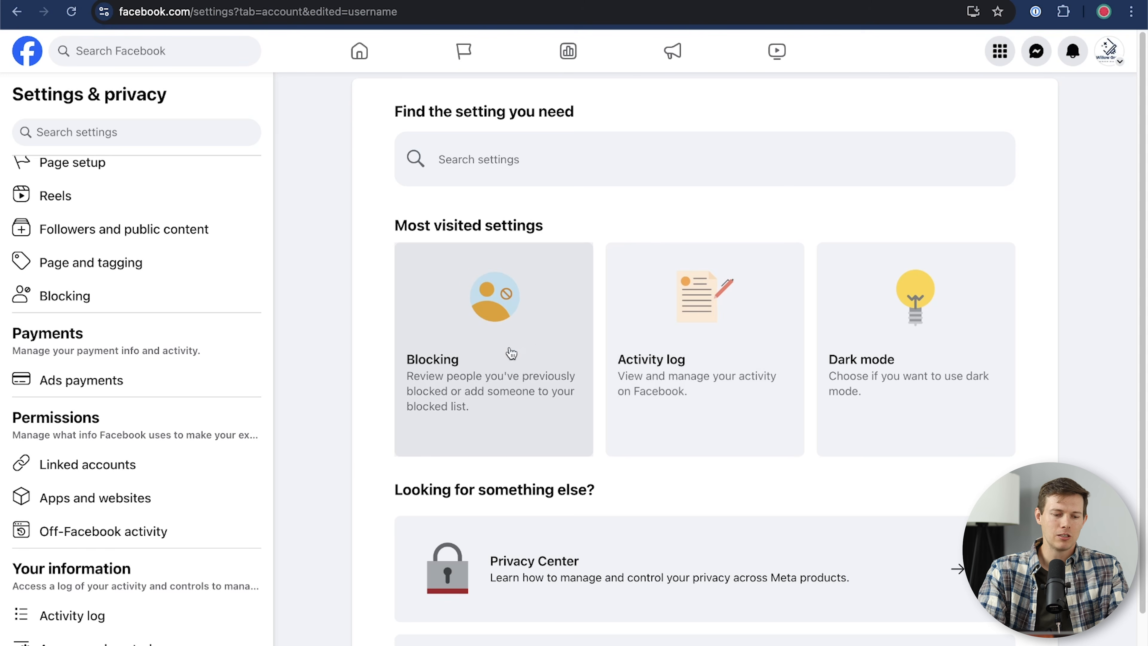
{"action": "scroll", "coordinate": [105, 504], "scroll_direction": "down", "scroll_amount": 8}
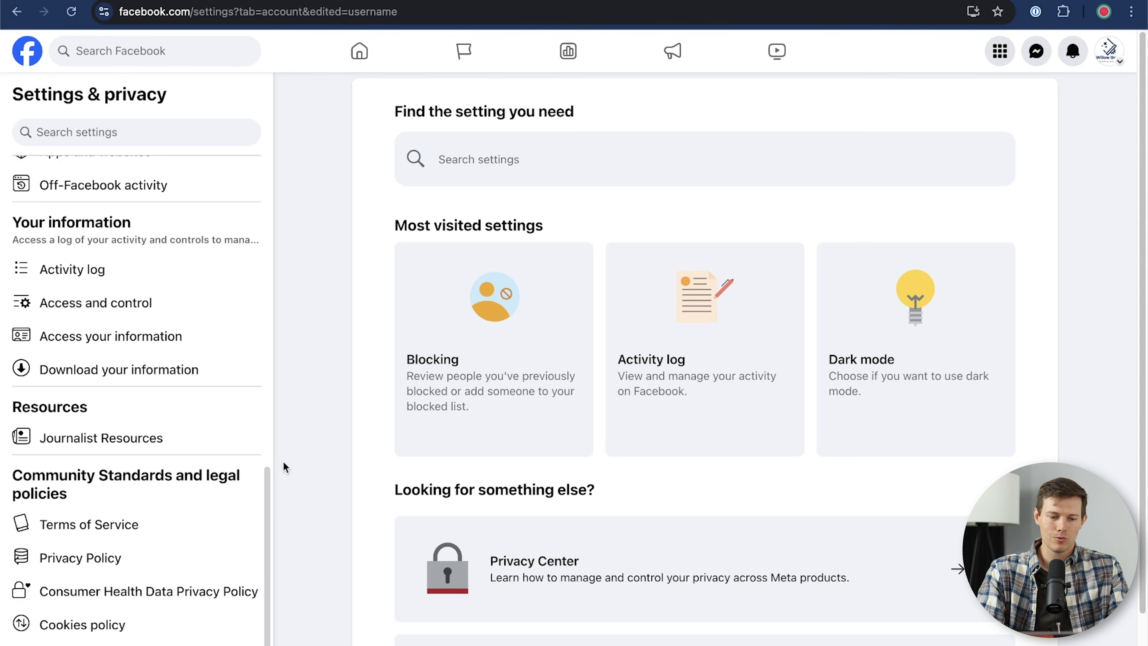
{"action": "scroll", "coordinate": [161, 473], "scroll_direction": "up", "scroll_amount": 10}
{"action": "scroll", "coordinate": [161, 473], "scroll_direction": "up", "scroll_amount": 1}
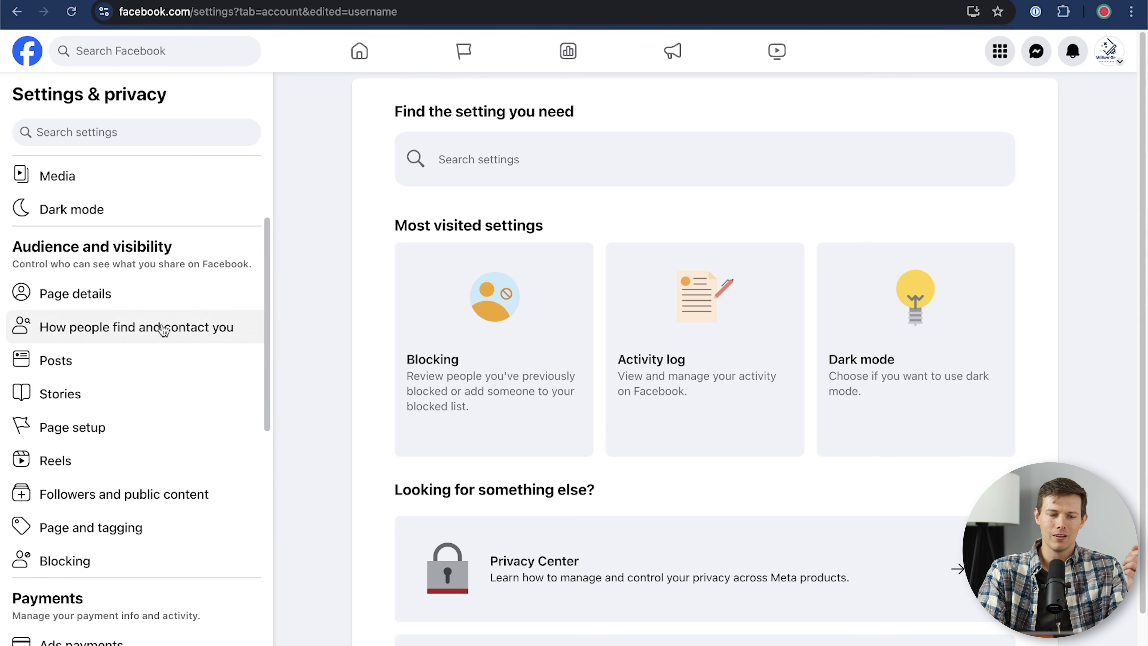
{"action": "scroll", "coordinate": [143, 462], "scroll_direction": "down", "scroll_amount": 5}
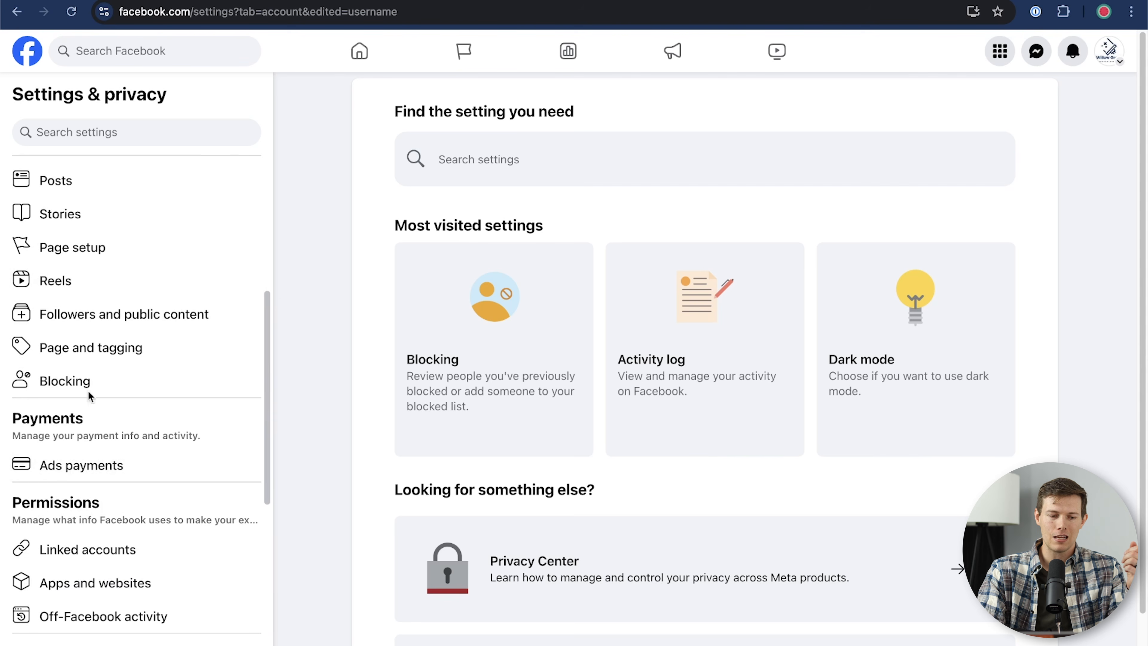
{"action": "left_click", "coordinate": [90, 471]}
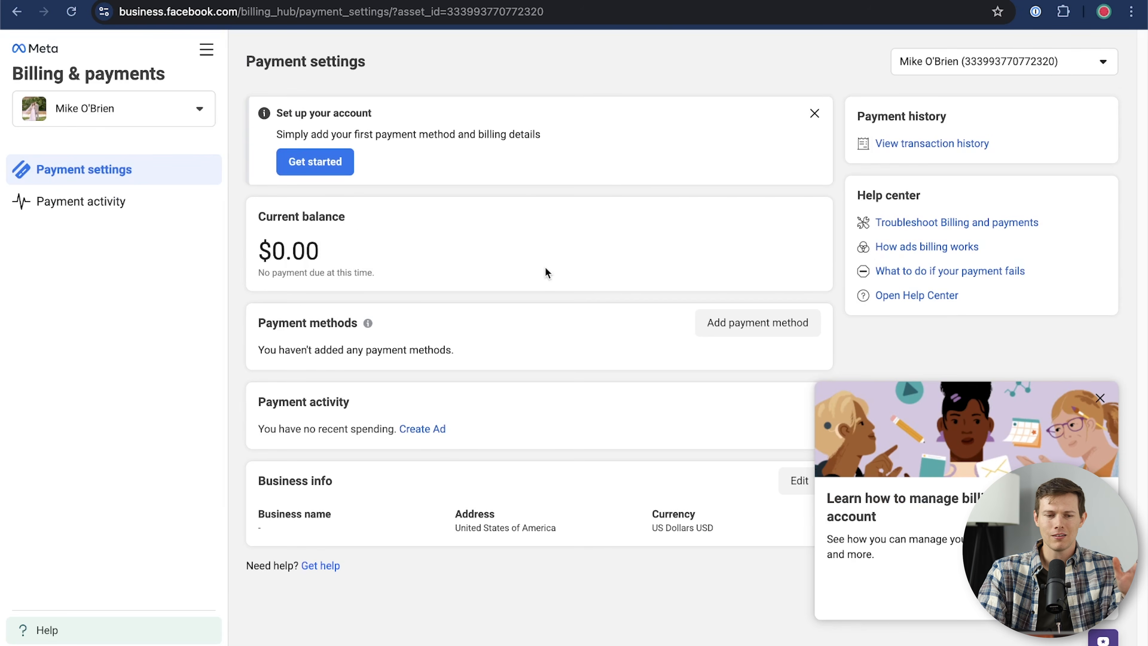
{"action": "scroll", "coordinate": [545, 269], "scroll_direction": "left", "scroll_amount": 5}
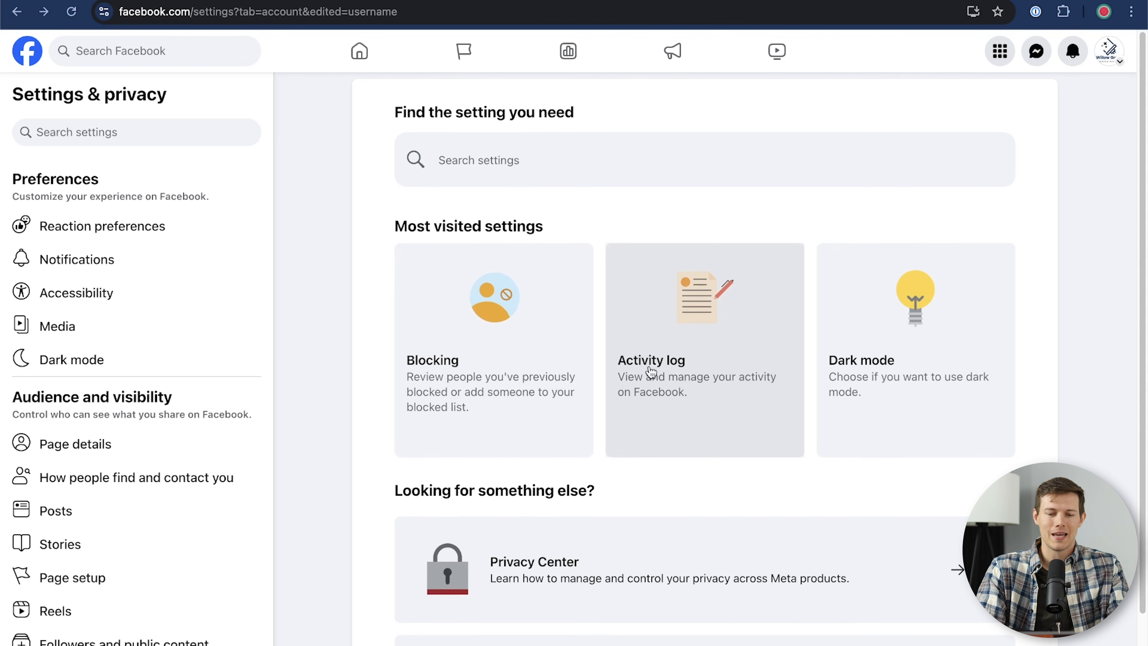
{"action": "scroll", "coordinate": [651, 371], "scroll_direction": "left", "scroll_amount": 5}
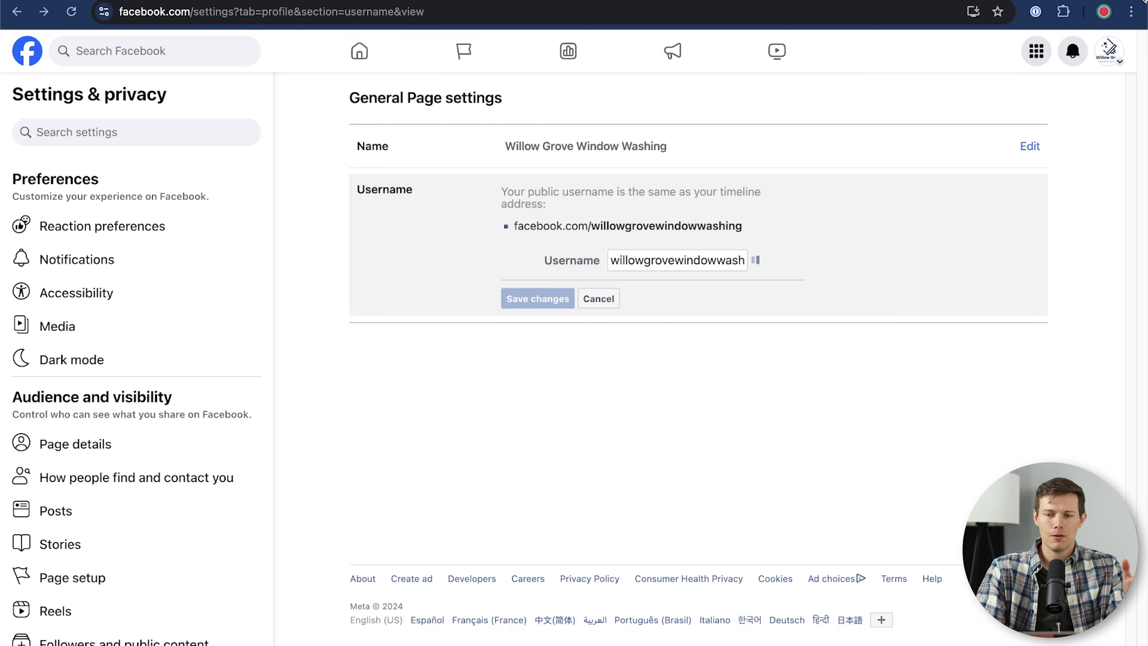
Step: Switch to the Willow Grove Window Washing profile and boost the 'Proper window washing form??' post
{"action": "left_click", "coordinate": [1109, 51]}
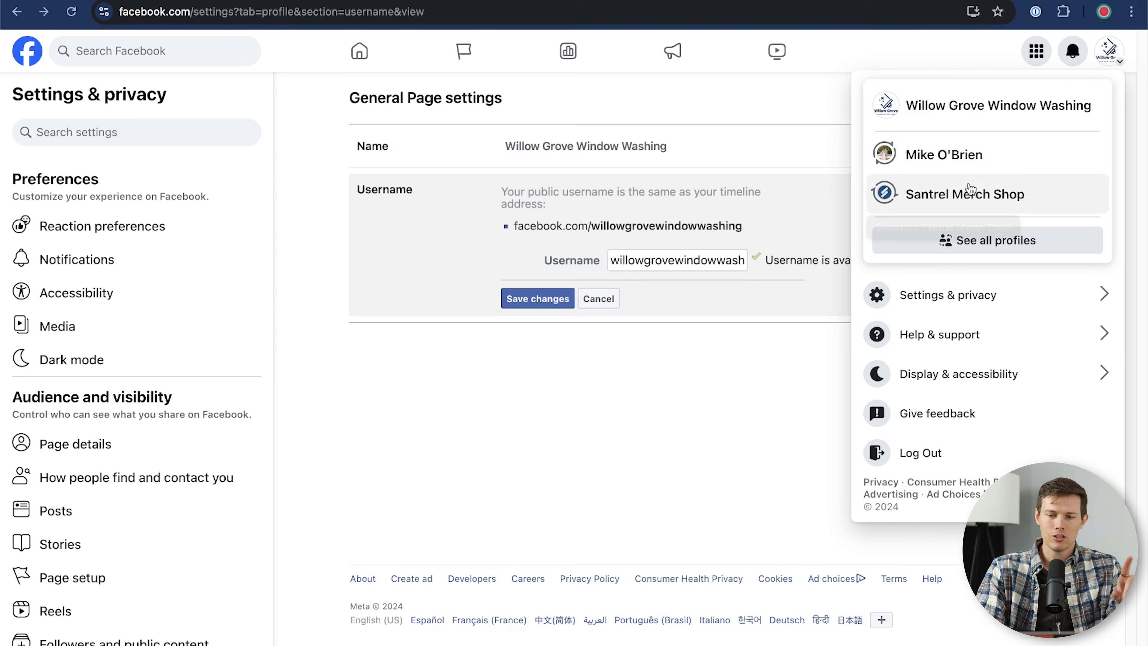
{"action": "left_click", "coordinate": [954, 108]}
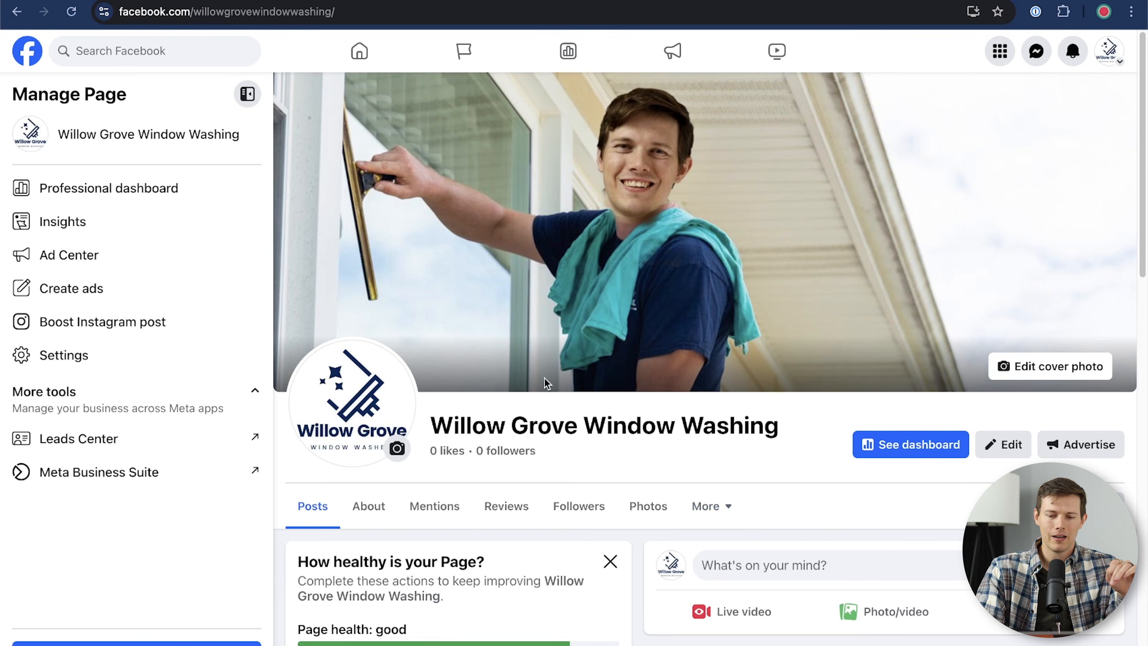
{"action": "scroll", "coordinate": [546, 380], "scroll_direction": "down", "scroll_amount": 10}
{"action": "scroll", "coordinate": [546, 383], "scroll_direction": "up", "scroll_amount": 1}
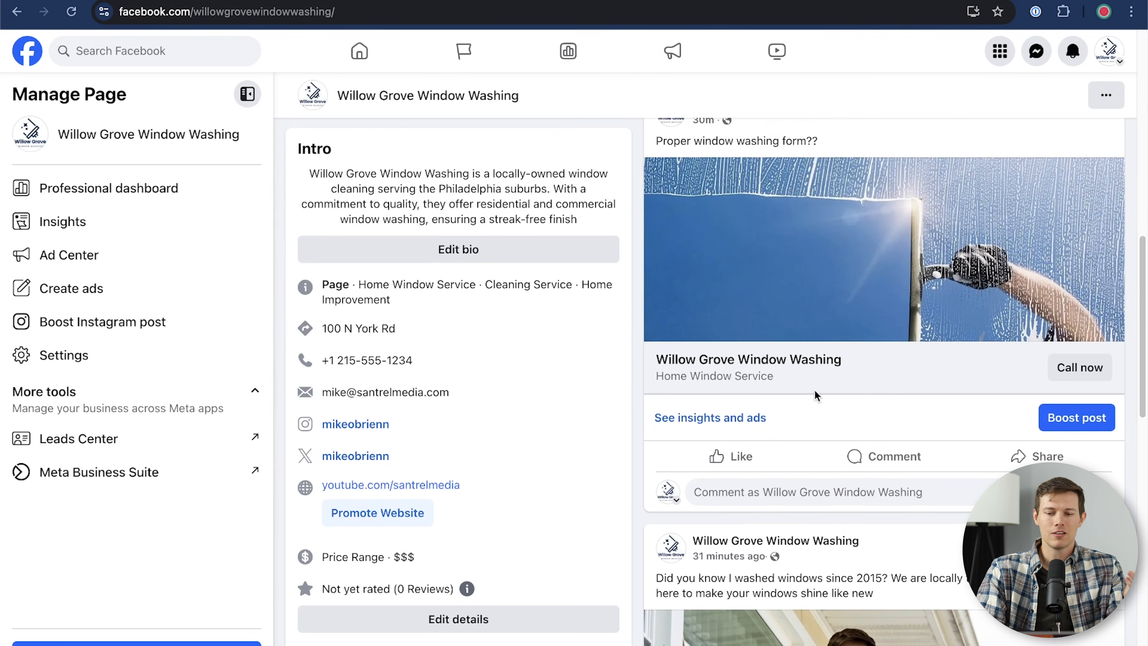
{"action": "left_click", "coordinate": [1079, 419]}
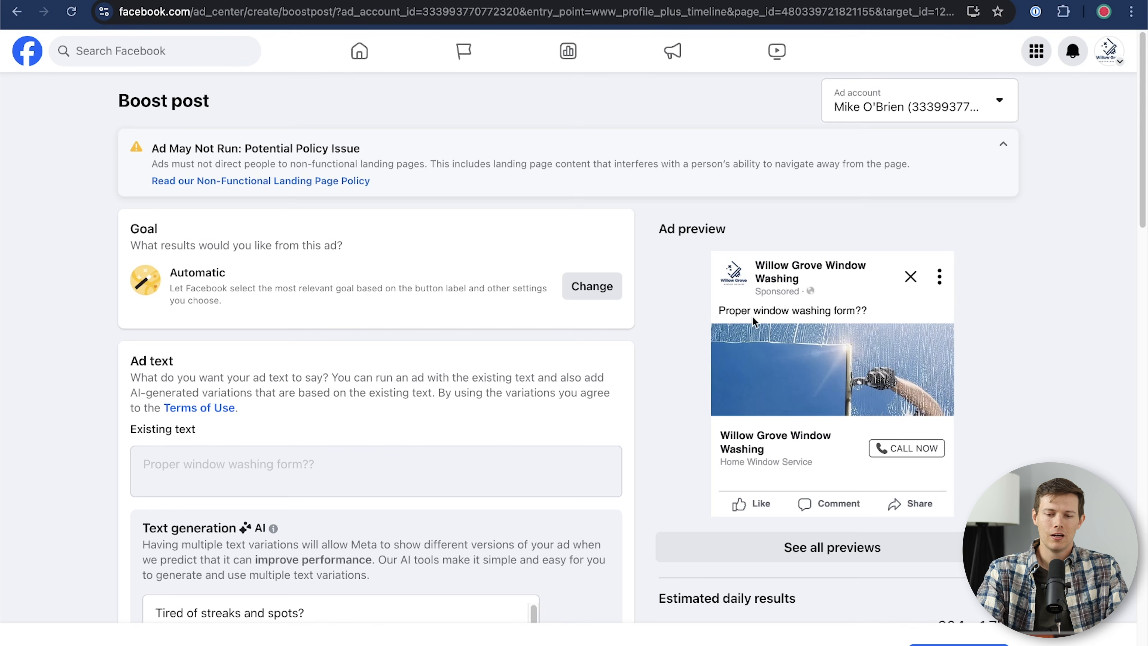
Step: Add the 'Tired of streaks and spots?' AI text variation, then review the $14.00 7-day budget and audience
{"action": "scroll", "coordinate": [562, 363], "scroll_direction": "down", "scroll_amount": 11}
{"action": "scroll", "coordinate": [561, 364], "scroll_direction": "up", "scroll_amount": 12}
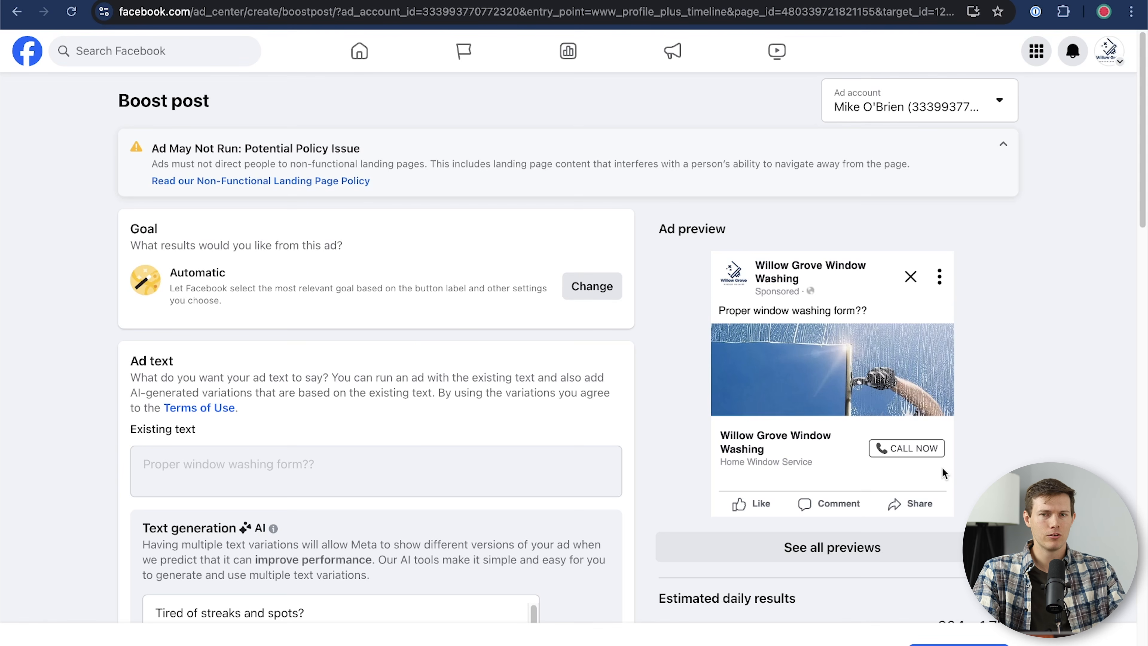
{"action": "scroll", "coordinate": [318, 282], "scroll_direction": "down", "scroll_amount": 5}
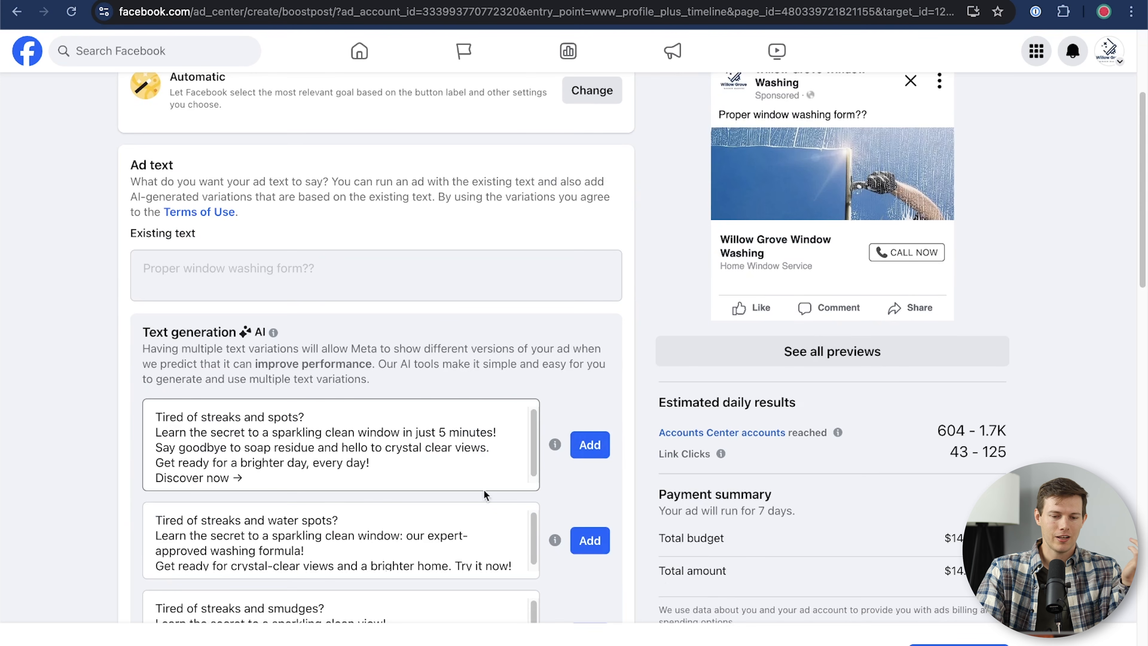
{"action": "left_click", "coordinate": [588, 445]}
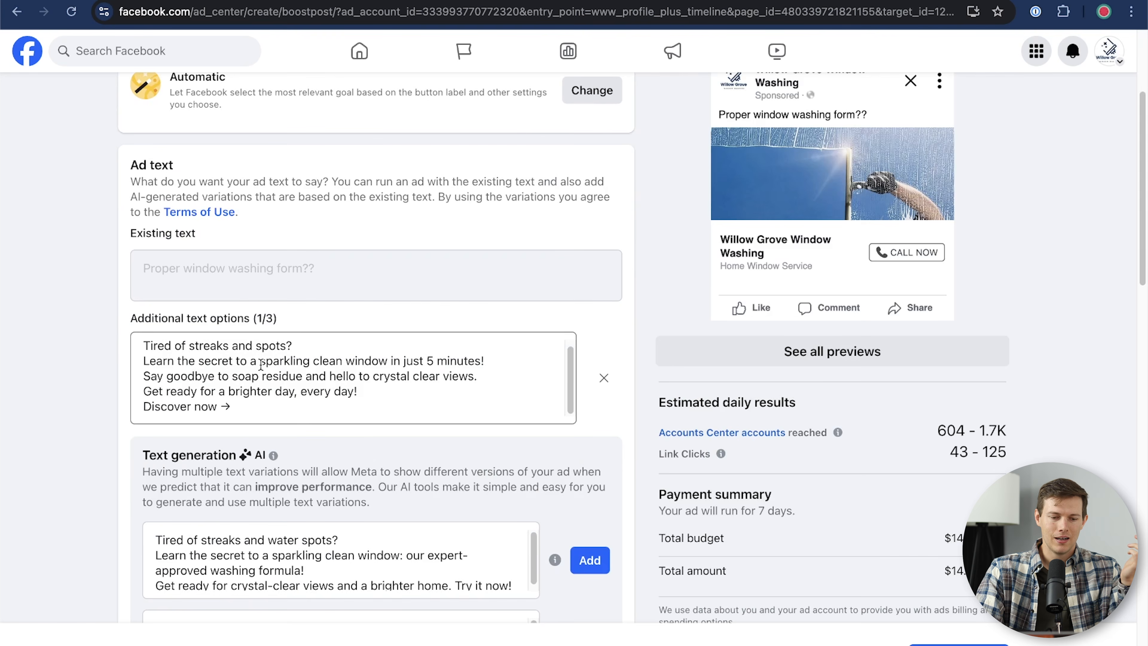
{"action": "scroll", "coordinate": [85, 384], "scroll_direction": "down", "scroll_amount": 12}
{"action": "scroll", "coordinate": [85, 383], "scroll_direction": "down", "scroll_amount": 2}
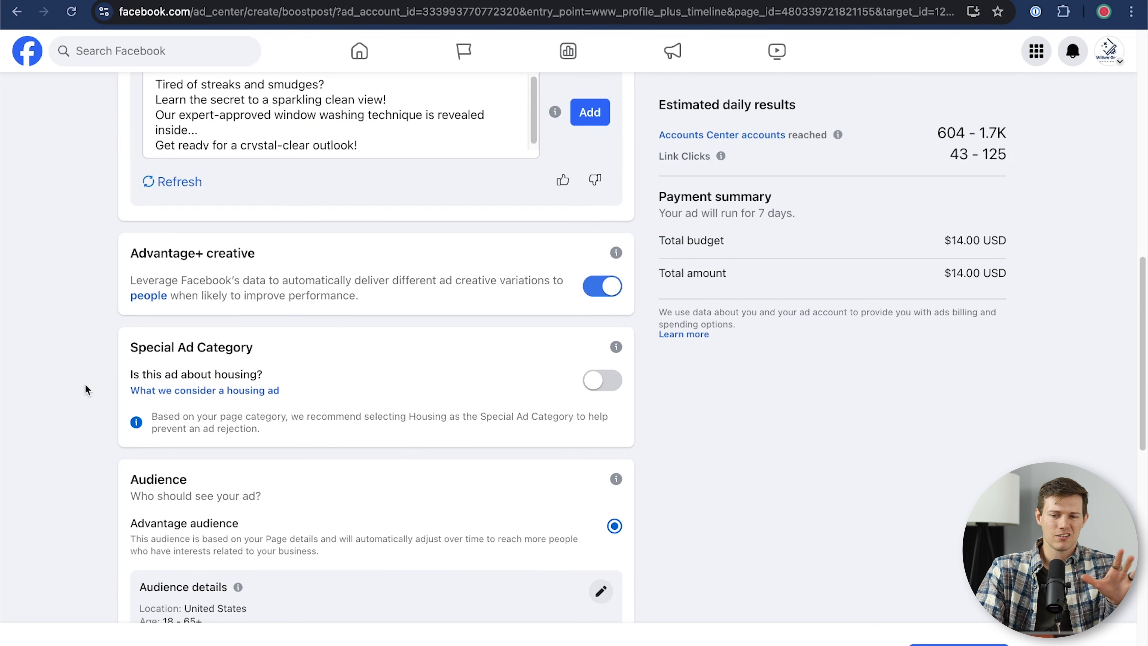
{"action": "scroll", "coordinate": [431, 380], "scroll_direction": "down", "scroll_amount": 2}
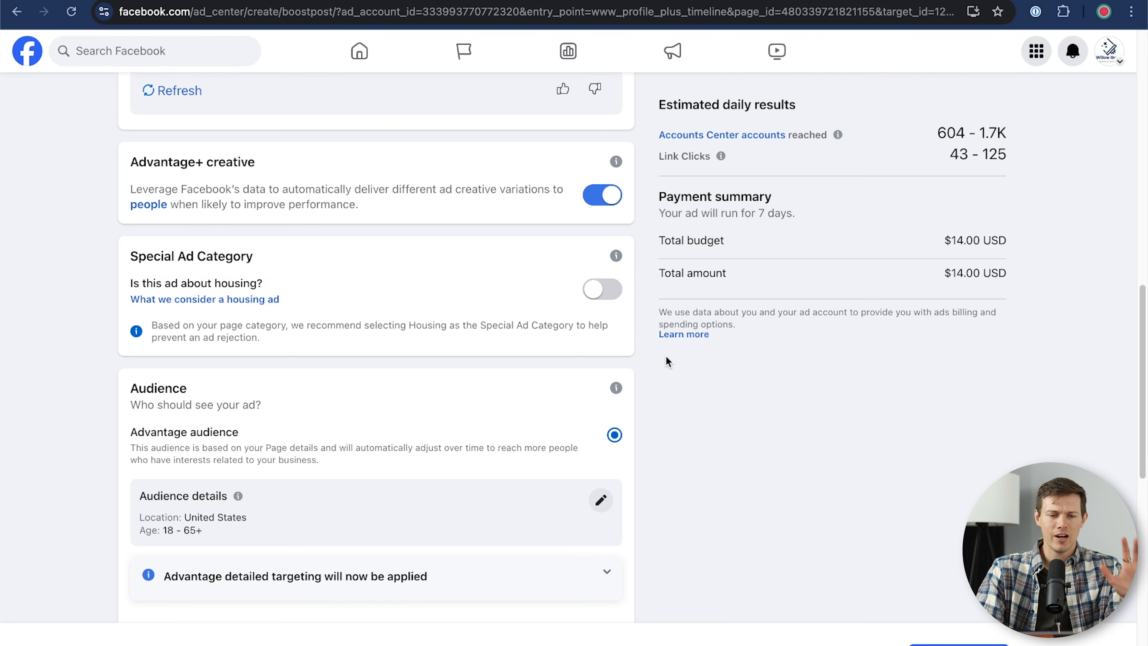
{"action": "scroll", "coordinate": [428, 357], "scroll_direction": "down", "scroll_amount": 2}
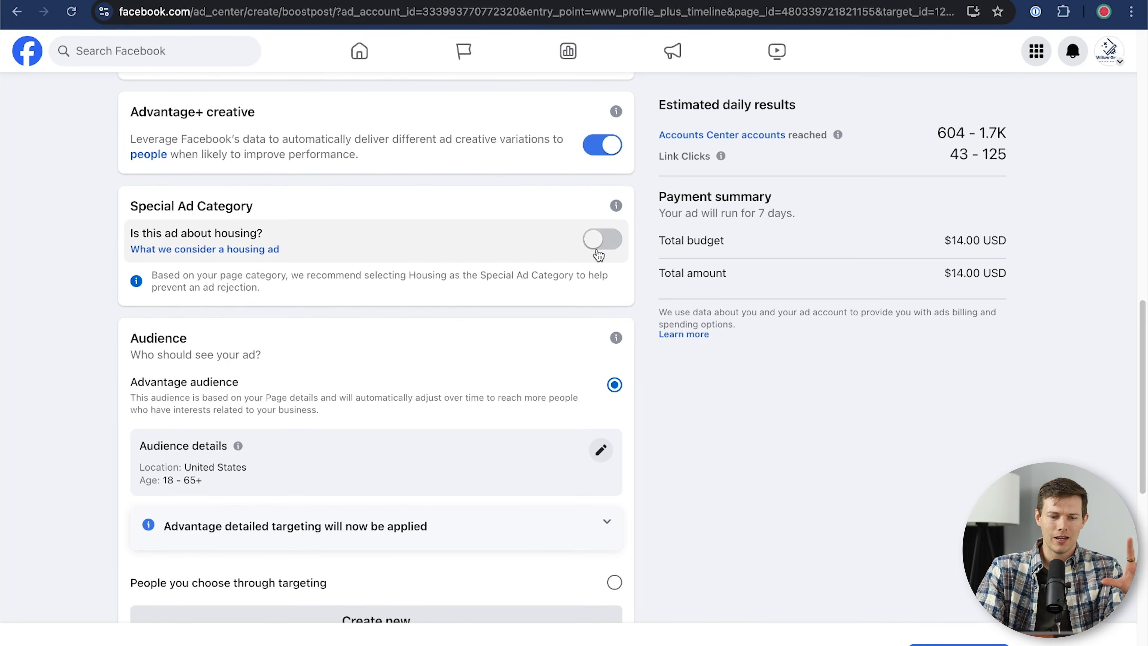
{"action": "scroll", "coordinate": [597, 254], "scroll_direction": "down", "scroll_amount": 5}
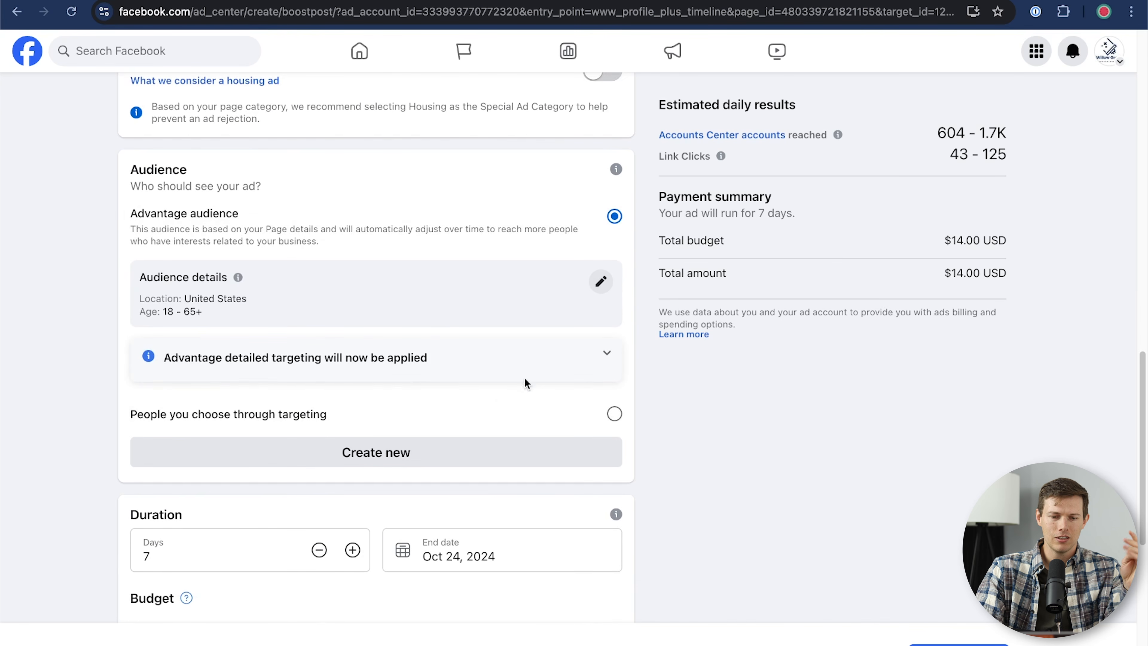
Step: Replace the United States audience with Philadelphia, Pennsylvania +30 mi and save the audience
{"action": "left_click", "coordinate": [601, 283]}
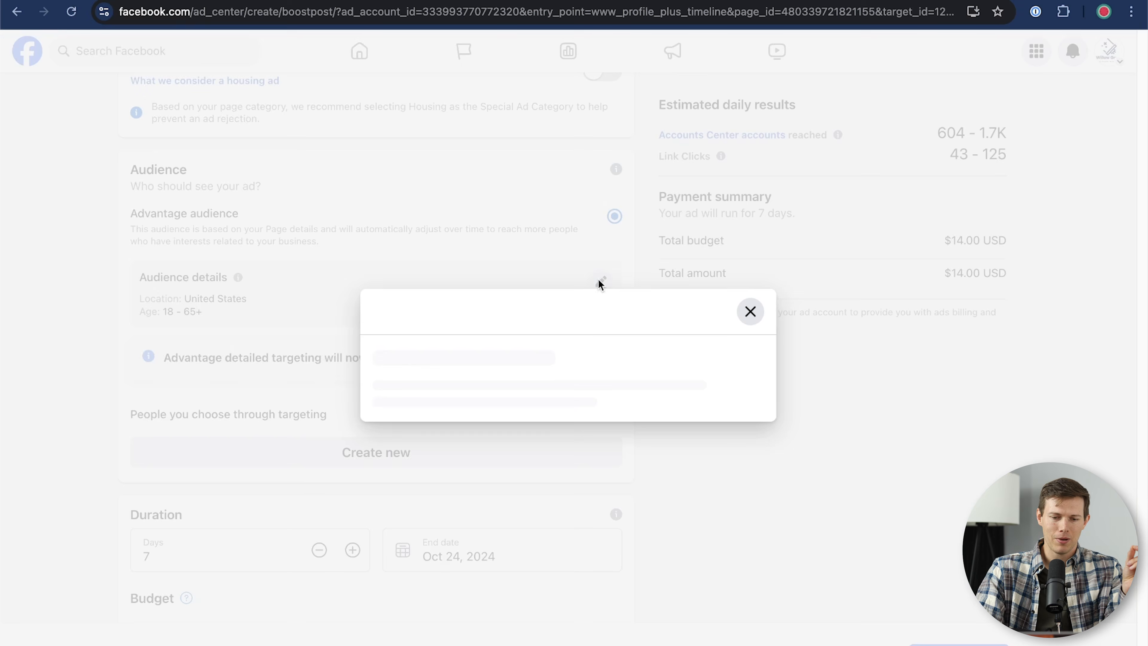
{"action": "left_click", "coordinate": [474, 391]}
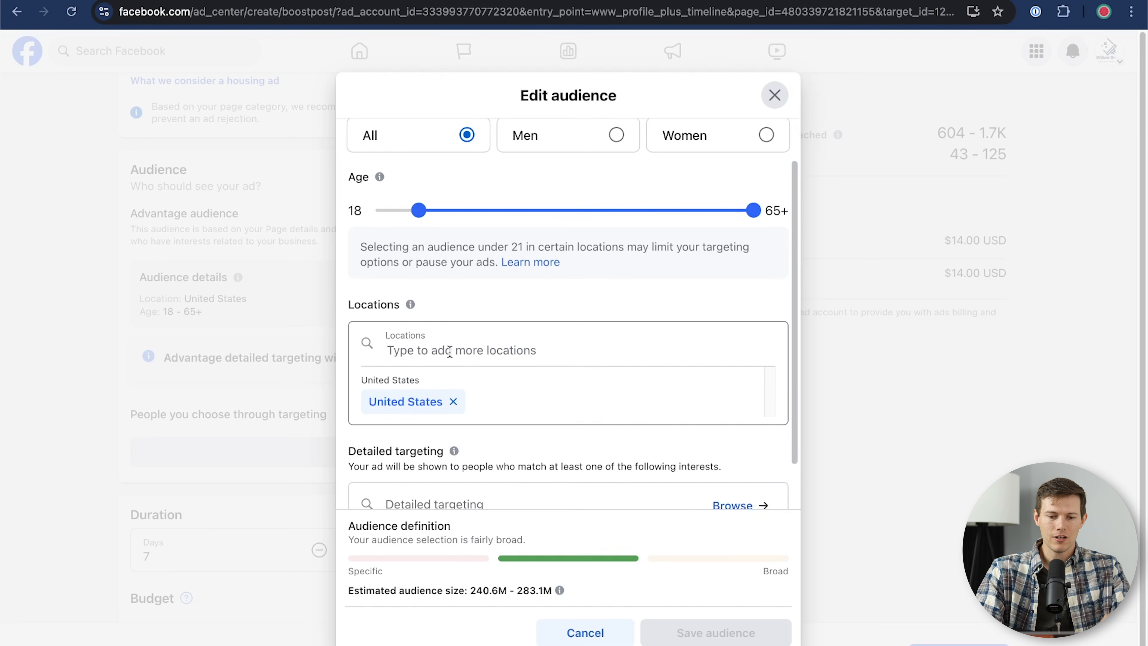
{"action": "type", "text": "philadel"}
{"action": "left_click", "coordinate": [480, 191]}
{"action": "scroll", "coordinate": [558, 132], "scroll_direction": "up", "scroll_amount": 2}
{"action": "scroll", "coordinate": [554, 198], "scroll_direction": "down", "scroll_amount": 1}
{"action": "scroll", "coordinate": [554, 198], "scroll_direction": "down", "scroll_amount": 3}
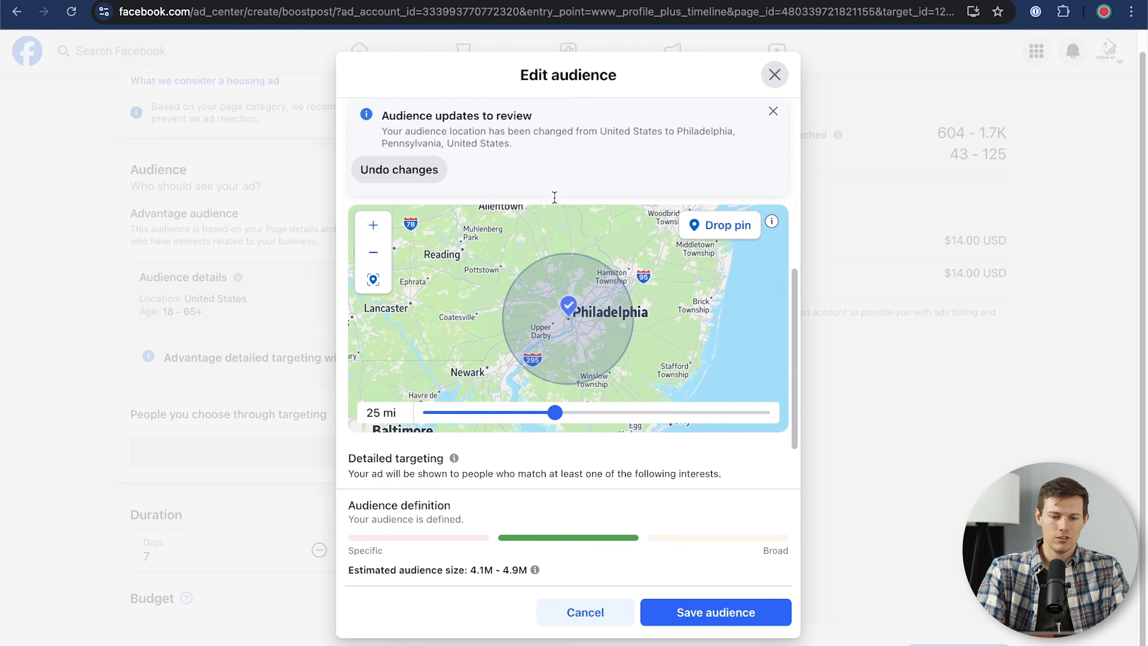
{"action": "left_click_drag", "start_coordinate": [556, 404], "coordinate": [586, 409]}
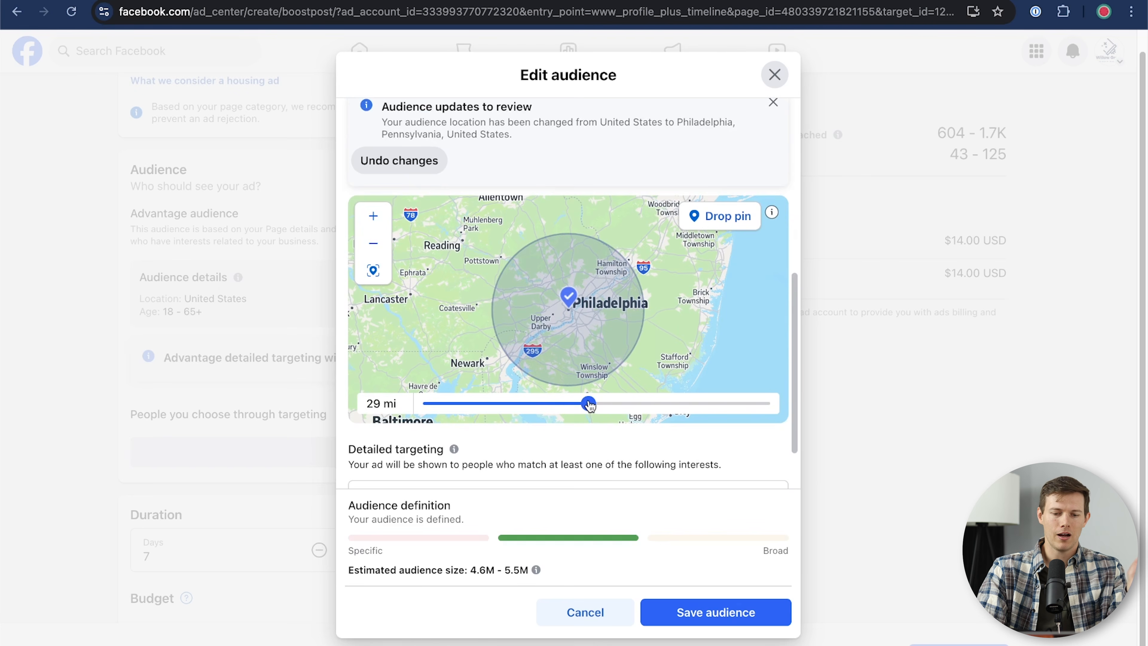
{"action": "left_click_drag", "start_coordinate": [592, 406], "coordinate": [597, 405]}
{"action": "scroll", "coordinate": [633, 450], "scroll_direction": "down", "scroll_amount": 2}
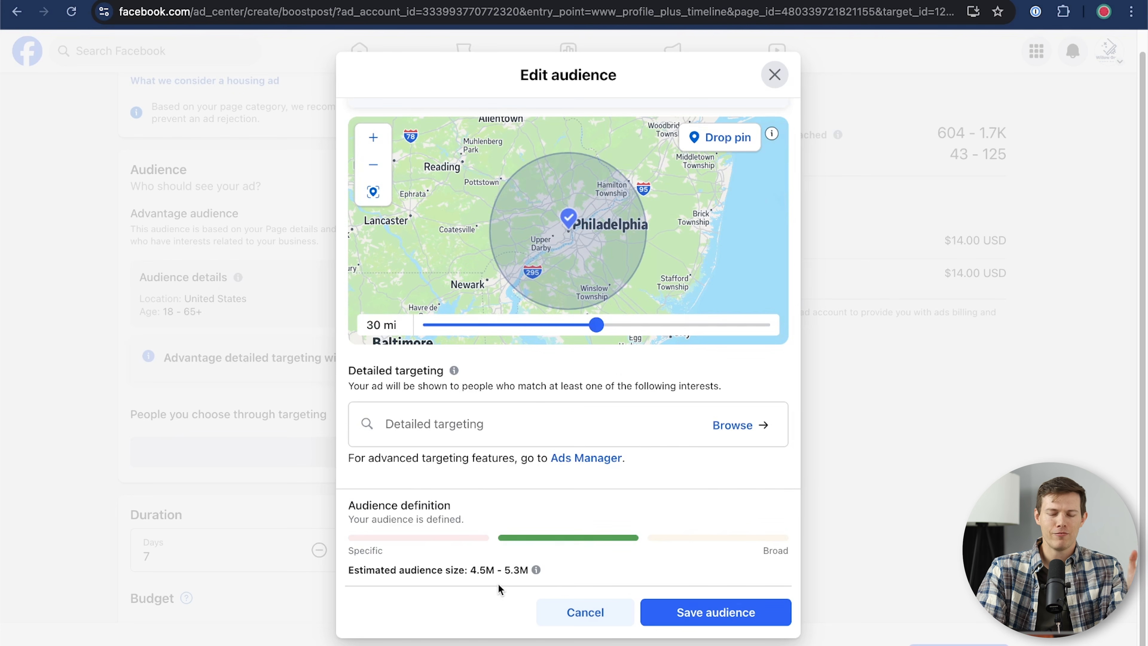
{"action": "left_click", "coordinate": [733, 621]}
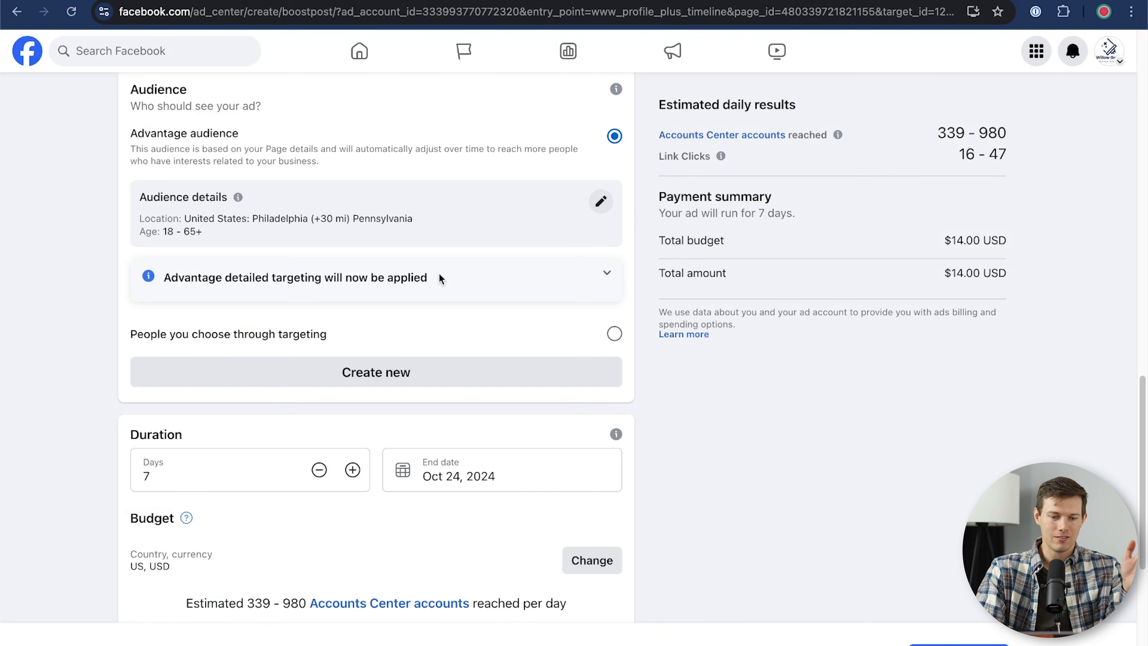
Step: Raise the boost's total budget from $14 to $60.00 over 7 days
{"action": "scroll", "coordinate": [366, 364], "scroll_direction": "down", "scroll_amount": 5}
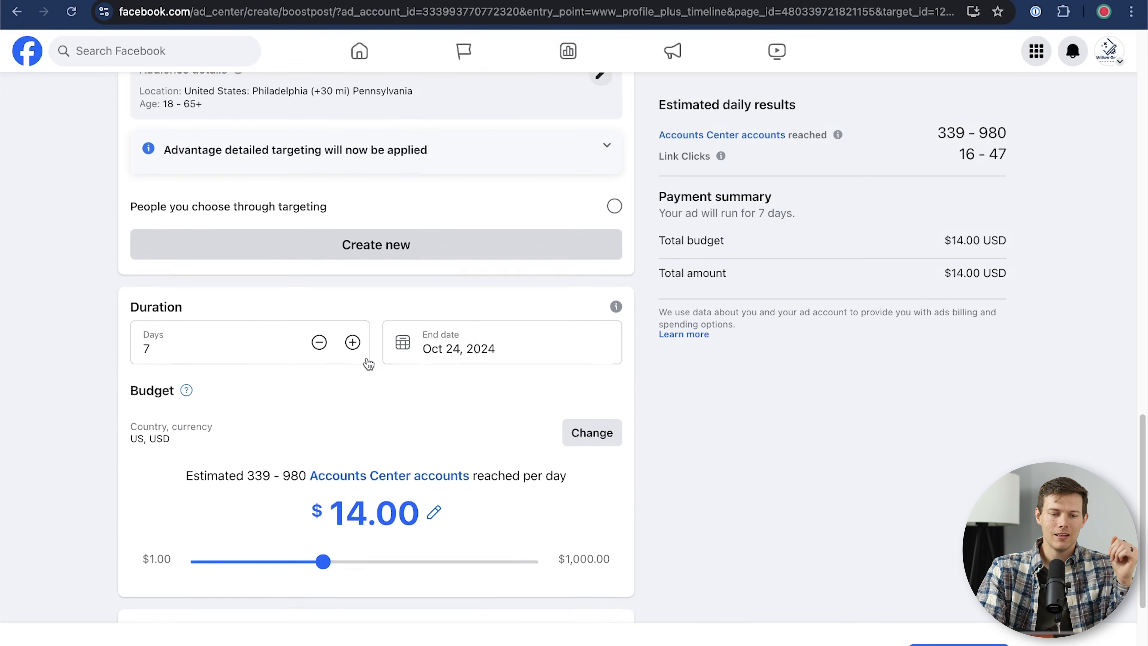
{"action": "left_click", "coordinate": [220, 241]}
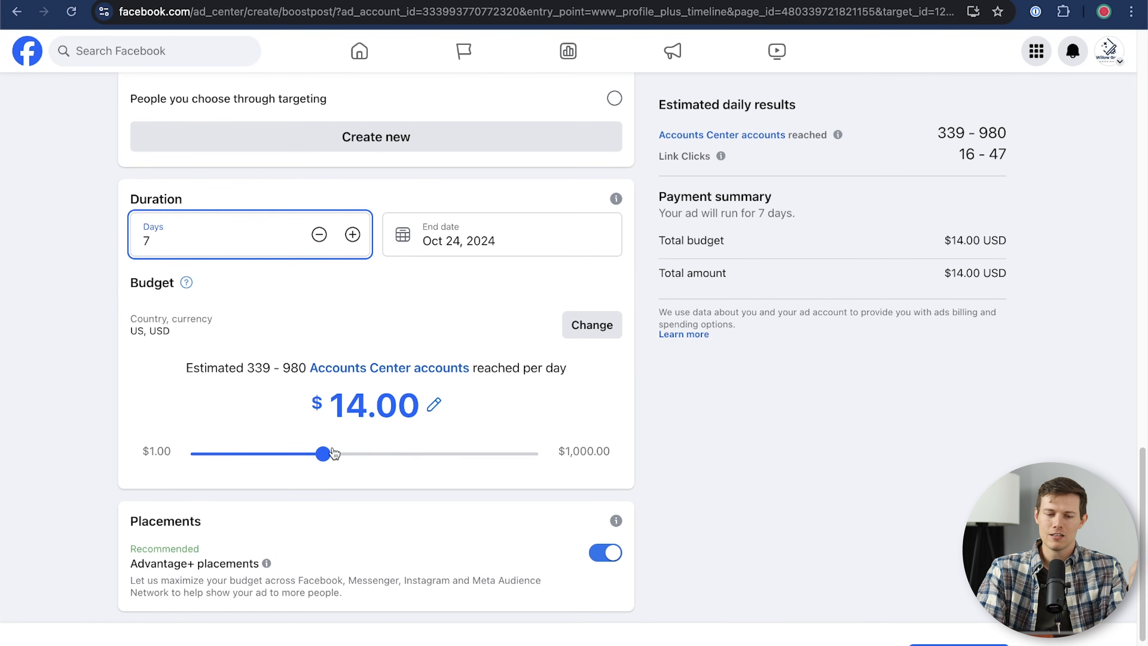
{"action": "left_click", "coordinate": [324, 456]}
{"action": "left_click_drag", "start_coordinate": [324, 456], "coordinate": [420, 457]}
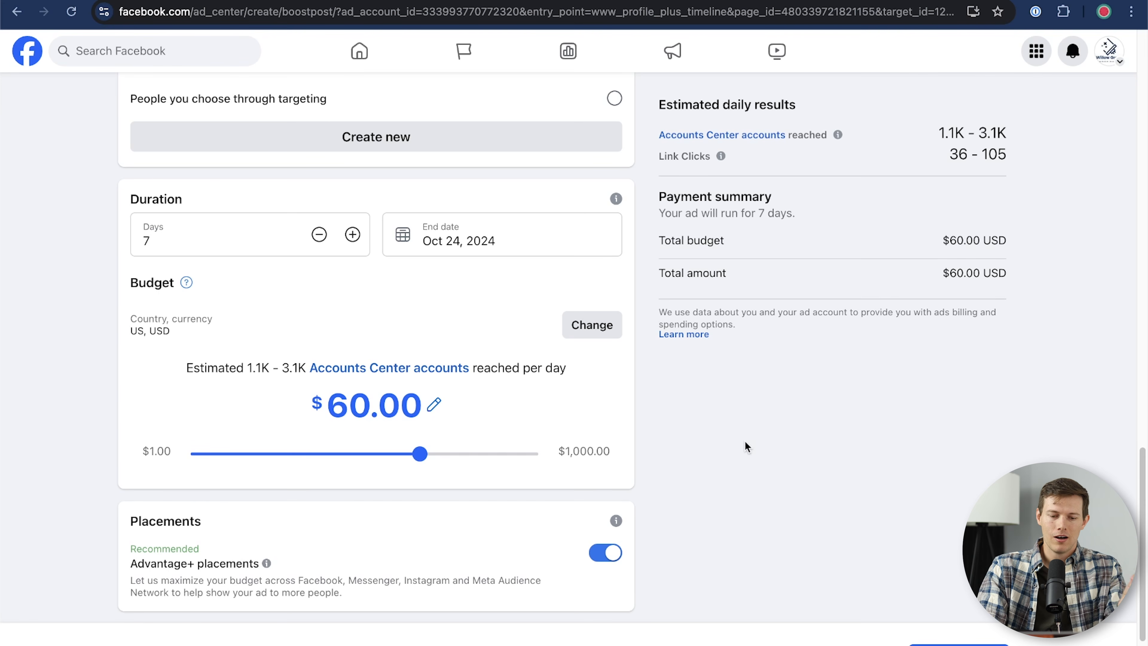
Step: Switch on Meta Pixel tracking for the ad and return to the top
{"action": "scroll", "coordinate": [744, 442], "scroll_direction": "down", "scroll_amount": 5}
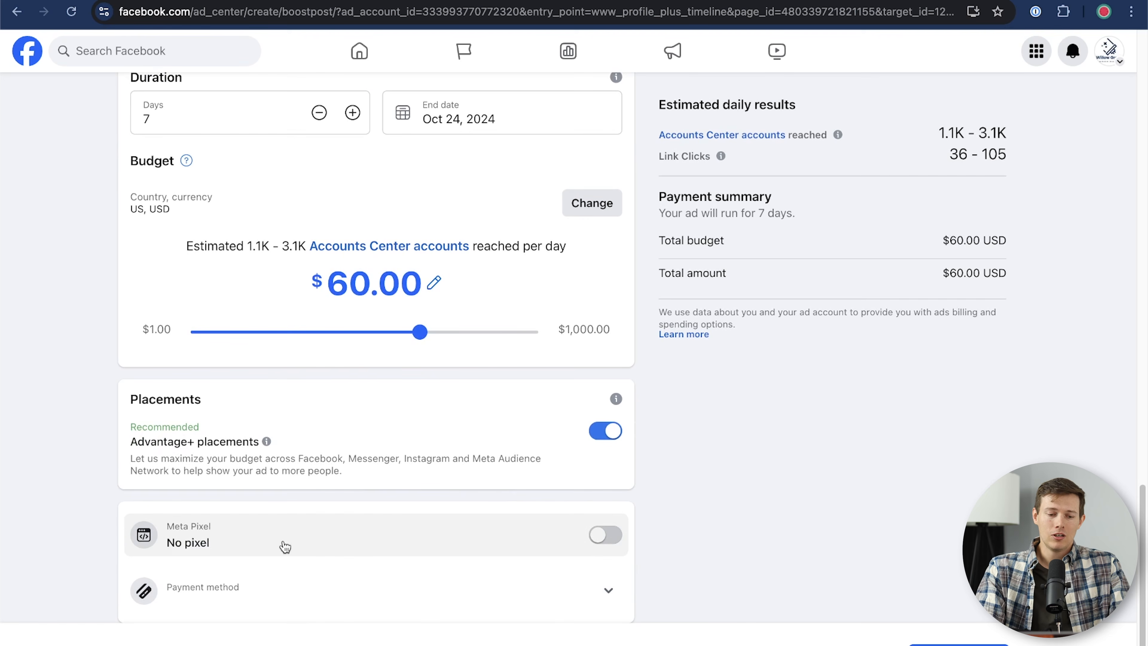
{"action": "left_click", "coordinate": [606, 536]}
{"action": "scroll", "coordinate": [723, 542], "scroll_direction": "down", "scroll_amount": 3}
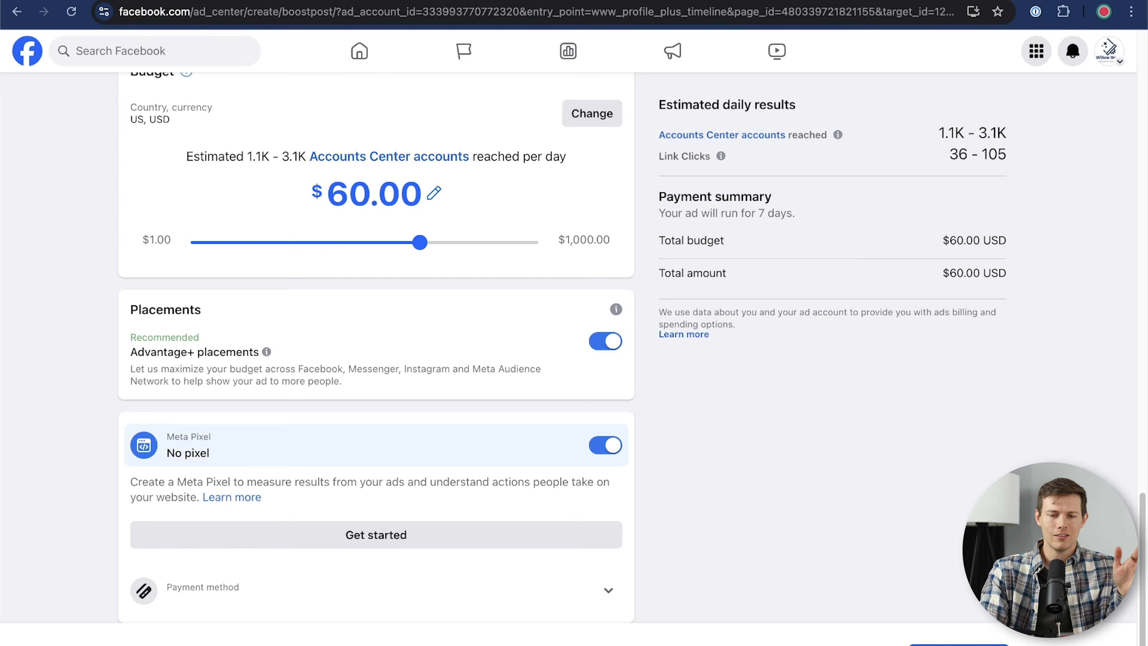
{"action": "scroll", "coordinate": [914, 524], "scroll_direction": "up", "scroll_amount": 10}
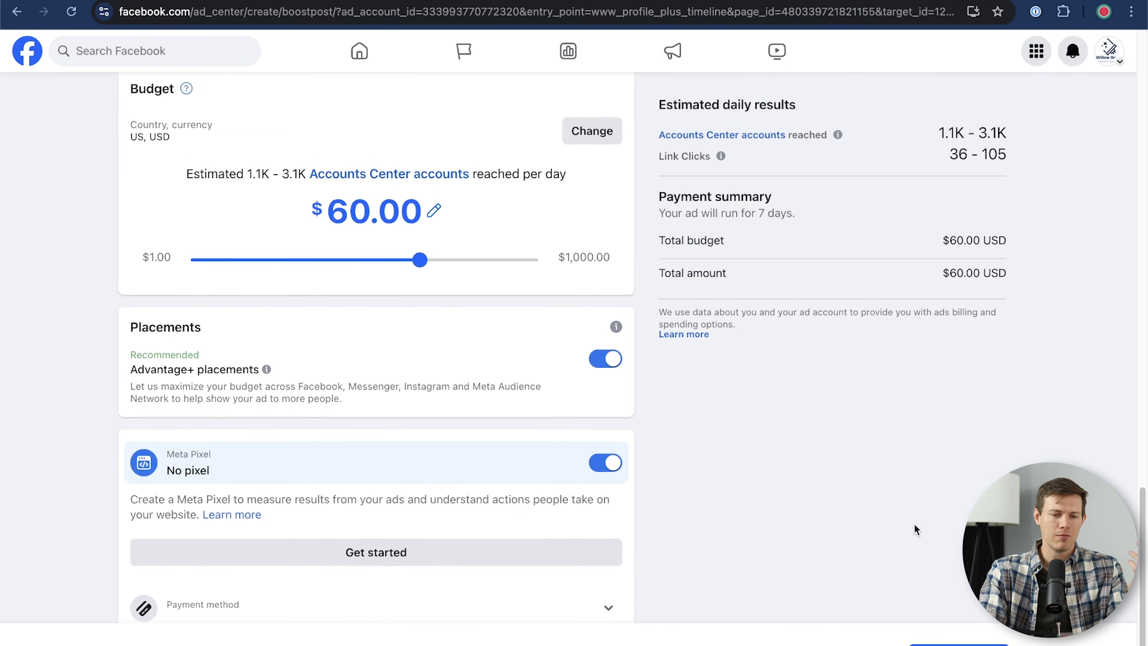